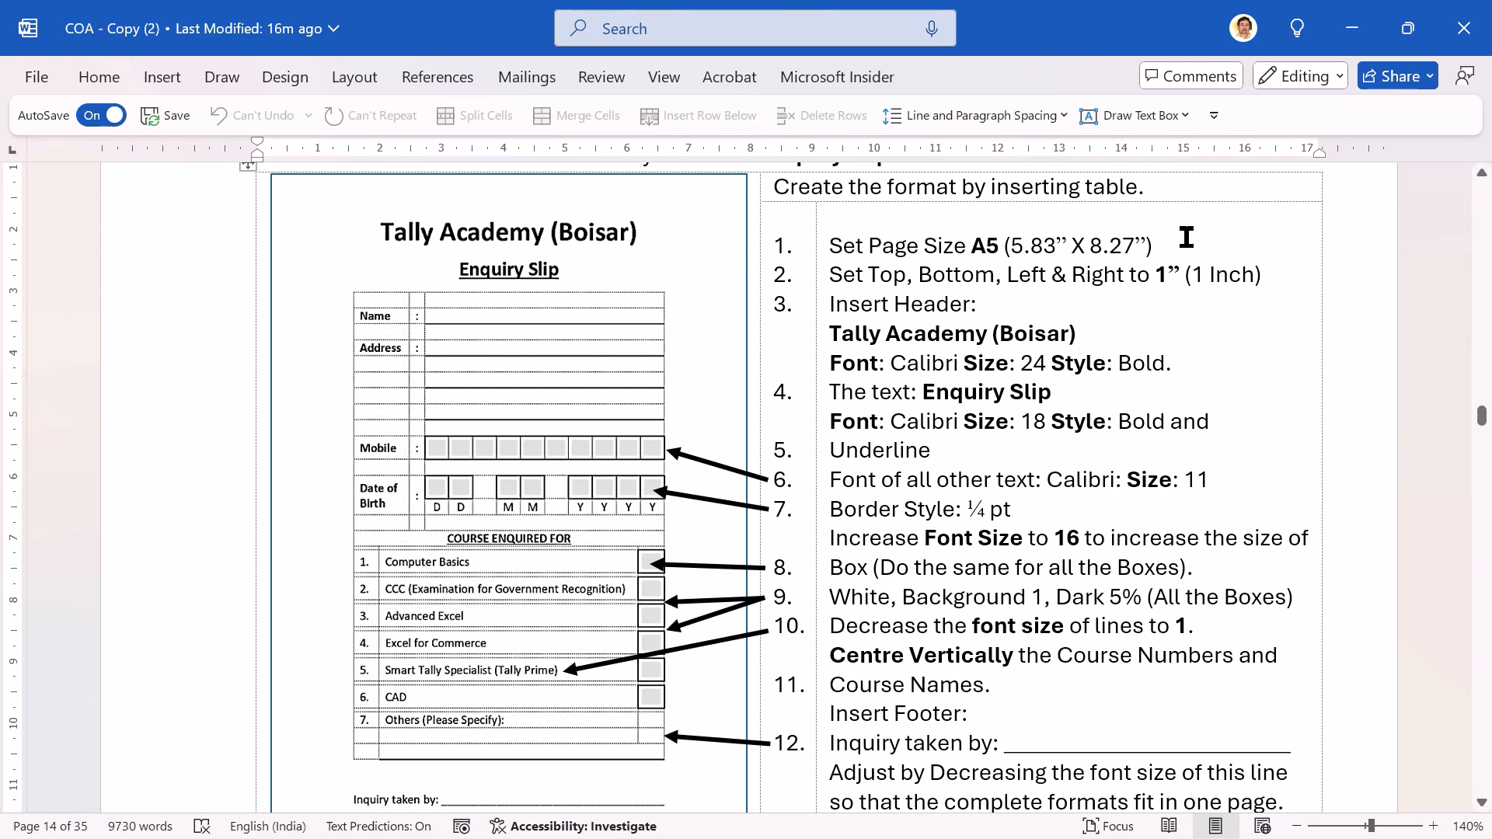
Step: Create a new blank document and set its page size to A5 (14.8 cm x 21 cm)
{"action": "key", "text": "ctrl+n"}
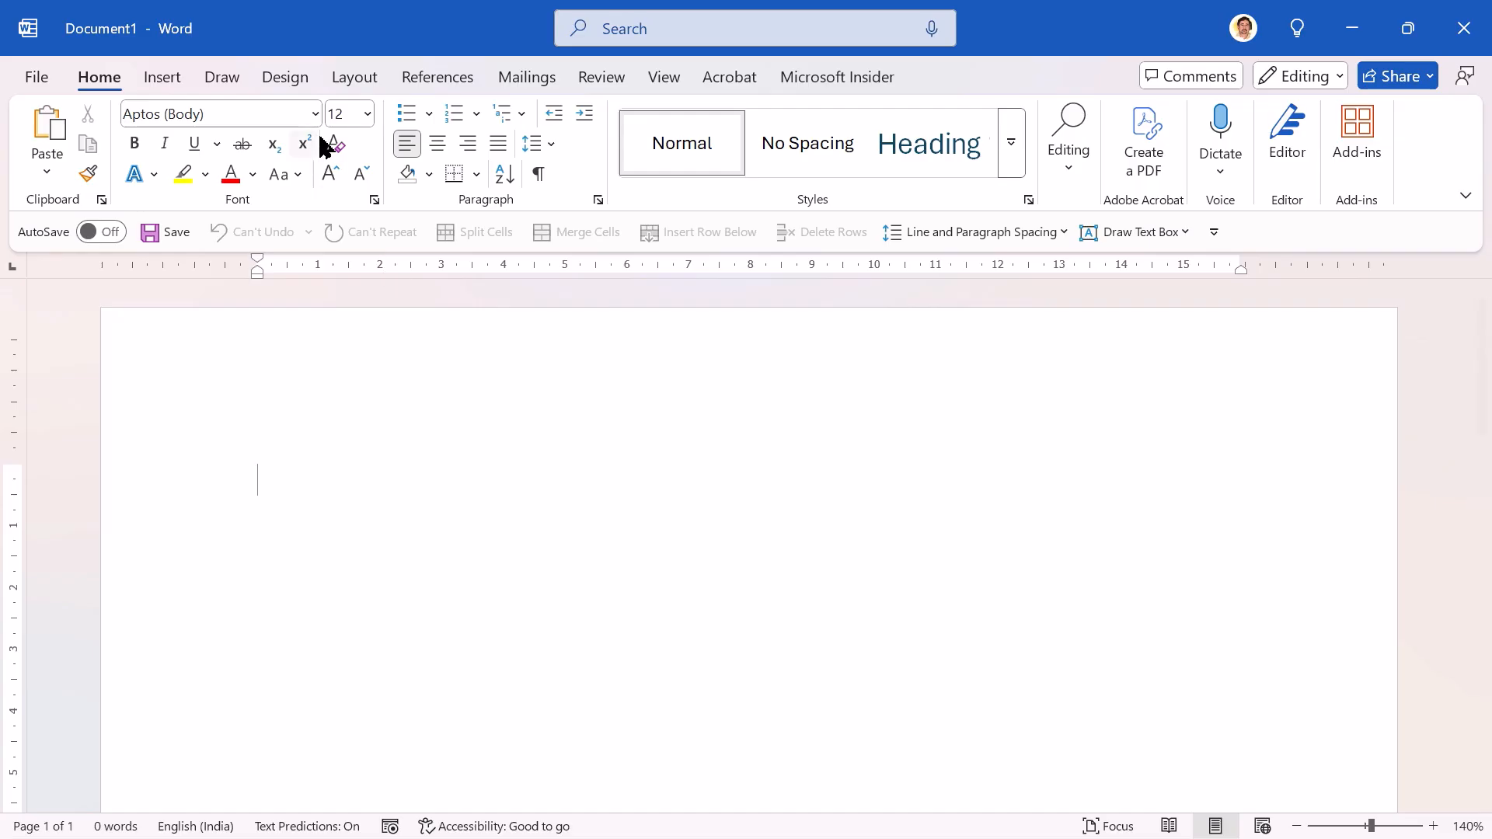
{"action": "left_click", "coordinate": [360, 91]}
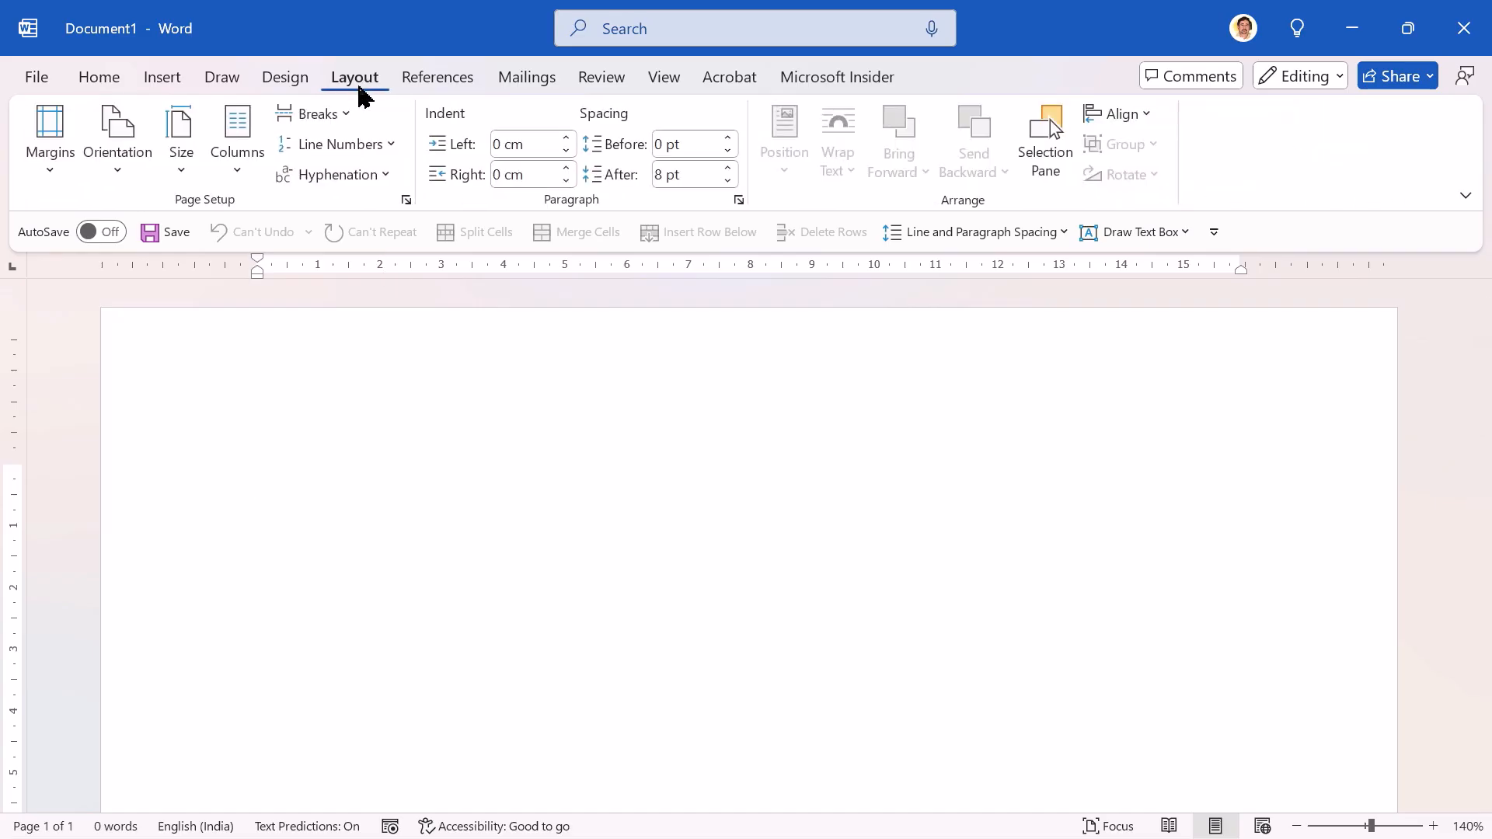
{"action": "left_click", "coordinate": [179, 173]}
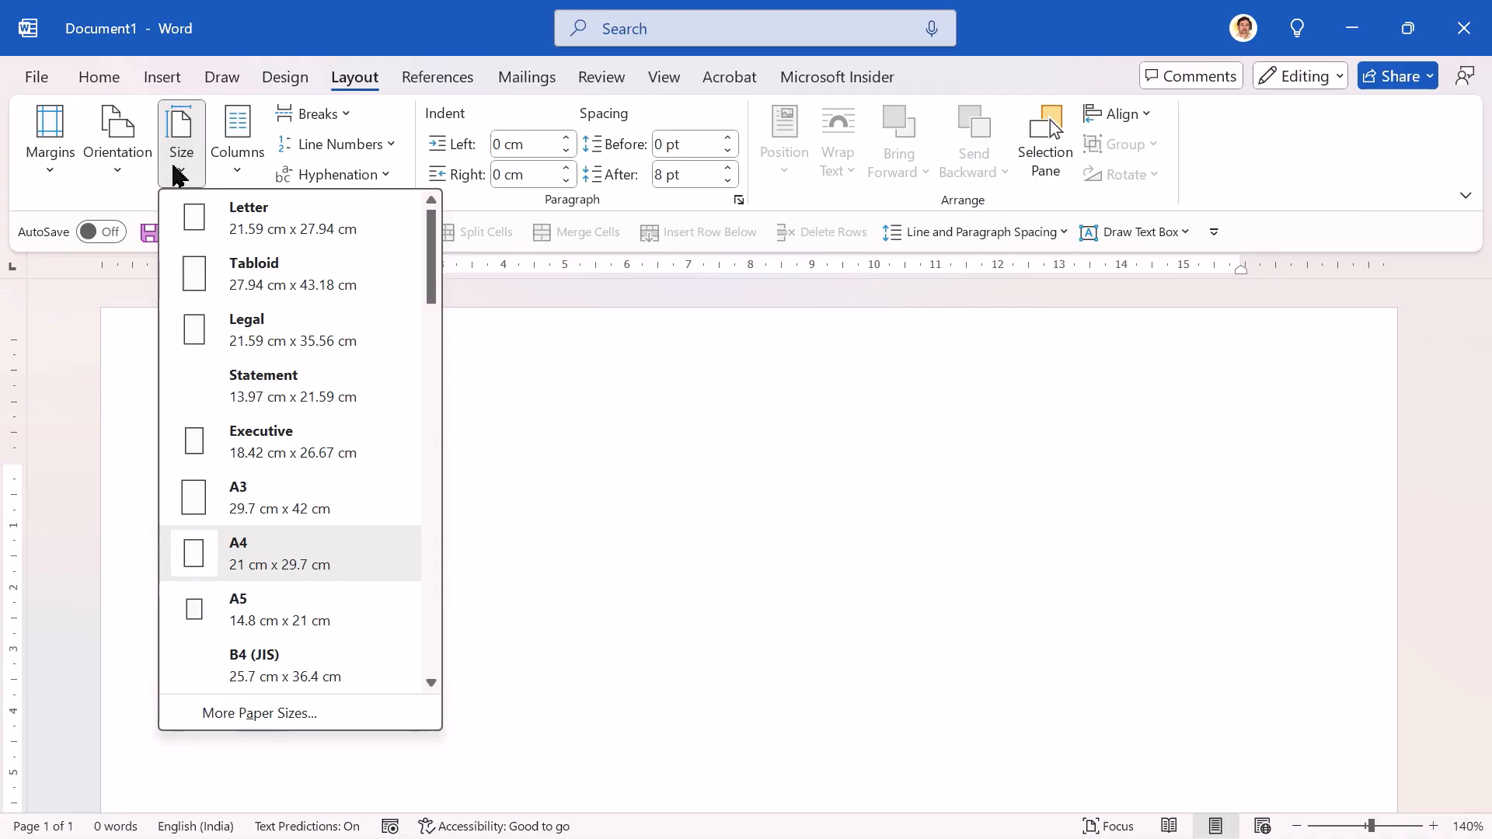
{"action": "left_click", "coordinate": [289, 622]}
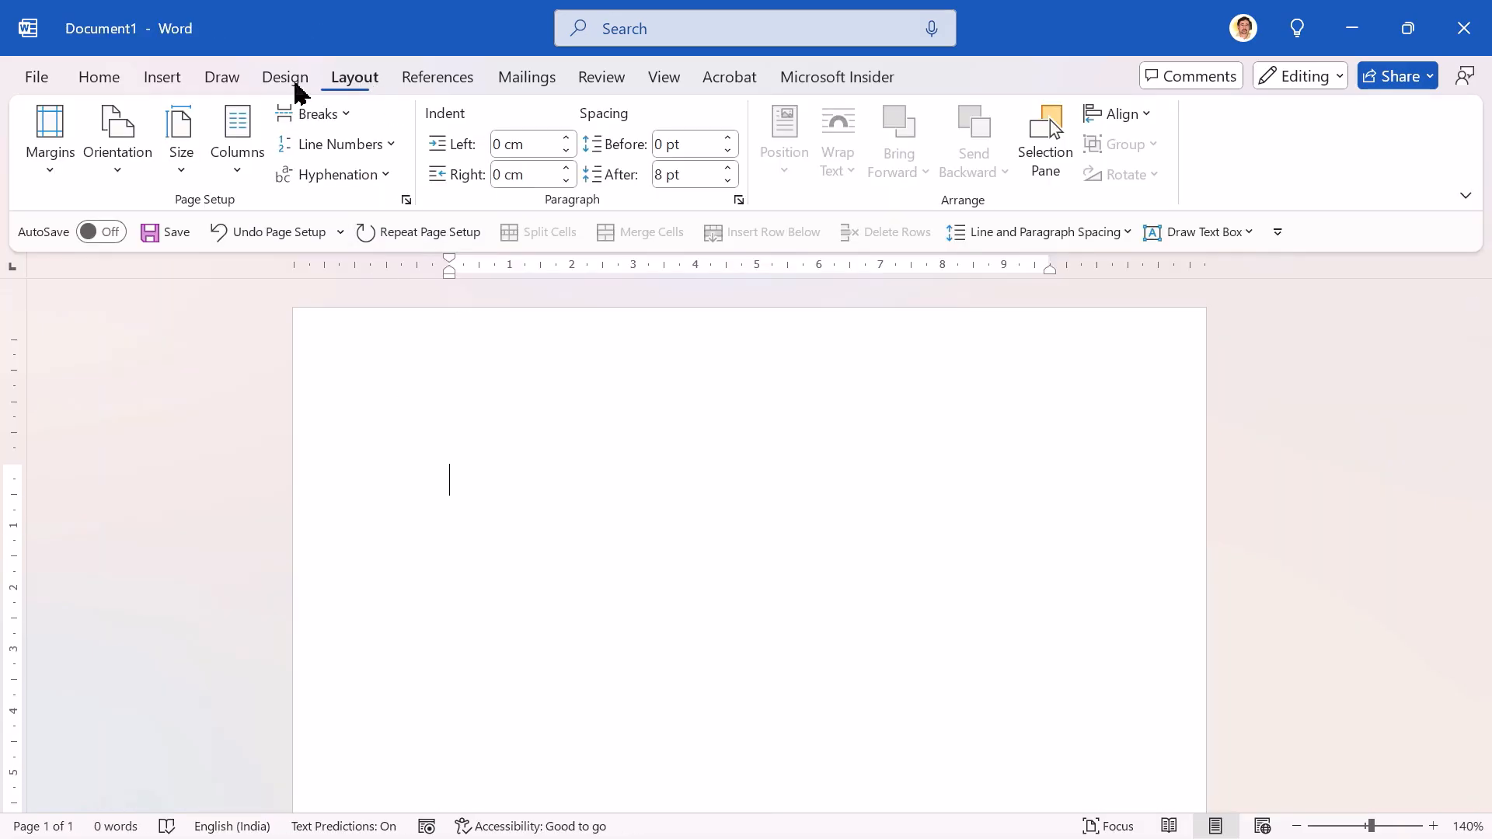
Step: Set the top, bottom, left and right page margins to 1" each for the whole document
{"action": "left_click", "coordinate": [60, 170]}
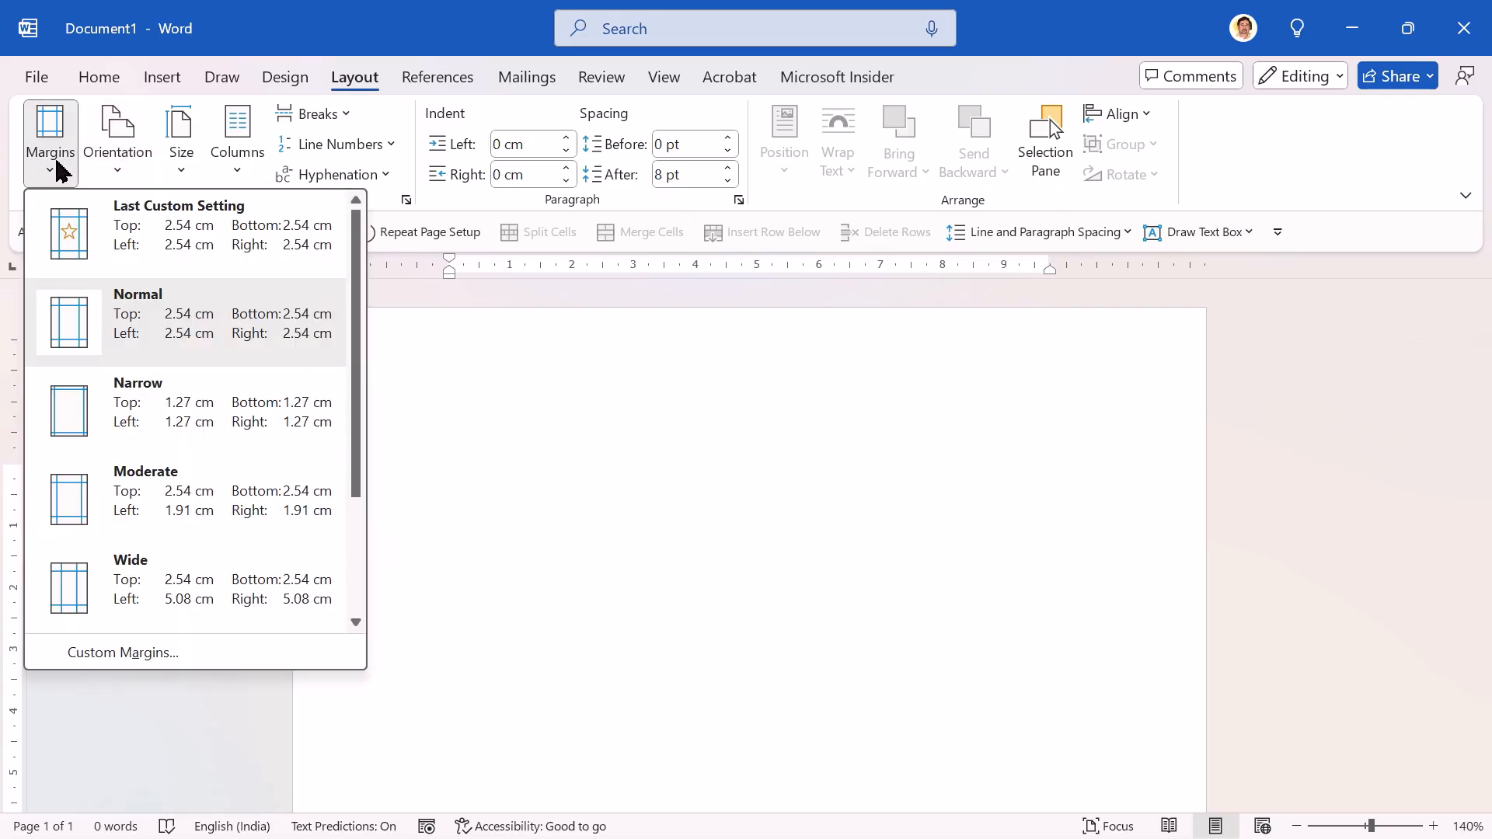
{"action": "left_click", "coordinate": [123, 652]}
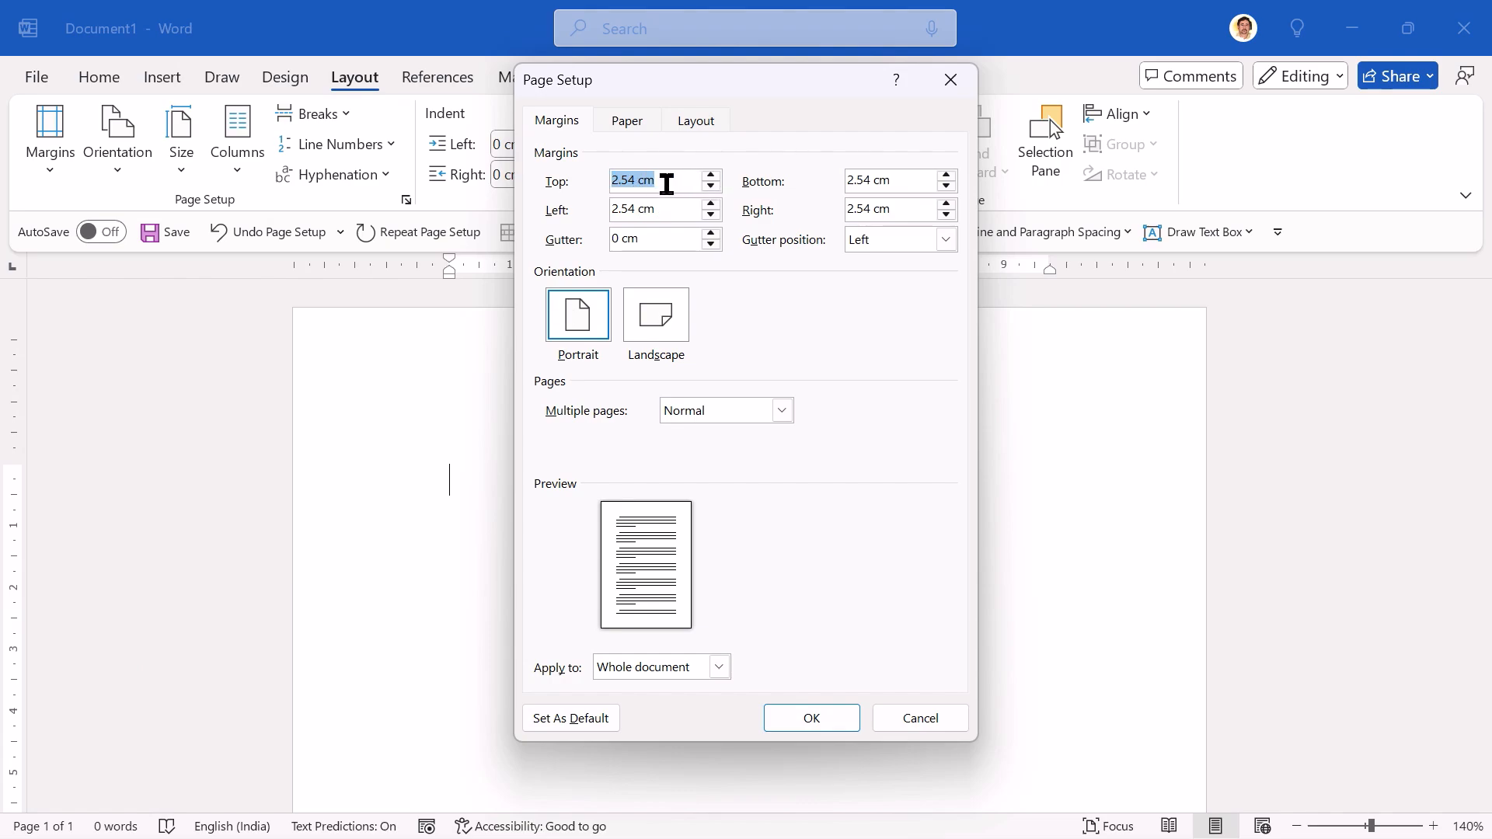
{"action": "type", "text": "1"}
{"action": "key", "text": "Tab"}
{"action": "type", "text": "1"}
{"action": "key", "text": "Tab"}
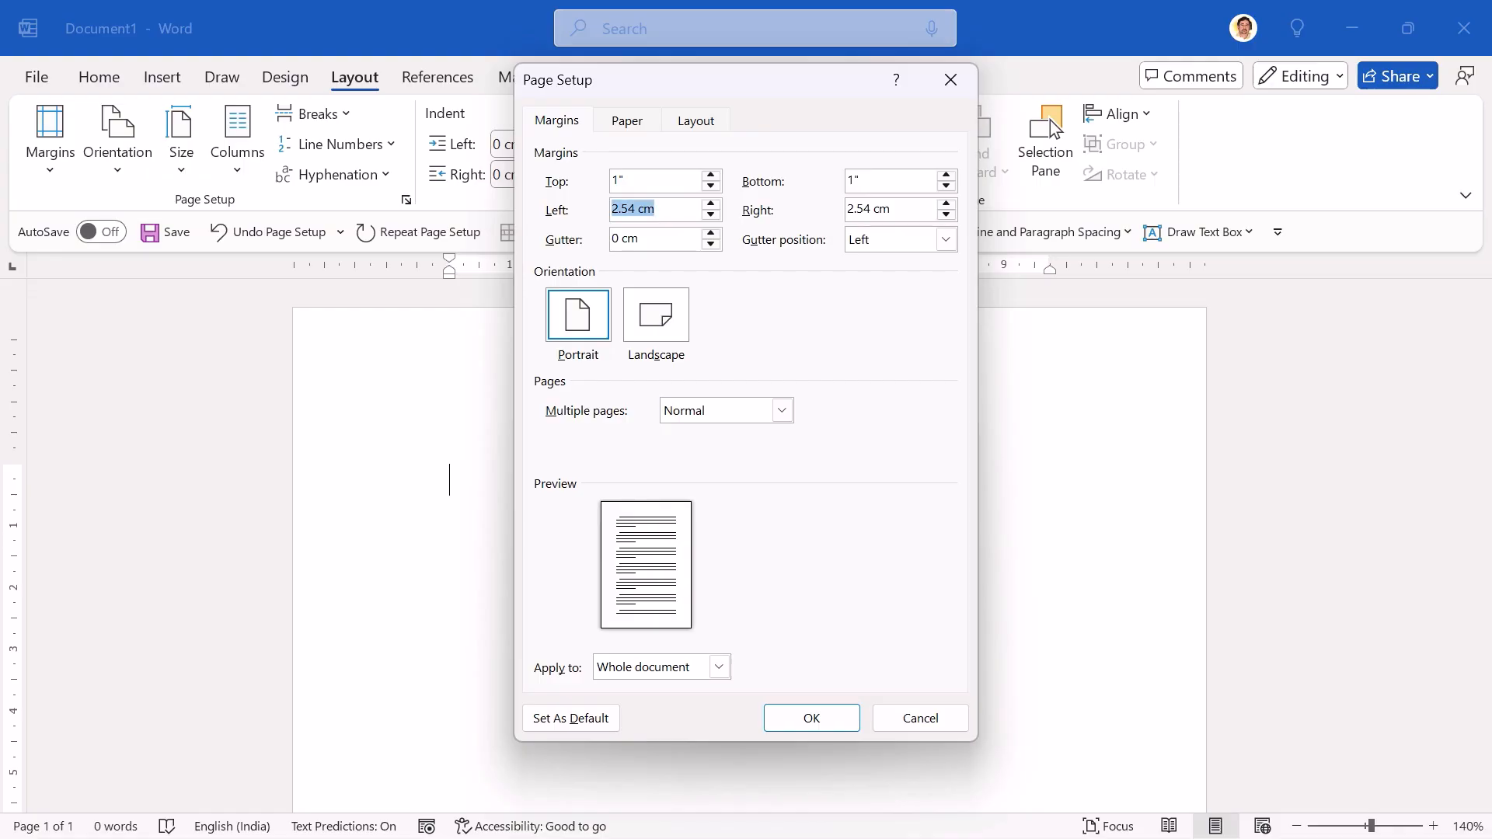
{"action": "type", "text": "1\""}
{"action": "key", "text": "Tab"}
{"action": "type", "text": "1"}
{"action": "left_click", "coordinate": [810, 720]}
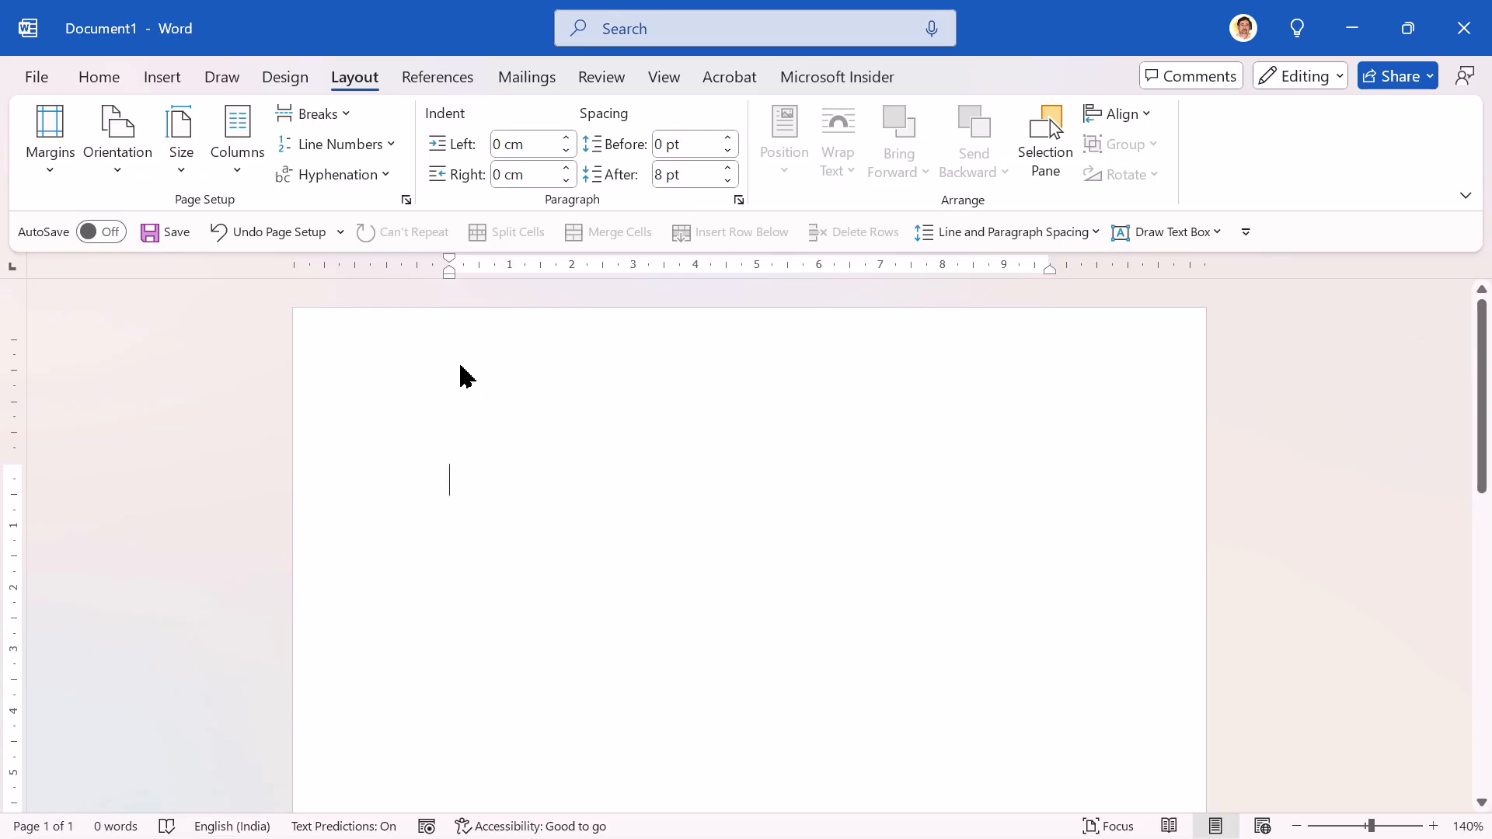
Step: Open the page header for editing and enter the text "Tally Academy (Boisar)"
{"action": "double_click", "coordinate": [462, 372]}
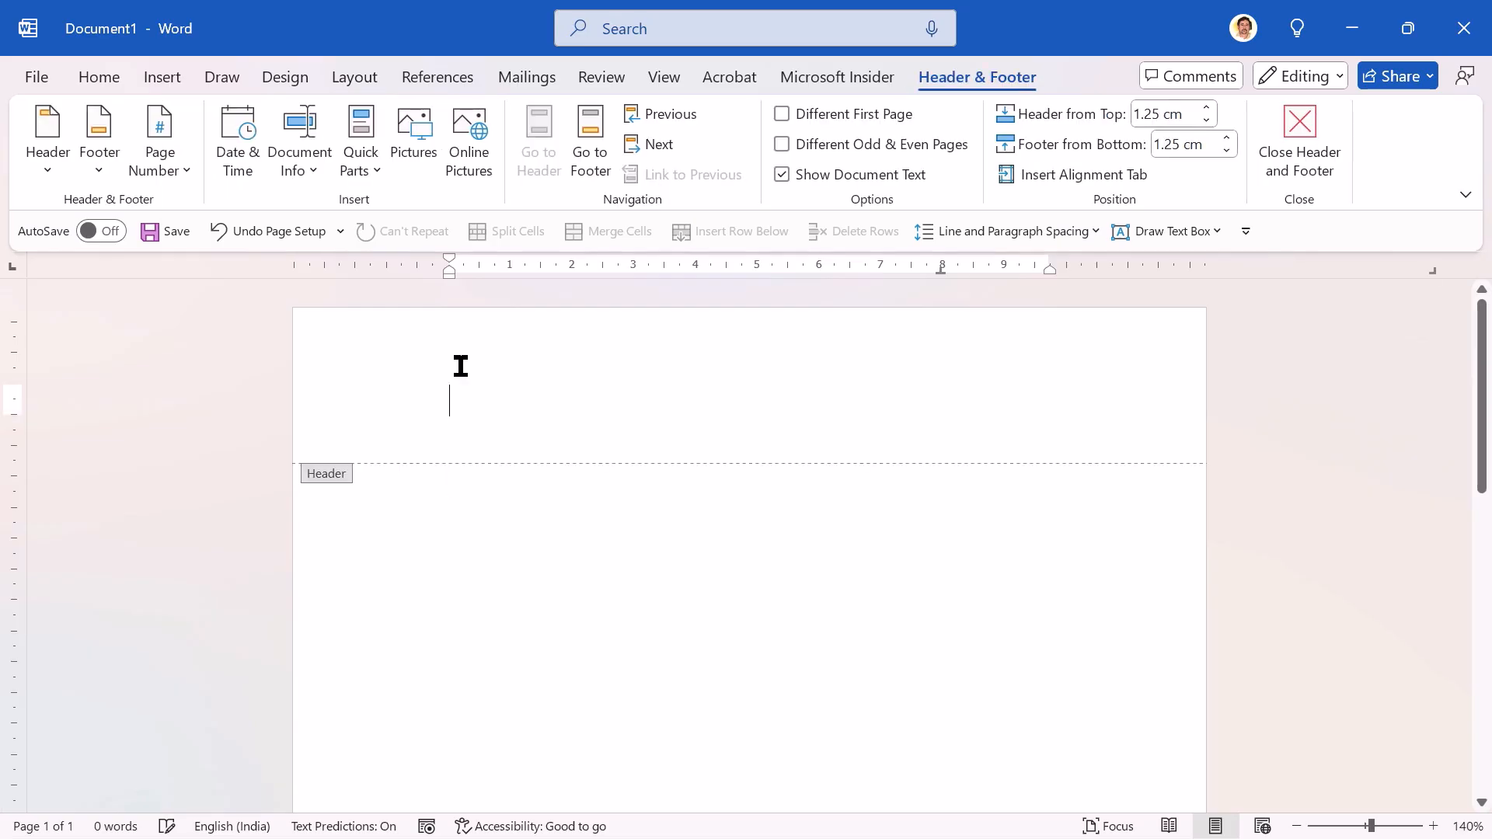
{"action": "double_click", "coordinate": [433, 532]}
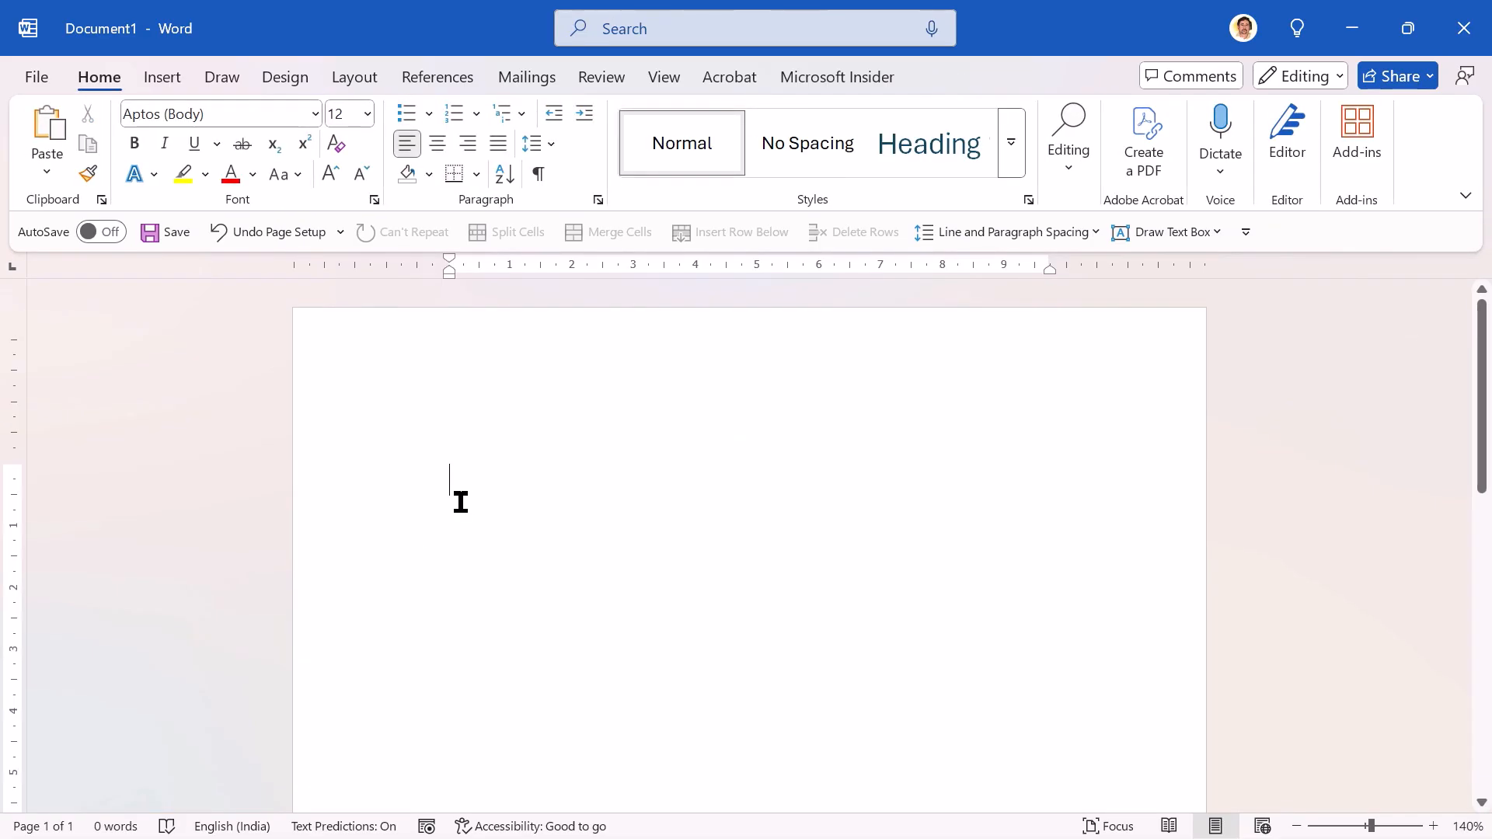
{"action": "left_click", "coordinate": [161, 87]}
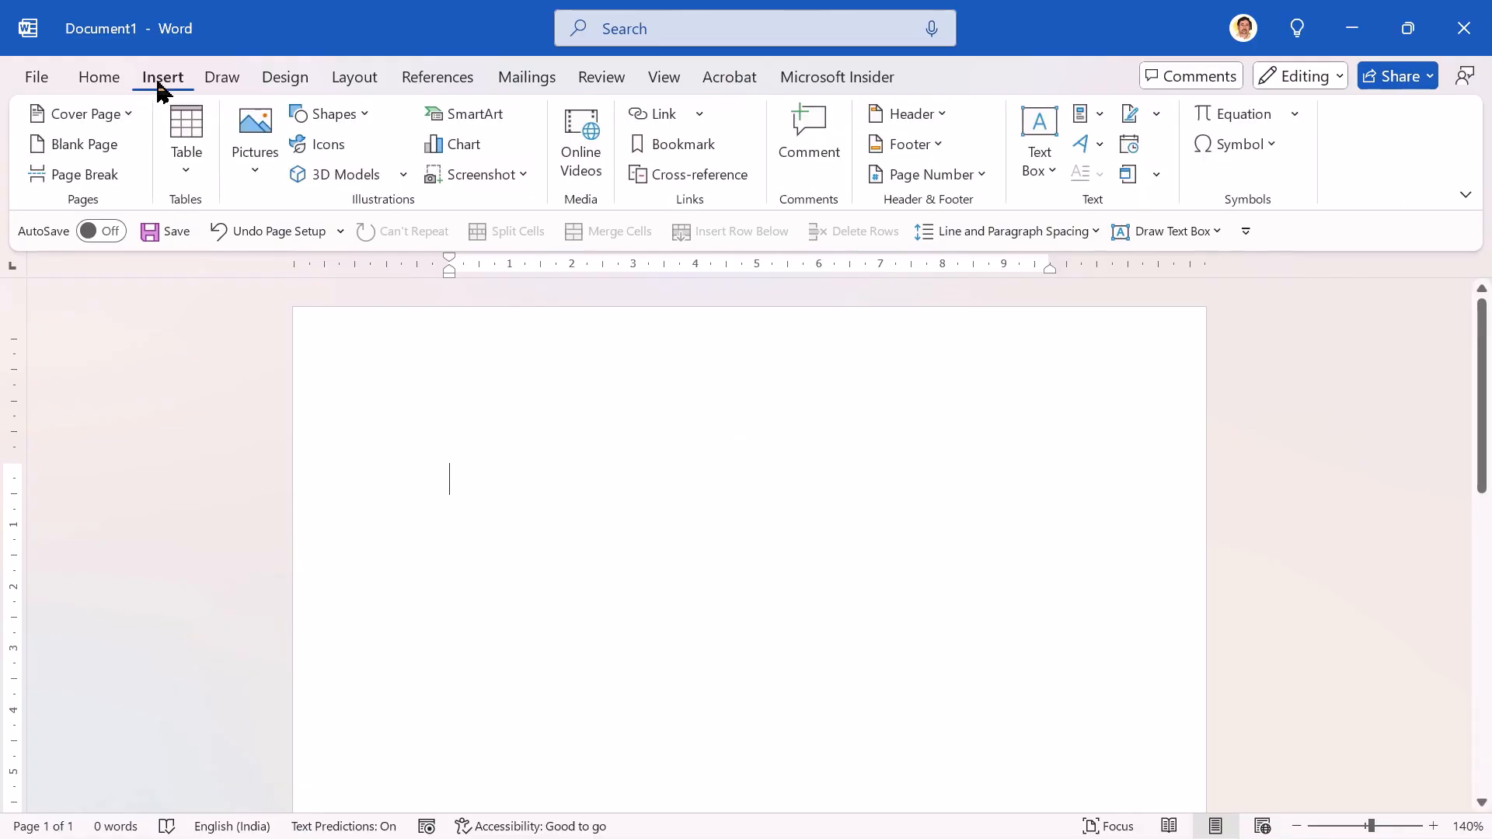
{"action": "left_click", "coordinate": [919, 114]}
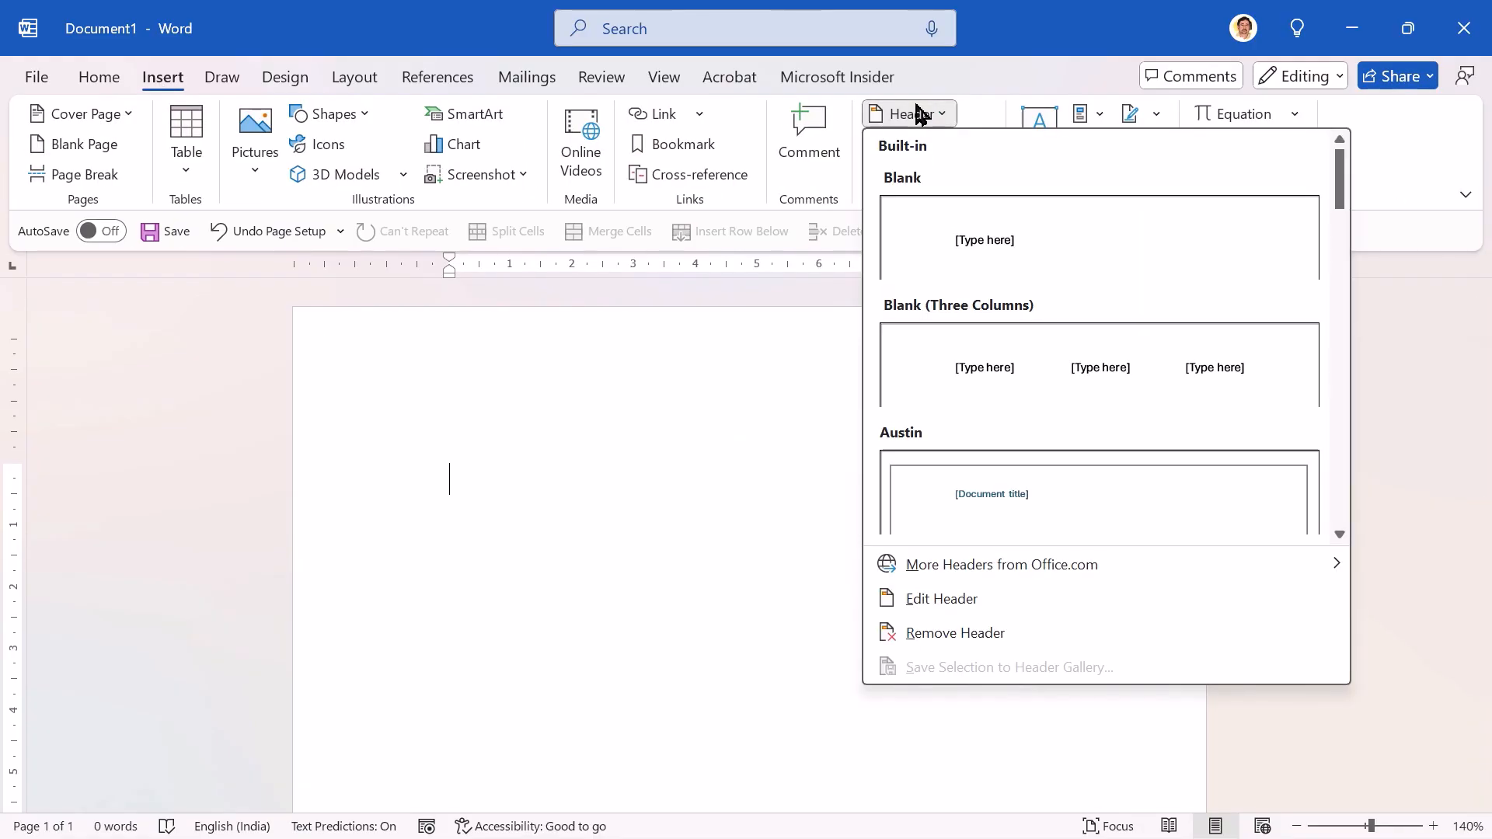
{"action": "left_click", "coordinate": [930, 599]}
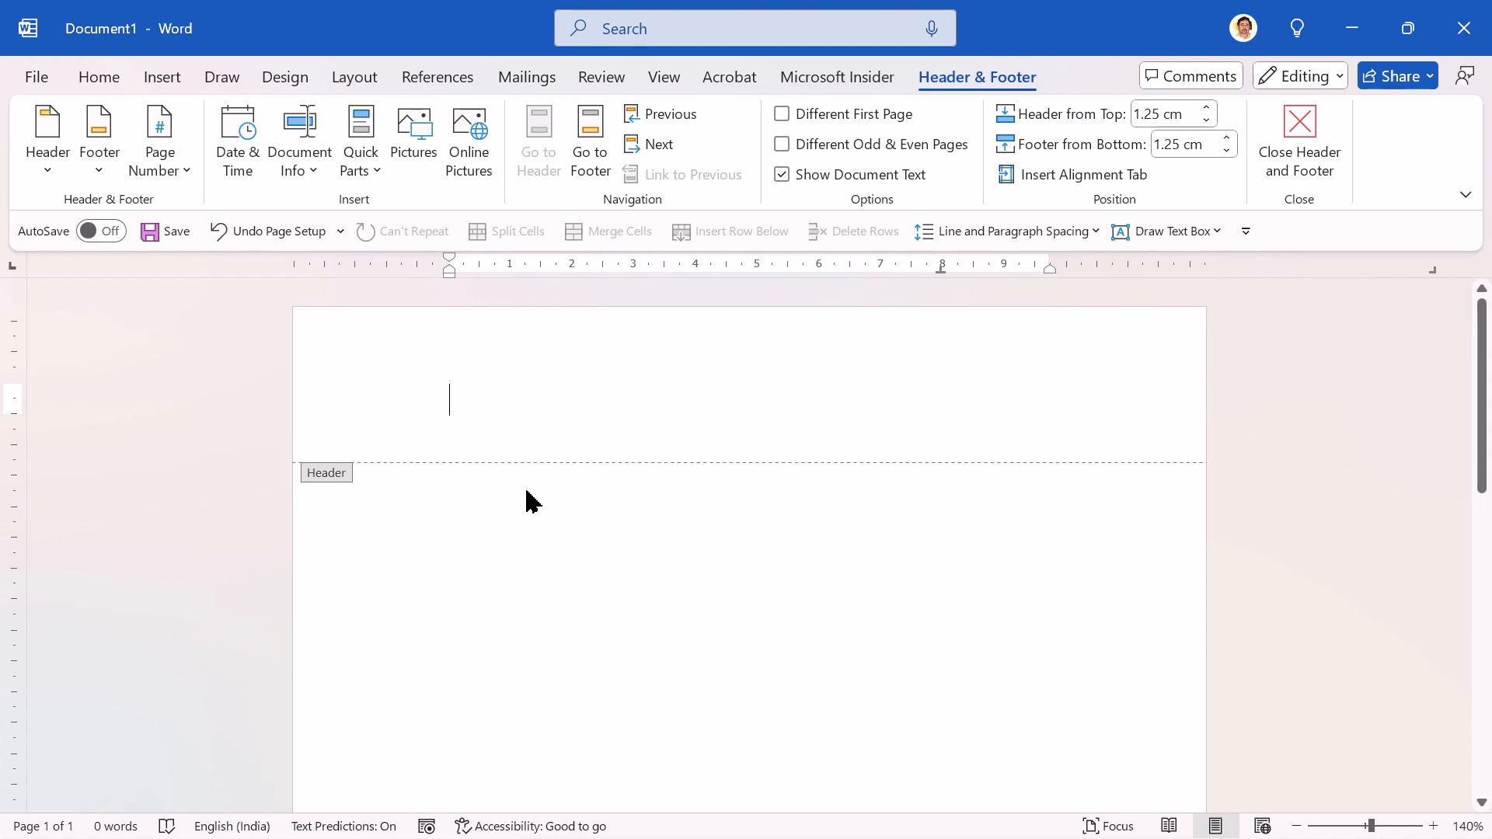
{"action": "type", "text": "Tally Academy (Boisar)"}
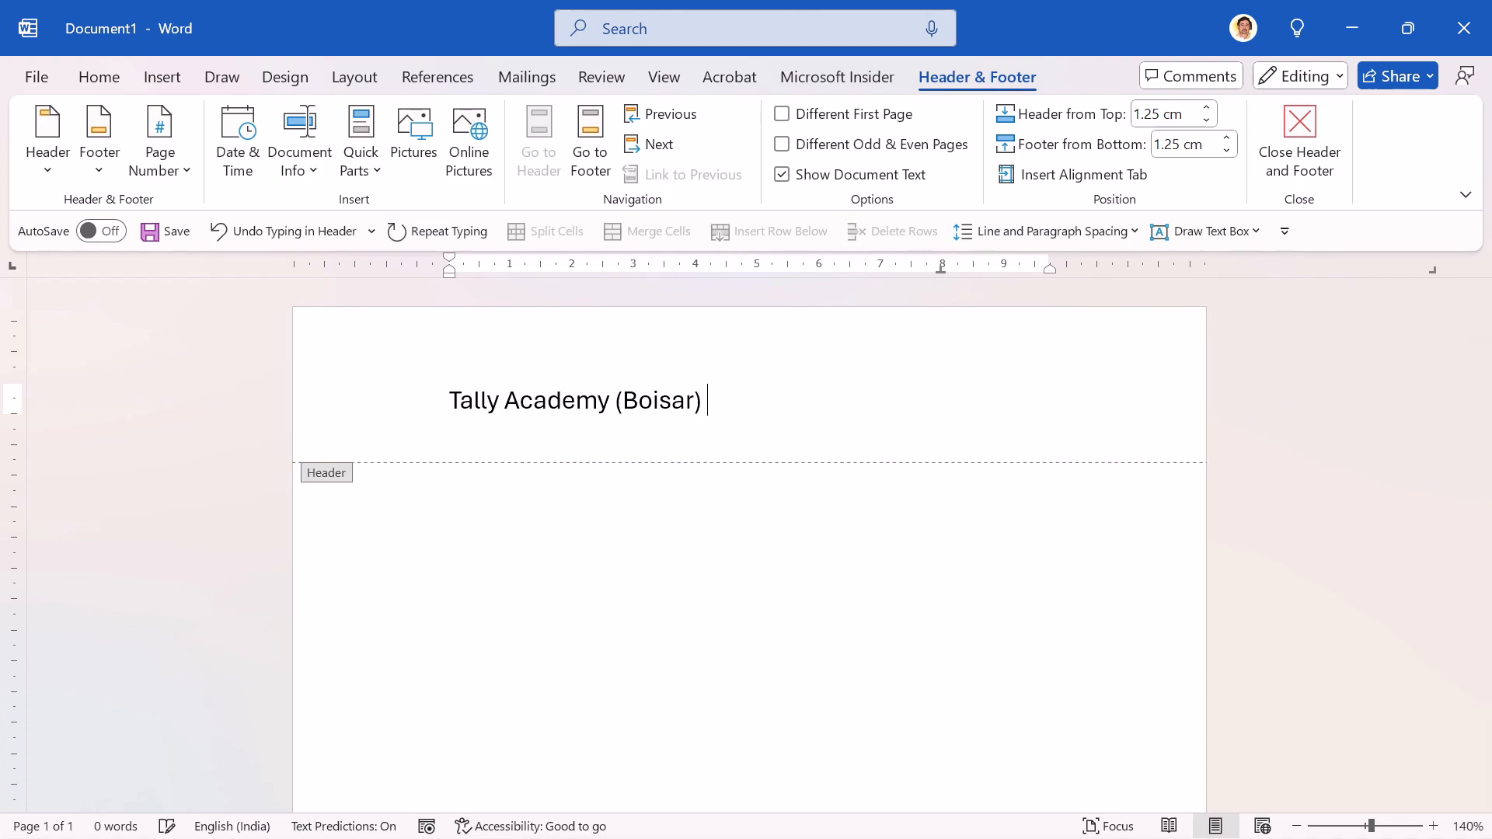
{"action": "key", "text": "BackSpace"}
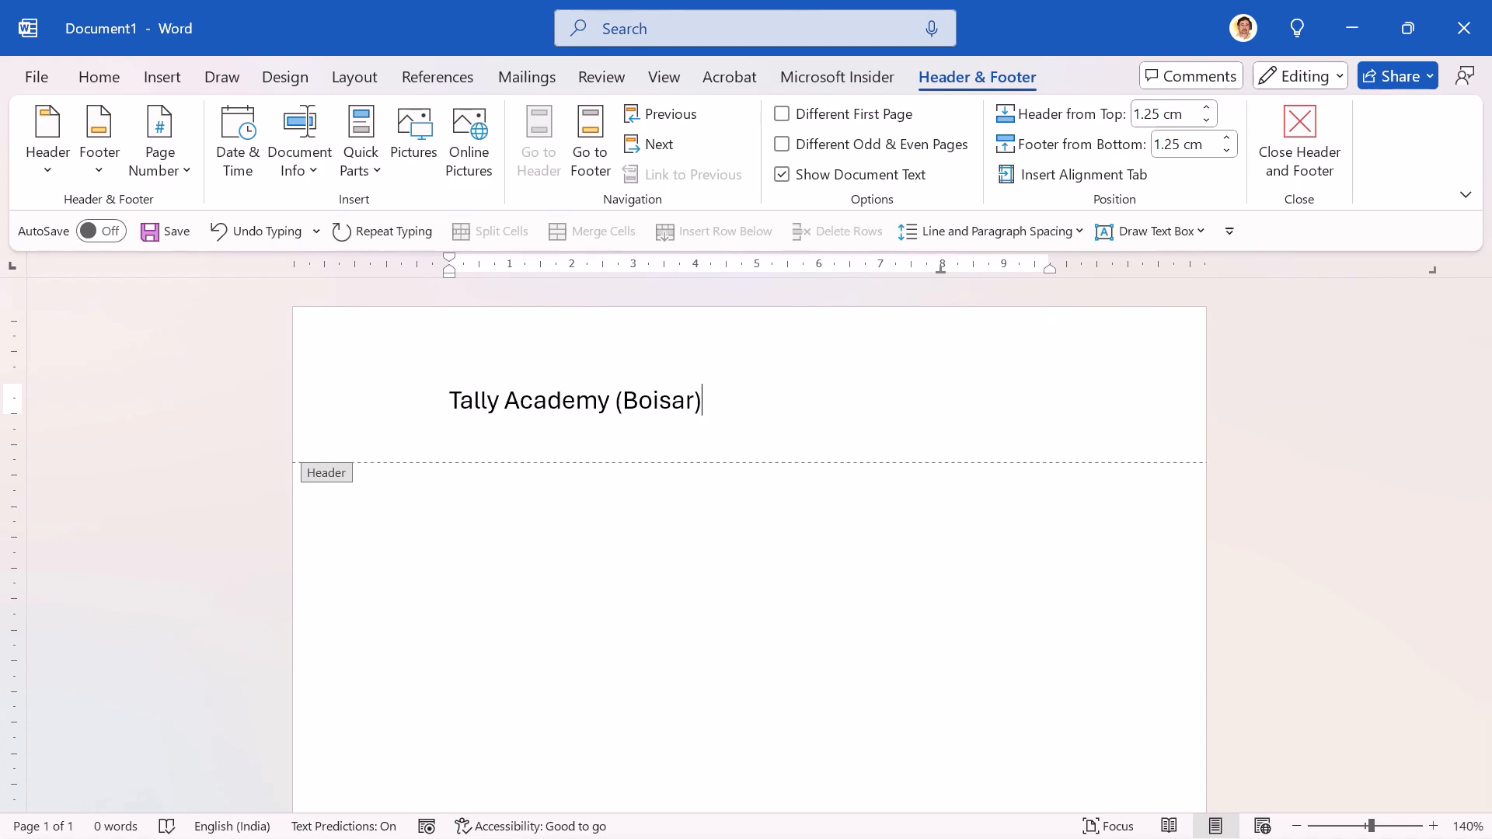
Step: Set the header text "Tally Academy (Boisar)" to the Calibri font at size 24
{"action": "key", "text": "ctrl+a"}
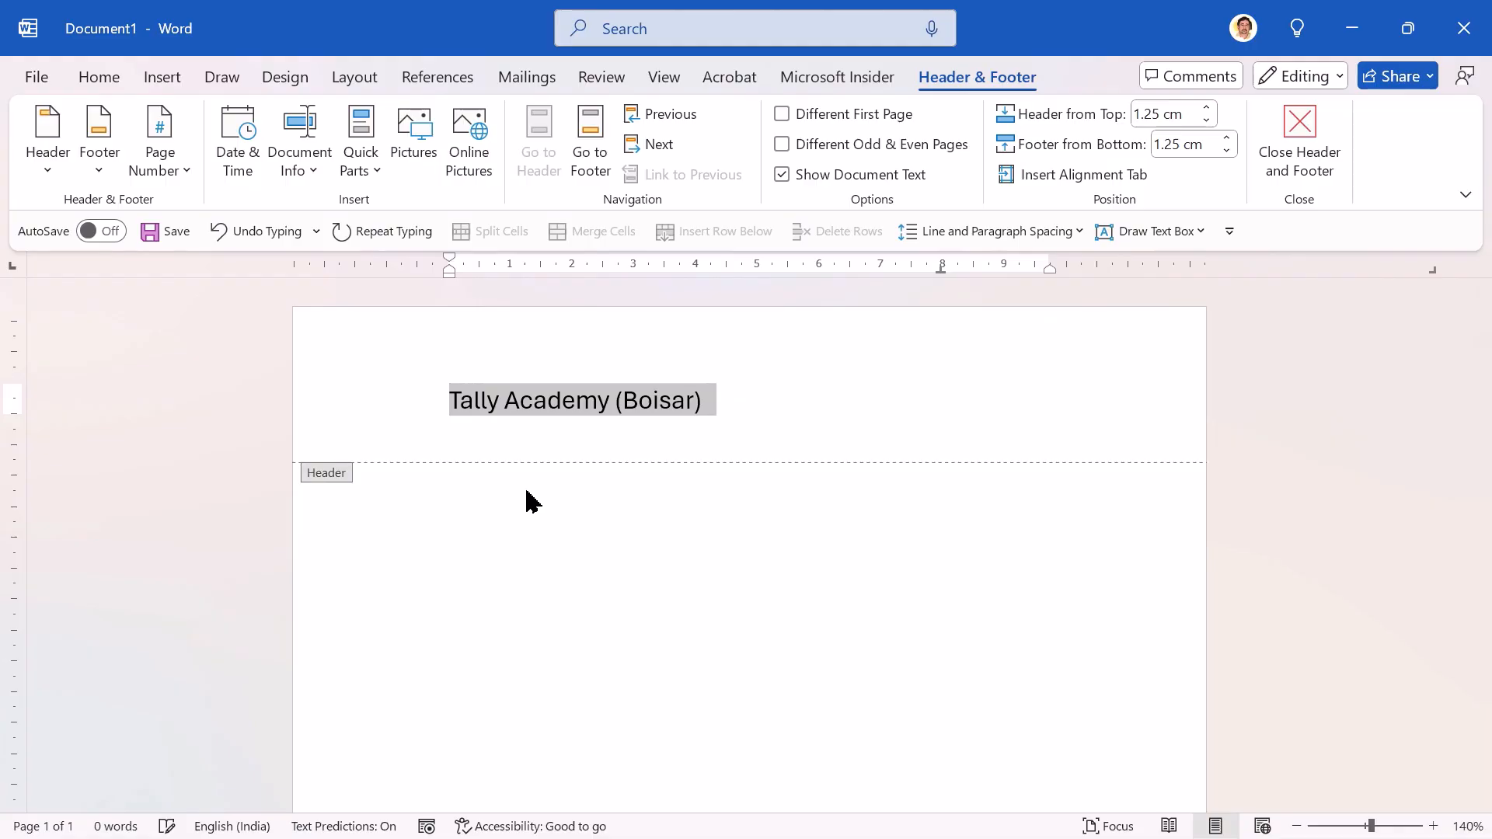
{"action": "left_click", "coordinate": [94, 84]}
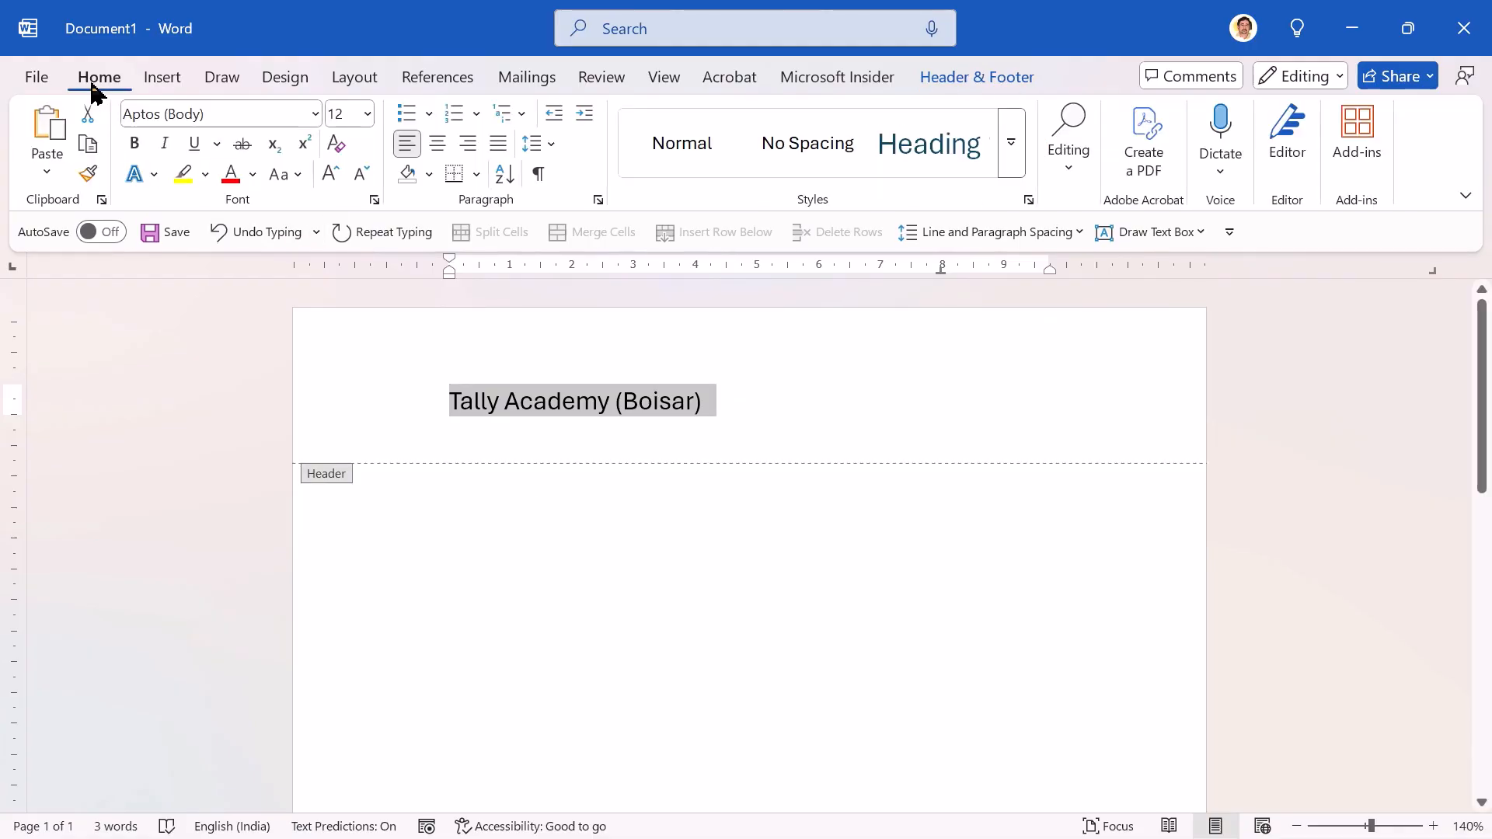
{"action": "left_click", "coordinate": [315, 114]}
{"action": "type", "text": "Calibri"}
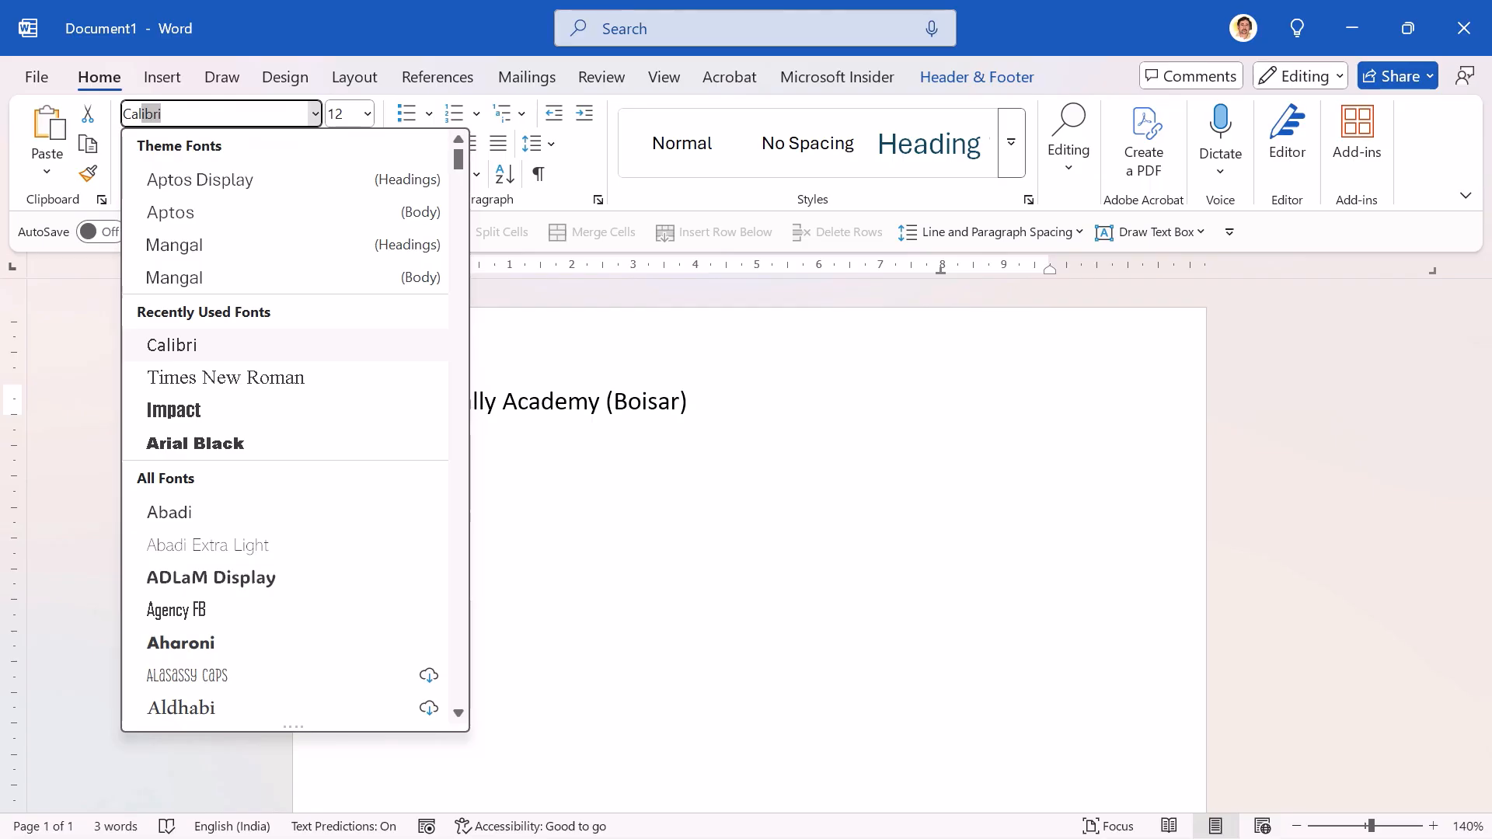
{"action": "key", "text": "Return"}
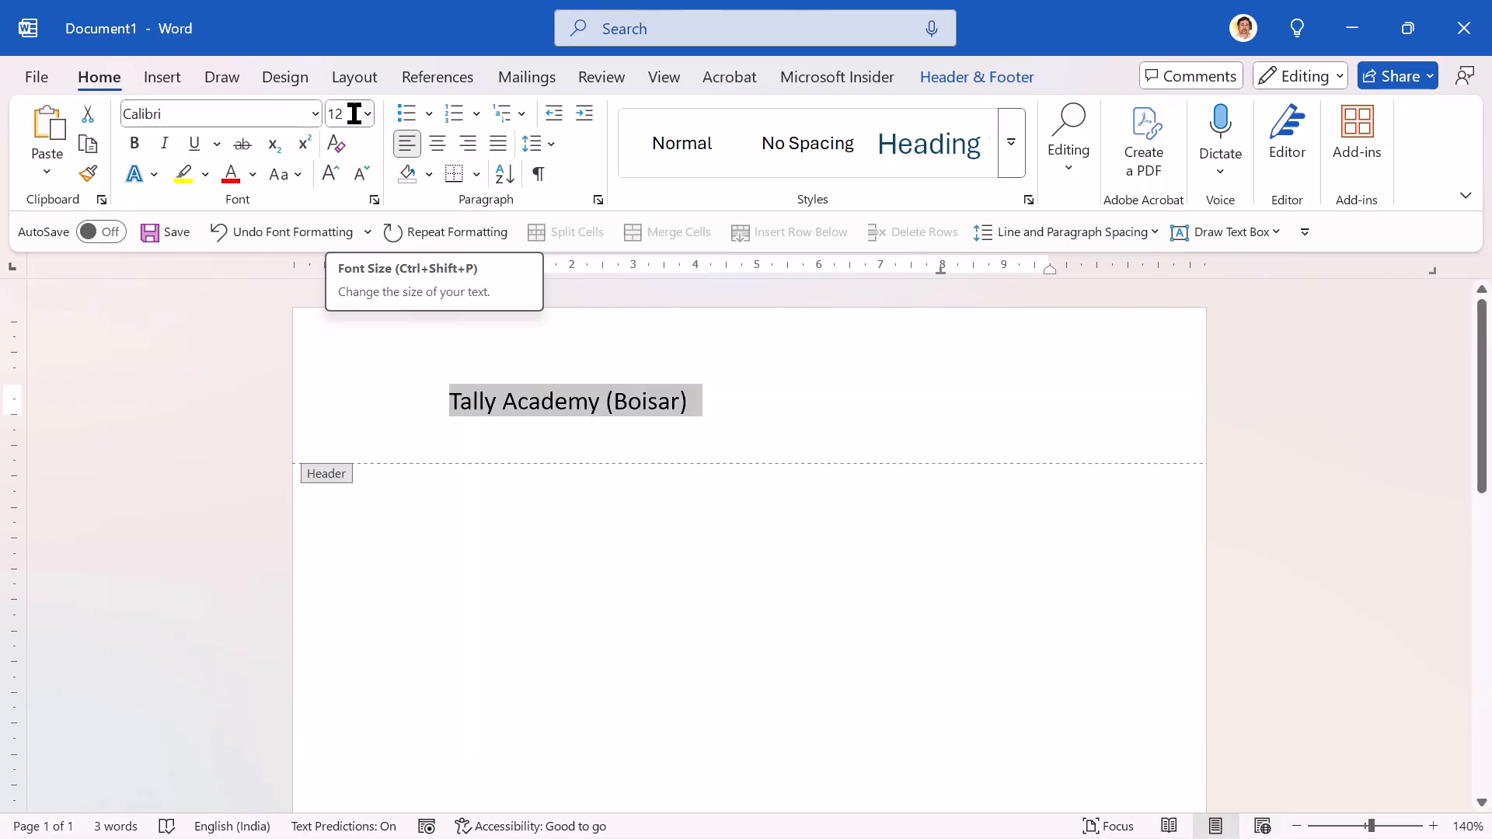
{"action": "left_click", "coordinate": [354, 113]}
{"action": "type", "text": "2"}
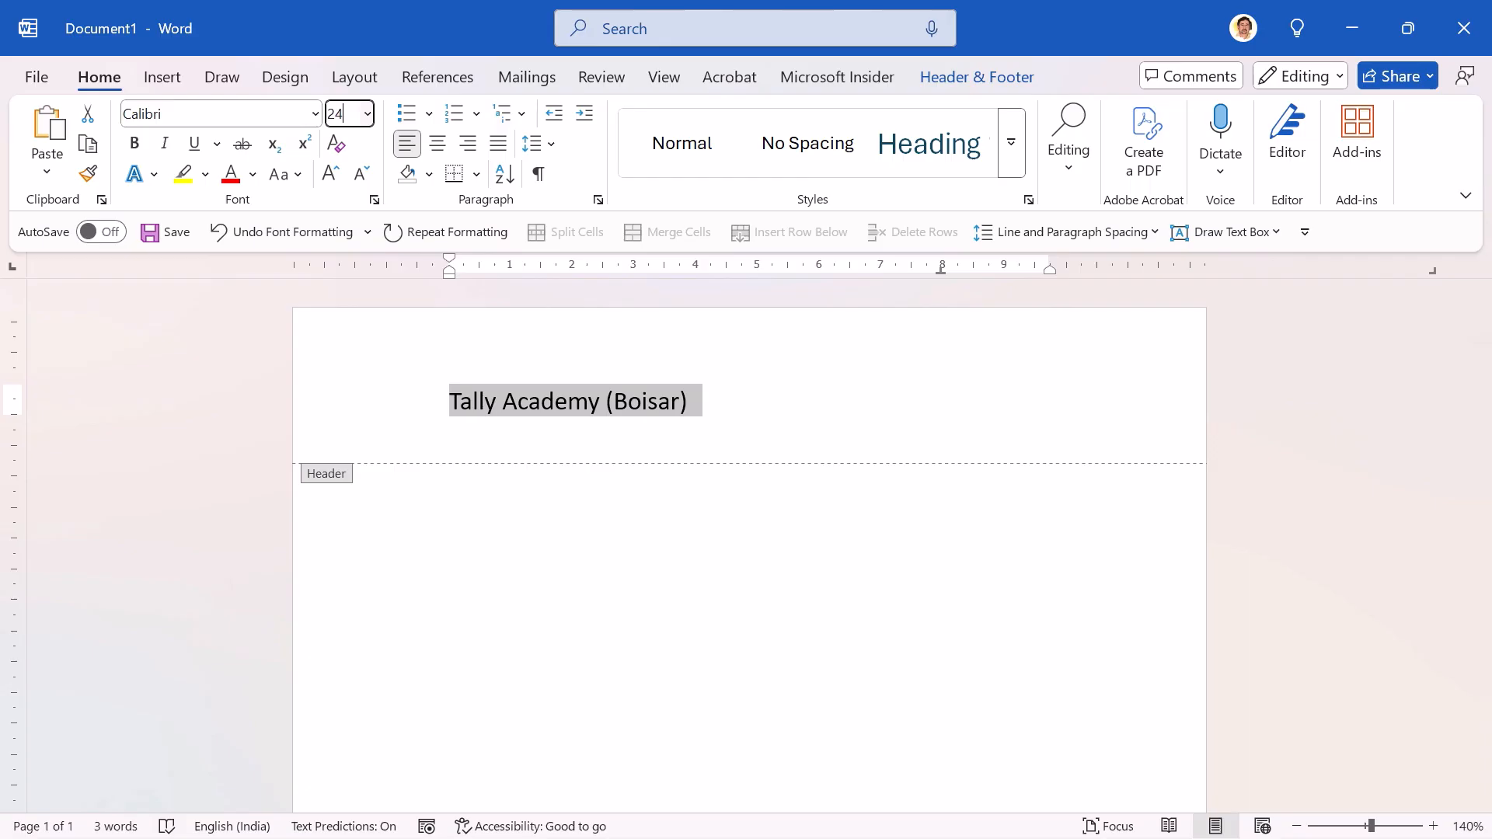
{"action": "type", "text": "4"}
{"action": "key", "text": "Return"}
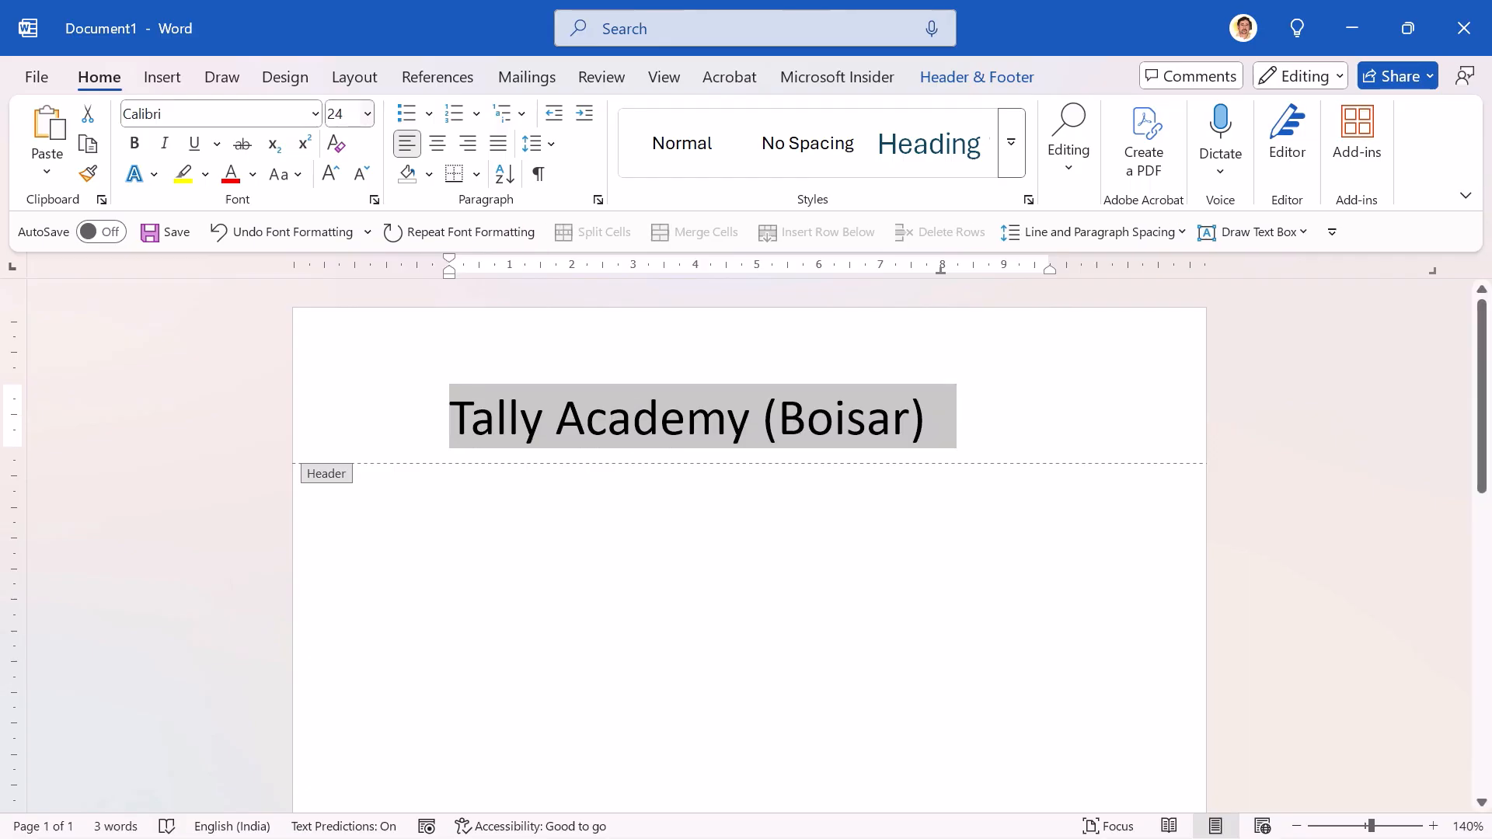
Step: Make the header title bold and centred, and return to the document body
{"action": "left_click", "coordinate": [135, 145]}
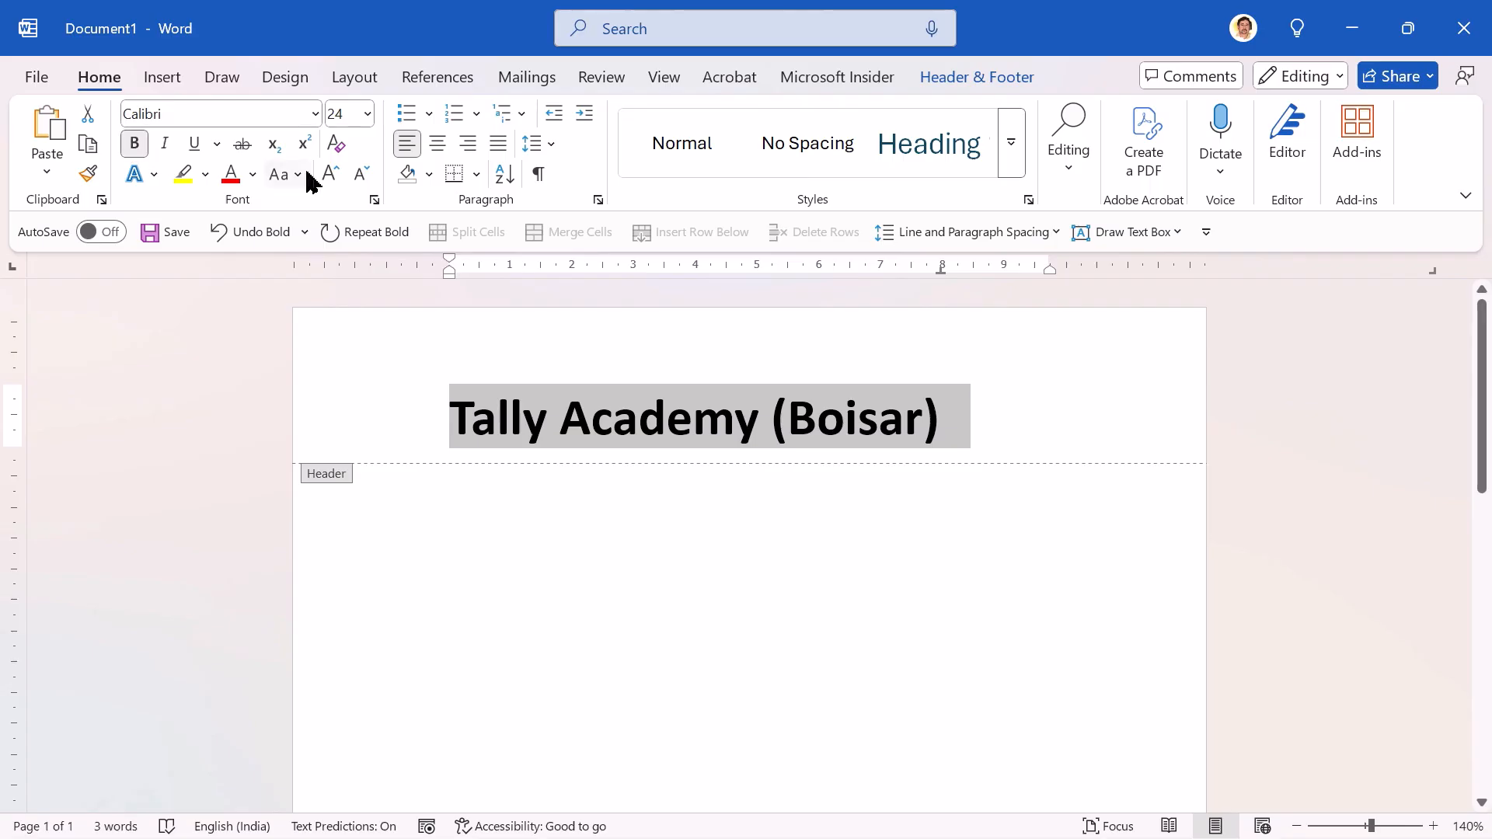
{"action": "left_click", "coordinate": [438, 144]}
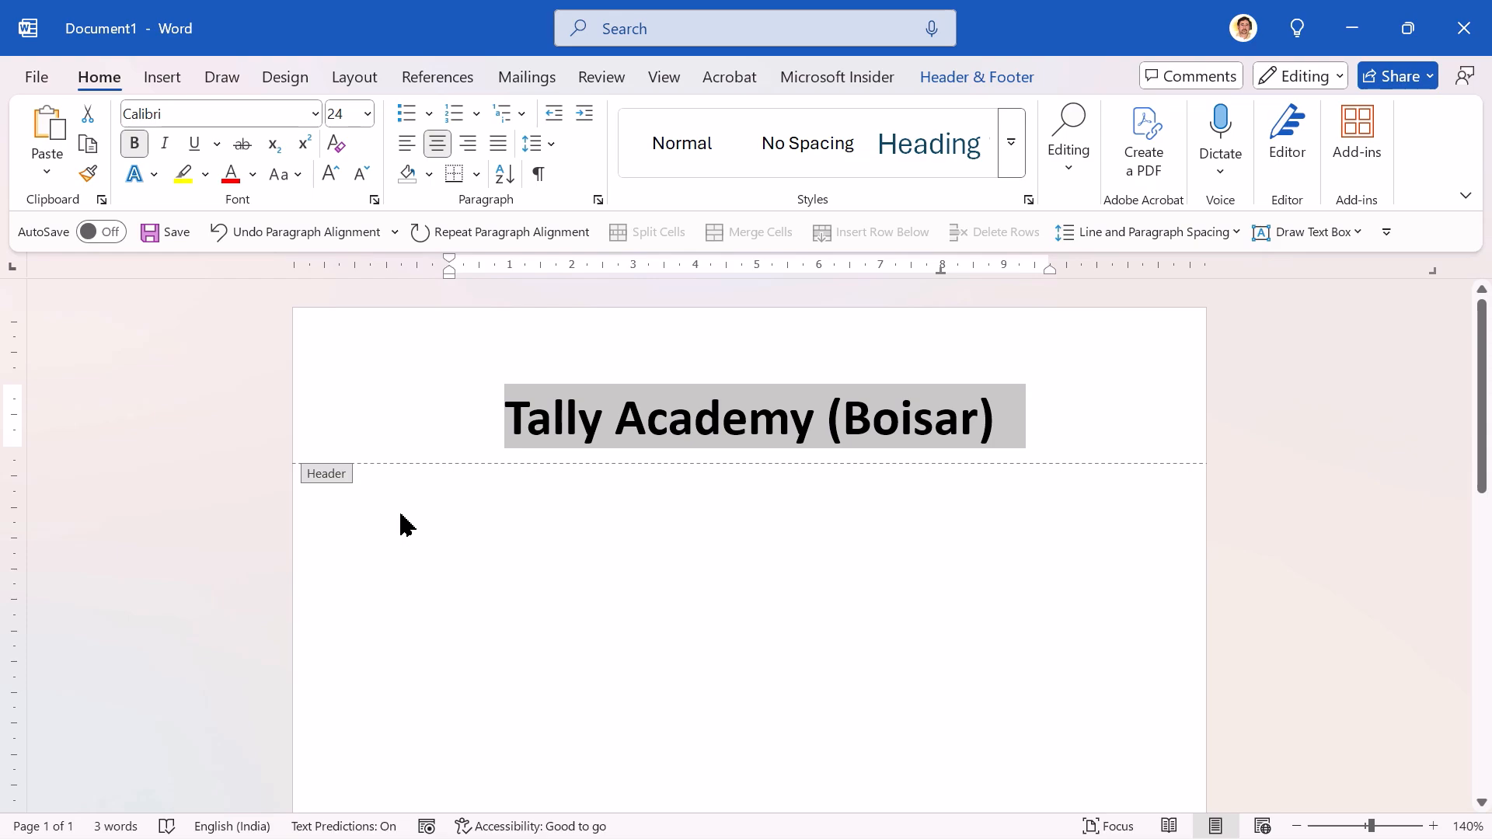
{"action": "left_click", "coordinate": [959, 94]}
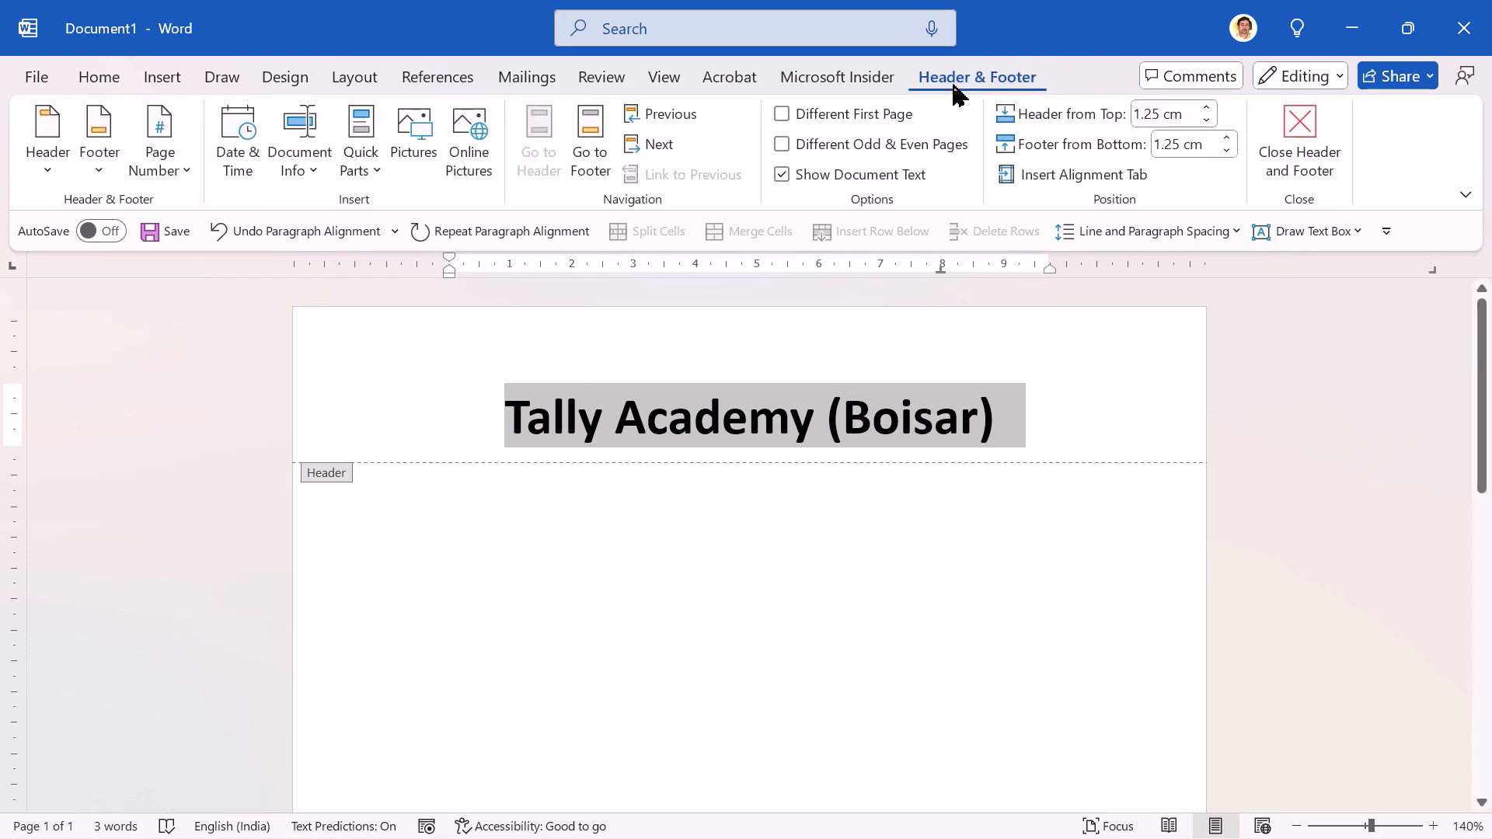
{"action": "left_click", "coordinate": [1304, 118]}
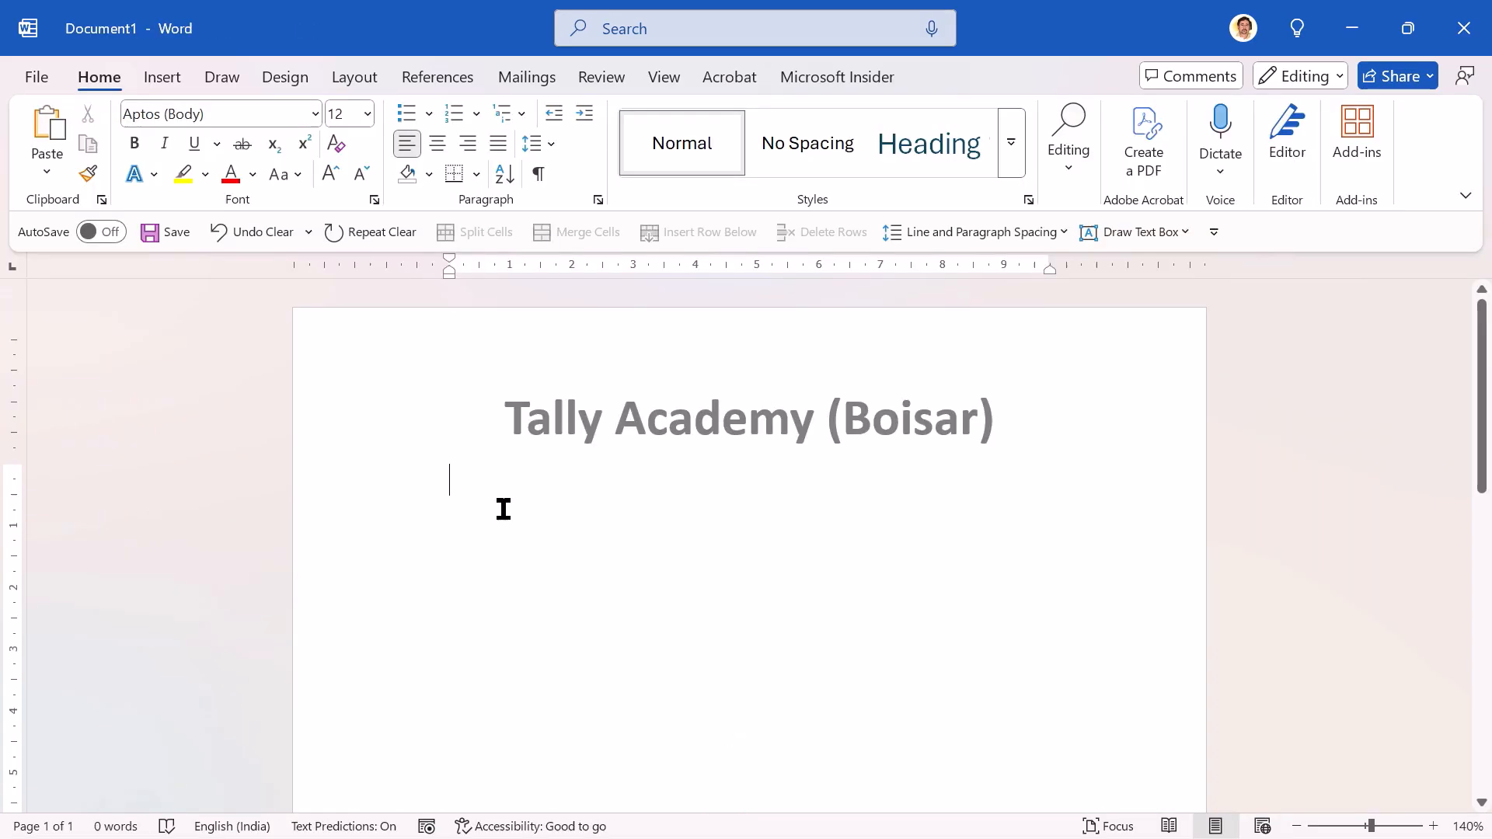
Step: Put the text "Enquiry Slip" on the first body line and start a new paragraph below it
{"action": "key", "text": "ctrl+z"}
{"action": "key", "text": "Right"}
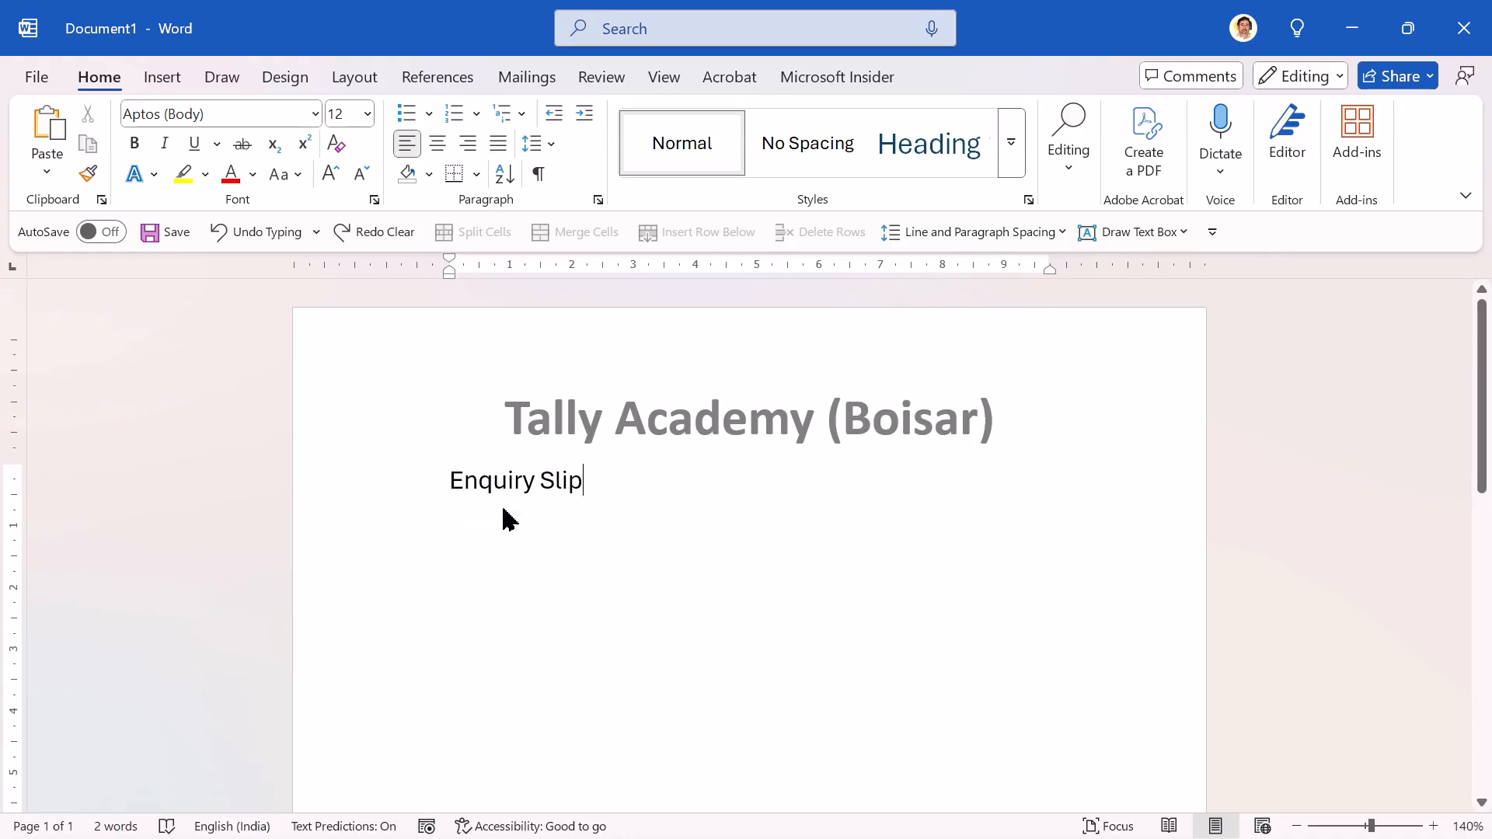
{"action": "key", "text": "Return"}
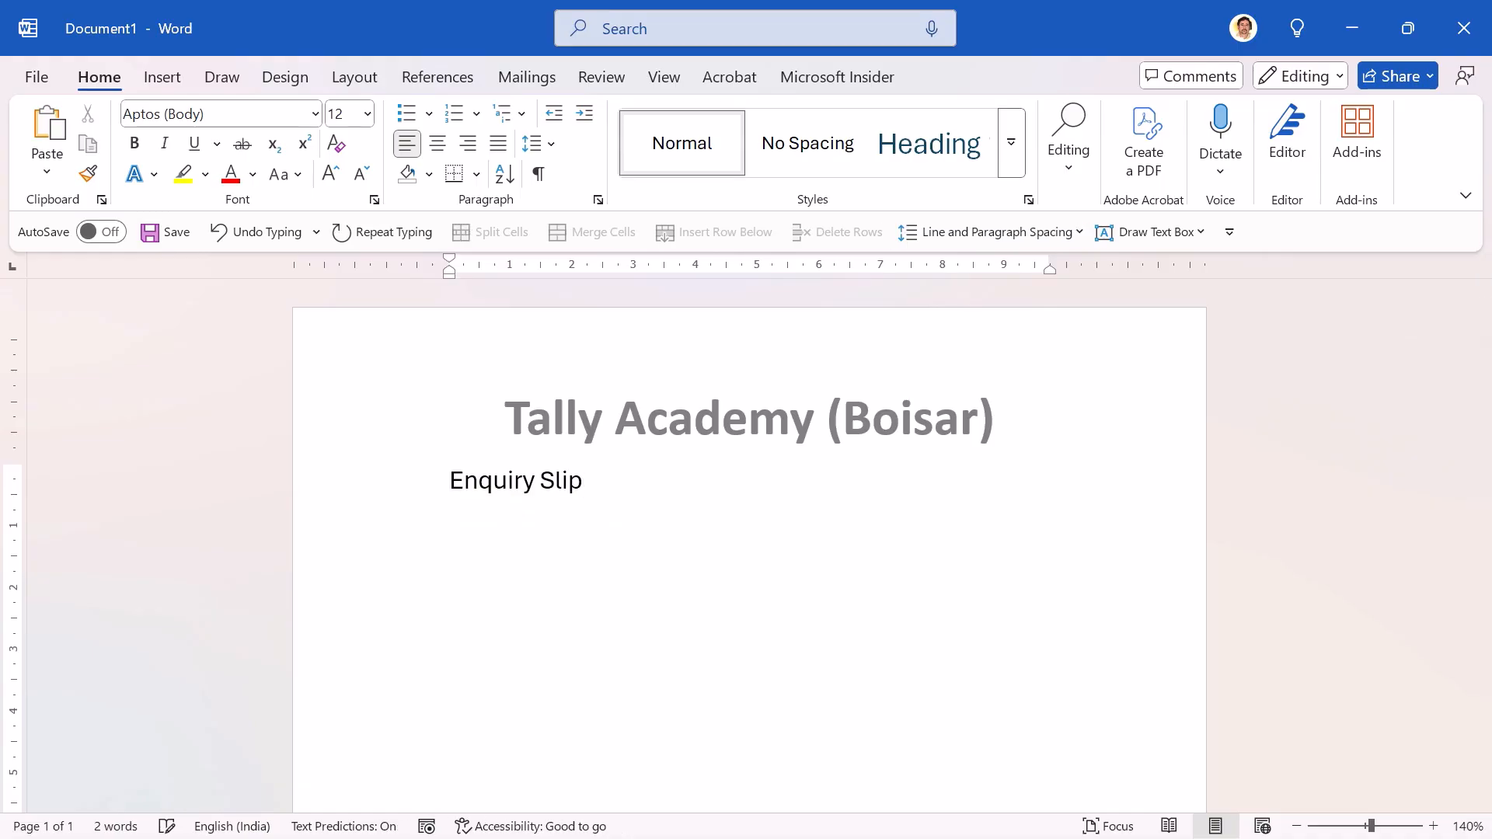
Step: Format the "Enquiry Slip" line at font size 16, bold, underlined and centred
{"action": "left_click", "coordinate": [352, 491]}
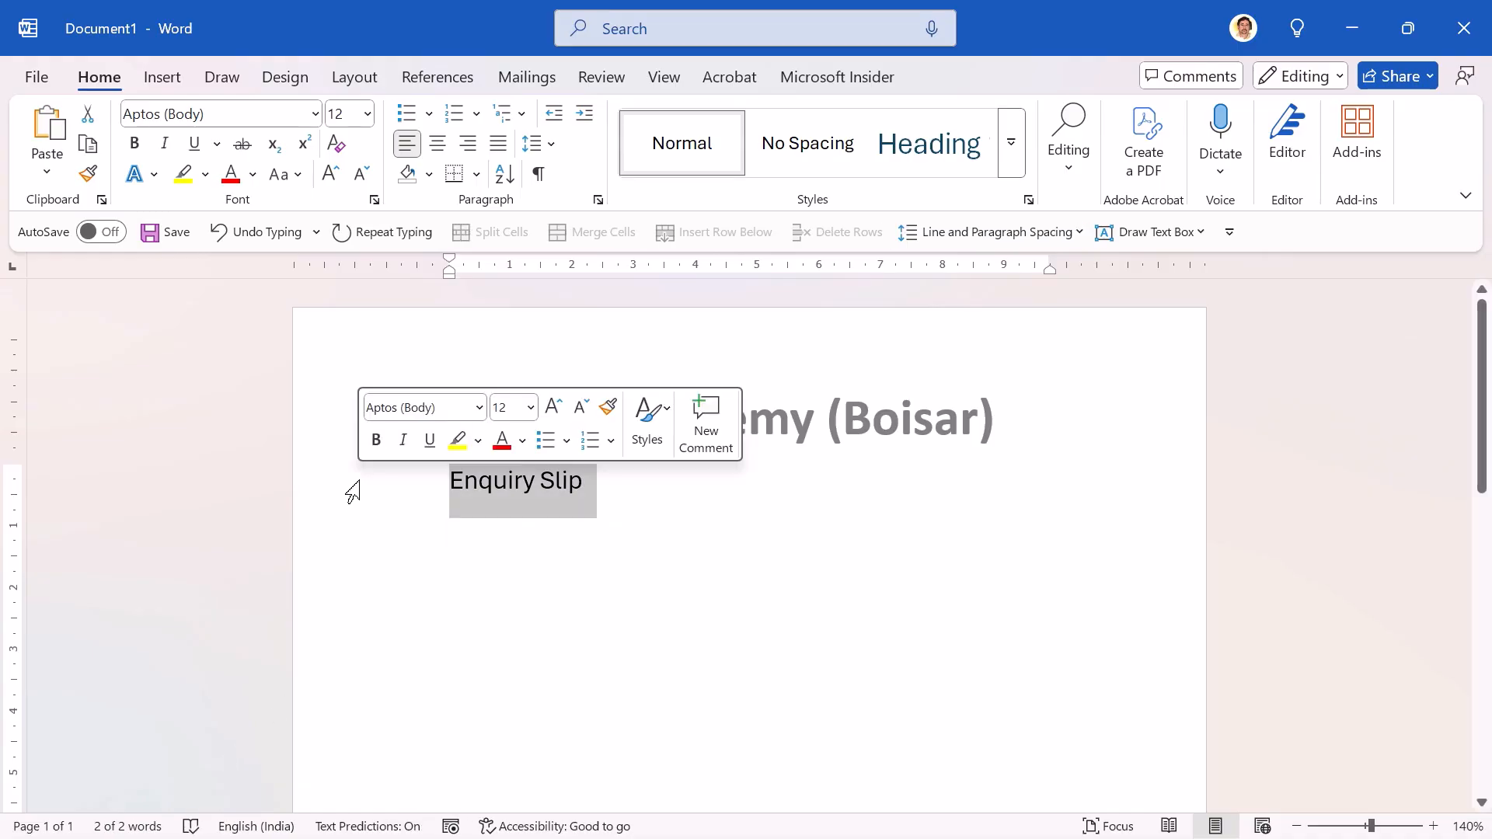
{"action": "left_click", "coordinate": [369, 115]}
{"action": "type", "text": "16"}
{"action": "key", "text": "Return"}
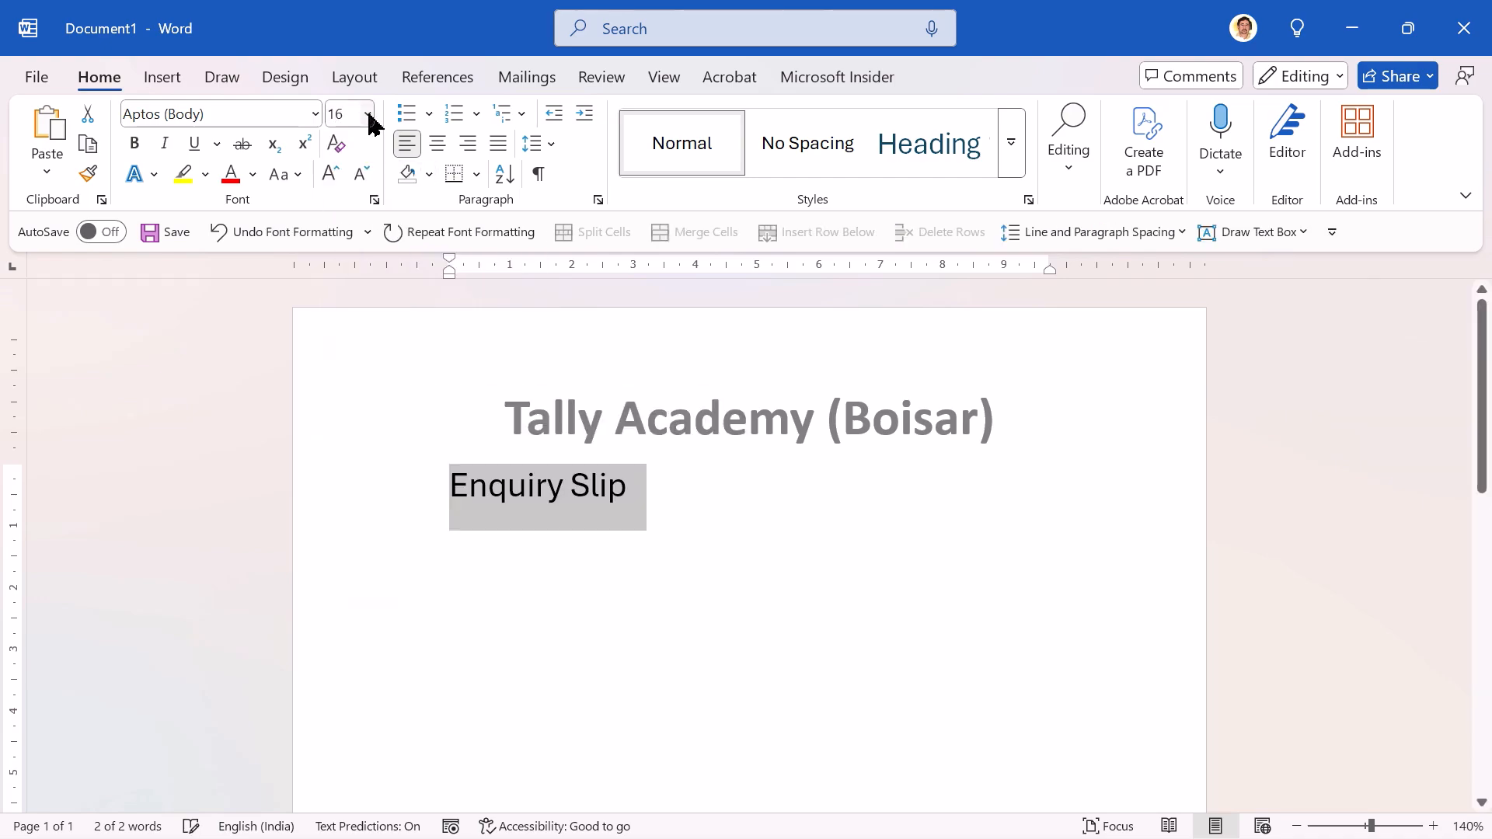
{"action": "left_click", "coordinate": [138, 145]}
{"action": "left_click", "coordinate": [196, 148]}
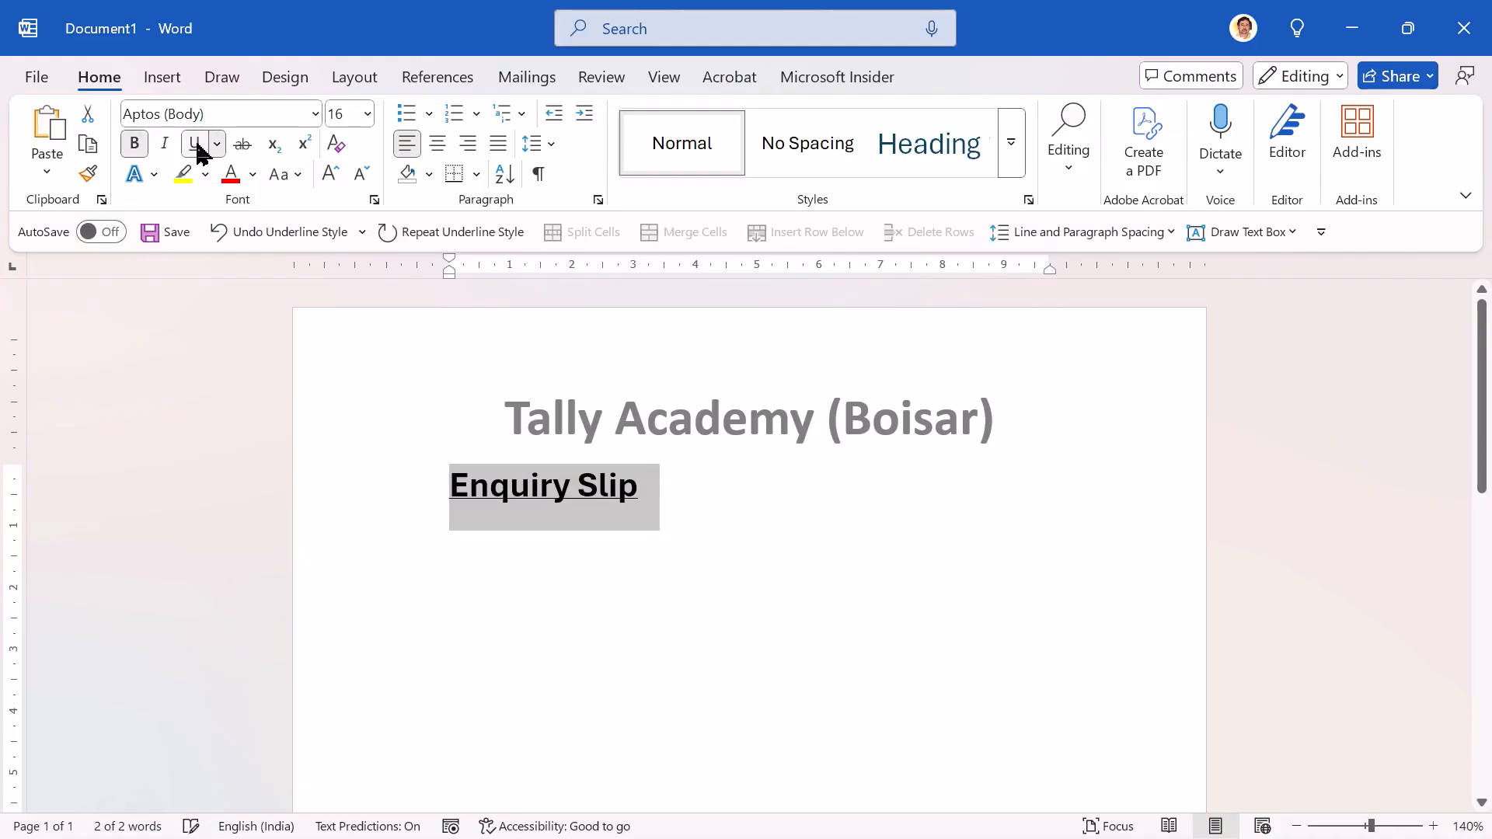
{"action": "left_click", "coordinate": [439, 156]}
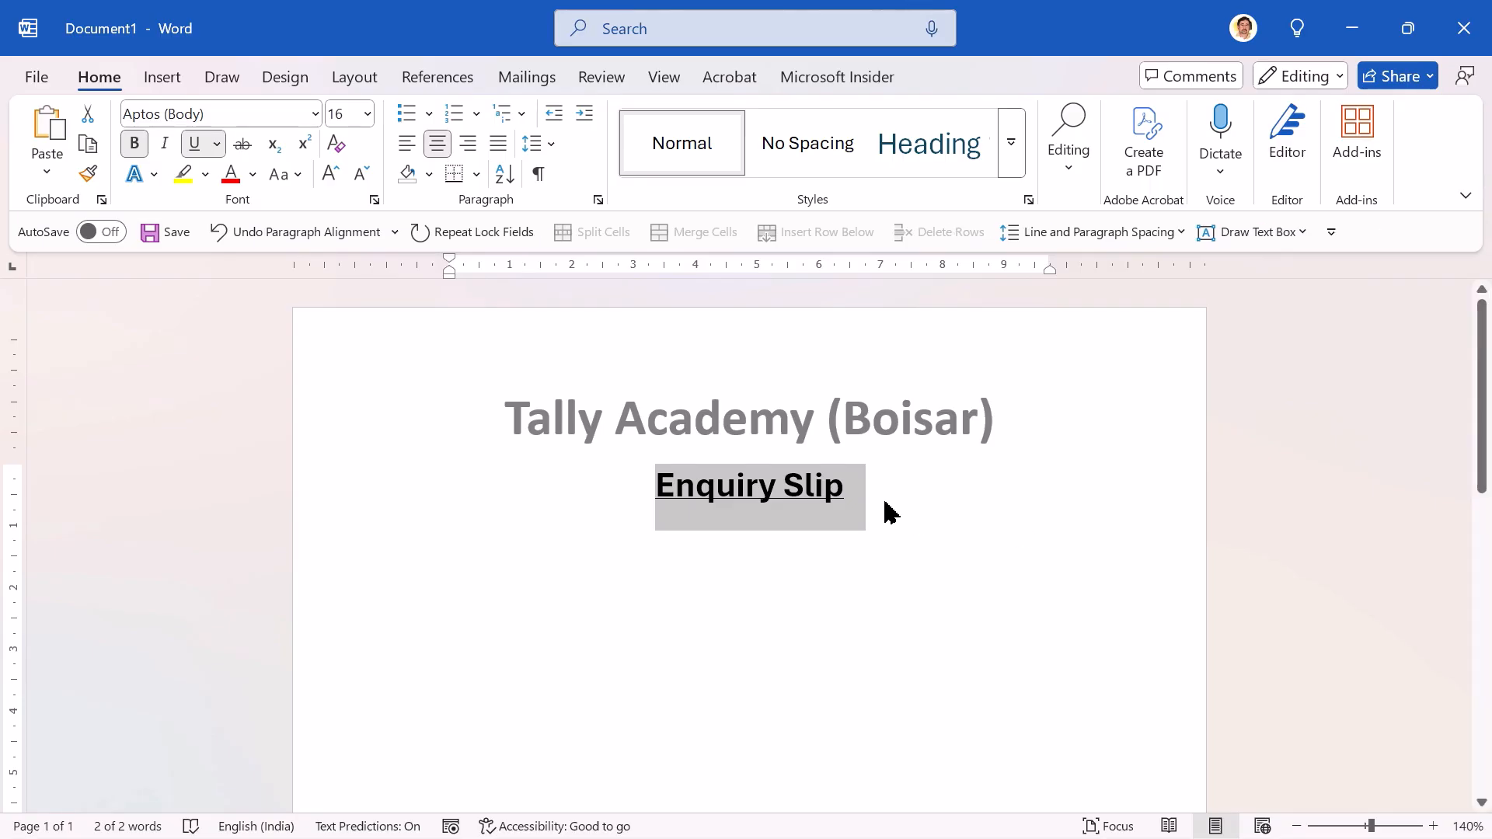
Step: Check the paragraph marks by briefly showing them, and place the cursor in the empty paragraph below "Enquiry Slip"
{"action": "left_click", "coordinate": [539, 175]}
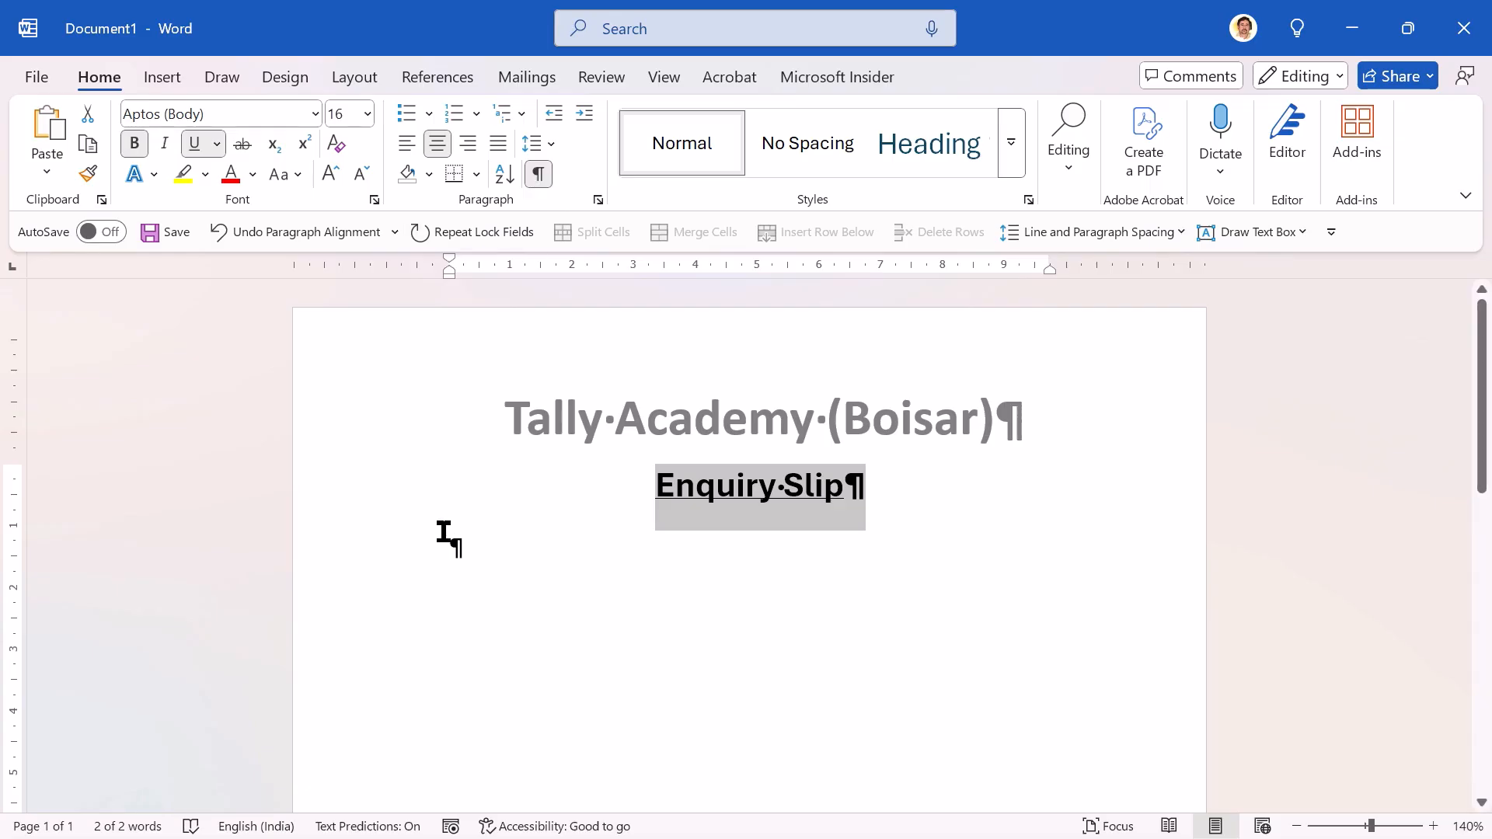
{"action": "left_click", "coordinate": [483, 558]}
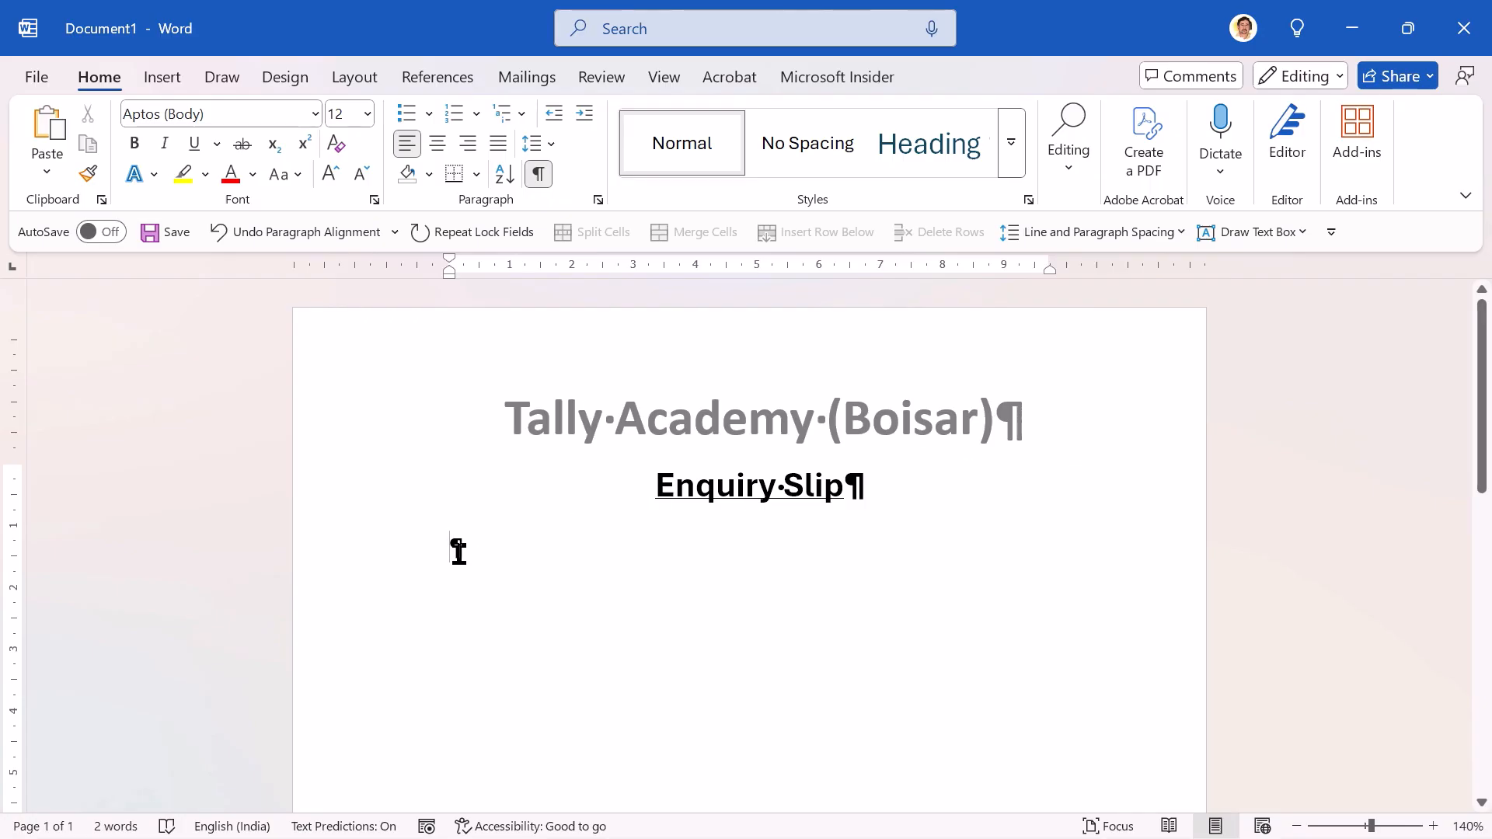
{"action": "left_click", "coordinate": [541, 175]}
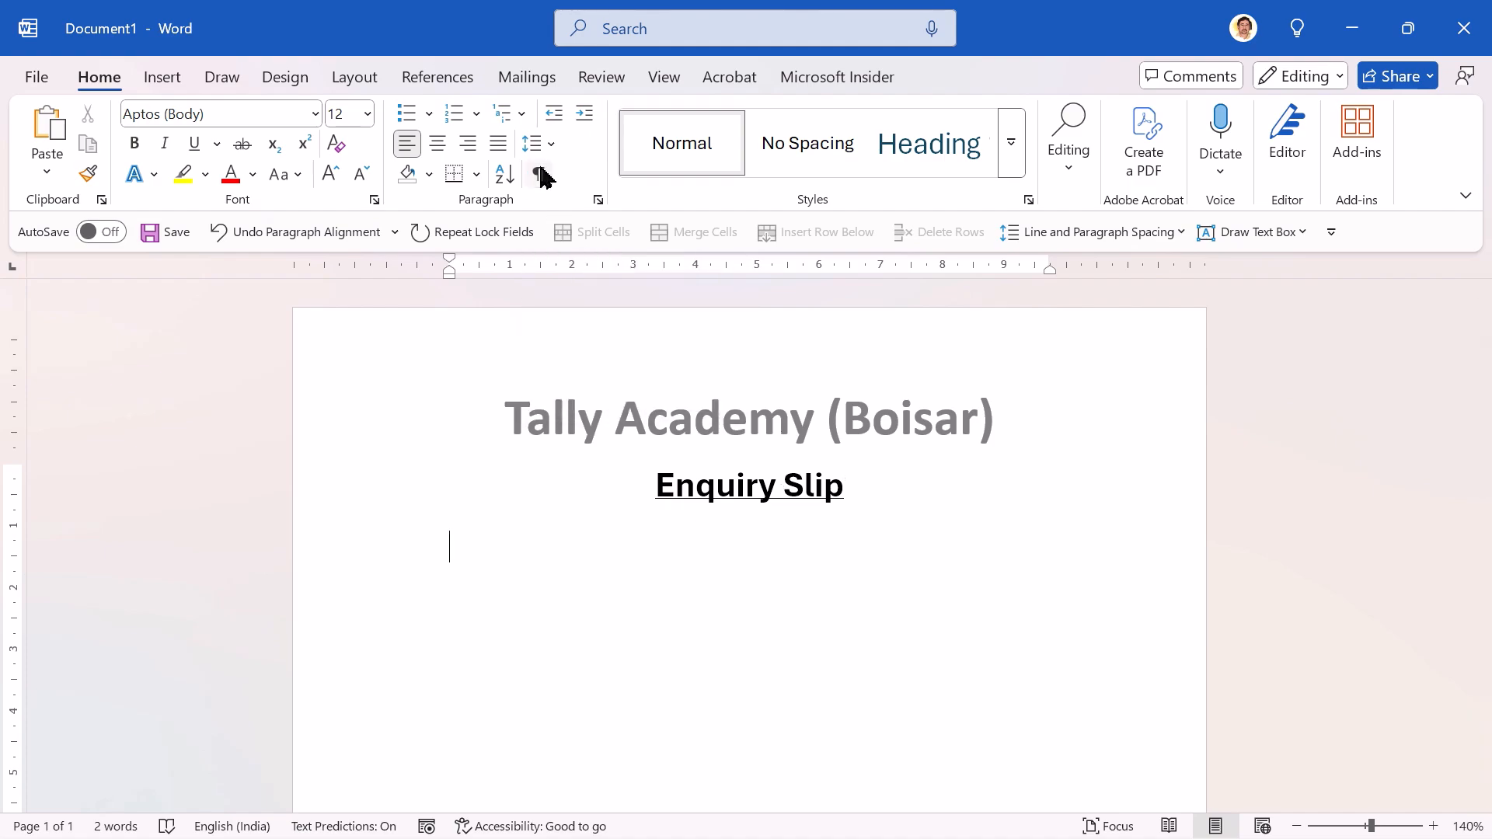
Step: Check the reference instructions, and set the empty paragraph below "Enquiry Slip" to Calibri at font size 11
{"action": "key", "text": "alt+Tab"}
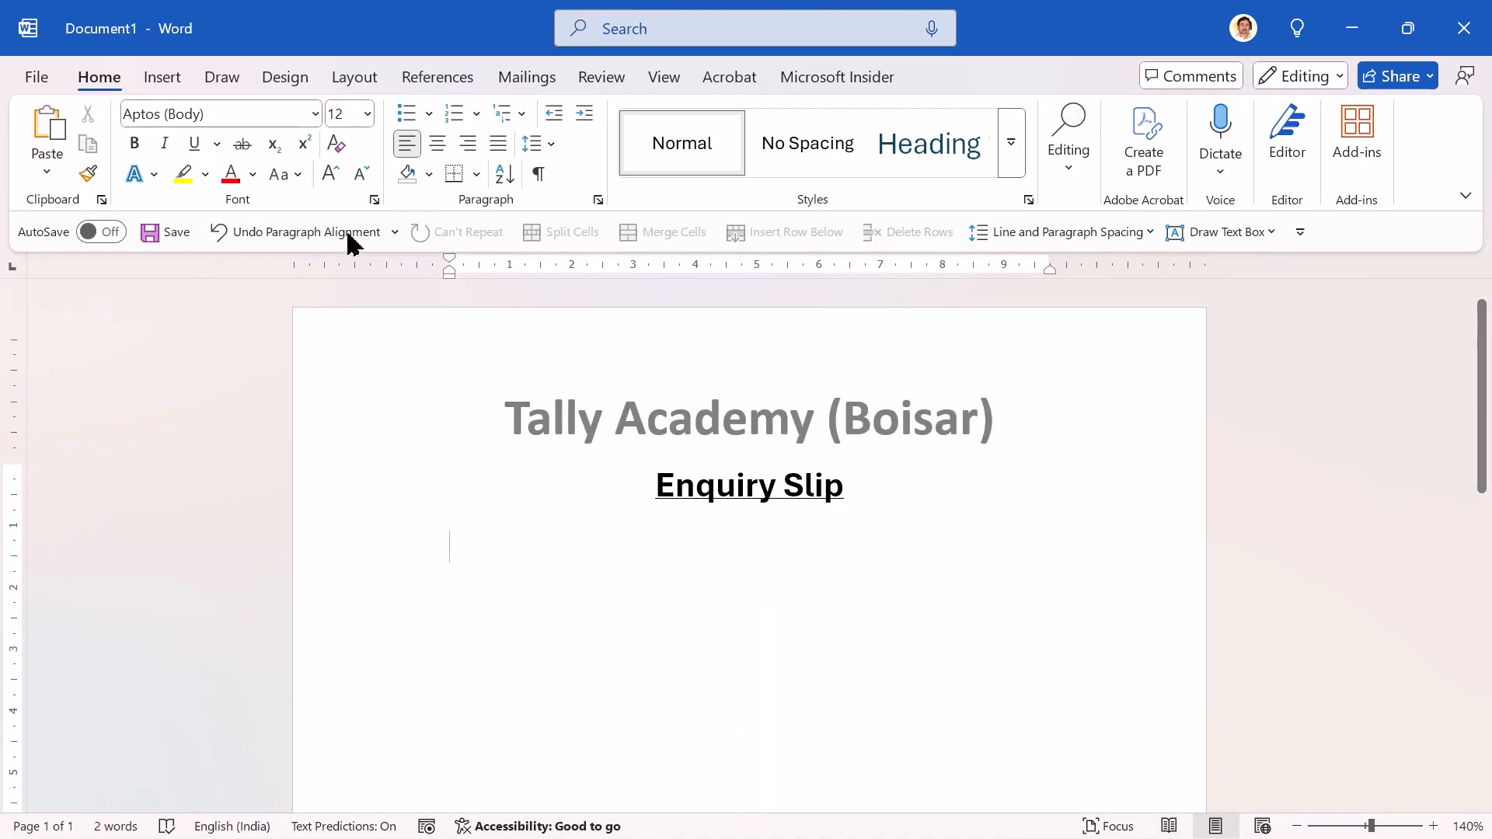
{"action": "left_click", "coordinate": [316, 114]}
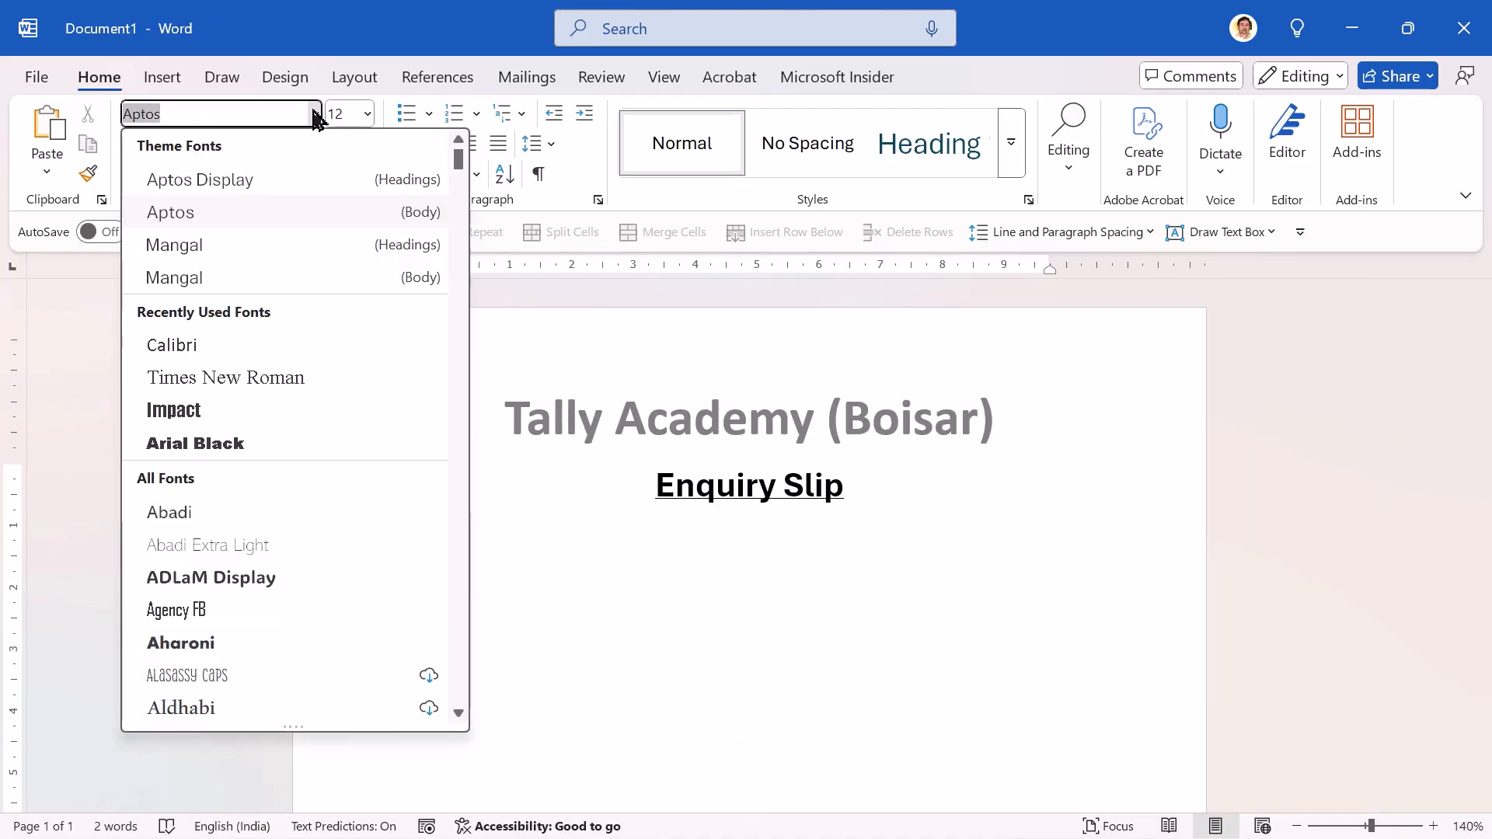
{"action": "left_click", "coordinate": [315, 114]}
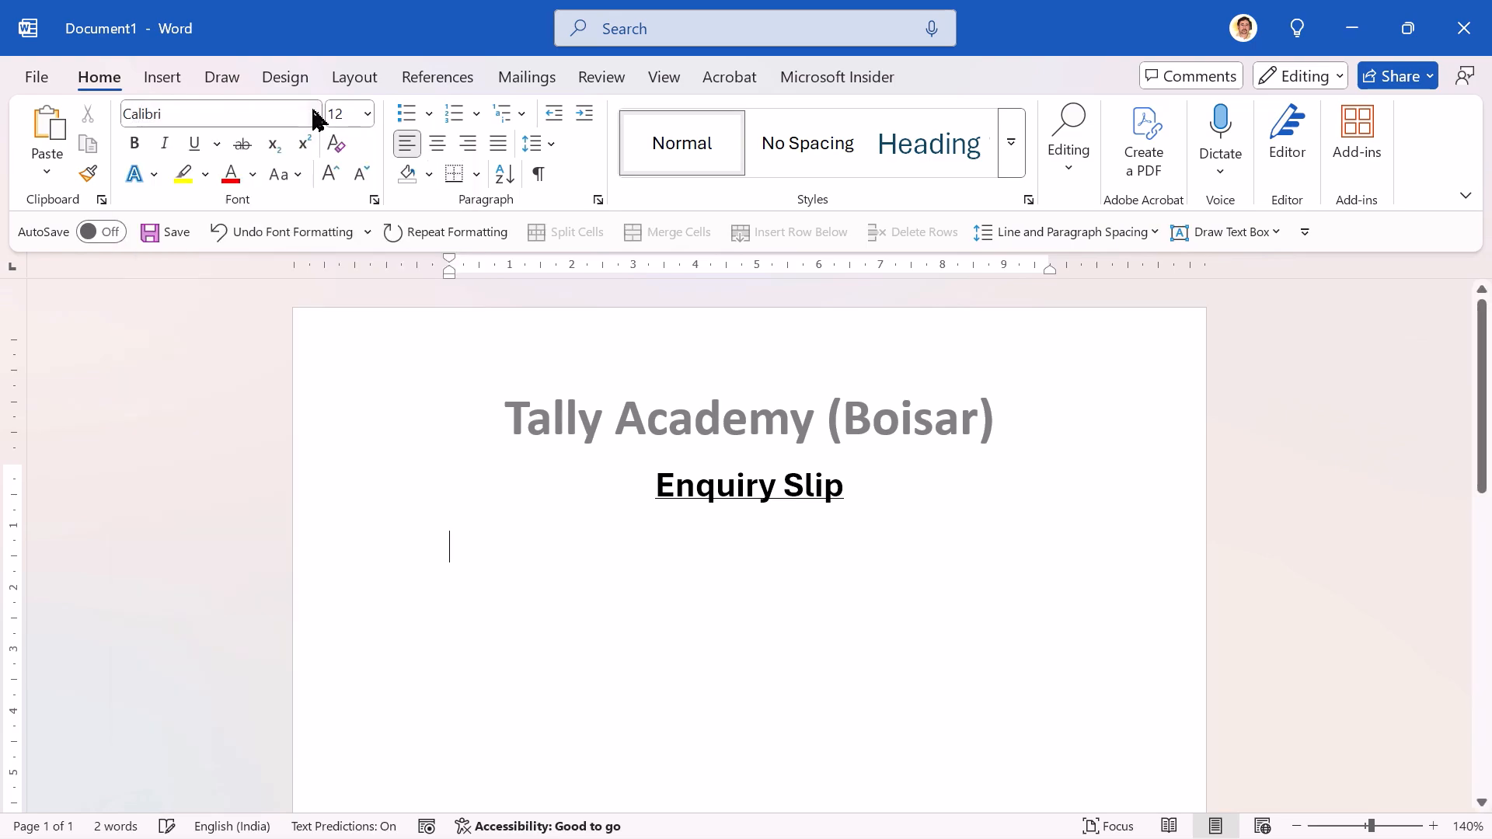
{"action": "left_click", "coordinate": [337, 115]}
{"action": "type", "text": "11"}
{"action": "key", "text": "Return"}
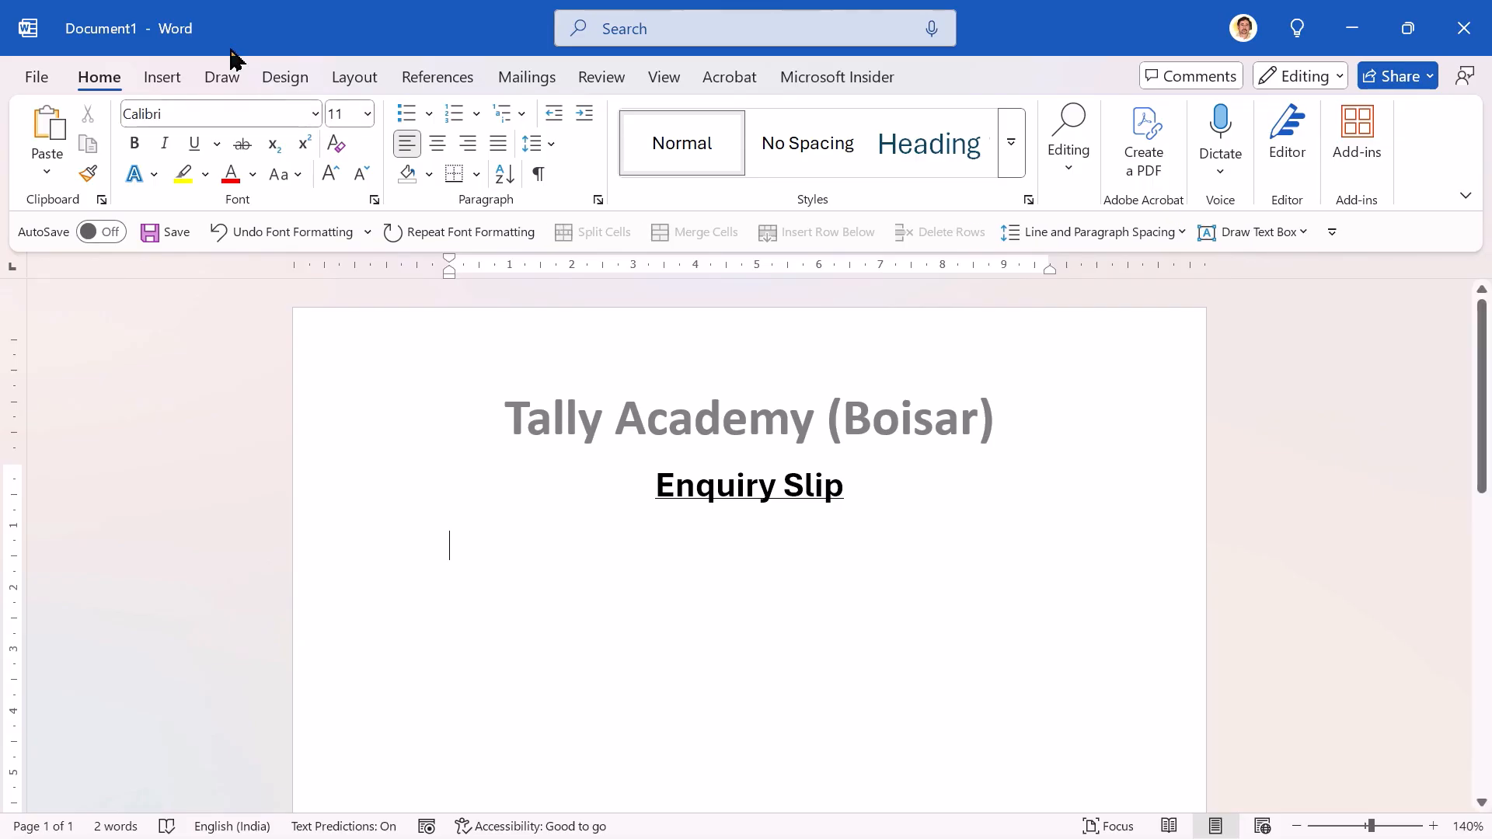
Step: Insert a one-column table with enough rows to span several pages below the "Enquiry Slip" title, and look through its pages
{"action": "left_click", "coordinate": [160, 84]}
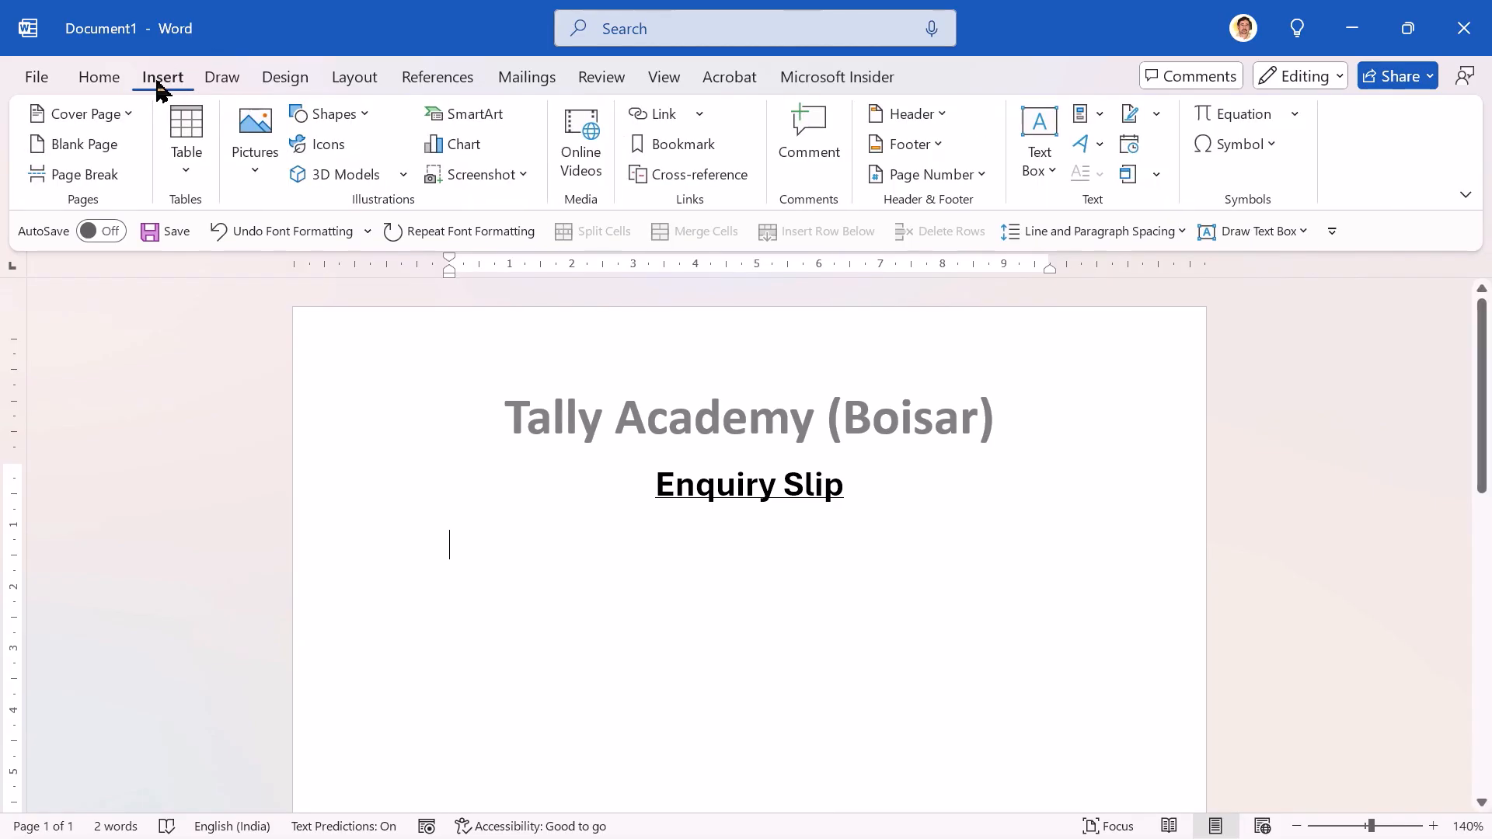
{"action": "left_click", "coordinate": [189, 123]}
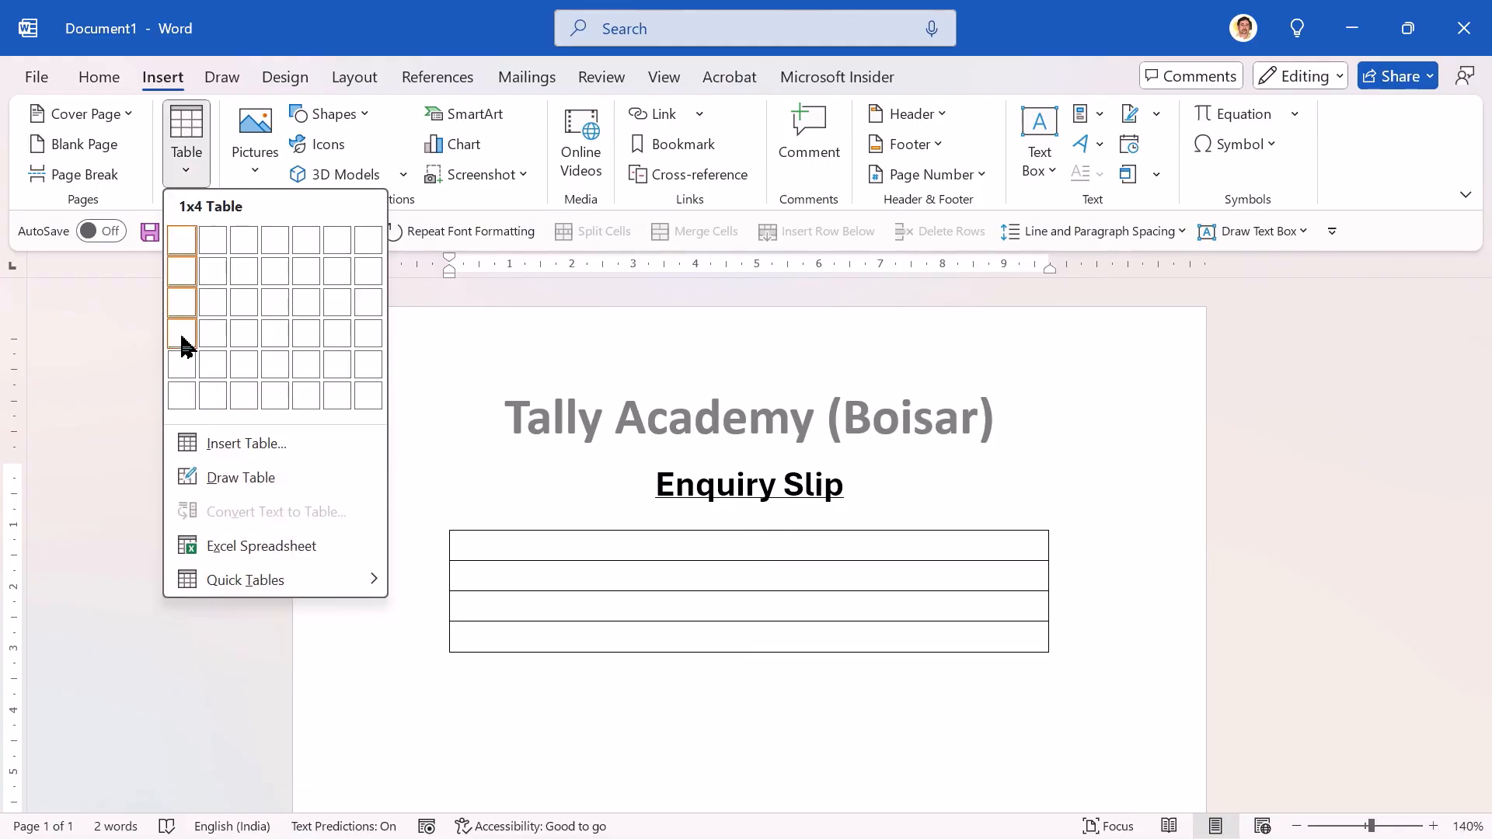
{"action": "left_click", "coordinate": [233, 443]}
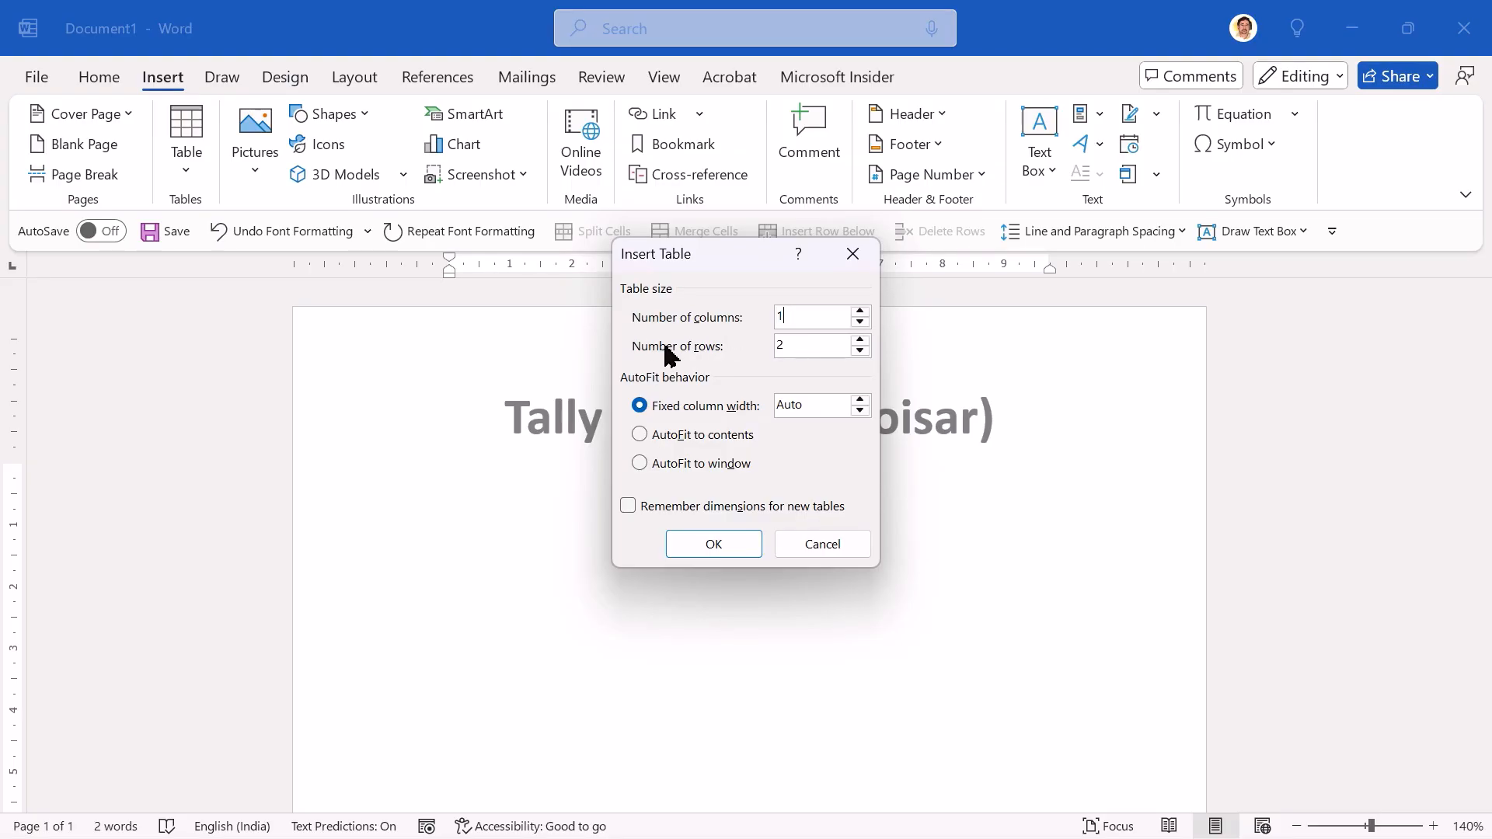
{"action": "key", "text": "BackSpace"}
{"action": "type", "text": "100"}
{"action": "left_click", "coordinate": [710, 543]}
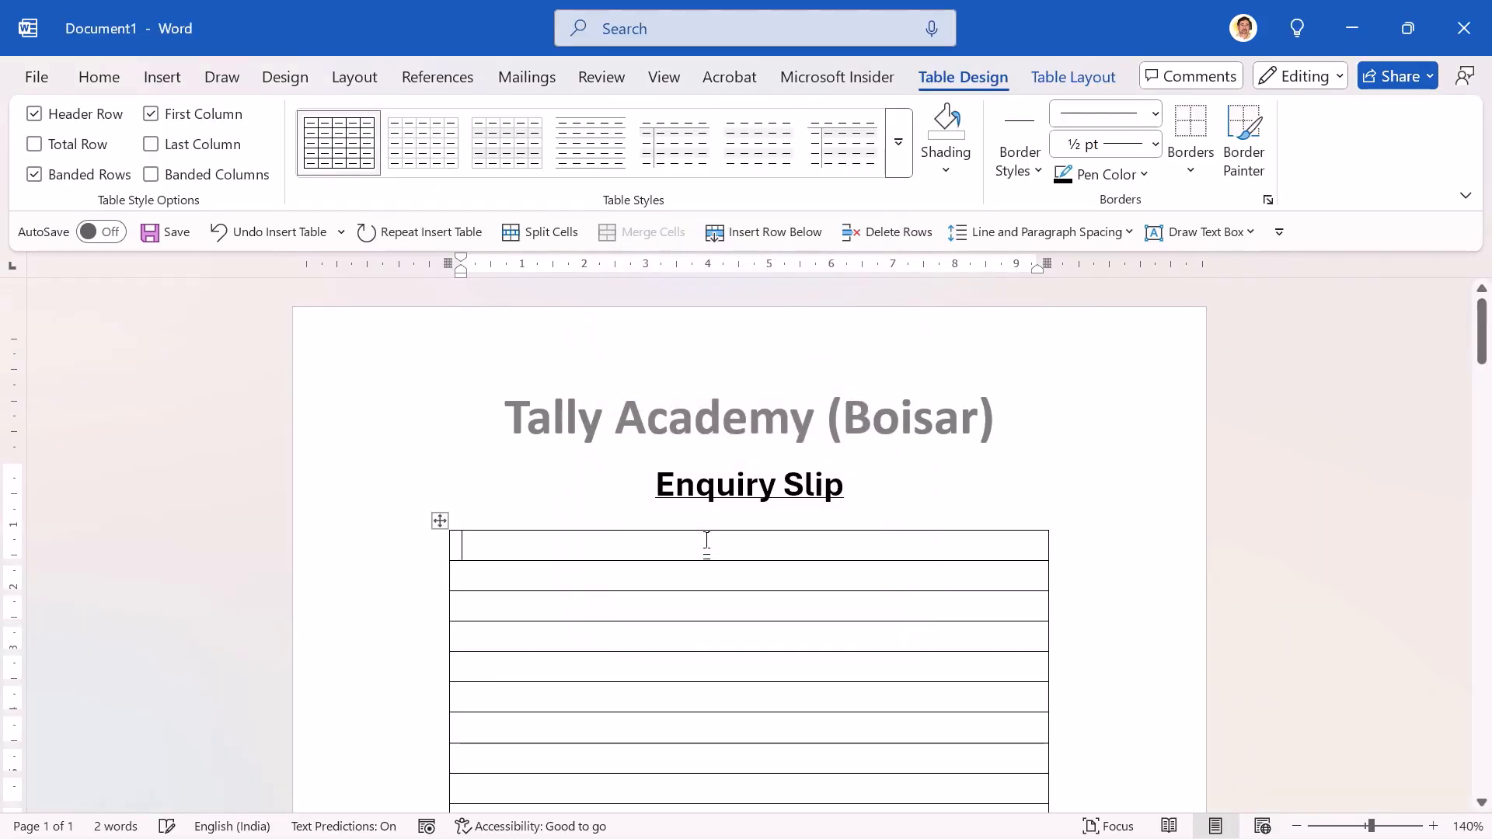
{"action": "scroll", "coordinate": [707, 541], "scroll_direction": "down", "scroll_amount": 20}
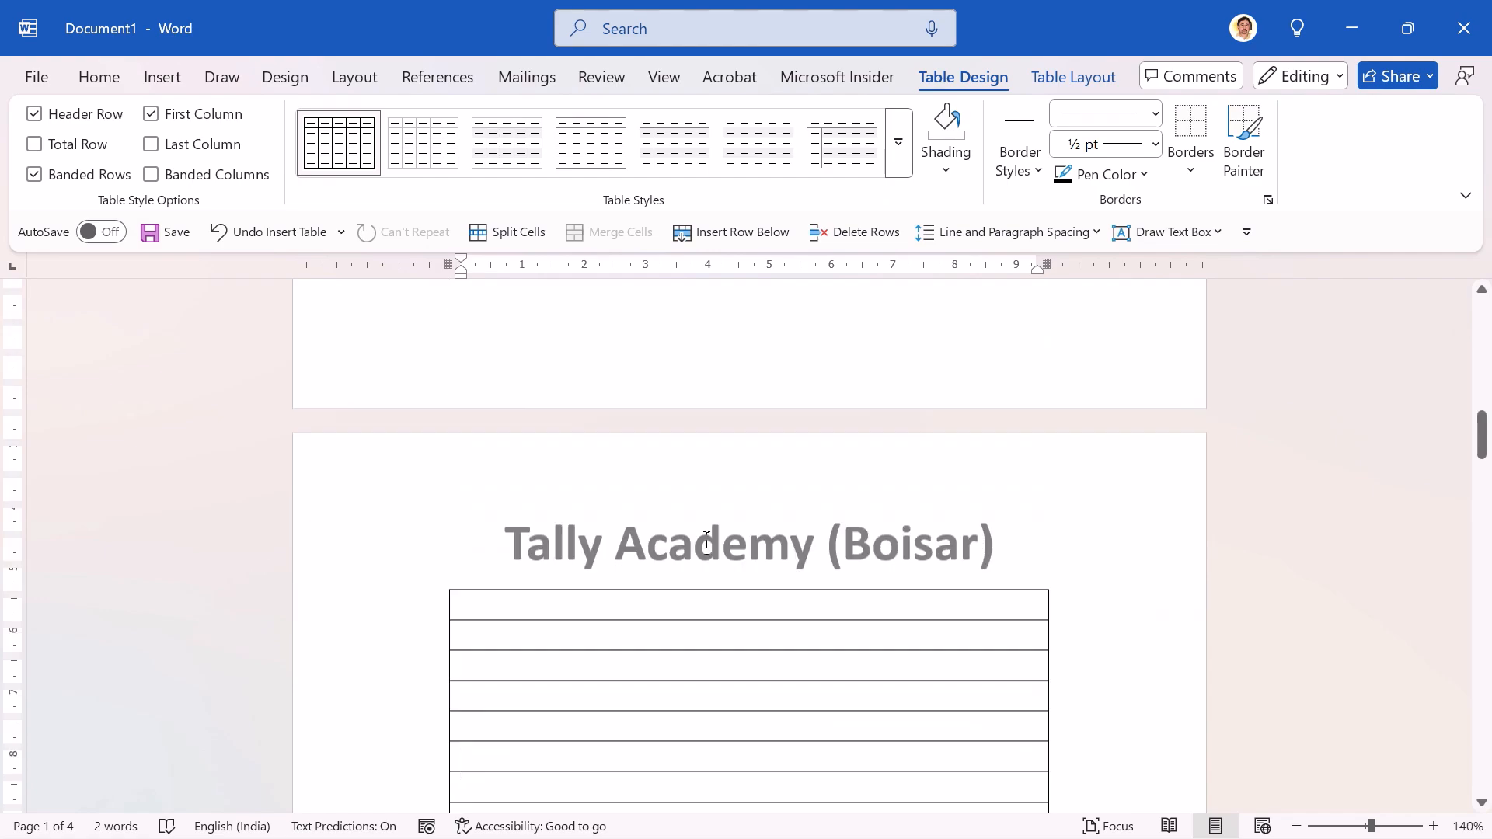
{"action": "scroll", "coordinate": [707, 541], "scroll_direction": "up", "scroll_amount": 15}
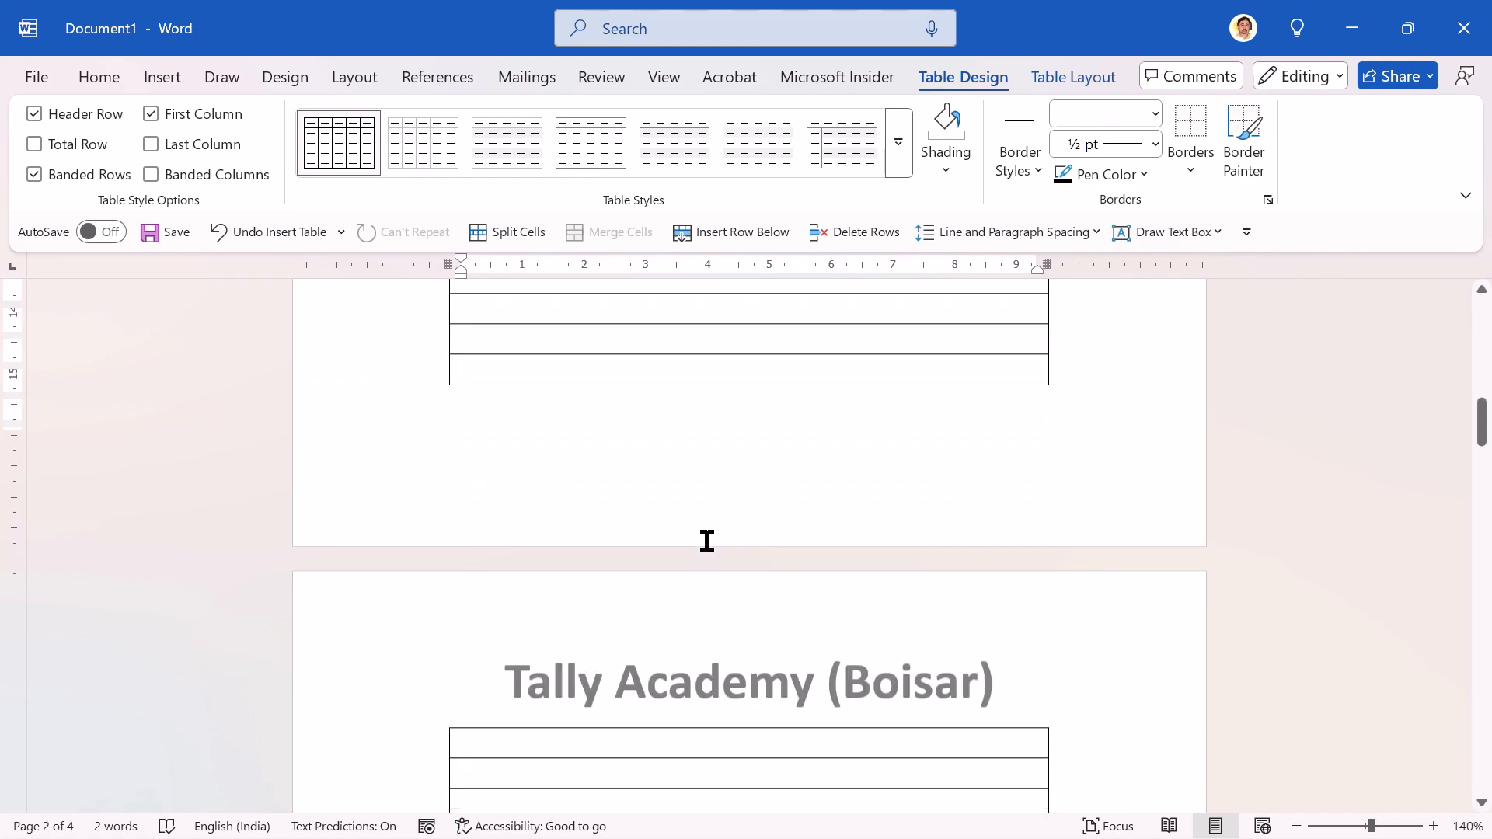
{"action": "scroll", "coordinate": [707, 541], "scroll_direction": "up", "scroll_amount": 1}
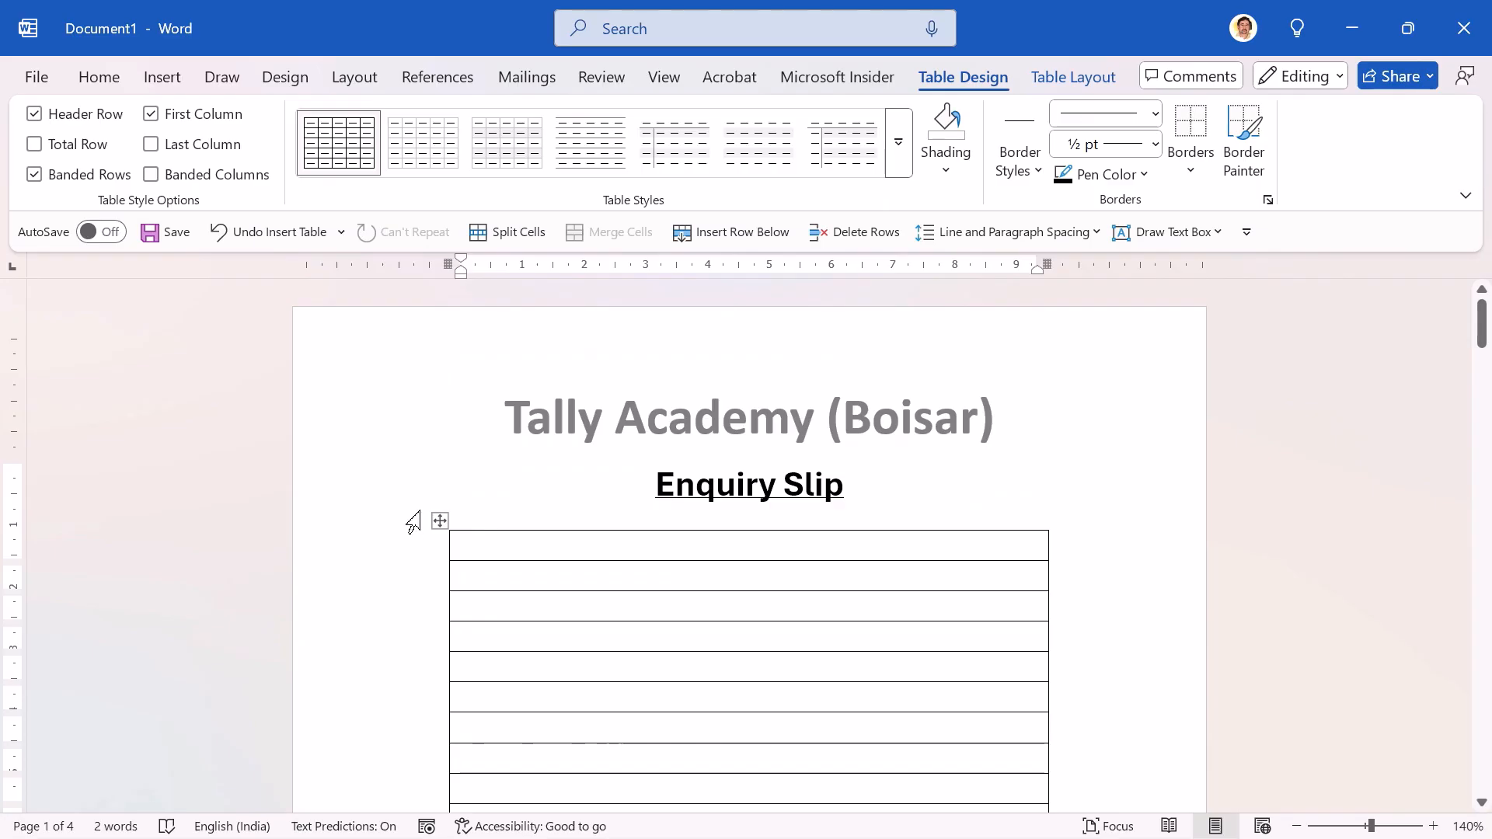
Step: Remove all borders from the entire table
{"action": "left_click", "coordinate": [443, 521]}
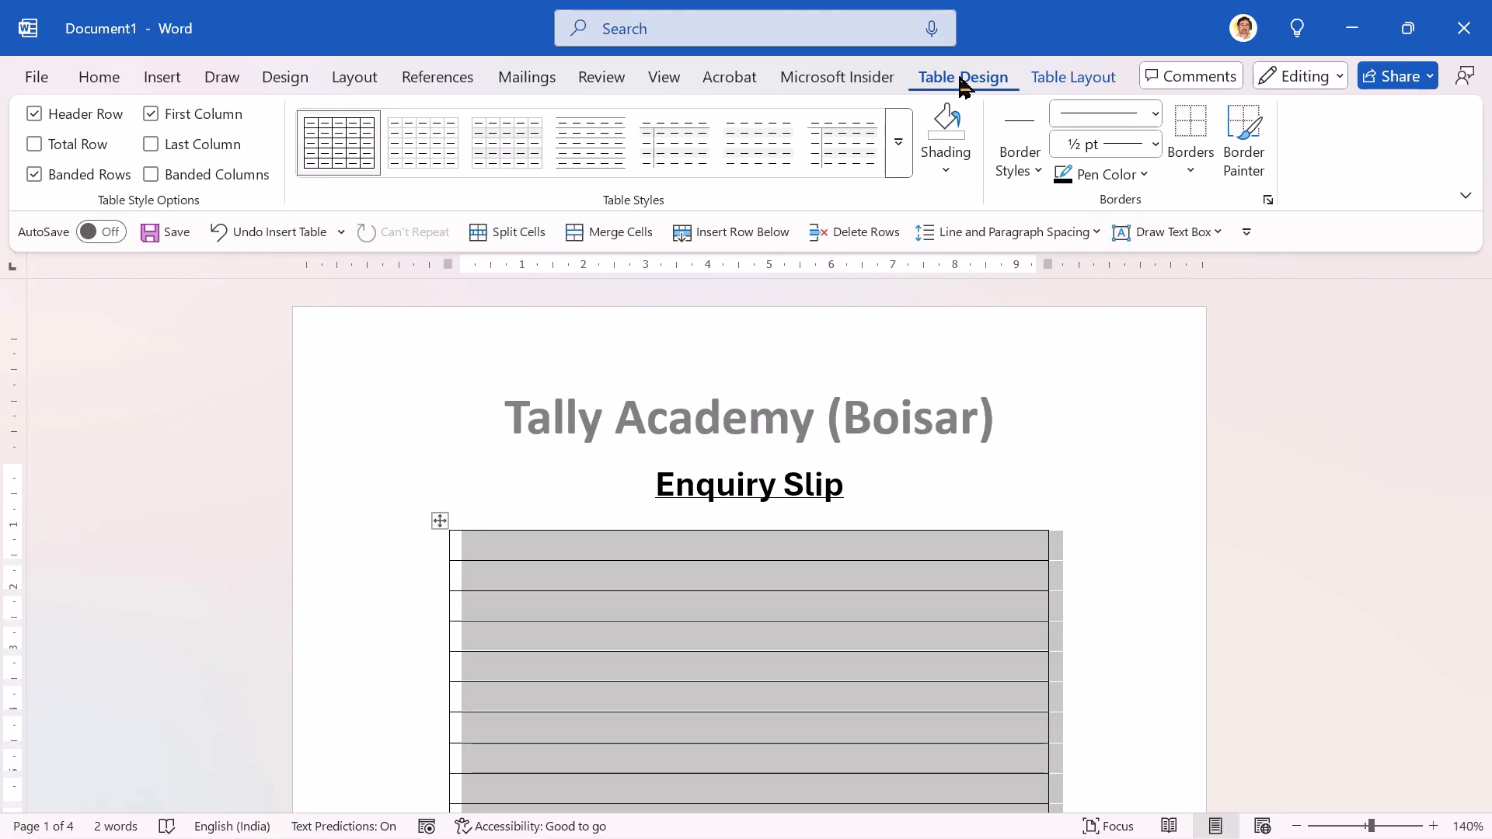
{"action": "left_click", "coordinate": [1192, 173]}
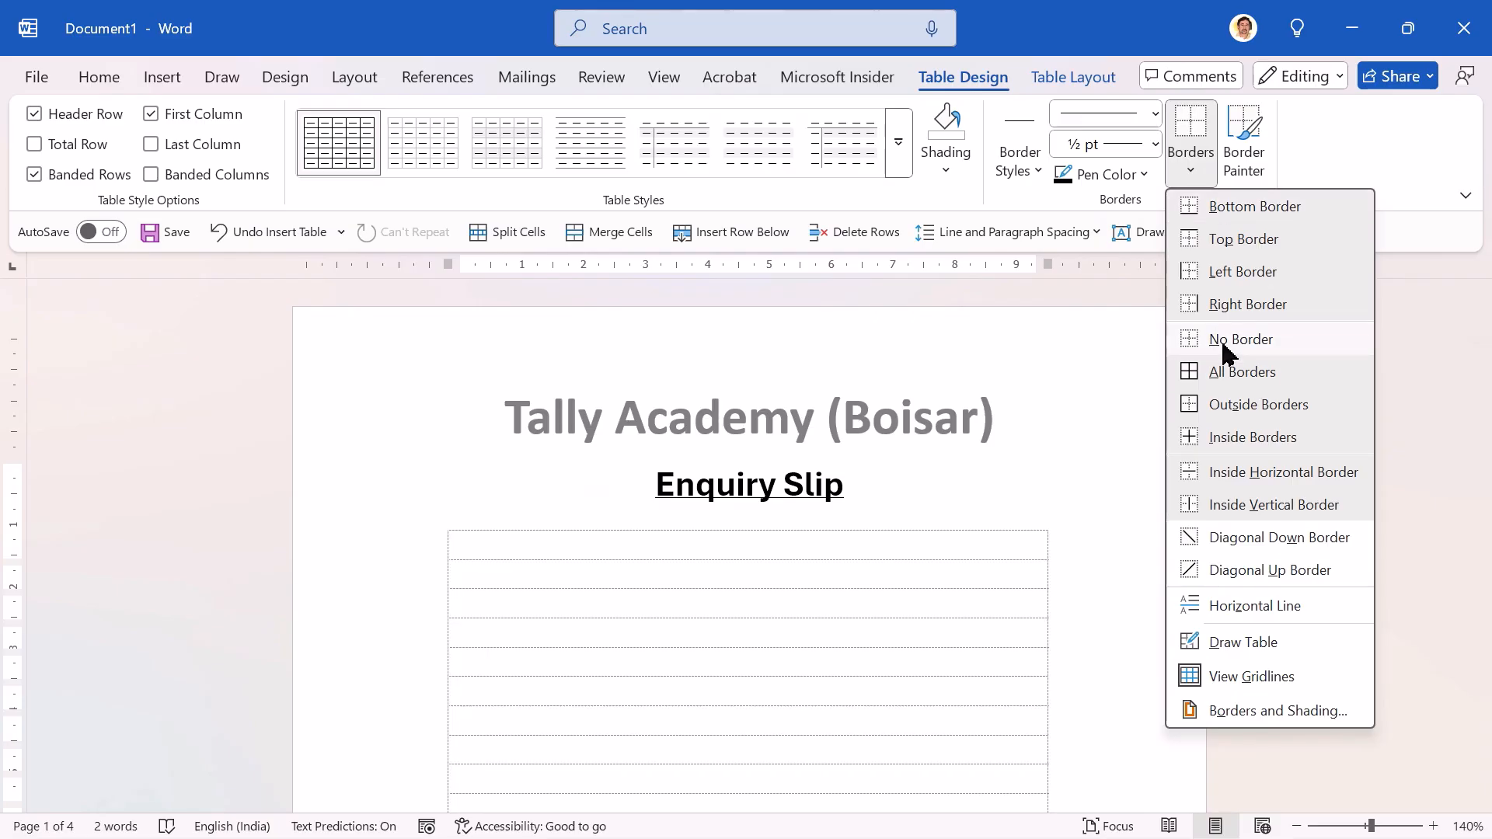
{"action": "left_click", "coordinate": [1228, 353]}
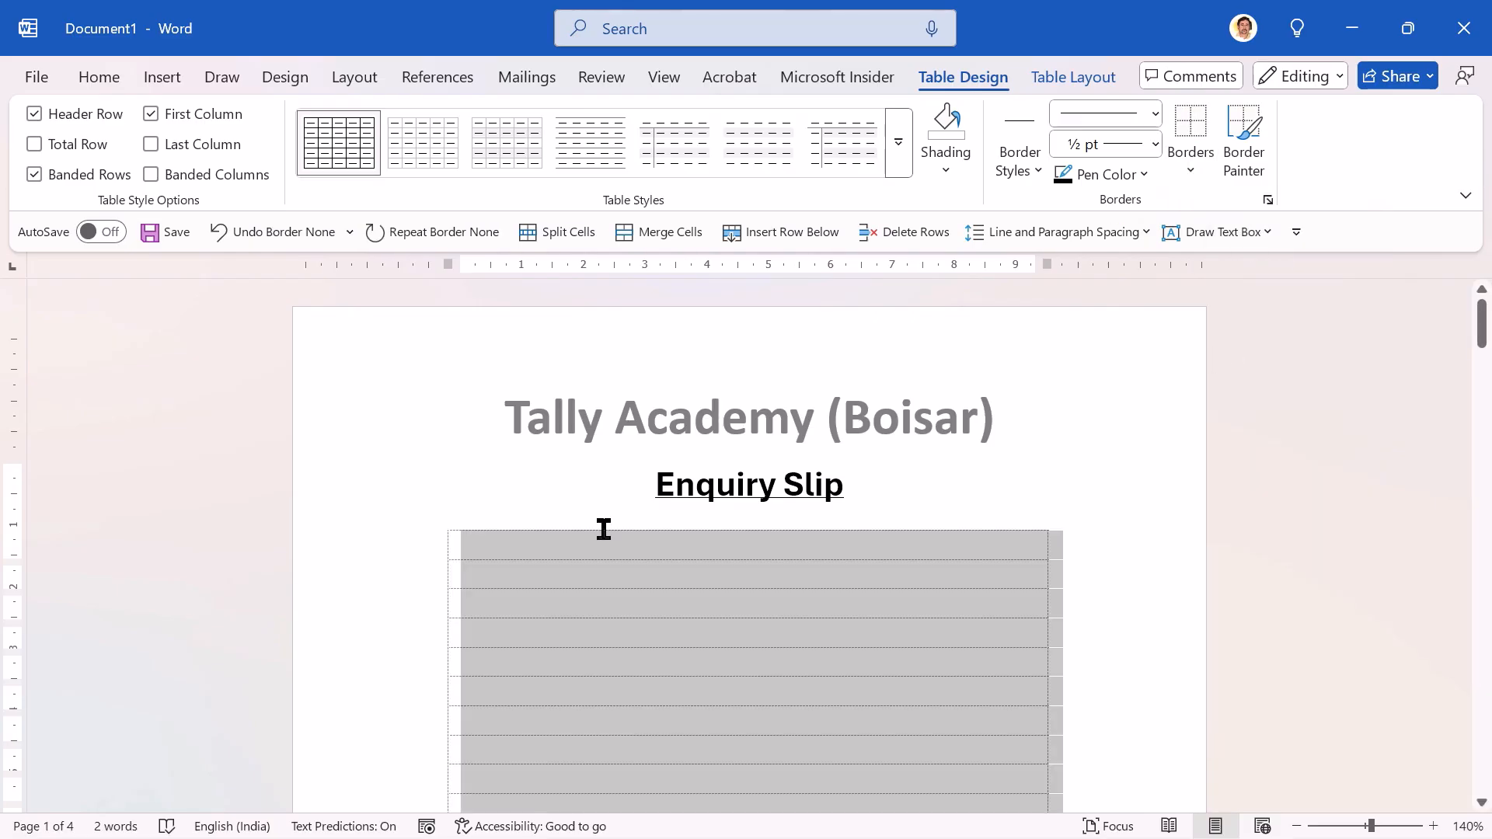
Step: Hide the table gridlines briefly and show them again
{"action": "left_click", "coordinate": [485, 554]}
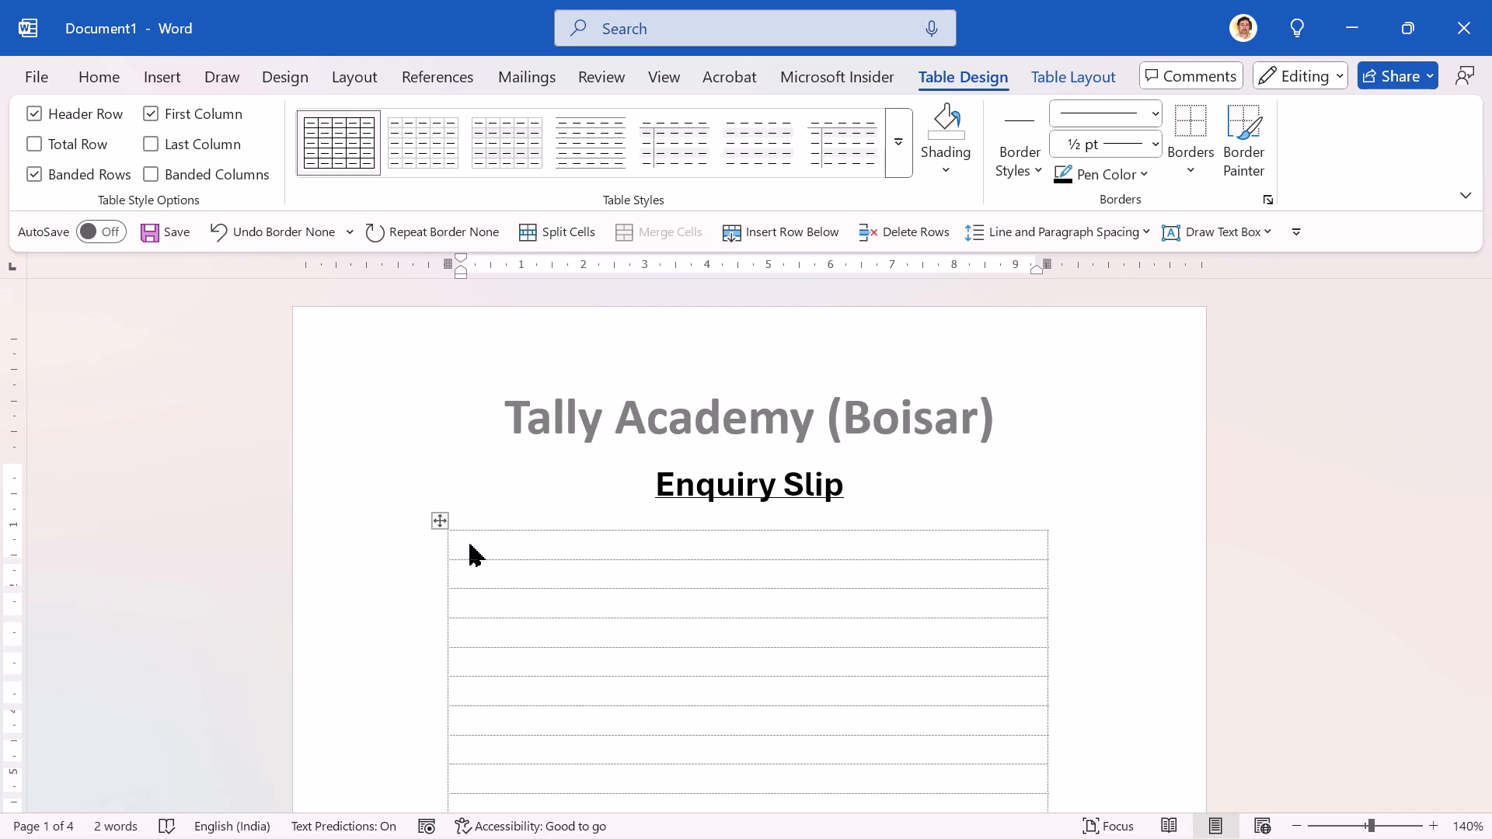
{"action": "left_click", "coordinate": [1067, 81]}
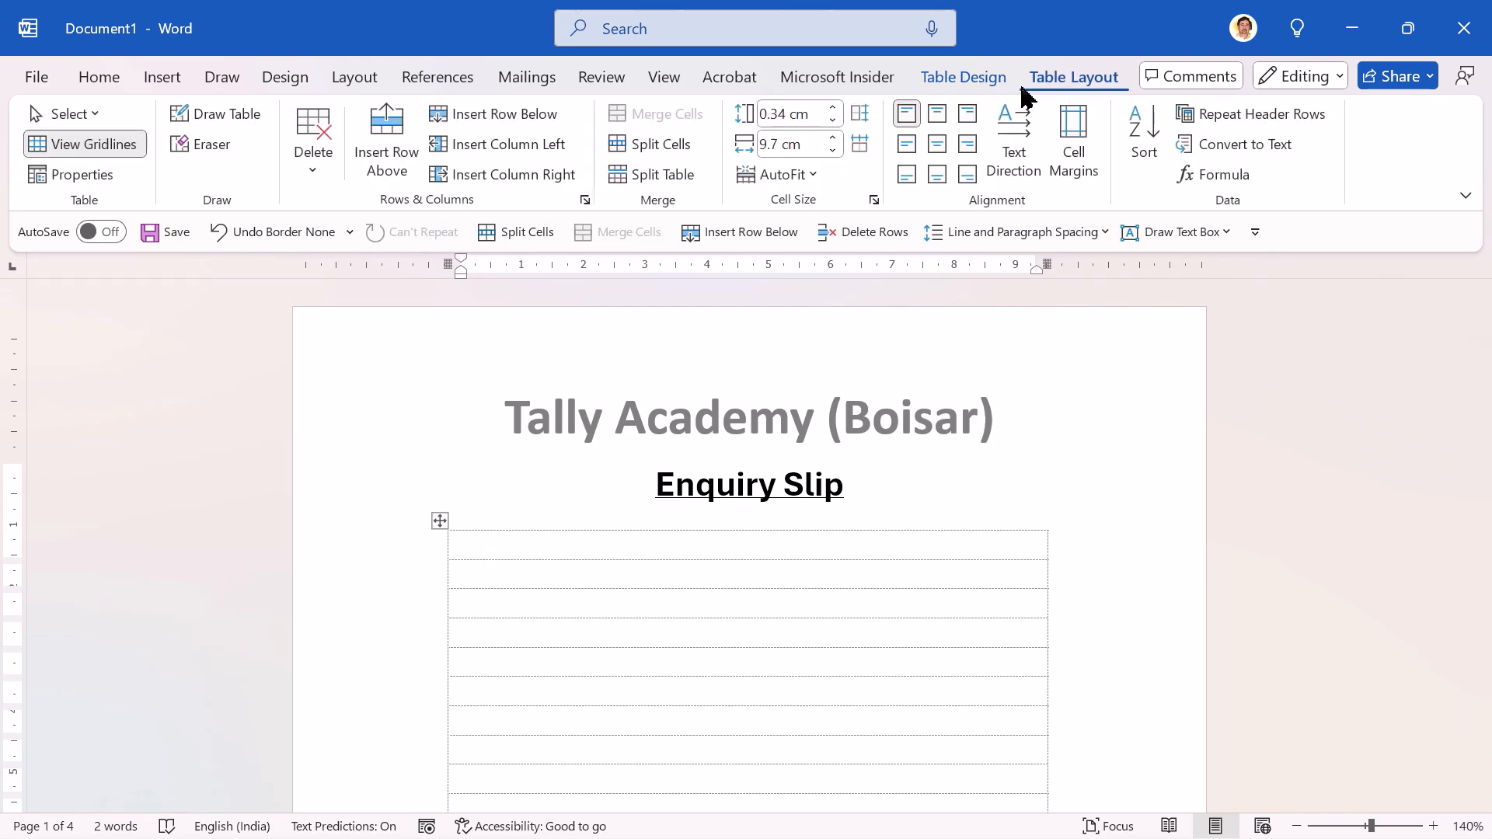
{"action": "left_click", "coordinate": [73, 151]}
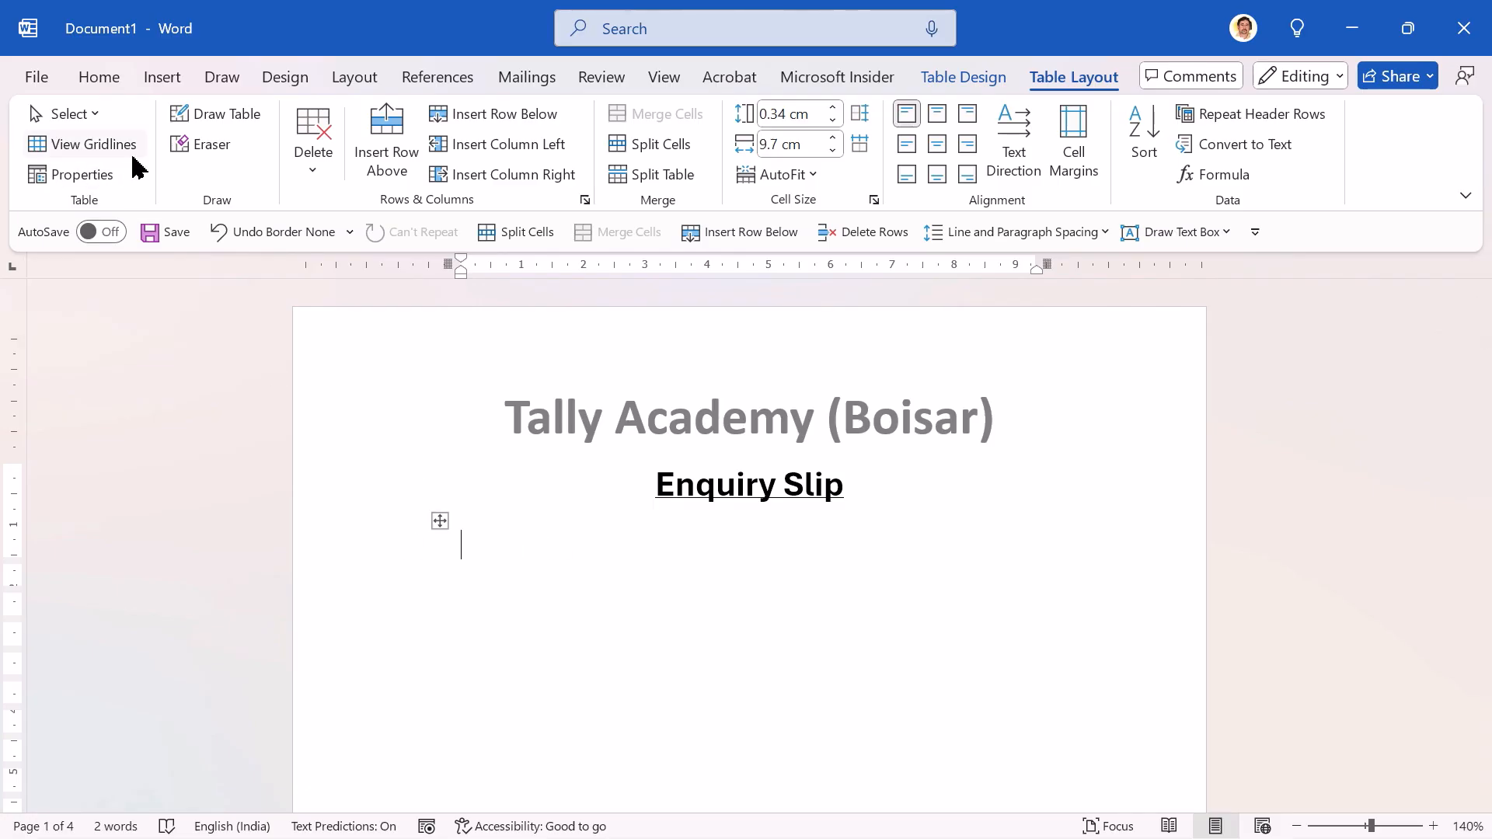
{"action": "left_click", "coordinate": [86, 154]}
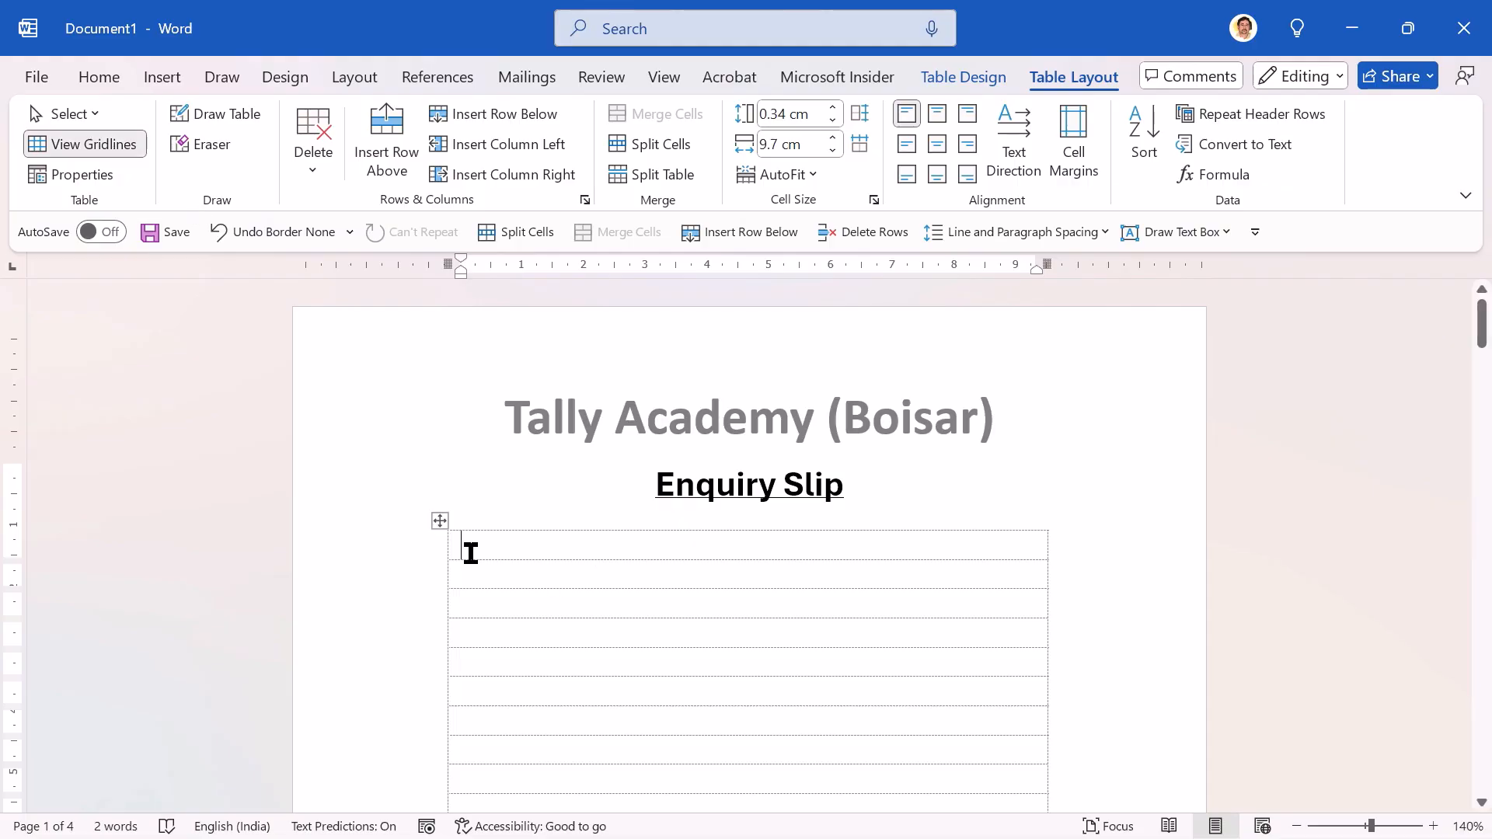
Step: Consult the reference form, and split the table's first 21 rows on the first page into three columns
{"action": "key", "text": "alt+Tab"}
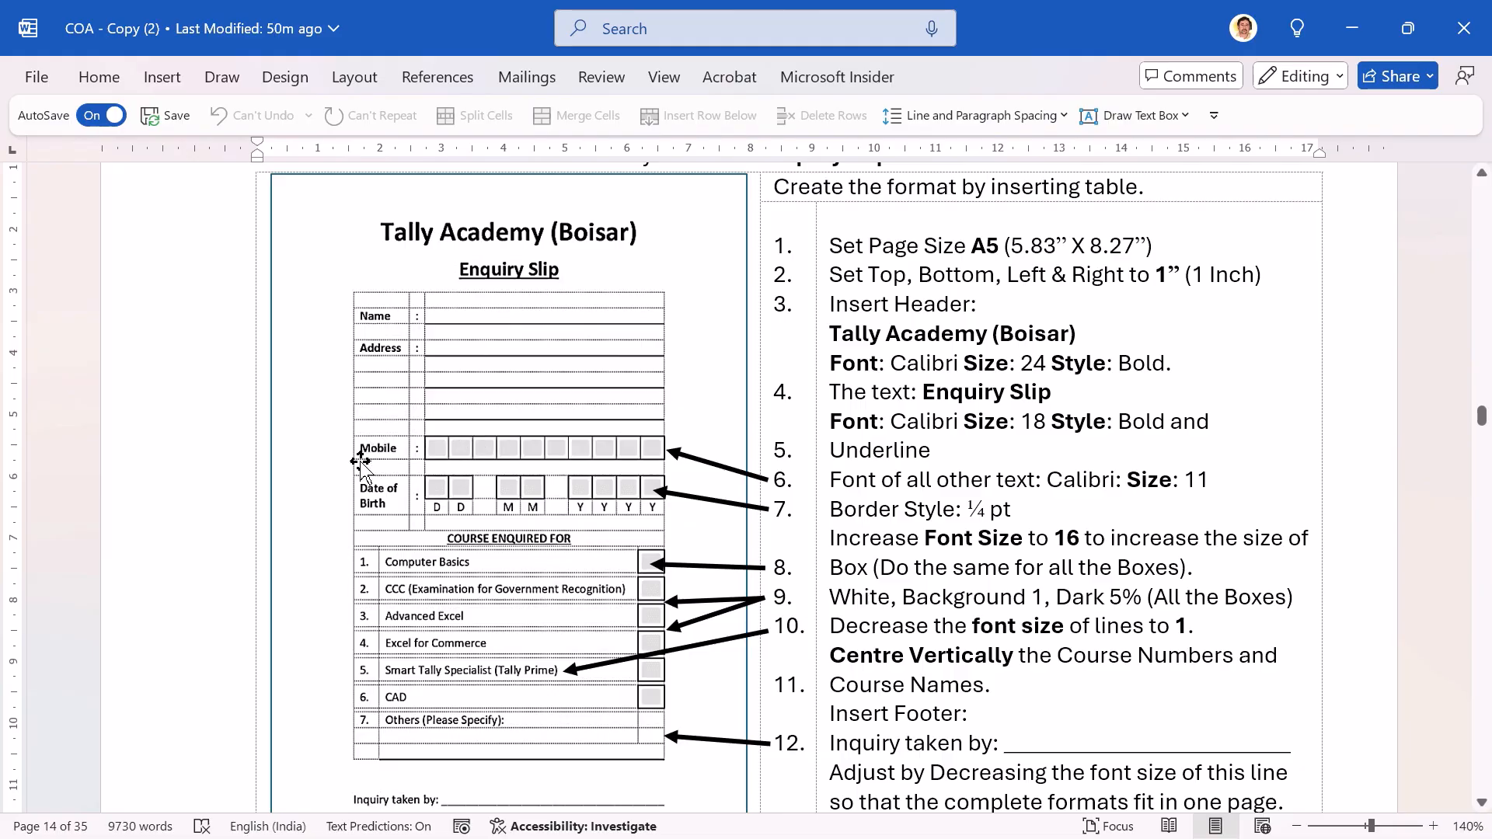
{"action": "key", "text": "alt+Tab"}
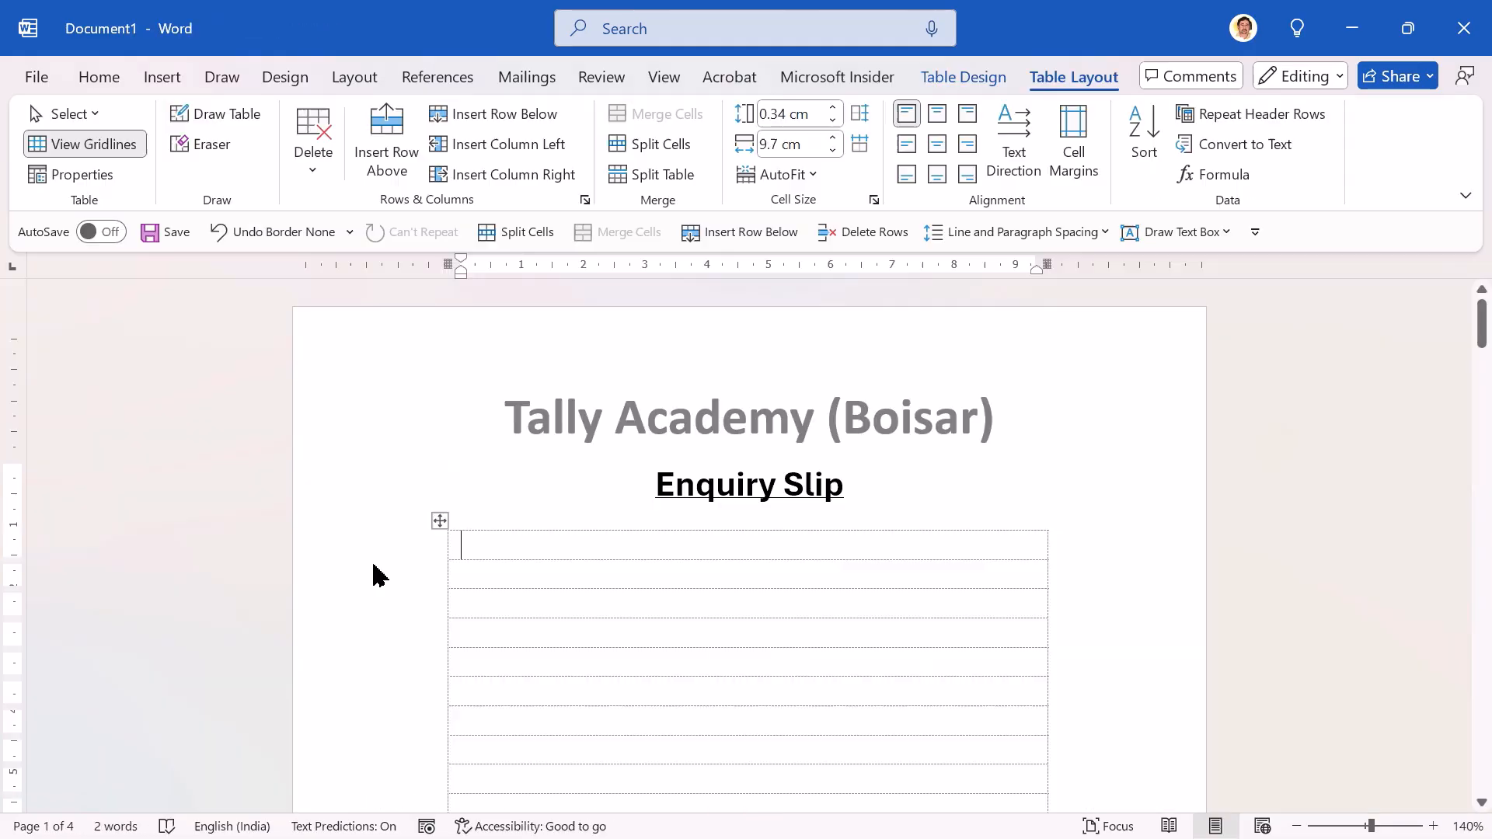
{"action": "left_click", "coordinate": [497, 539]}
{"action": "key", "text": "shift+Down"}
{"action": "key", "text": "shift+Down"}
{"action": "key", "text": "shift+Down"}
{"action": "key", "text": "shift+Down"}
{"action": "key", "text": "shift+Down"}
{"action": "key", "text": "shift+Down"}
{"action": "key", "text": "shift+Down"}
{"action": "key", "text": "shift+Down"}
{"action": "key", "text": "shift+Down"}
{"action": "key", "text": "shift+Down"}
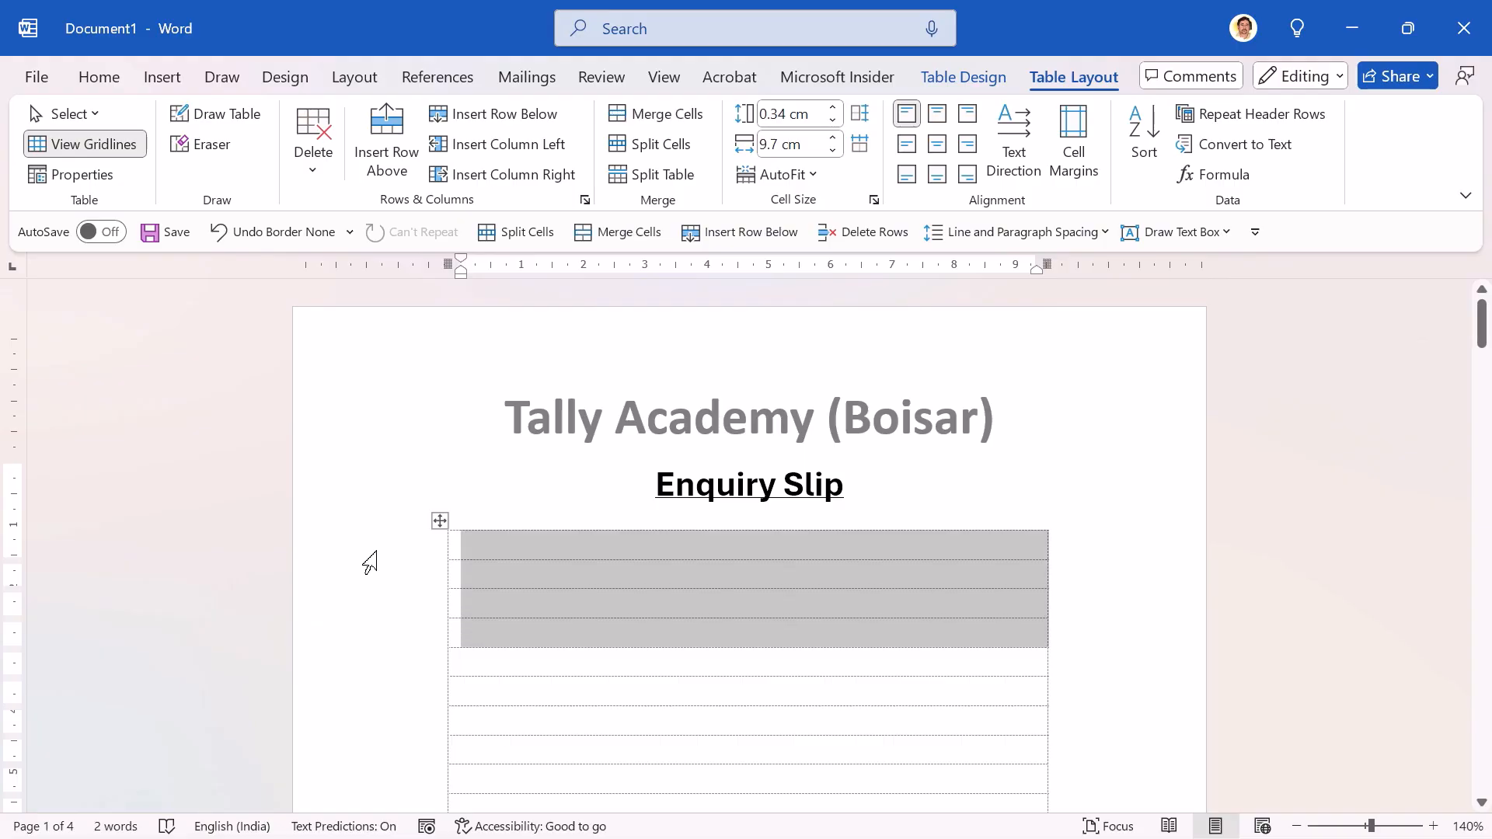
{"action": "key", "text": "shift+Down"}
{"action": "key", "text": "shift+Down"}
{"action": "key", "text": "shift+Down"}
{"action": "key", "text": "shift+Down"}
{"action": "key", "text": "shift+Down"}
{"action": "key", "text": "shift+Down"}
{"action": "key", "text": "shift+Down"}
{"action": "key", "text": "shift+Down"}
{"action": "key", "text": "shift+Down"}
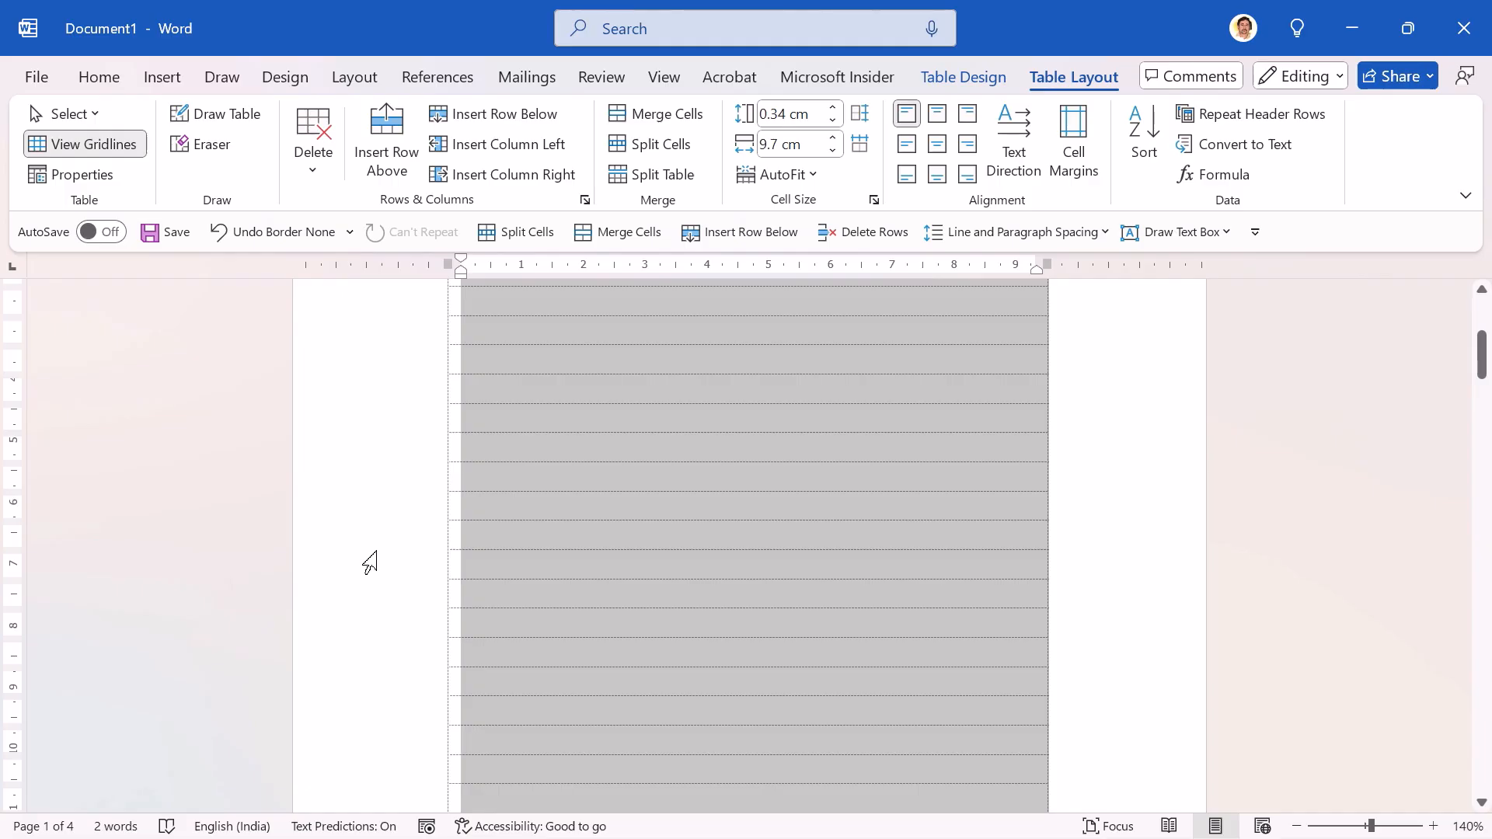
{"action": "left_click", "coordinate": [1299, 825]}
{"action": "left_click", "coordinate": [1299, 825]}
{"action": "left_click", "coordinate": [1299, 826]}
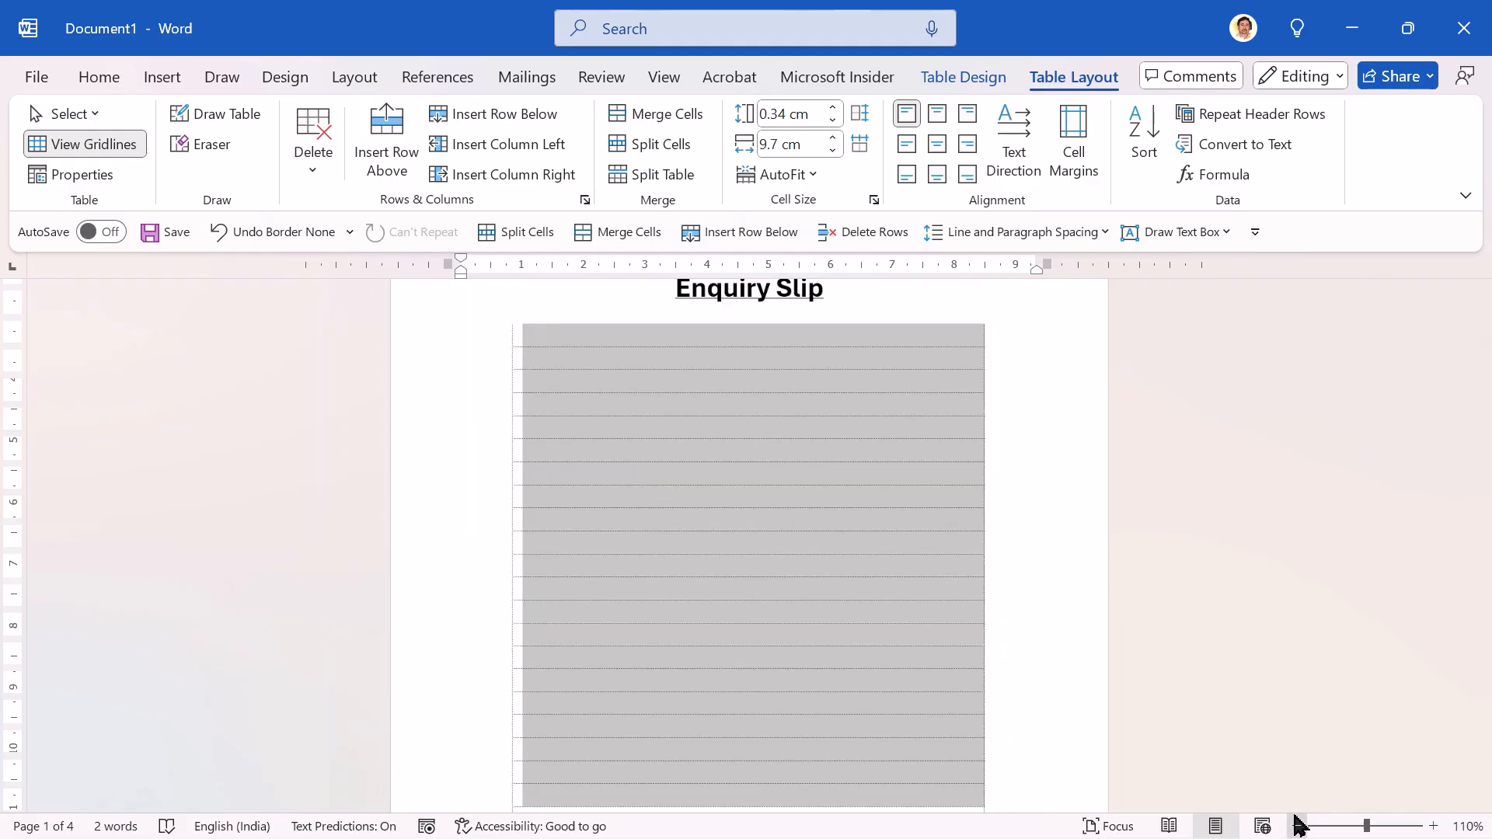
{"action": "left_click", "coordinate": [1299, 825]}
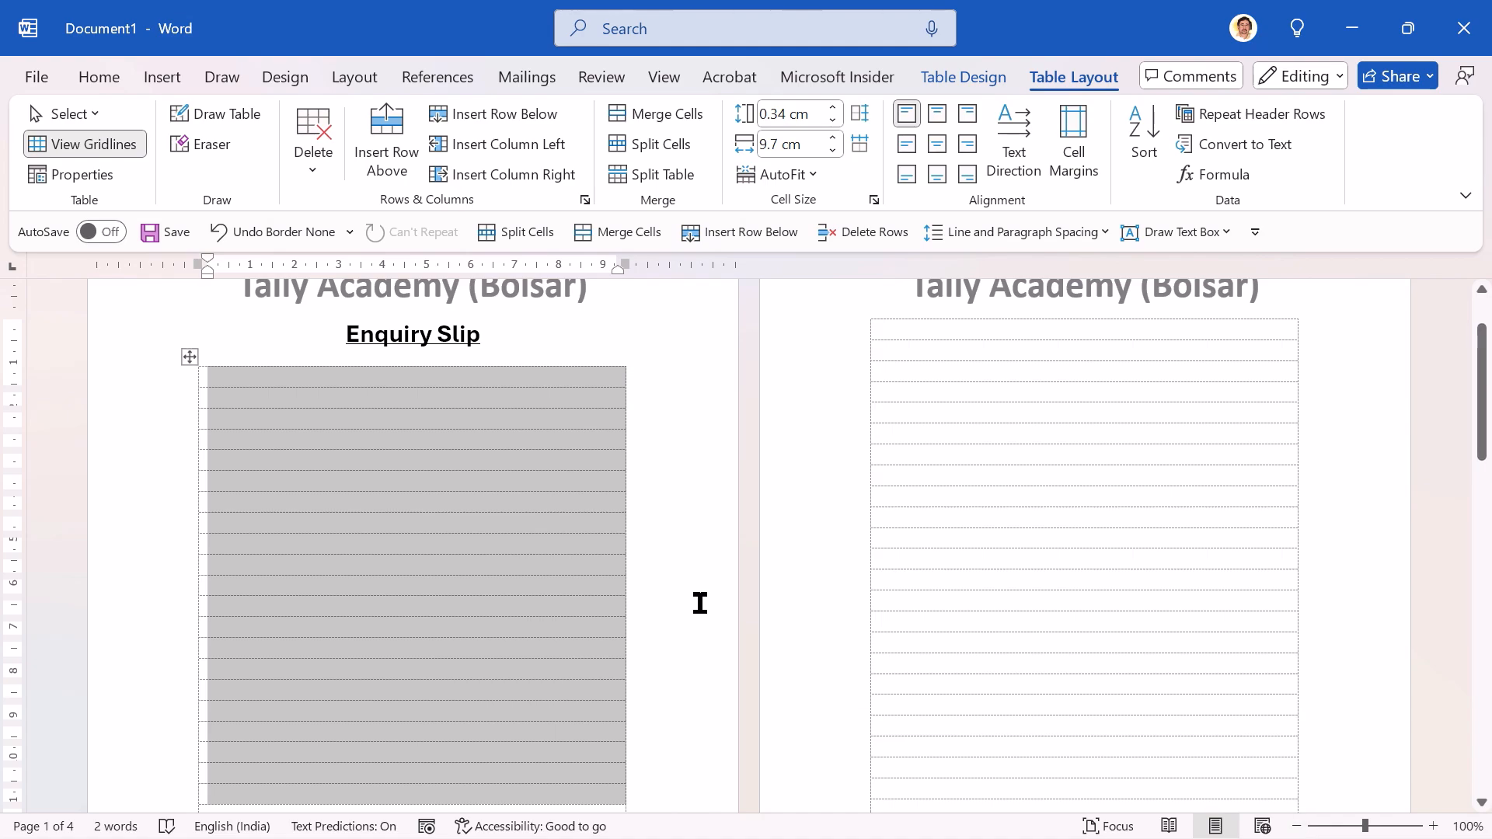
{"action": "left_click", "coordinate": [659, 146]}
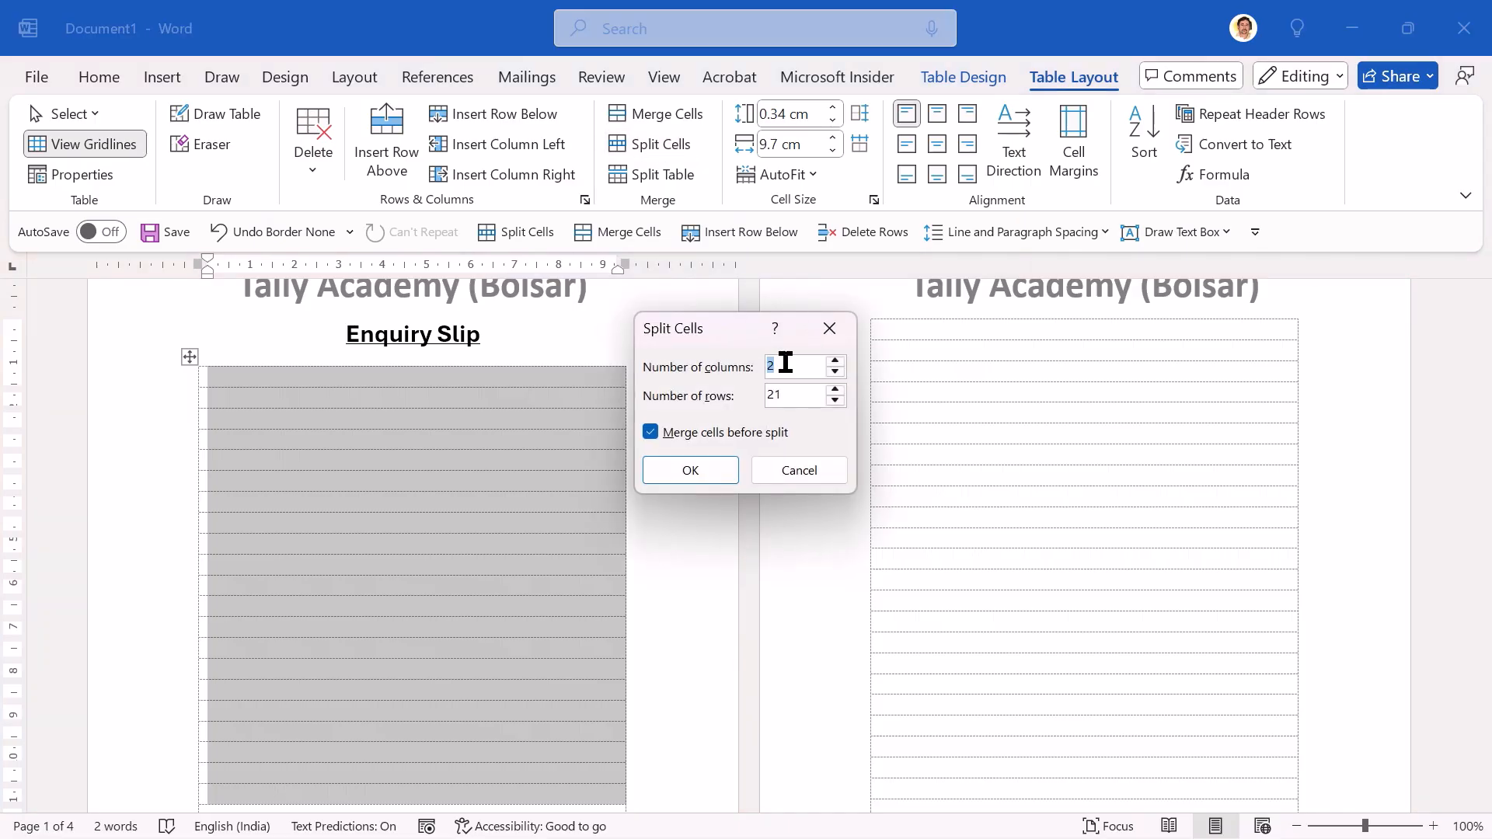
{"action": "type", "text": "3"}
{"action": "left_click", "coordinate": [677, 476]}
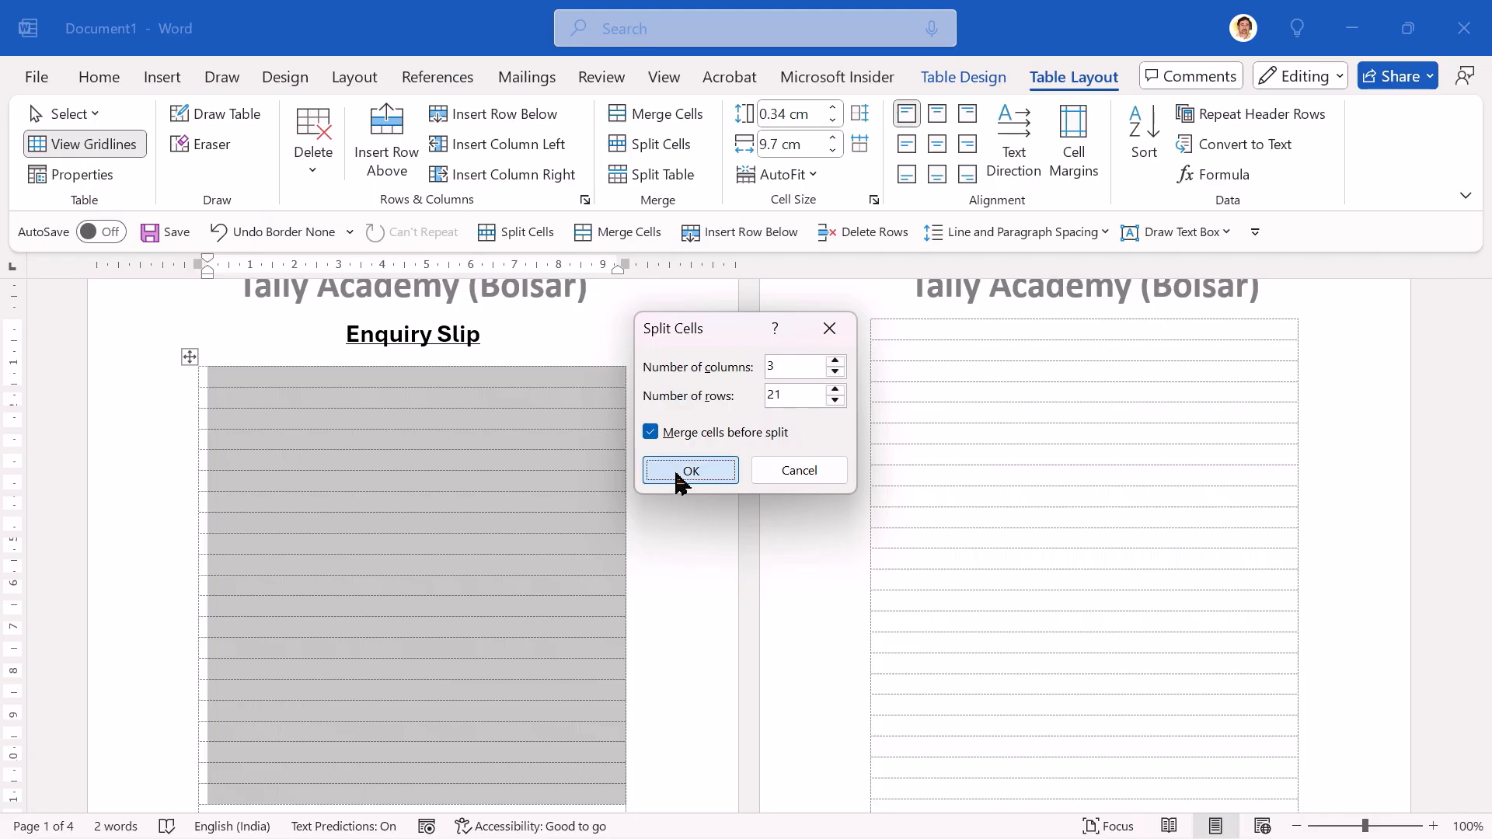
Step: Enter "Name" in the first column of the table's second row and a colon in the cell beside it
{"action": "left_click", "coordinate": [1434, 826]}
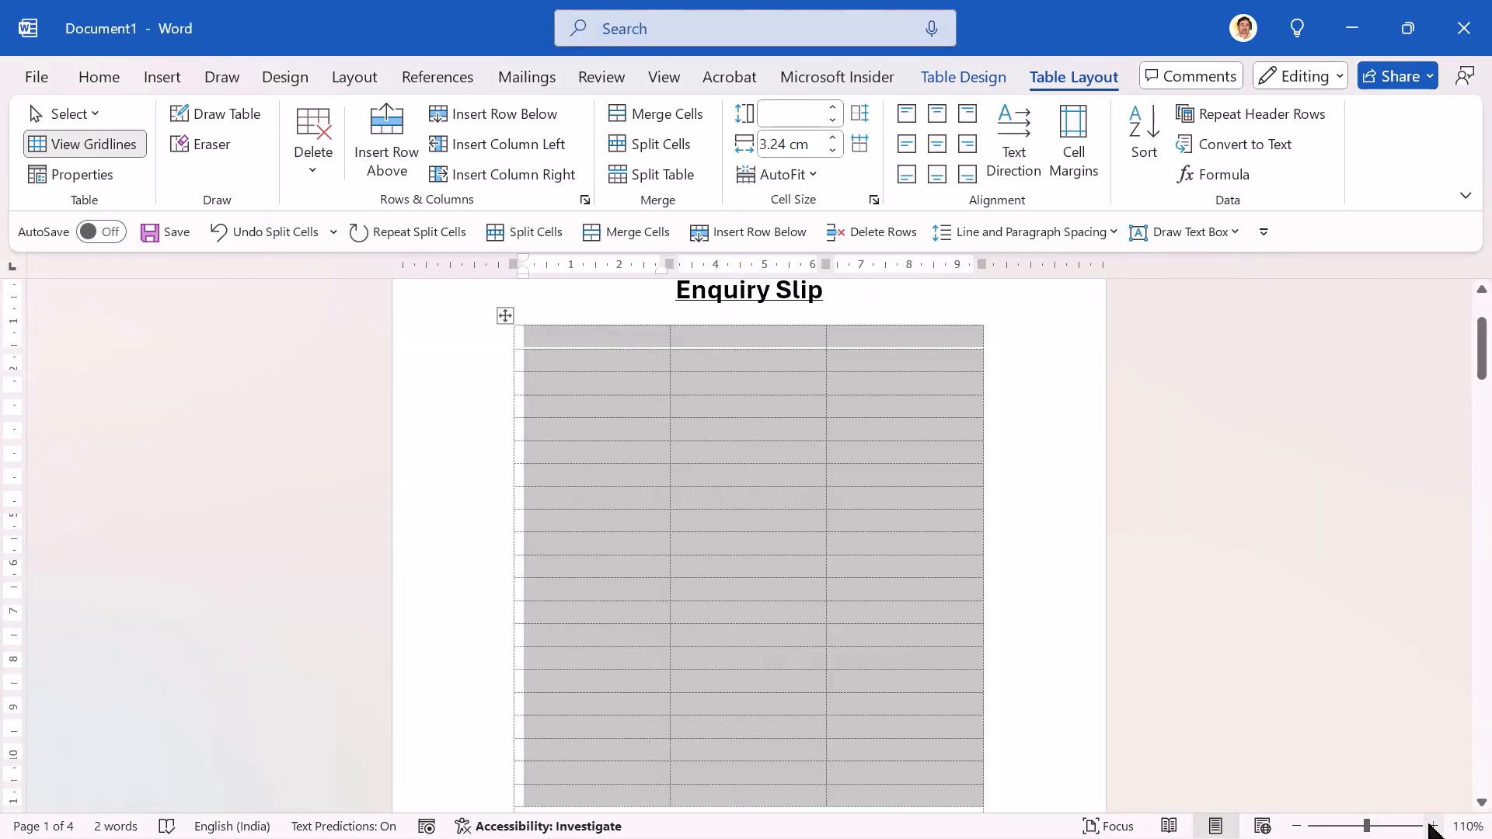
{"action": "left_click", "coordinate": [560, 363]}
{"action": "type", "text": "Name"}
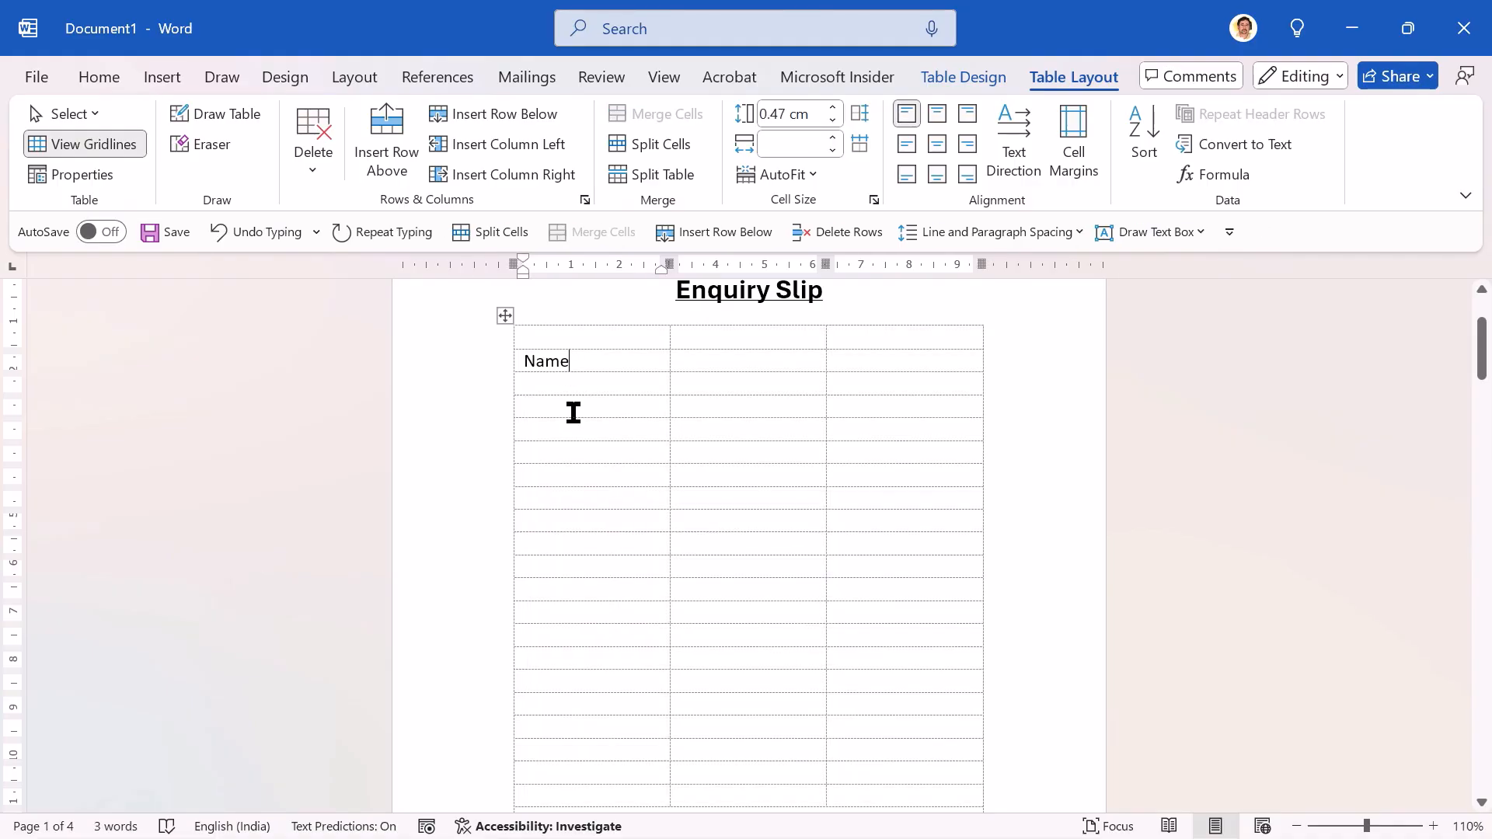
{"action": "key", "text": "Tab"}
{"action": "type", "text": ":"}
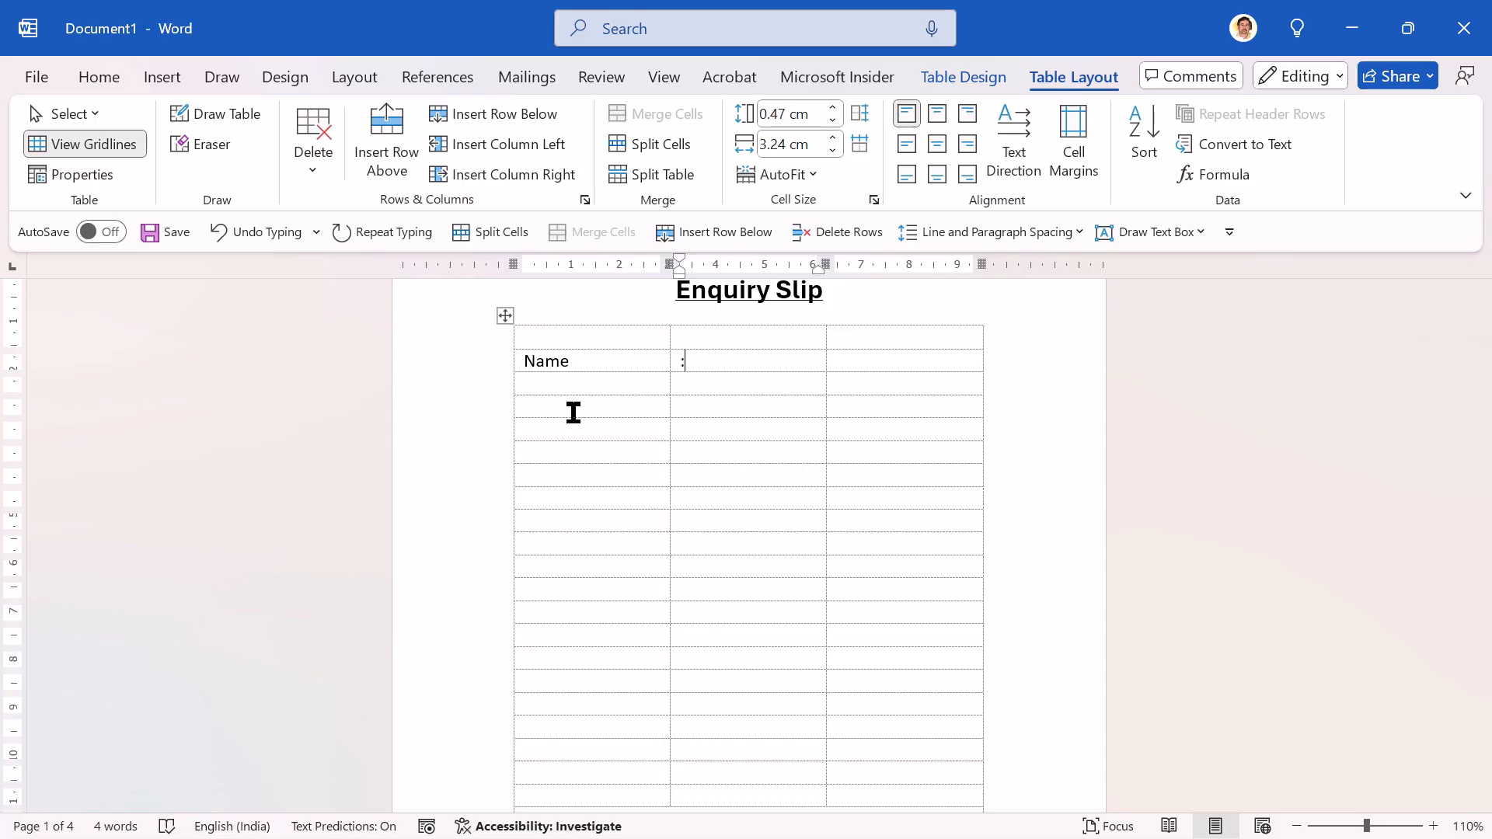
Step: Enter "Address" in the first column of the fourth row and a colon in the second column
{"action": "key", "text": "Down"}
{"action": "key", "text": "Down"}
{"action": "key", "text": "Down"}
{"action": "left_click", "coordinate": [573, 413]}
{"action": "type", "text": "Address"}
{"action": "key", "text": "Tab"}
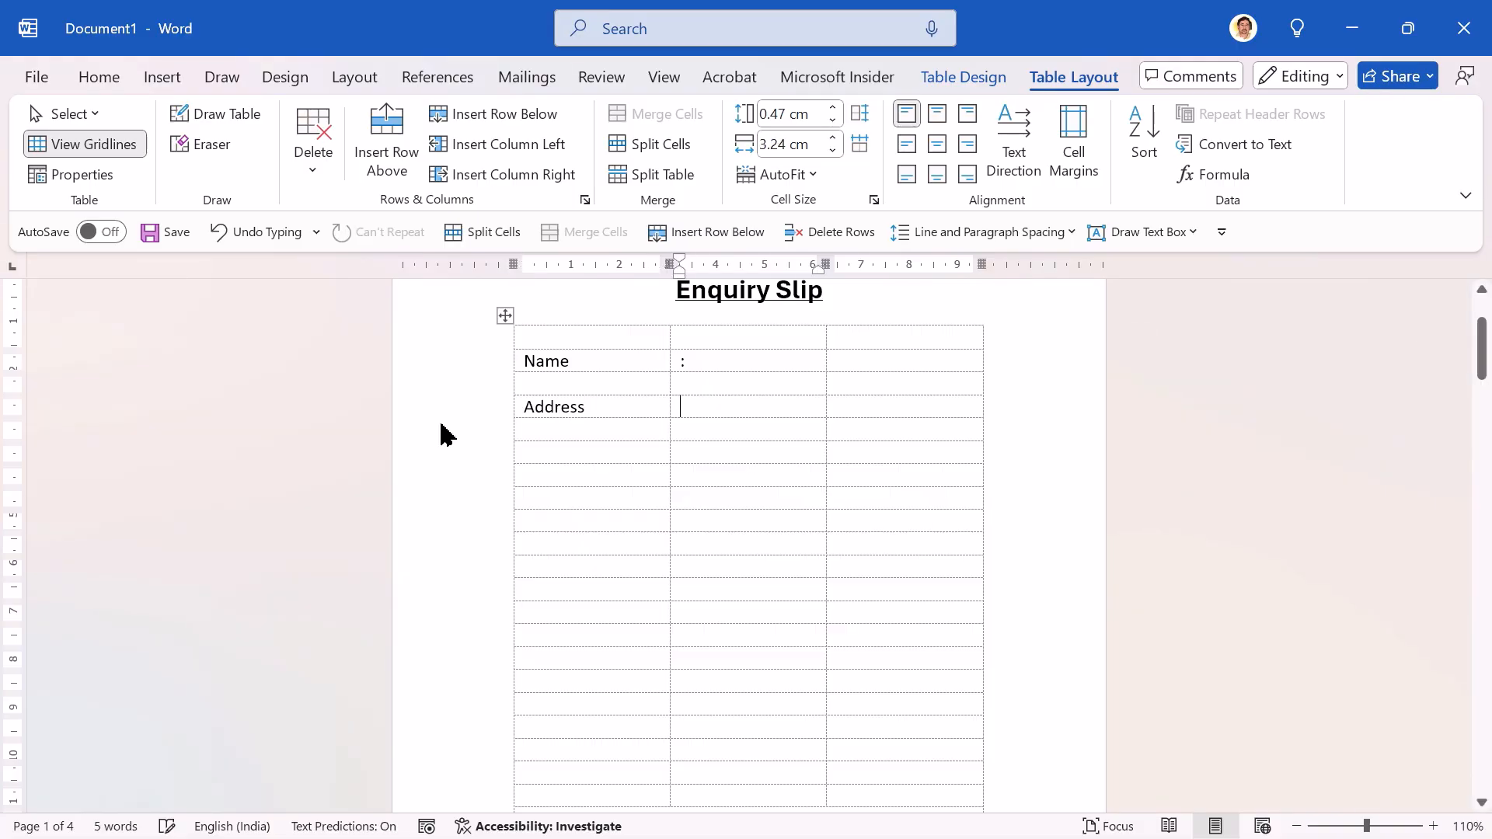
{"action": "type", "text": ":"}
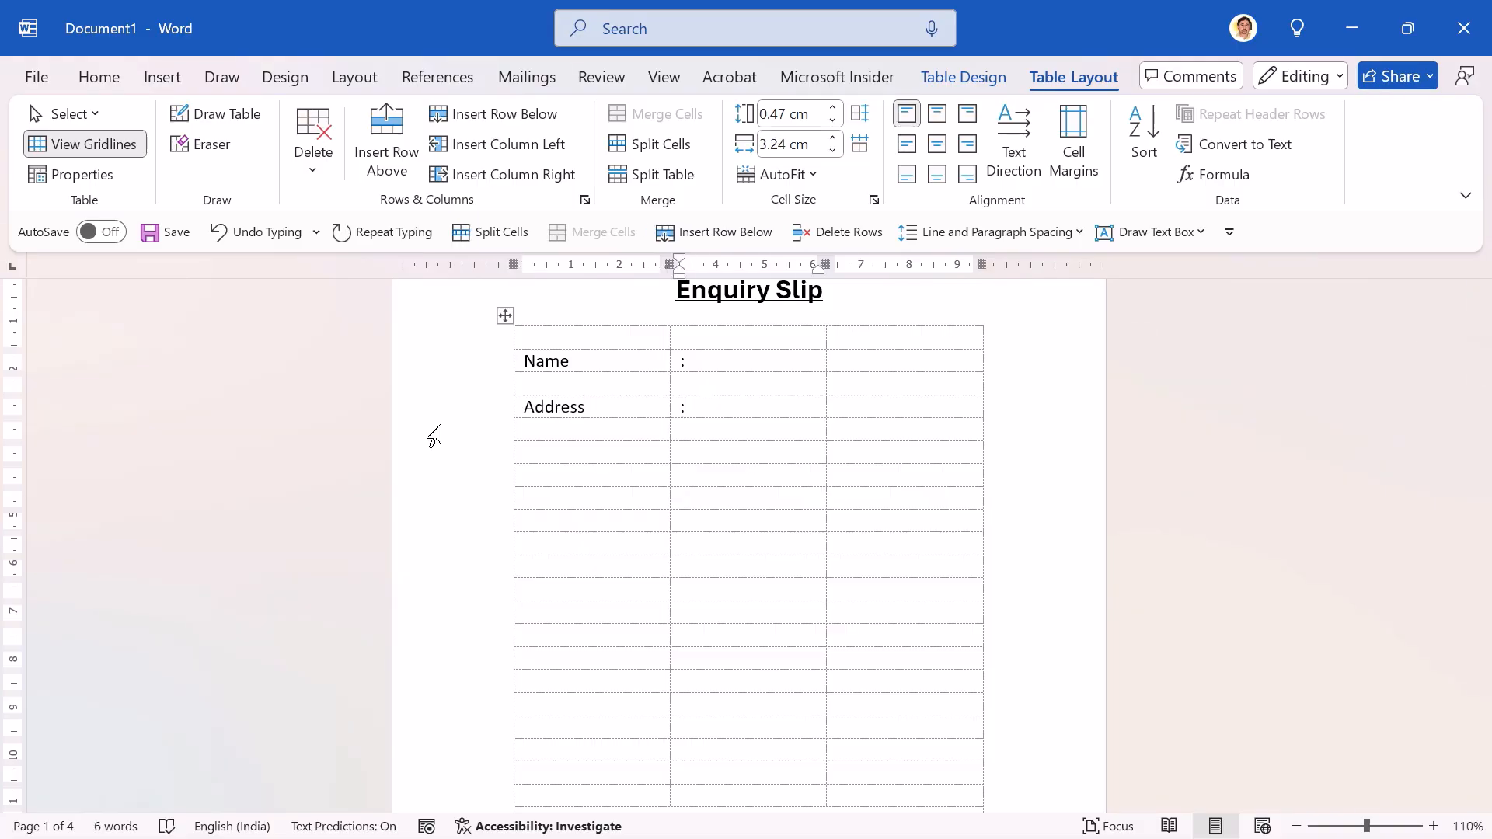
Step: Enter "Mobile" in the first column of the tenth row and a colon in the second column
{"action": "key", "text": "Down"}
{"action": "key", "text": "Down"}
{"action": "key", "text": "Down"}
{"action": "key", "text": "Down"}
{"action": "key", "text": "Left"}
{"action": "type", "text": "Mobile"}
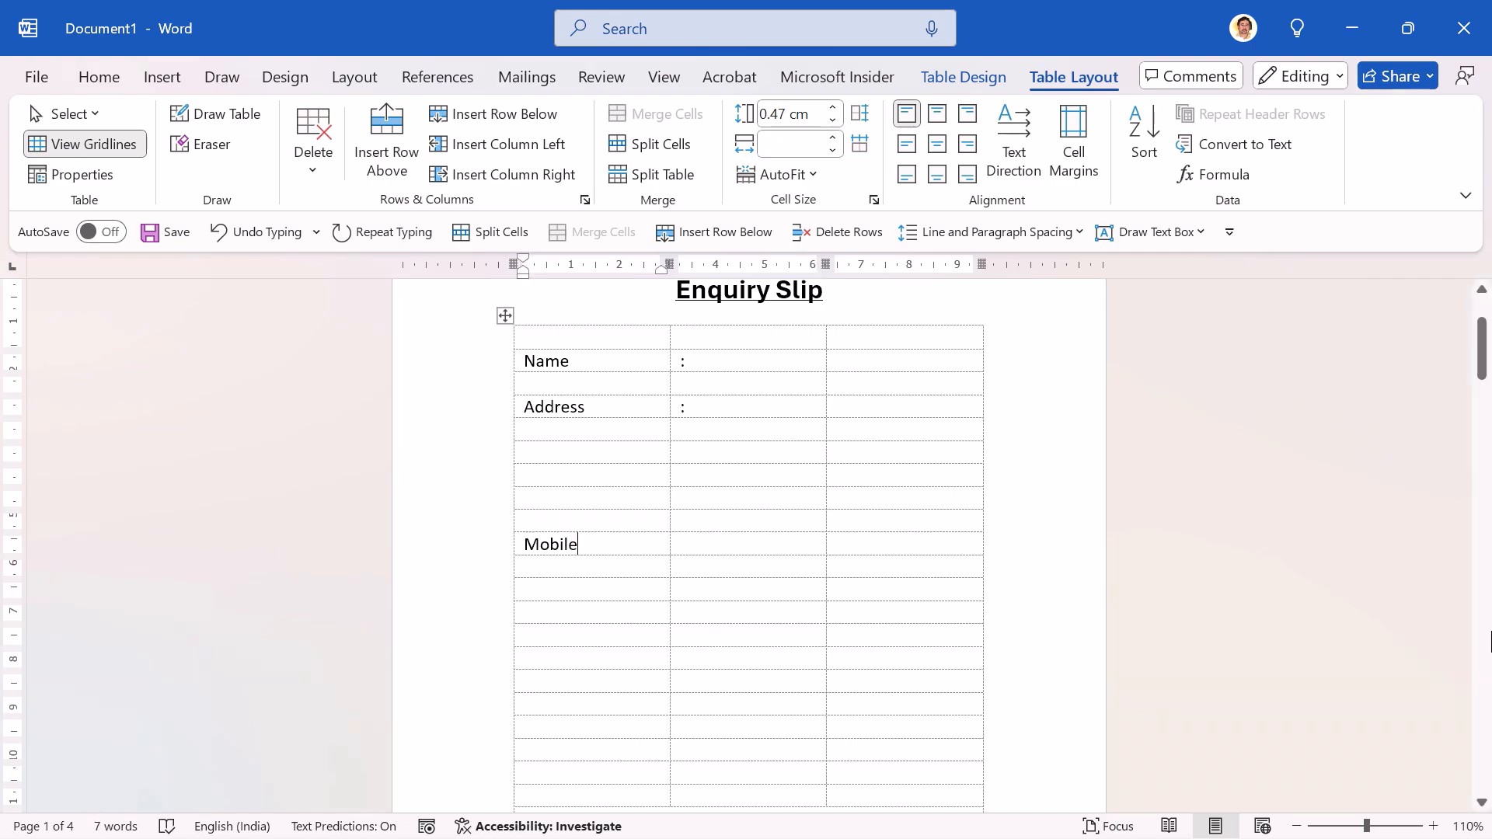
{"action": "key", "text": "Tab"}
{"action": "type", "text": ":"}
{"action": "key", "text": "Down"}
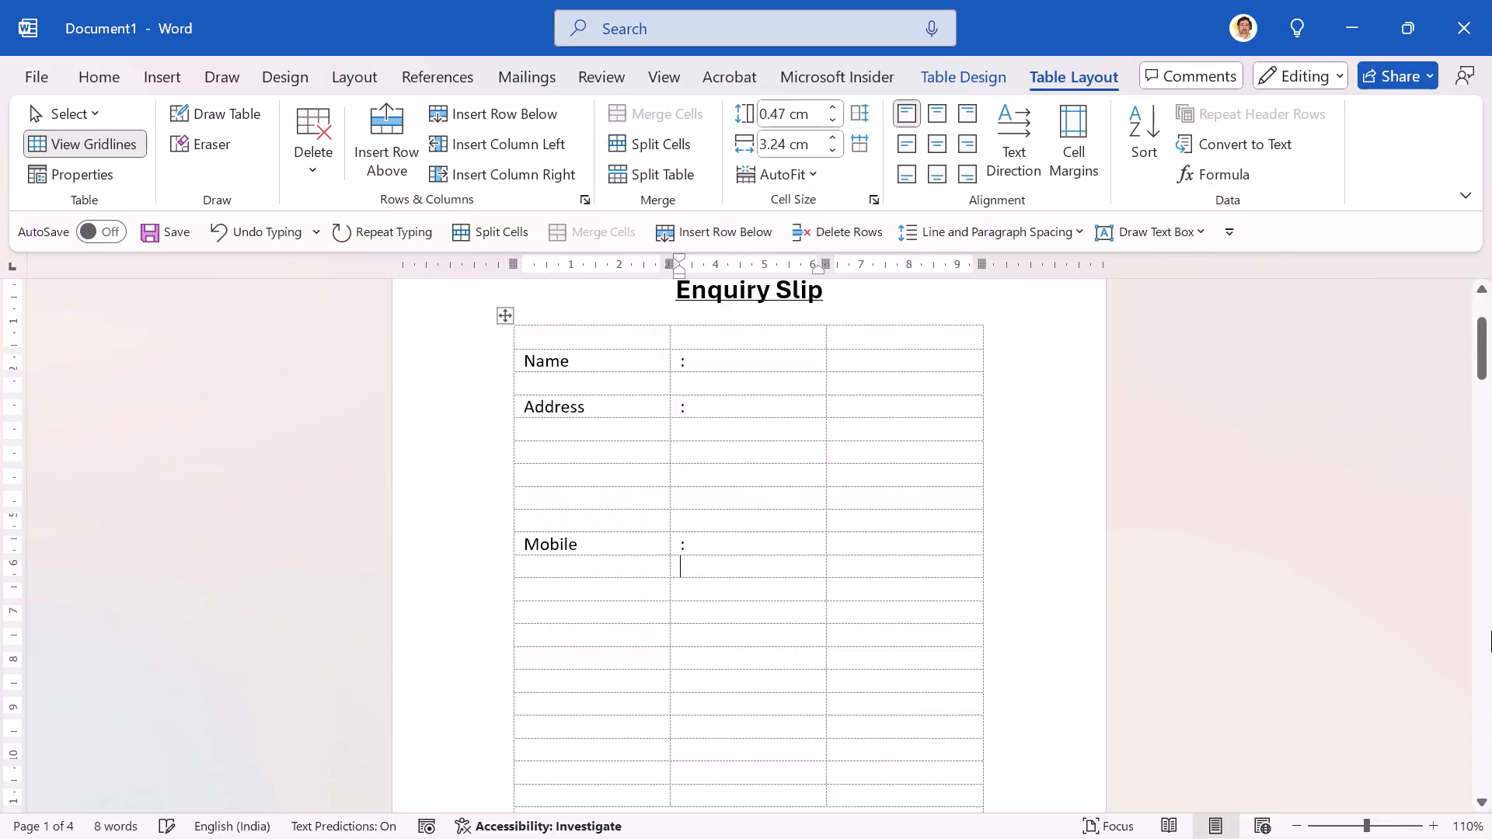
Step: Consult the reference form, and merge the first-column cells of the table's twelfth and thirteenth rows into one cell
{"action": "key", "text": "Left"}
{"action": "key", "text": "alt+Tab"}
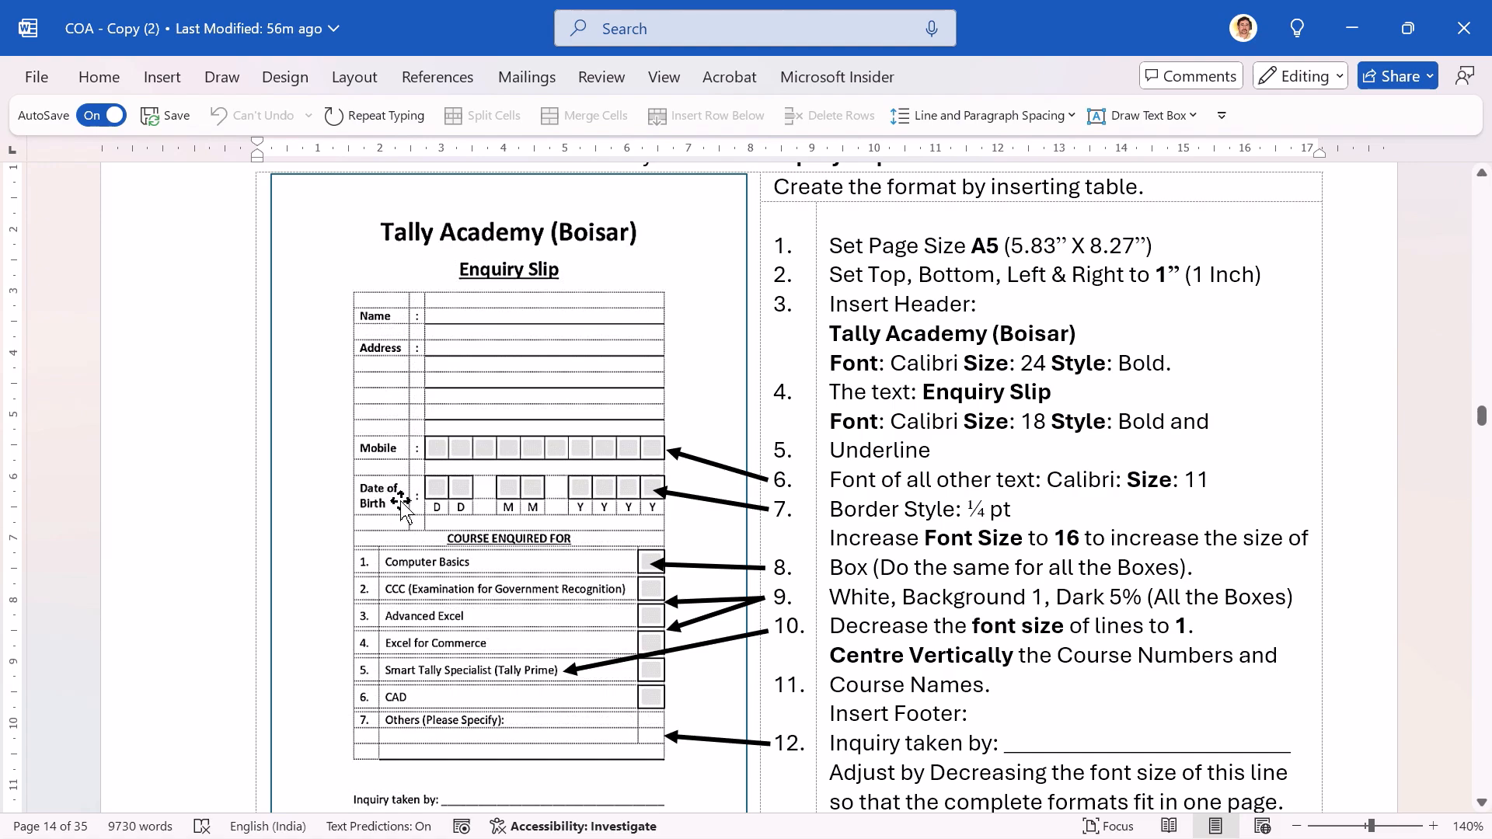
{"action": "key", "text": "alt+Tab"}
{"action": "left_click", "coordinate": [537, 594]}
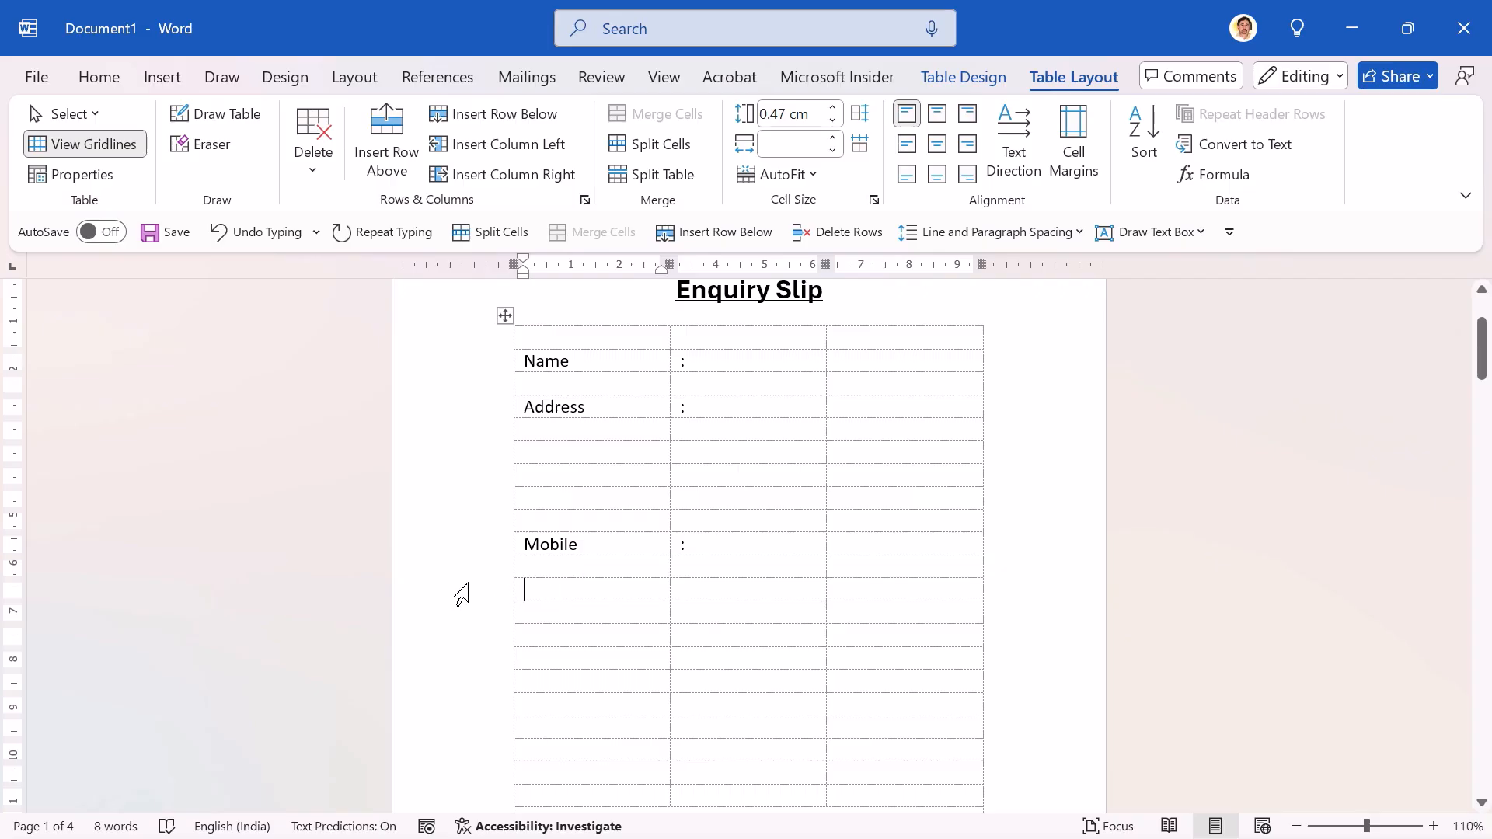
{"action": "key", "text": "shift+Down"}
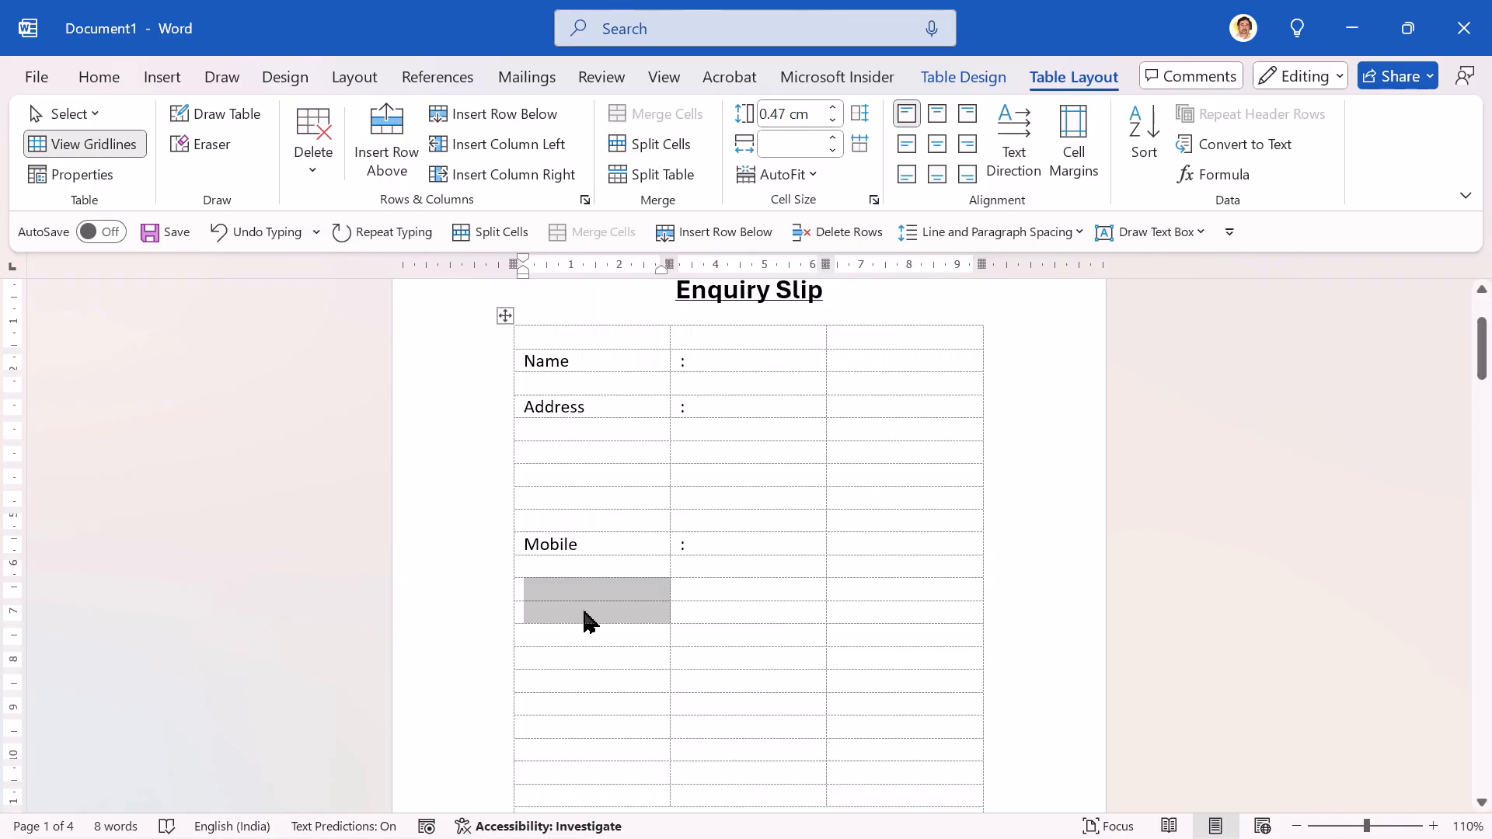
{"action": "left_click", "coordinate": [641, 146]}
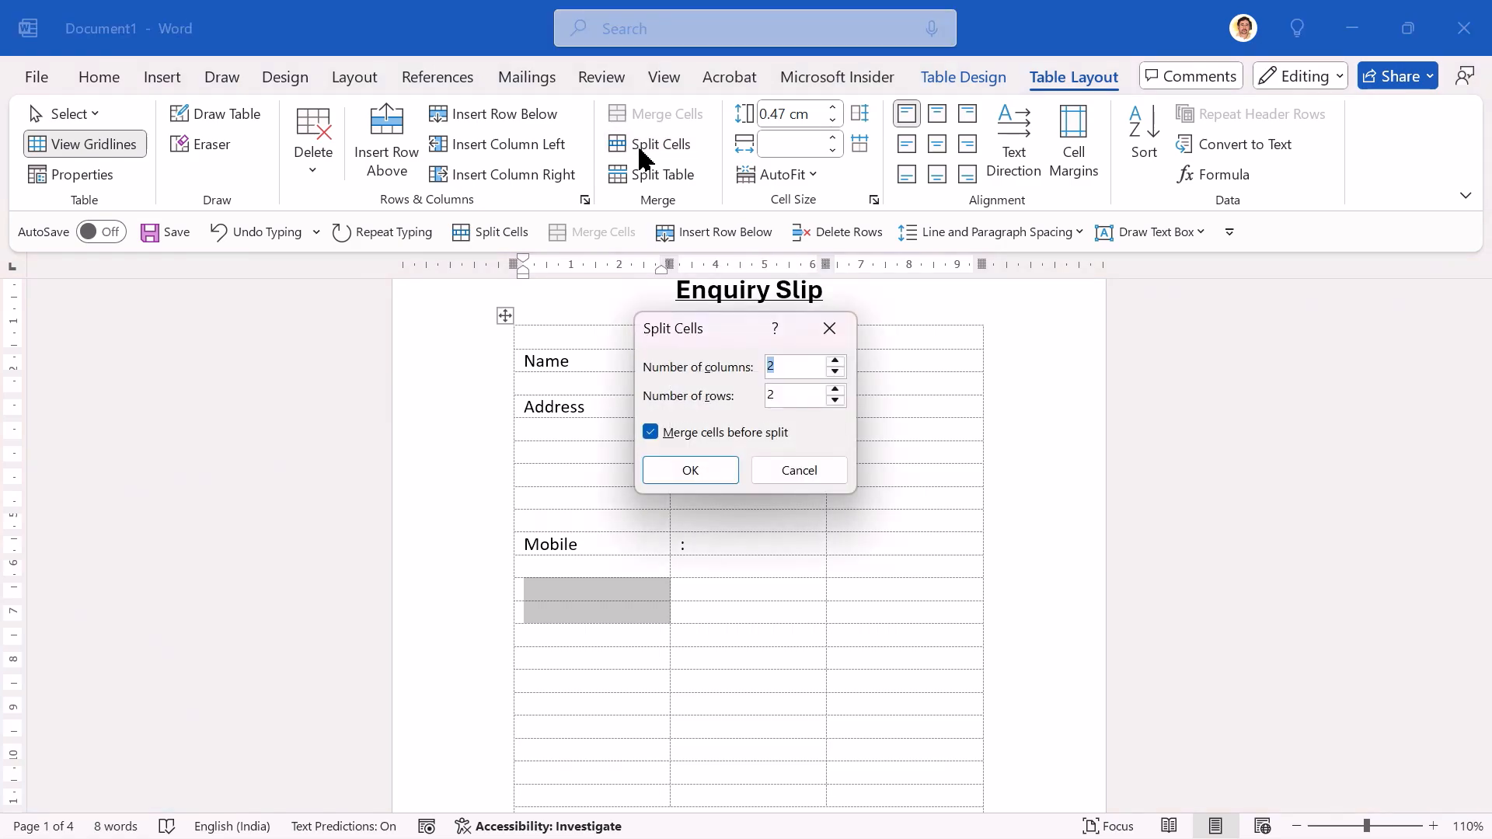
{"action": "type", "text": "1"}
{"action": "key", "text": "Tab"}
{"action": "type", "text": "1"}
{"action": "left_click", "coordinate": [689, 473]}
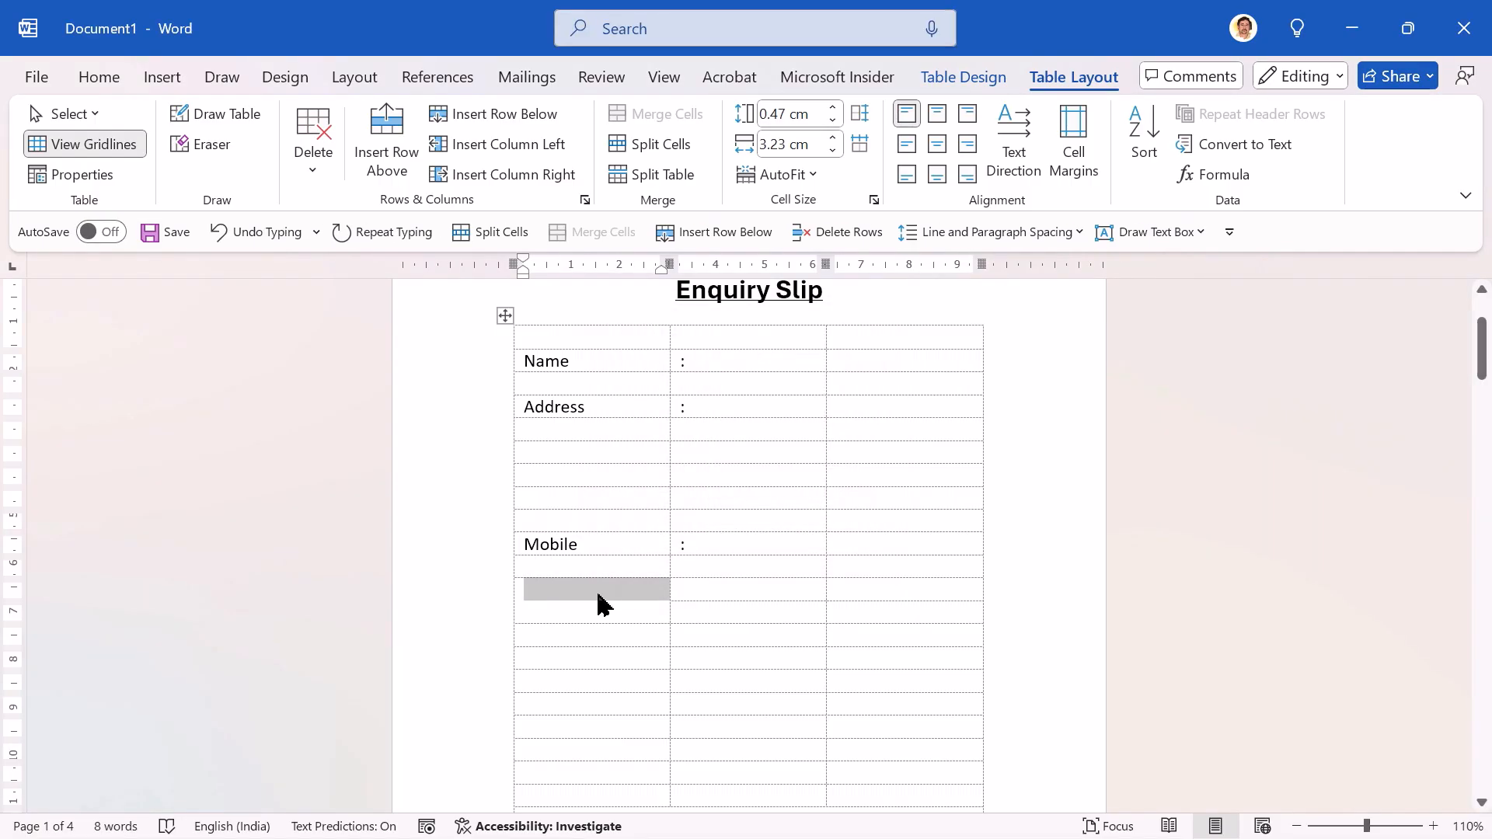
Step: Narrow the first column to fit its labels and the colon column to about 0.5 cm, widening the third column
{"action": "left_click", "coordinate": [721, 594]}
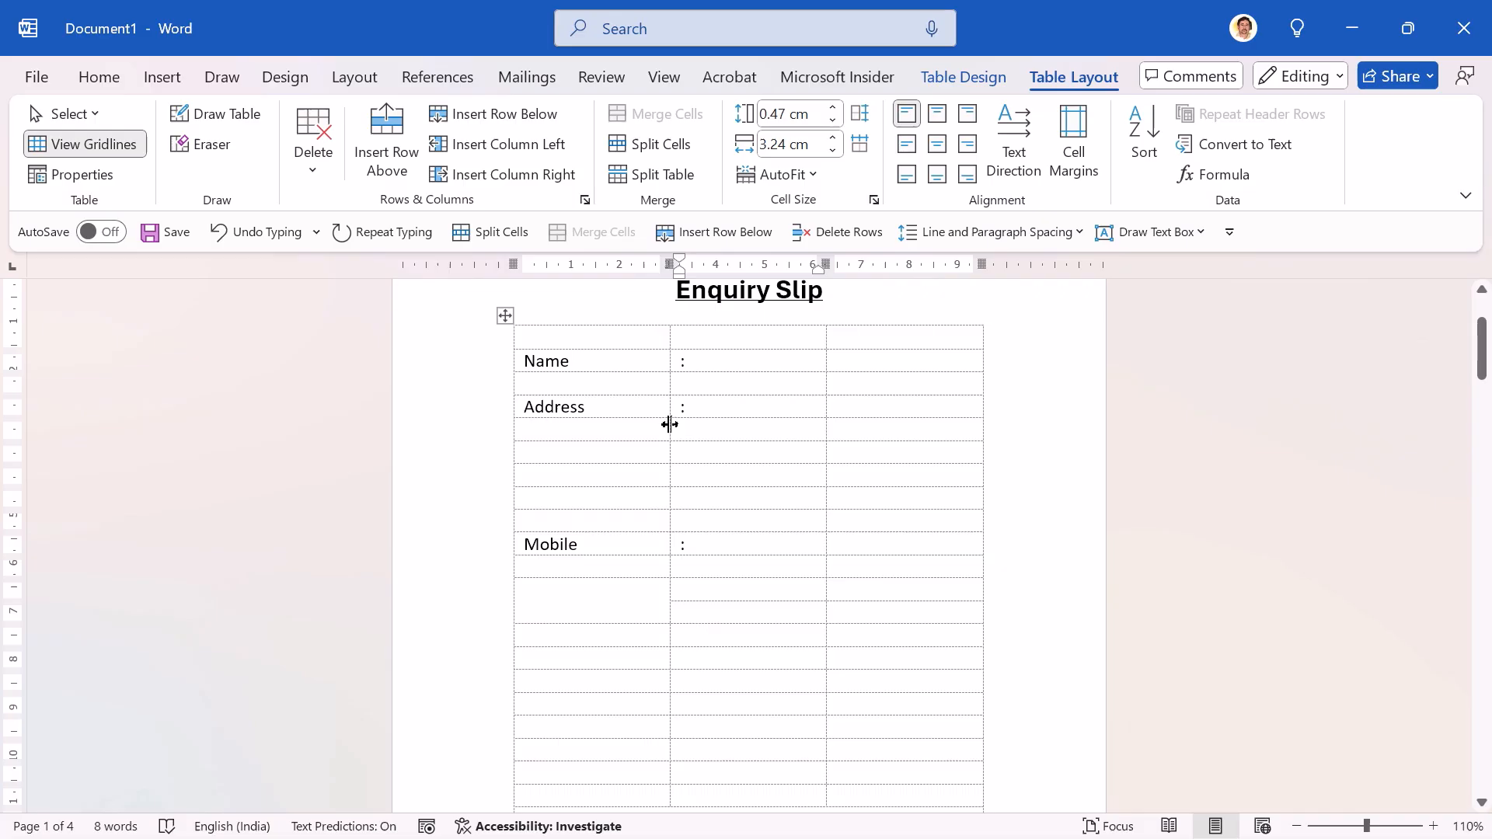
{"action": "left_click_drag", "start_coordinate": [670, 424], "coordinate": [588, 424]}
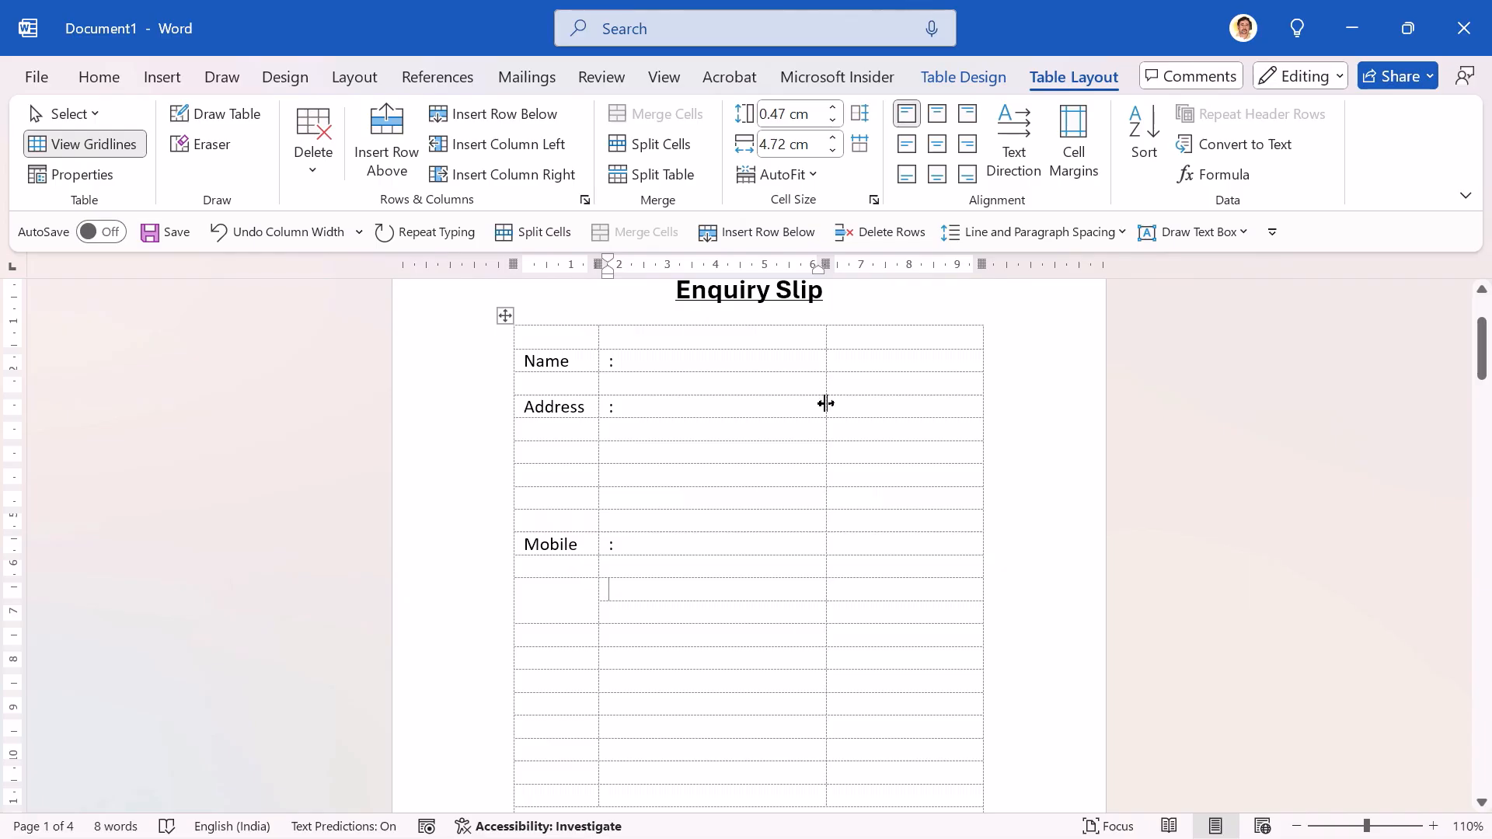
{"action": "left_click_drag", "start_coordinate": [827, 404], "coordinate": [602, 403]}
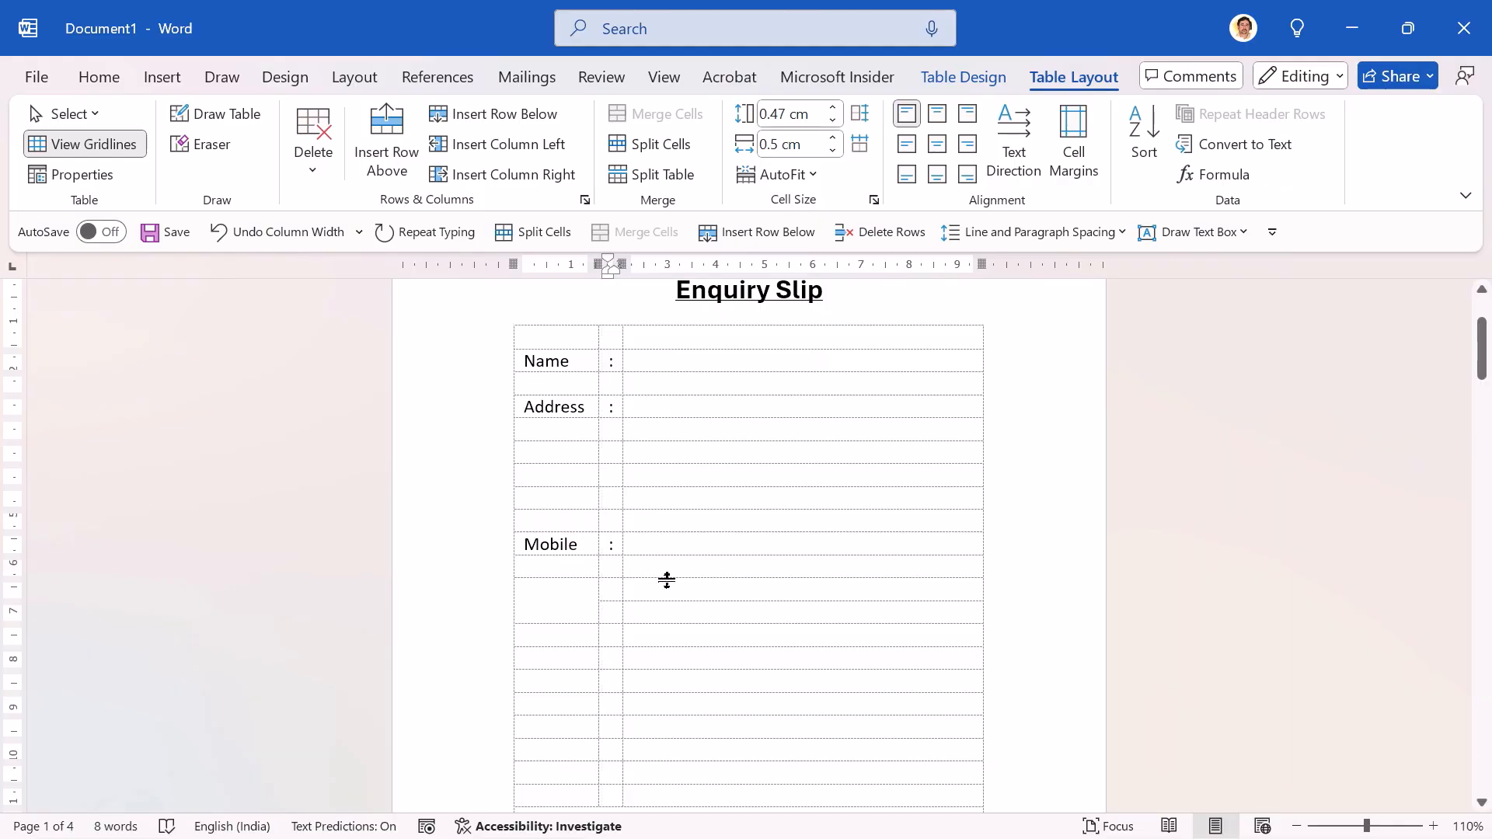
Step: Enter "Date of Birth" in the merged first-column cell below Mobile and a colon in the cell beside it
{"action": "left_click", "coordinate": [553, 603]}
{"action": "type", "text": "Date of Bir"}
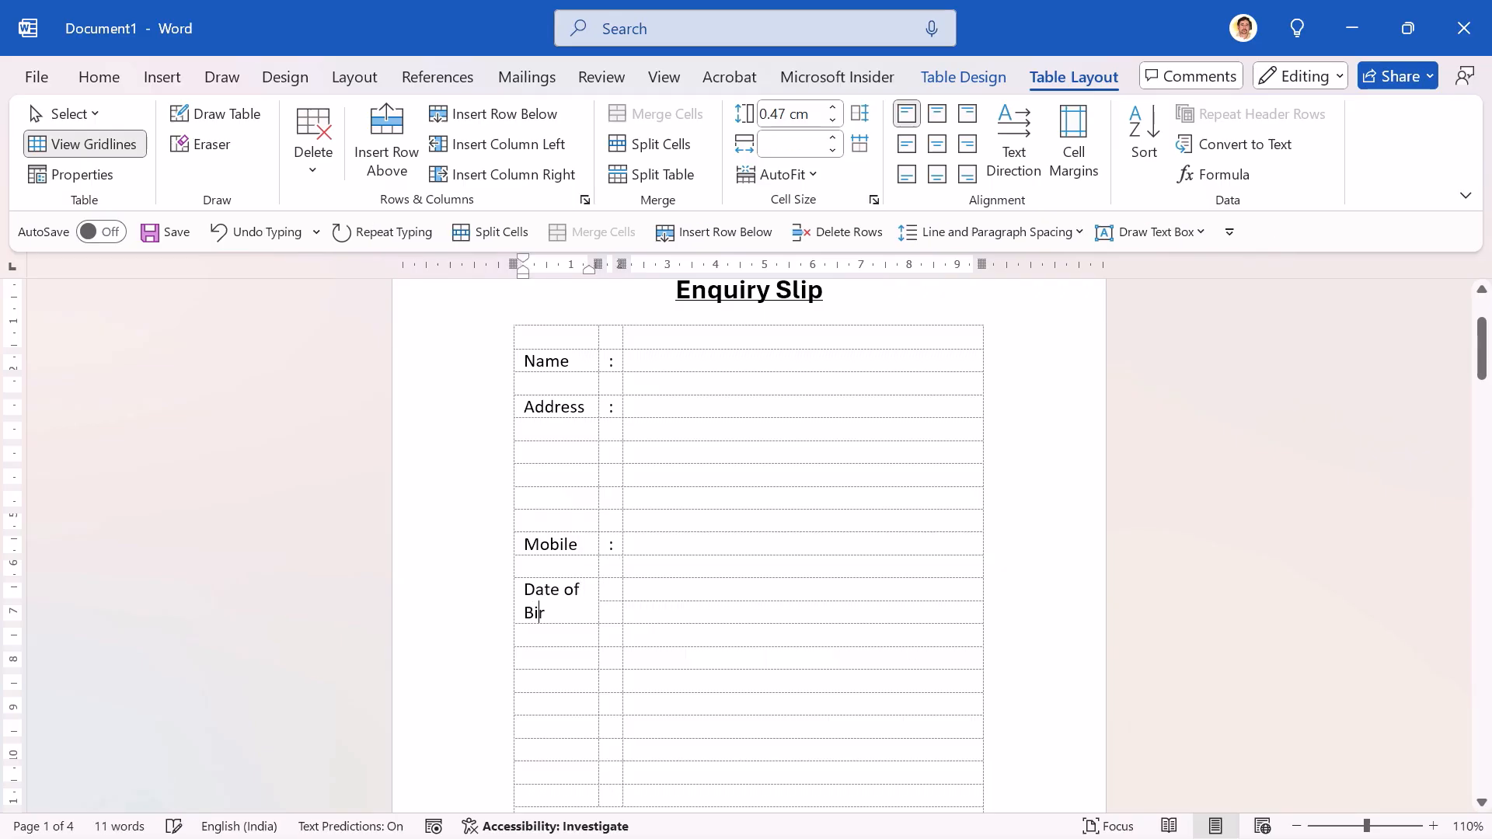
{"action": "type", "text": "th"}
{"action": "key", "text": "Tab"}
{"action": "type", "text": ":"}
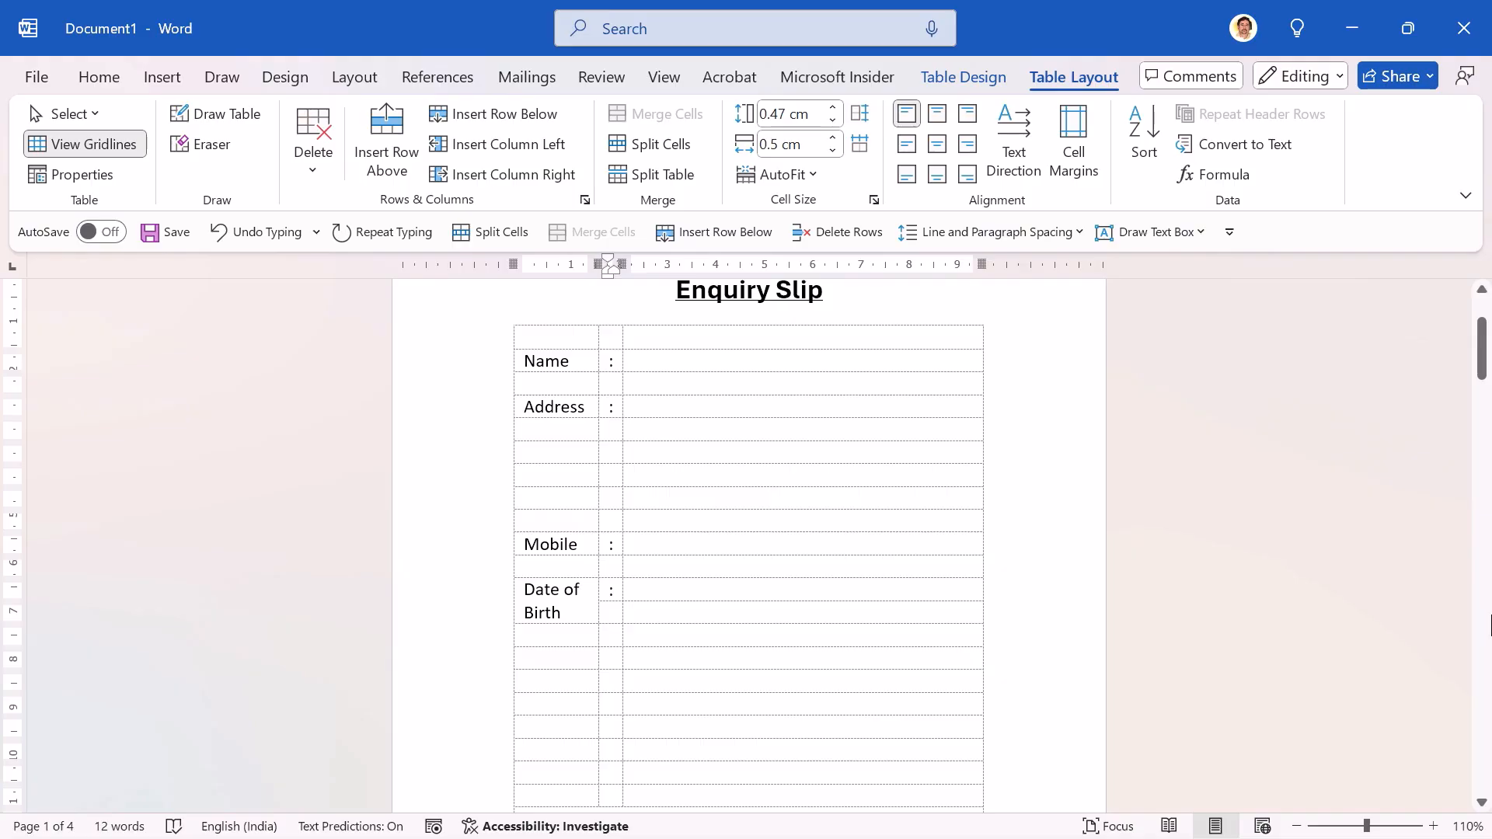
Step: Consult the reference form, and split the third cell of the Mobile row into 10 columns
{"action": "key", "text": "alt+Tab"}
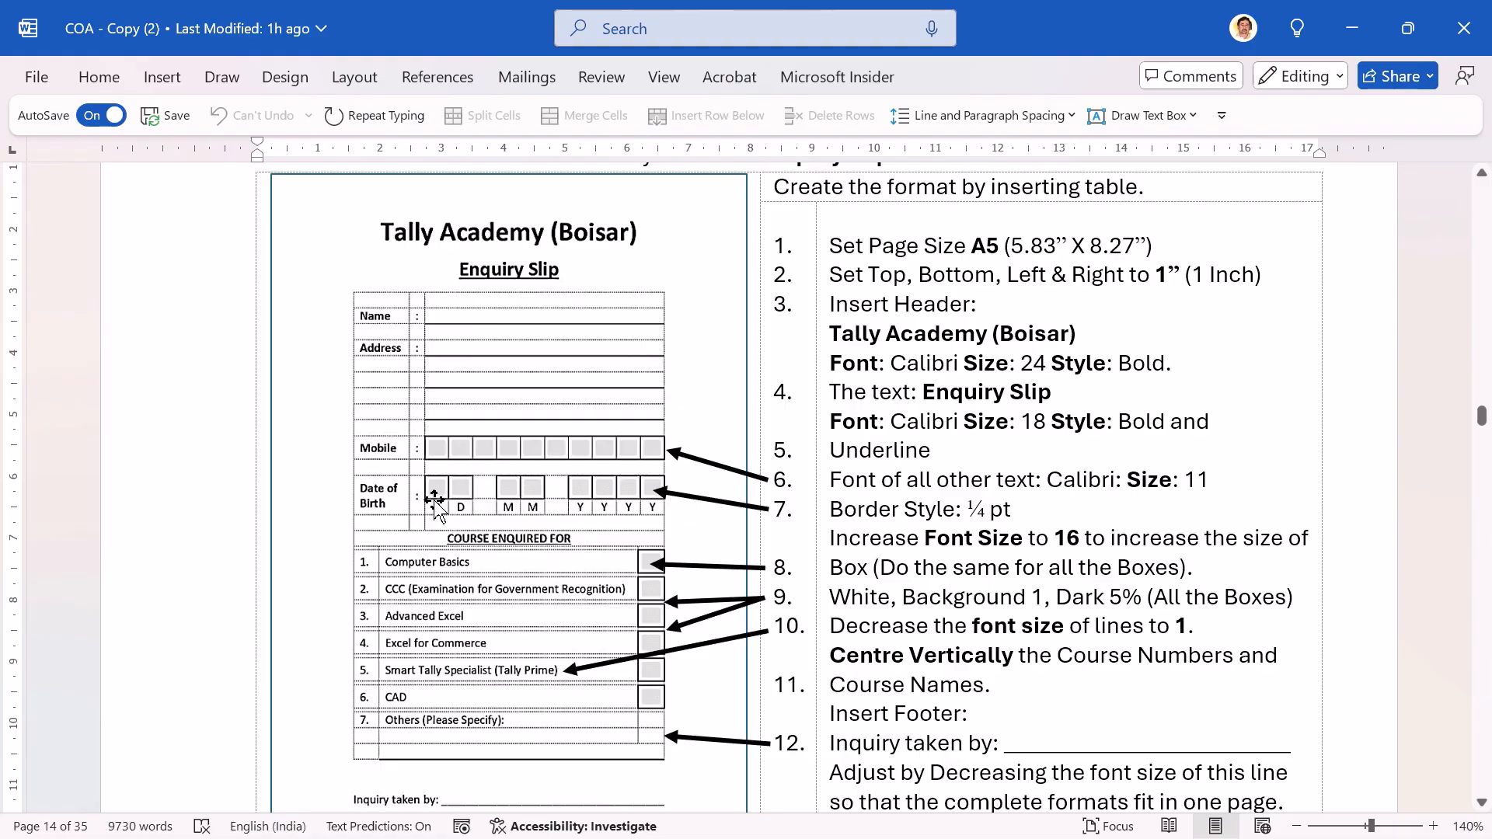
{"action": "key", "text": "alt+Tab"}
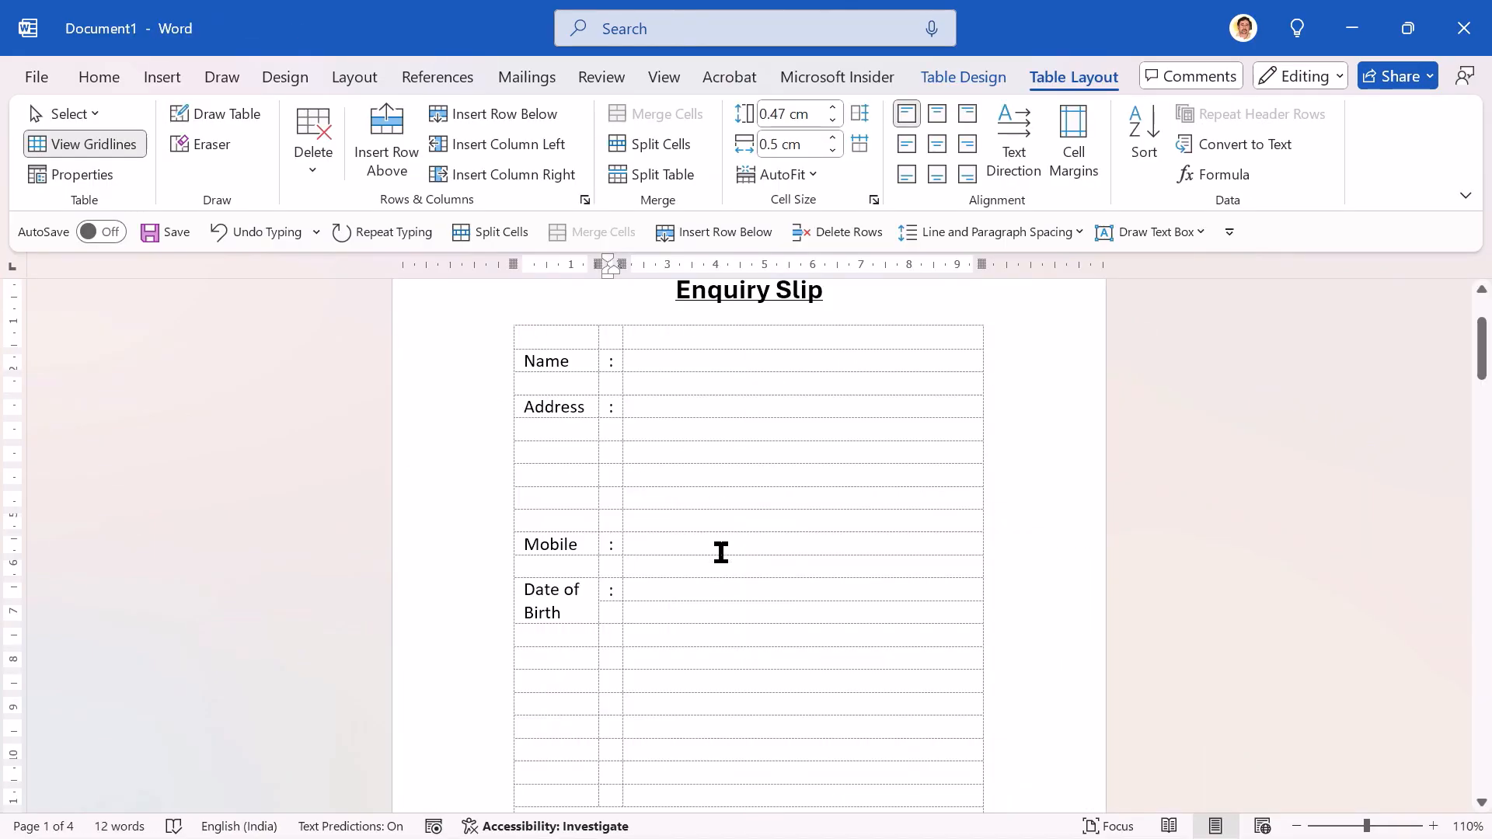
{"action": "left_click", "coordinate": [664, 544]}
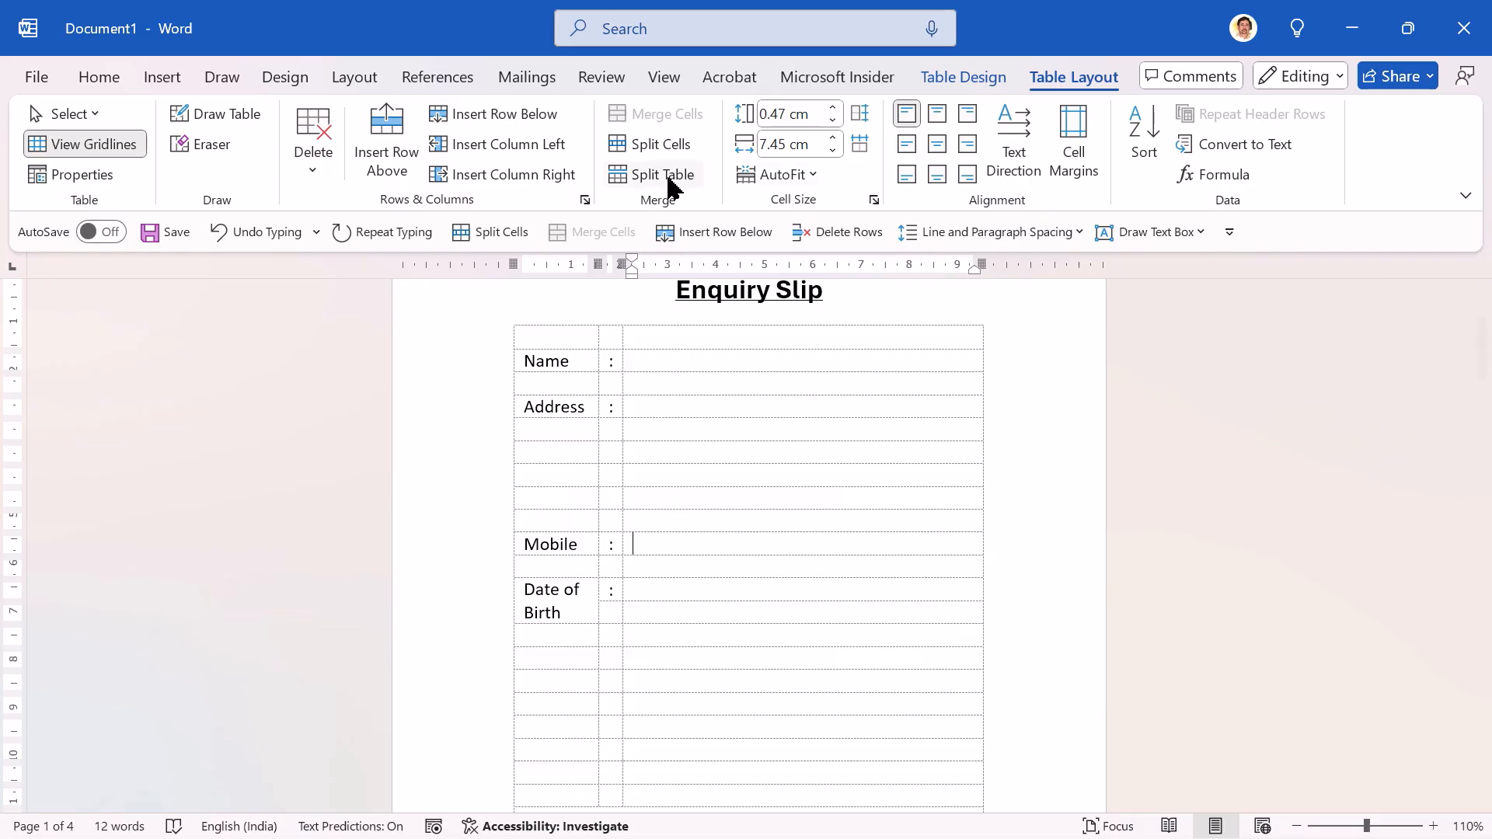
{"action": "left_click", "coordinate": [657, 146]}
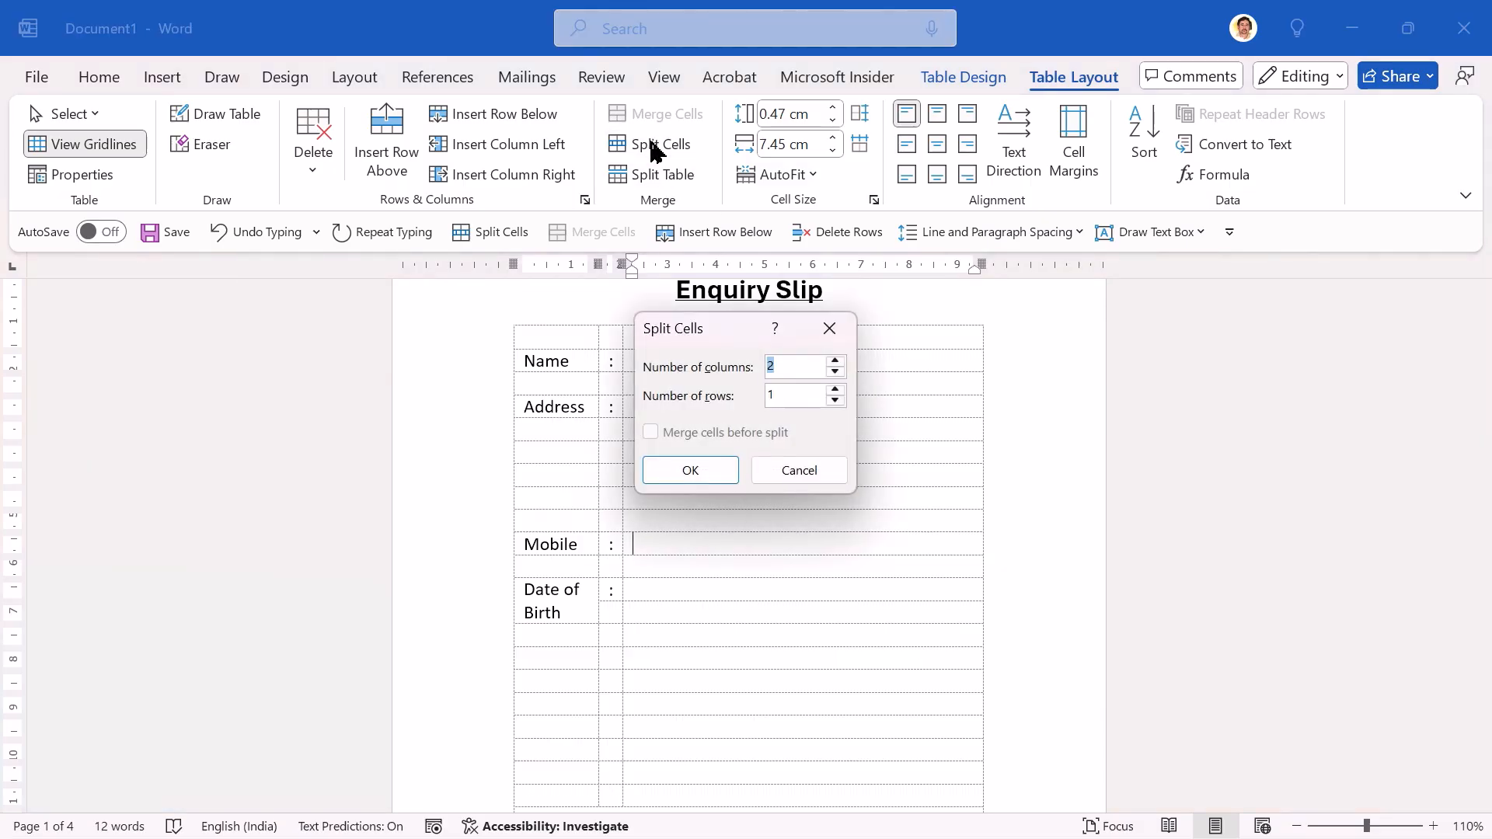
{"action": "type", "text": "10"}
{"action": "left_click", "coordinate": [689, 471]}
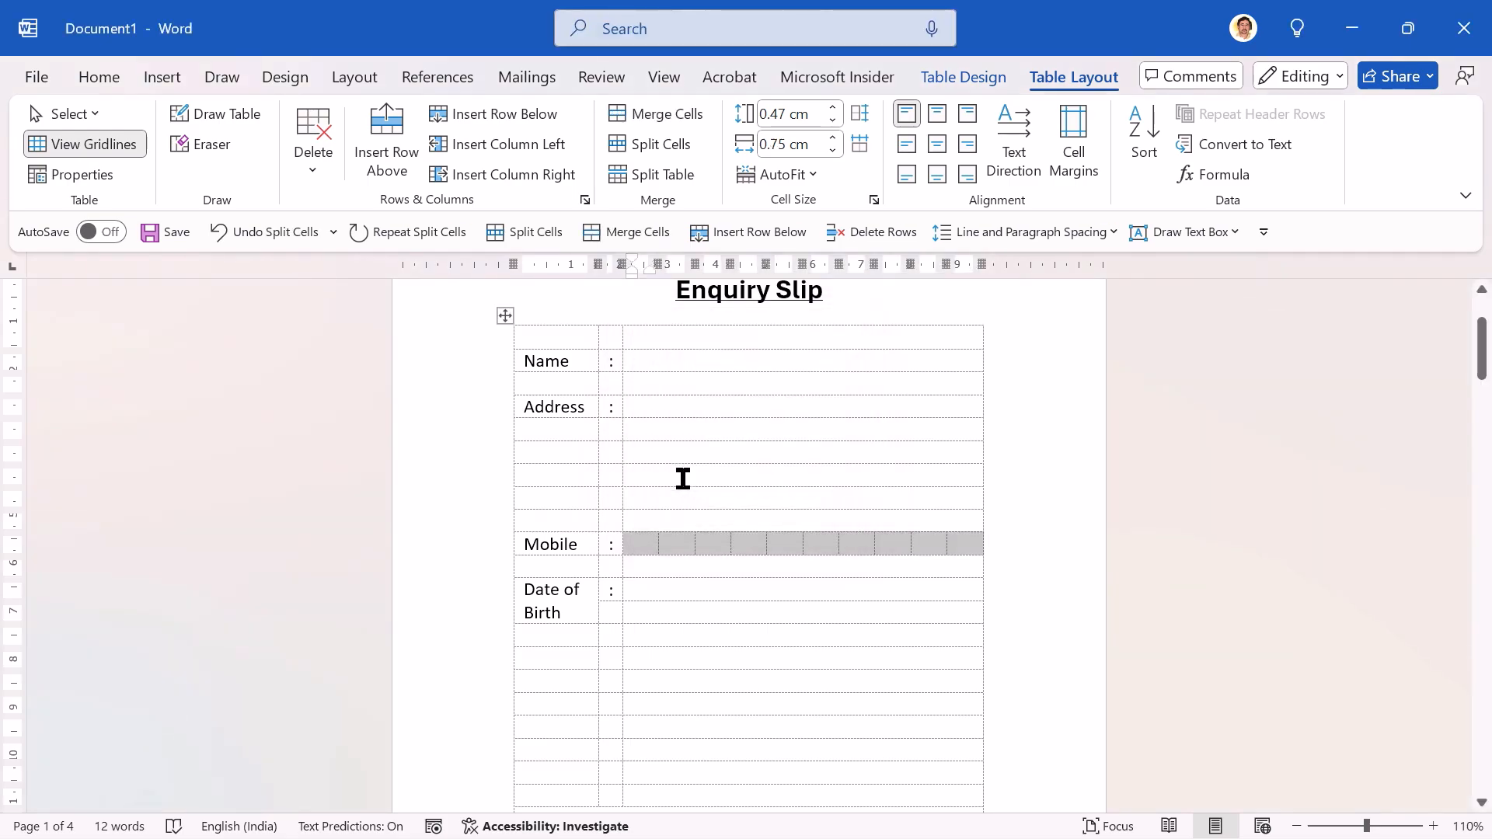
Step: Split the two third-column cells beside Date of Birth into 10 columns and 2 rows
{"action": "key", "text": "Down"}
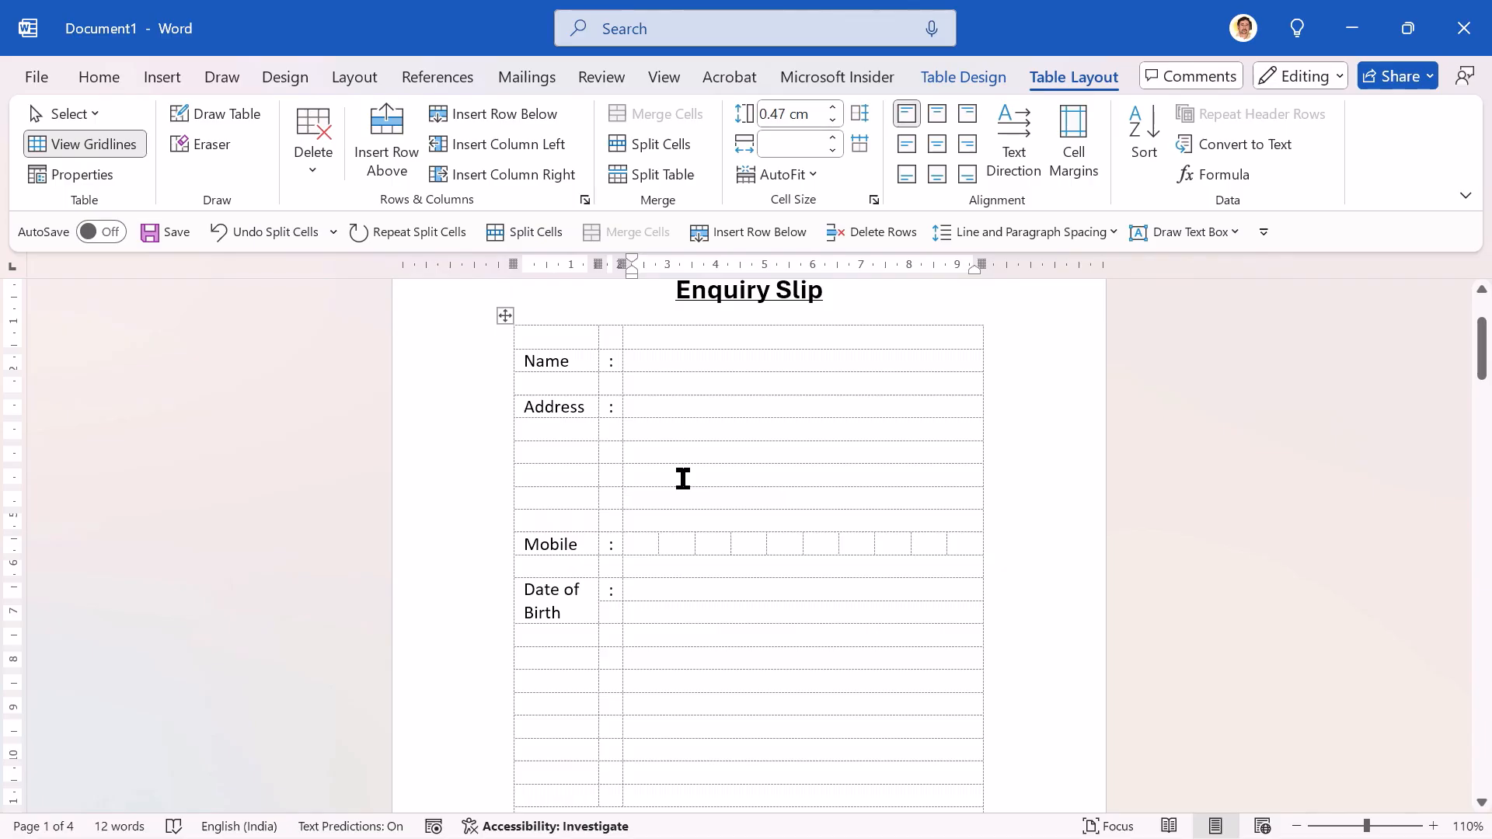
{"action": "key", "text": "shift+Down"}
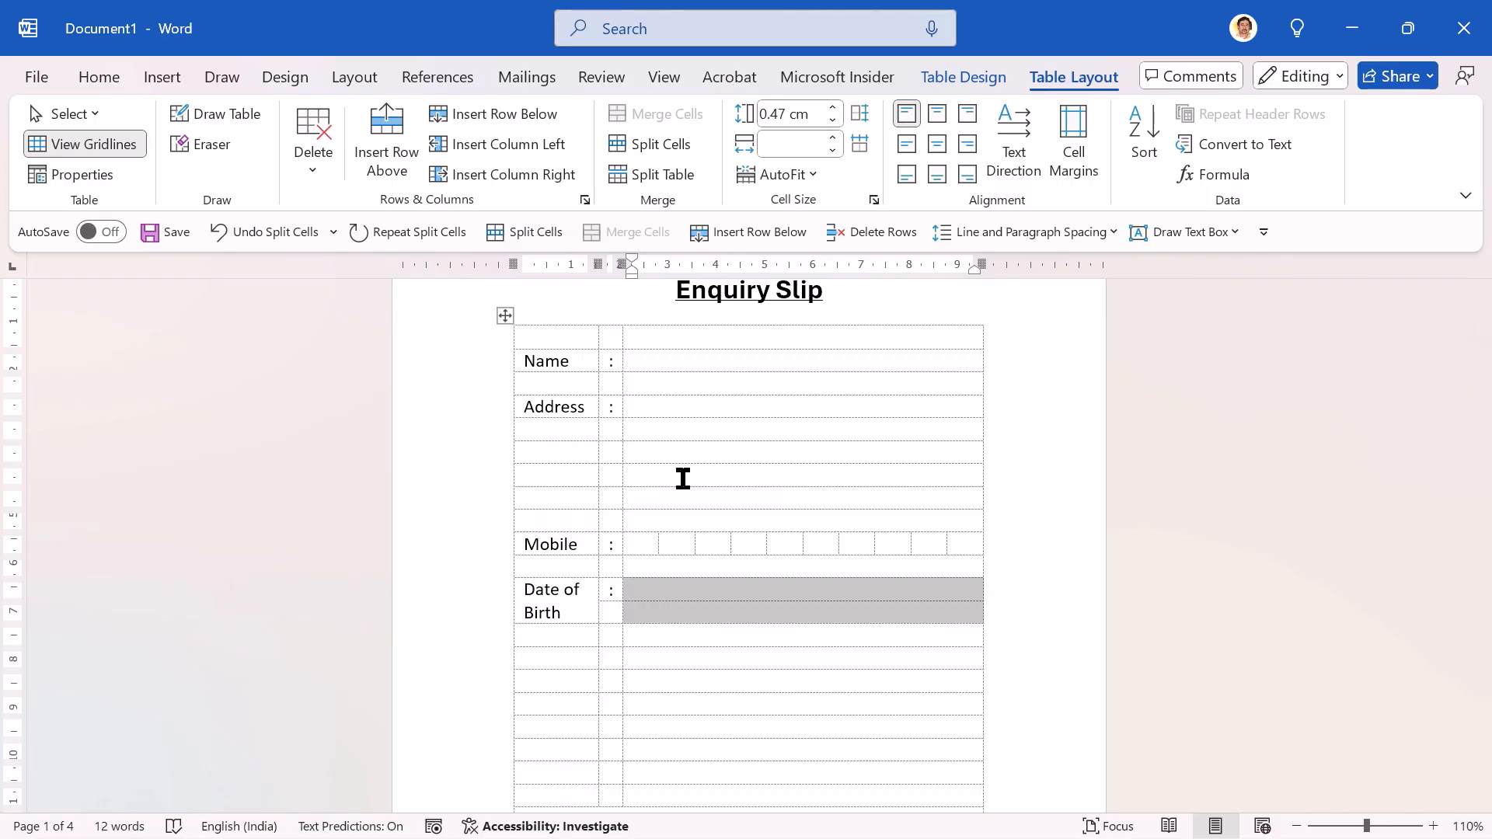
{"action": "left_click", "coordinate": [647, 146]}
{"action": "type", "text": "10"}
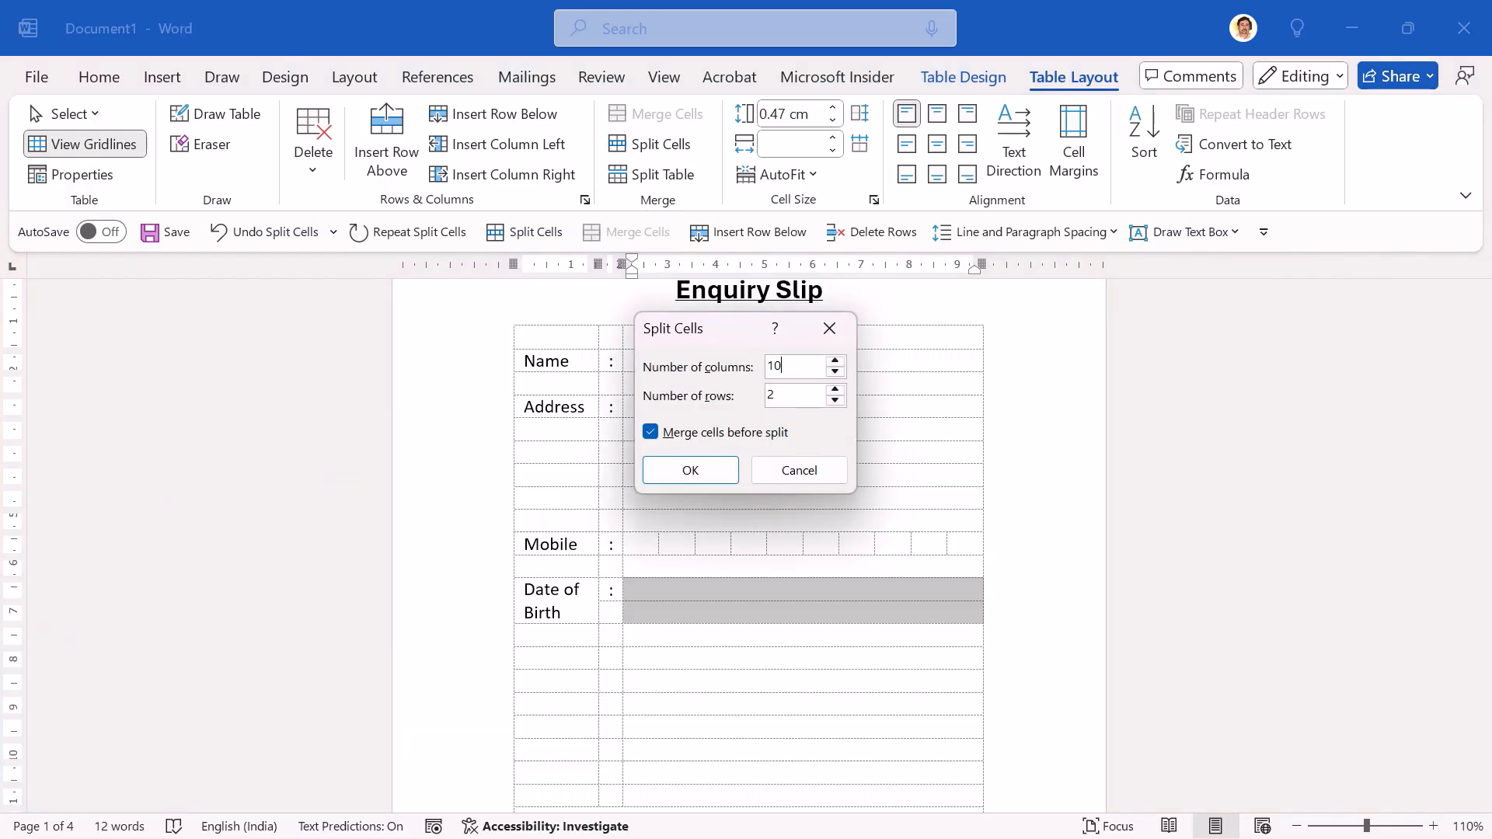
{"action": "key", "text": "Return"}
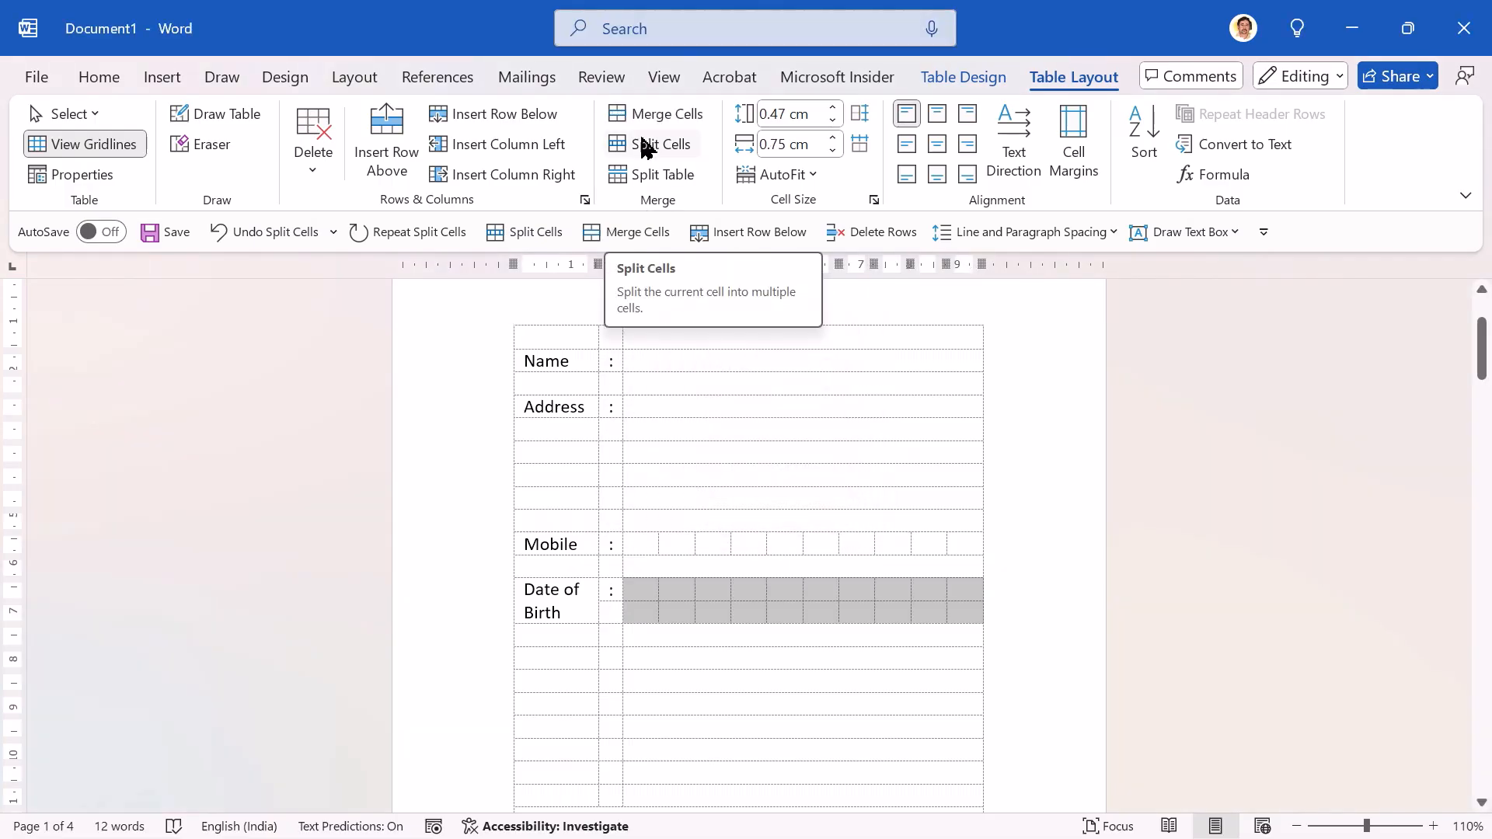
Step: Enter "D" in the first and second boxes of the lower Date of Birth row
{"action": "key", "text": "Up"}
{"action": "key", "text": "Down"}
{"action": "key", "text": "Down"}
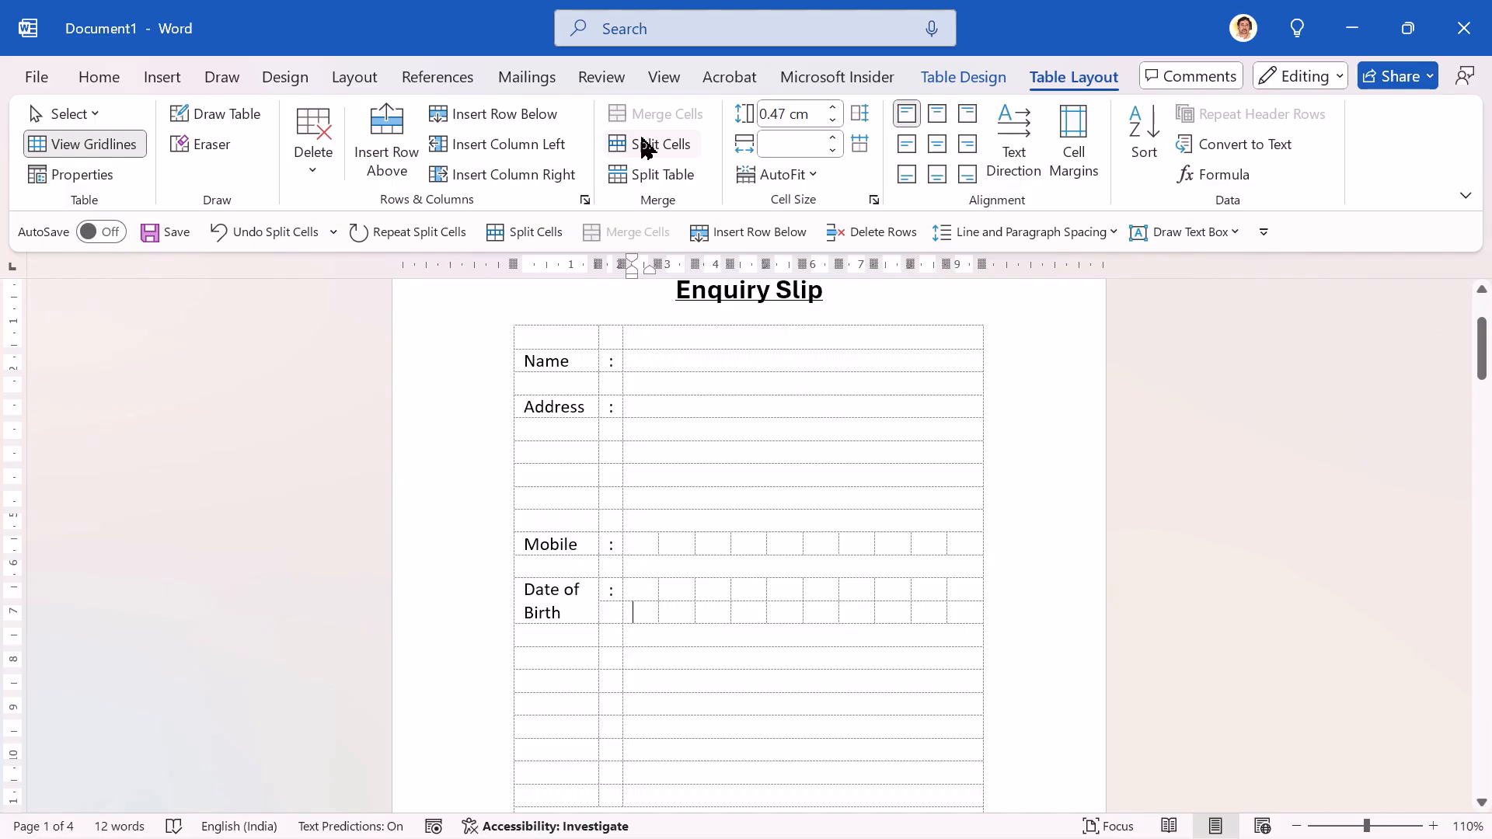
{"action": "key", "text": "Right"}
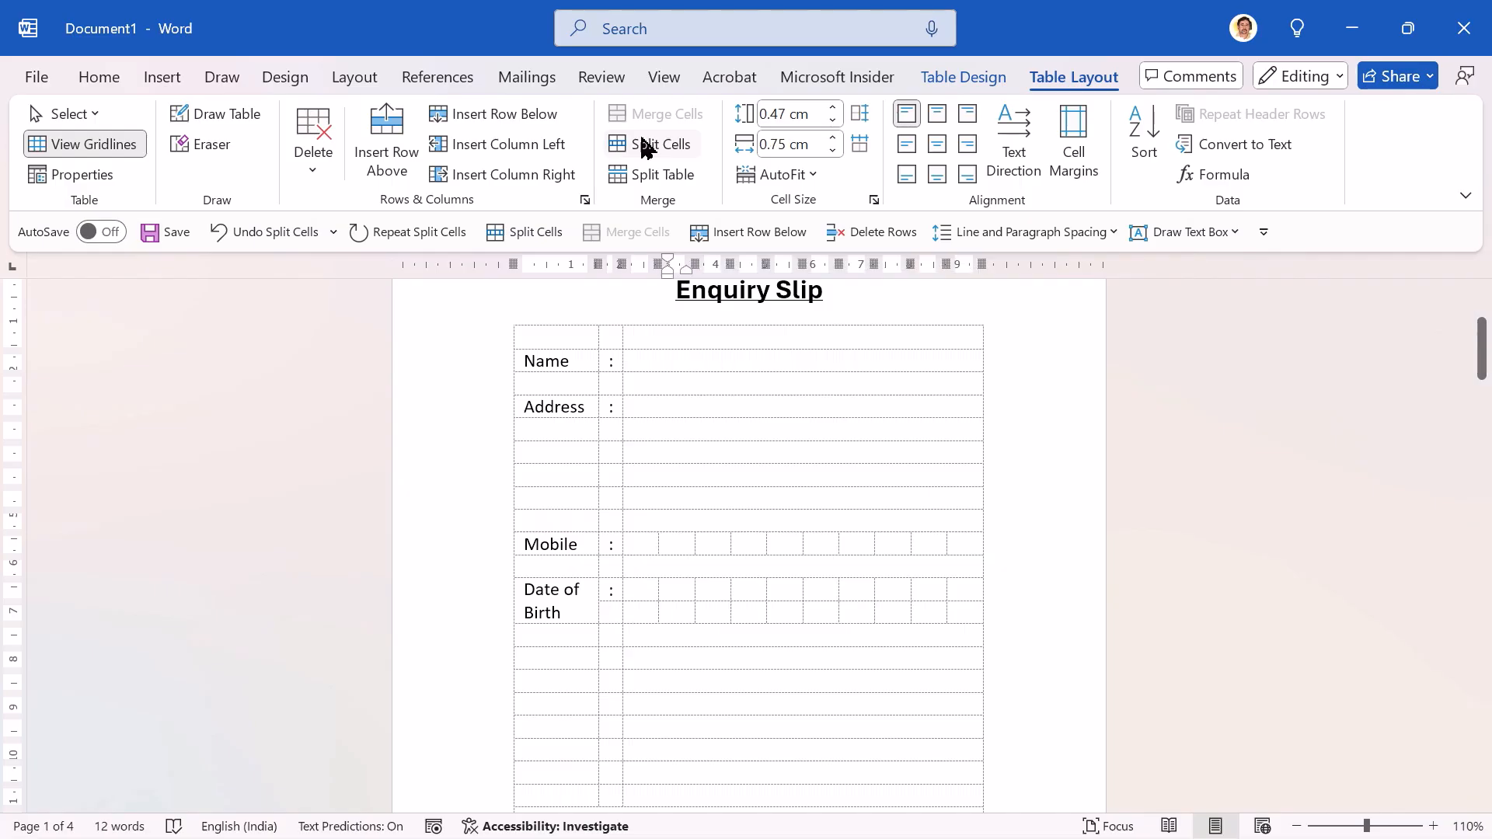
{"action": "type", "text": "D"}
{"action": "key", "text": "Right"}
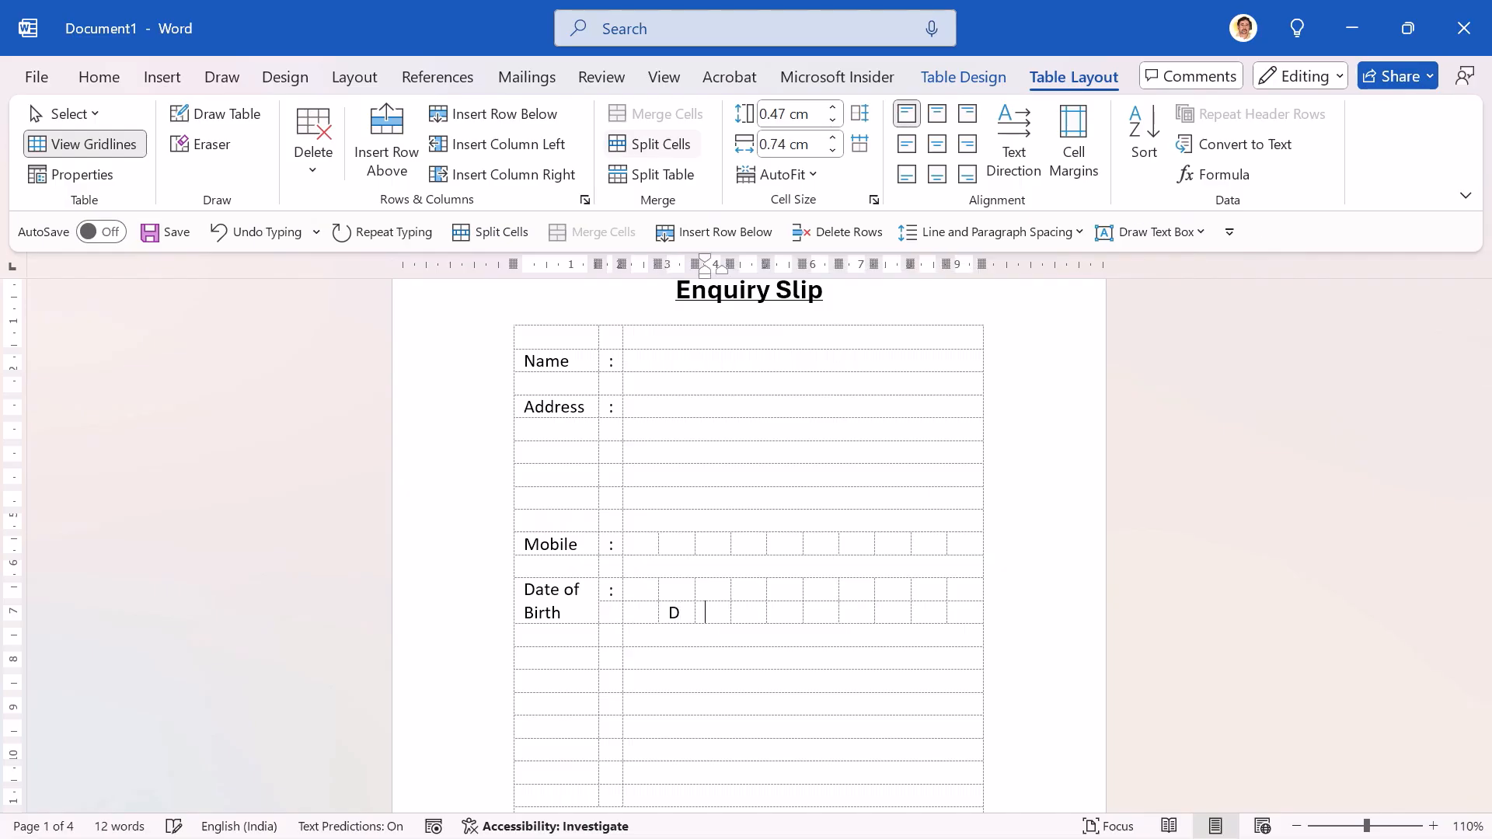
{"action": "key", "text": "Left"}
{"action": "key", "text": "Left"}
{"action": "type", "text": "D"}
Step: Enter "M" in the fourth and fifth boxes and "Y" in the last four boxes of the lower Date of Birth row
{"action": "key", "text": "Tab"}
{"action": "key", "text": "Tab"}
{"action": "key", "text": "Tab"}
{"action": "type", "text": "M"}
{"action": "key", "text": "Tab"}
{"action": "type", "text": "M"}
{"action": "key", "text": "Tab"}
{"action": "key", "text": "Tab"}
{"action": "type", "text": "Y"}
{"action": "key", "text": "Tab"}
{"action": "type", "text": "Y"}
{"action": "key", "text": "Tab"}
{"action": "type", "text": "Y"}
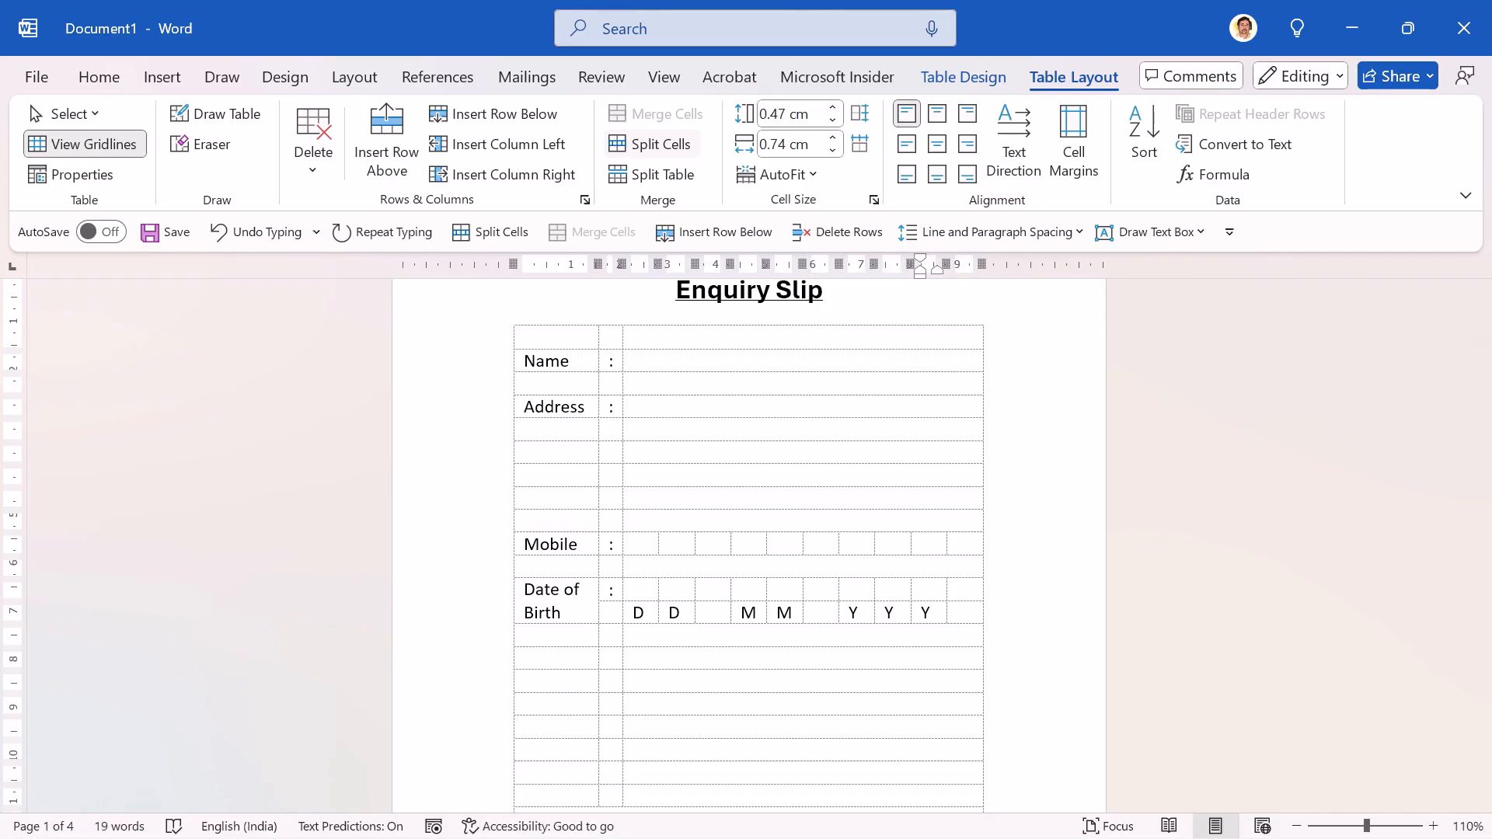
{"action": "key", "text": "Tab"}
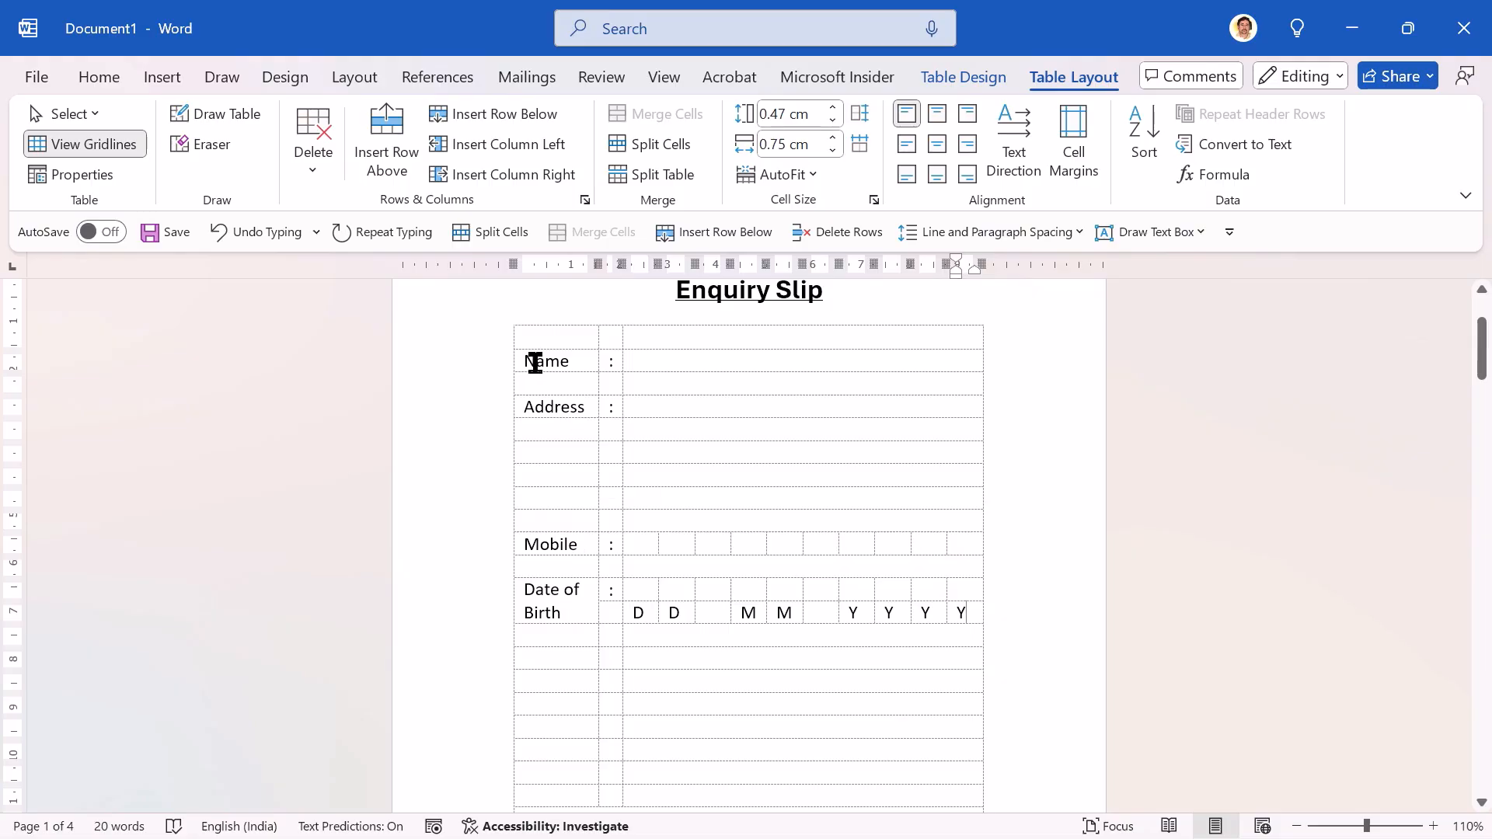
Step: Check the font settings of the Date of Birth label and consult the reference form for the section below it
{"action": "left_click", "coordinate": [562, 614]}
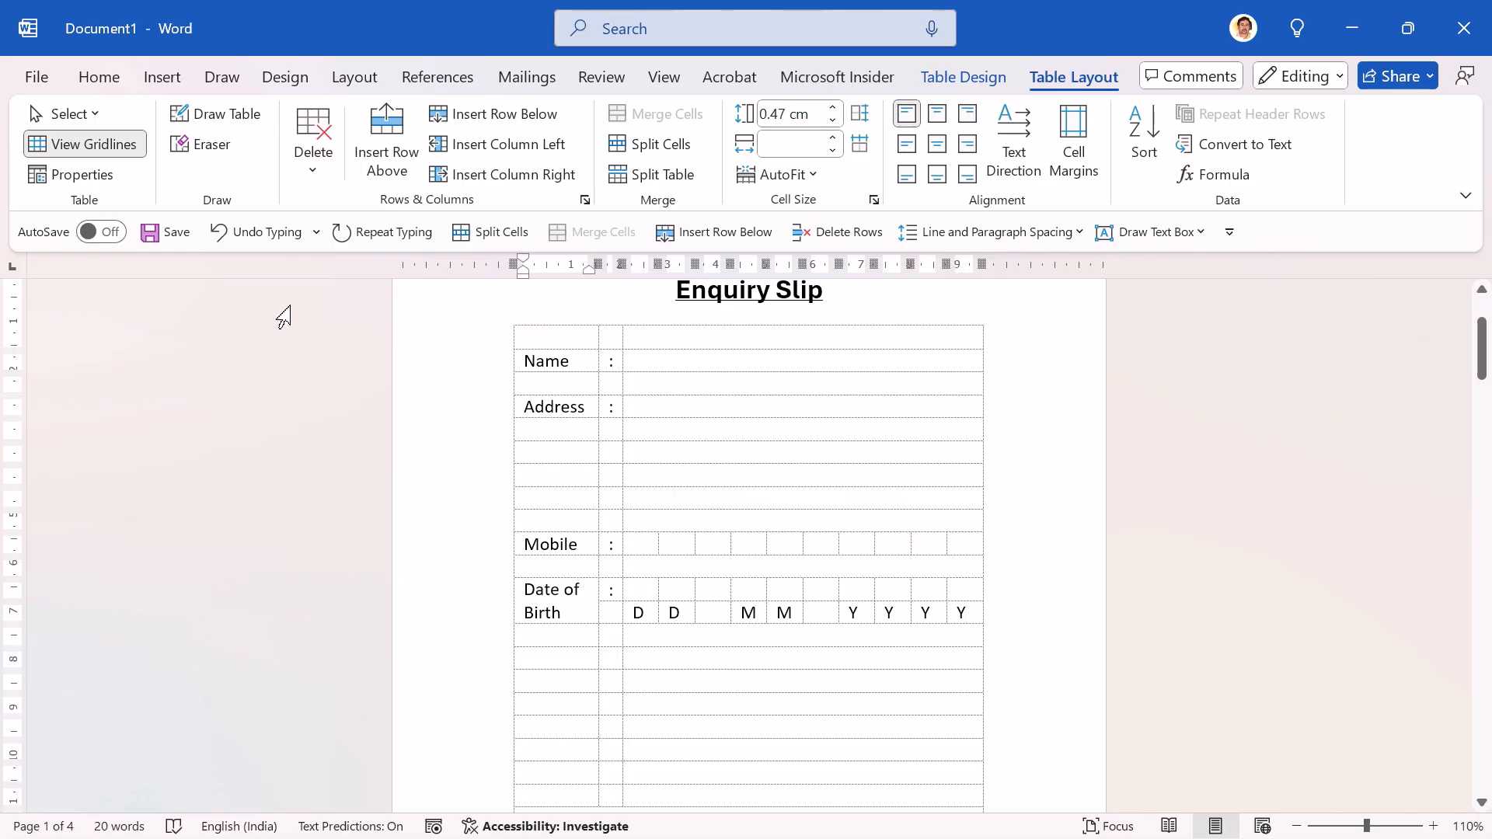
{"action": "left_click", "coordinate": [105, 80]}
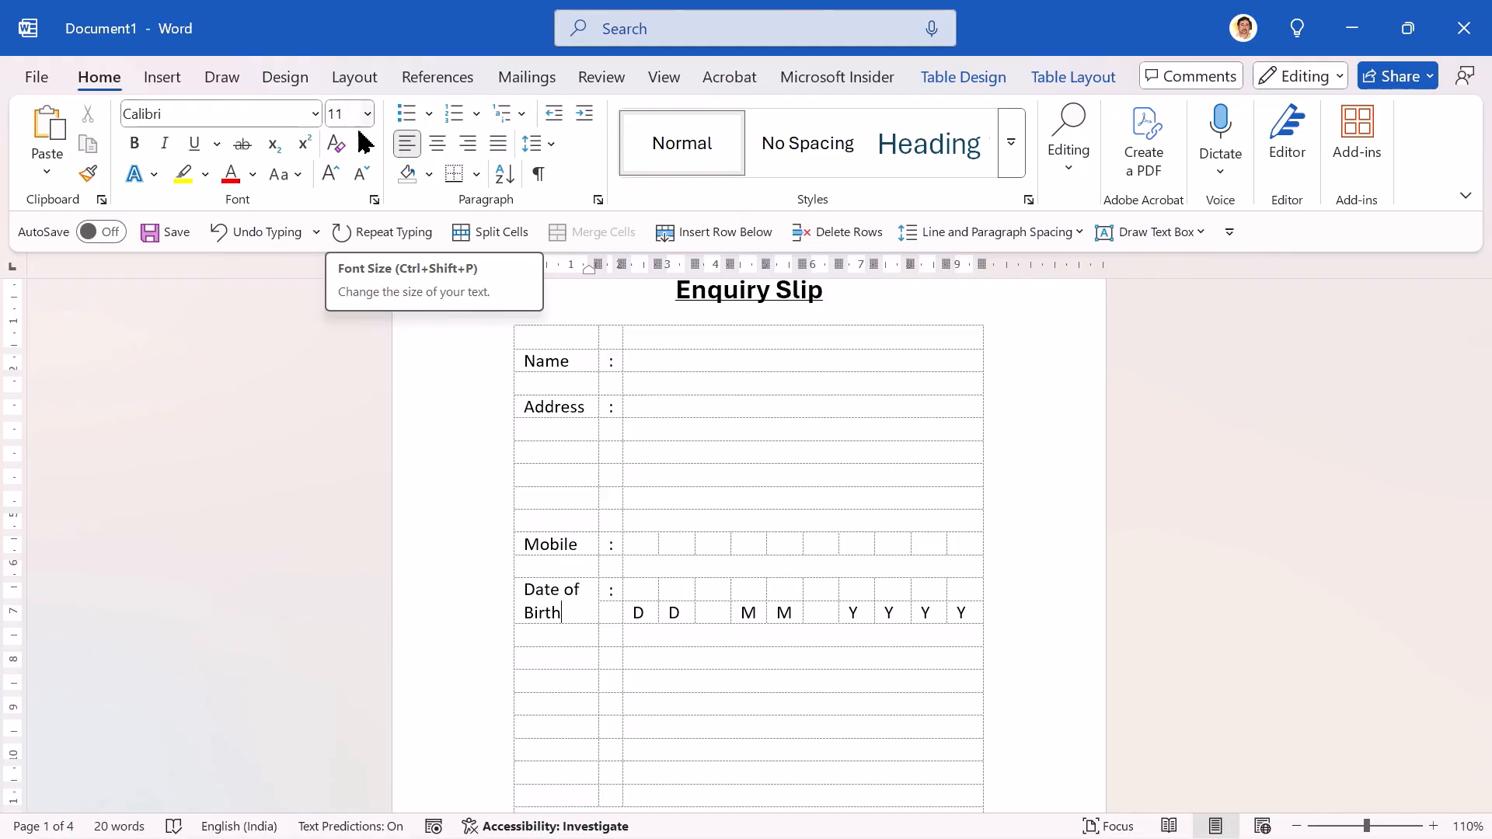
{"action": "key", "text": "alt+Tab"}
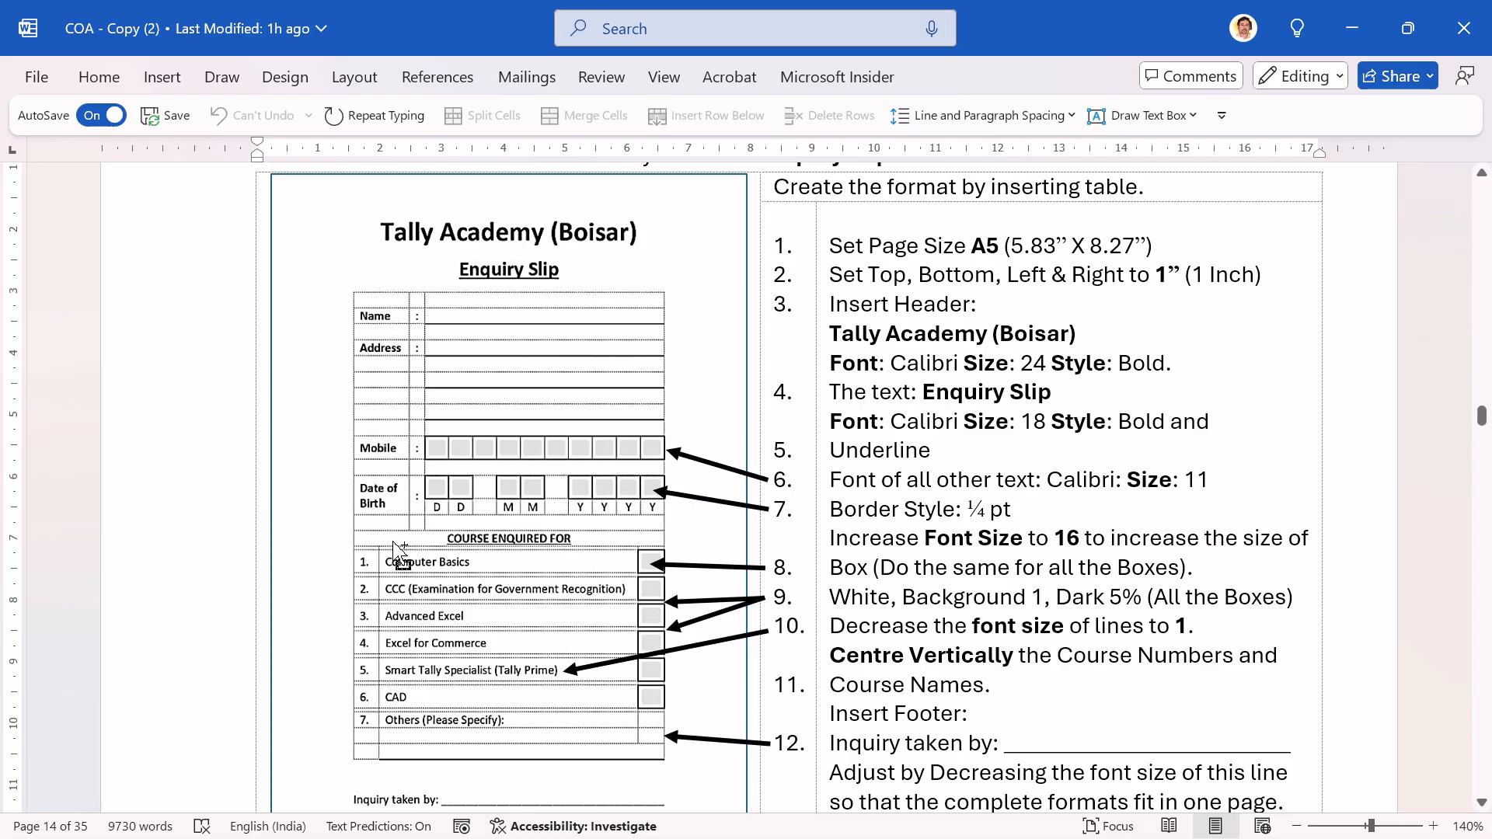
{"action": "key", "text": "alt+Tab"}
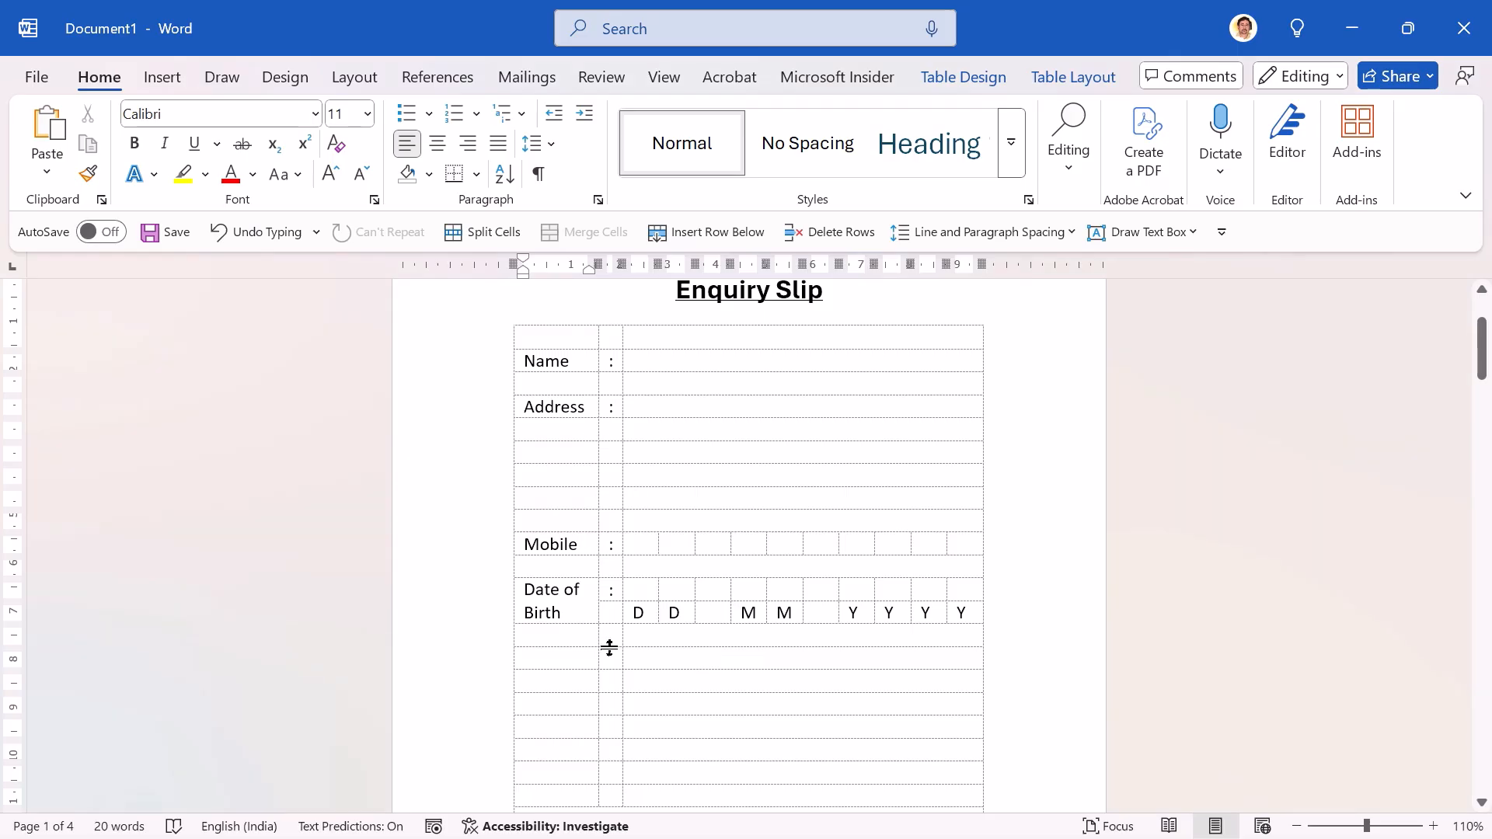
Step: Delete the seven three-column rows below the blank row under Date of Birth, keeping the single-column rows
{"action": "left_click", "coordinate": [557, 620]}
{"action": "left_click", "coordinate": [552, 653]}
{"action": "key", "text": "shift+Down"}
{"action": "key", "text": "shift+Down"}
{"action": "key", "text": "shift+Down"}
{"action": "key", "text": "shift+Down"}
{"action": "key", "text": "shift+Down"}
{"action": "key", "text": "shift+Down"}
{"action": "key", "text": "shift+Down"}
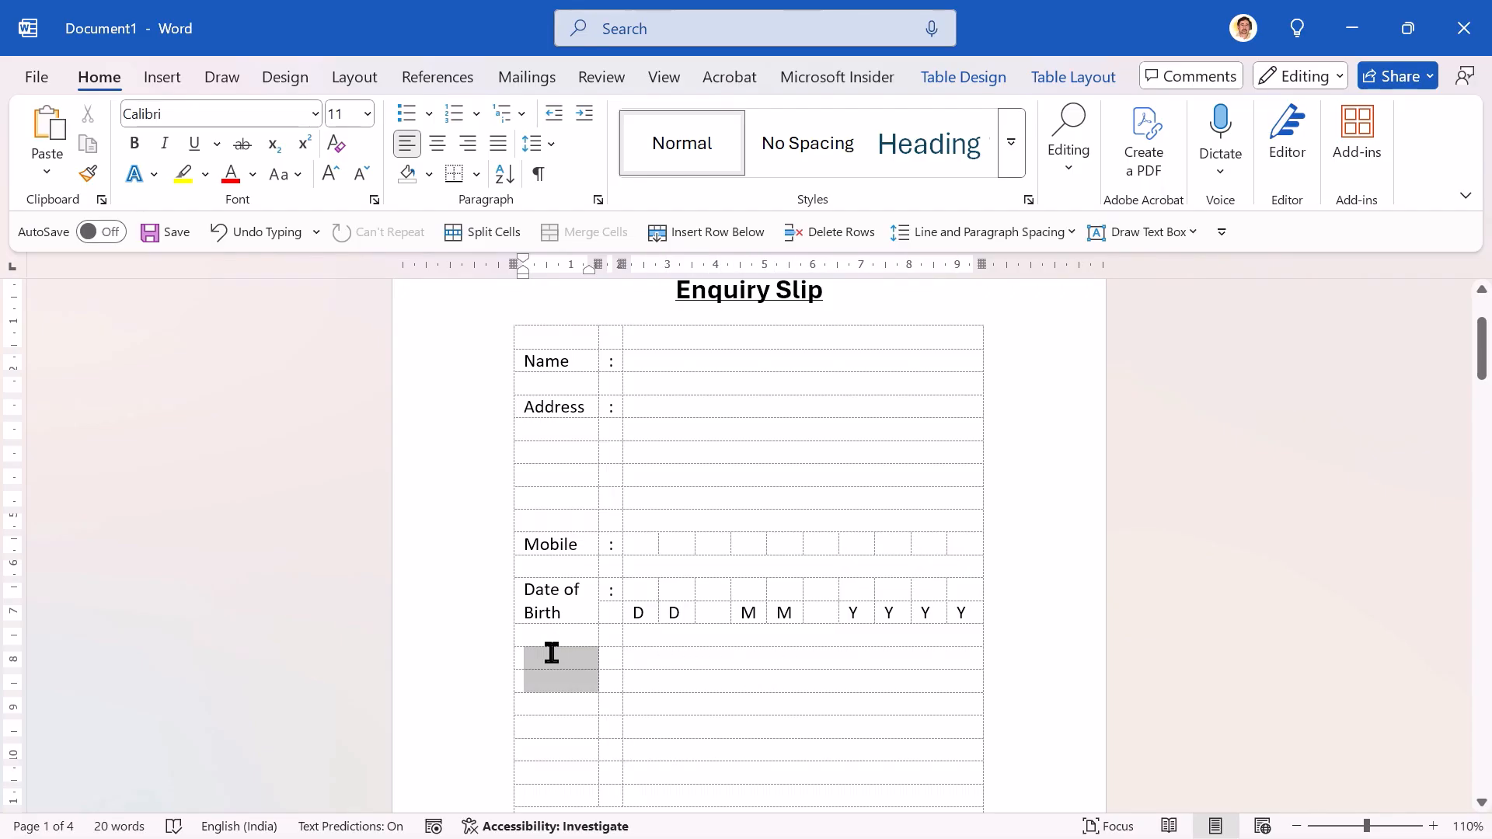
{"action": "key", "text": "shift+Down"}
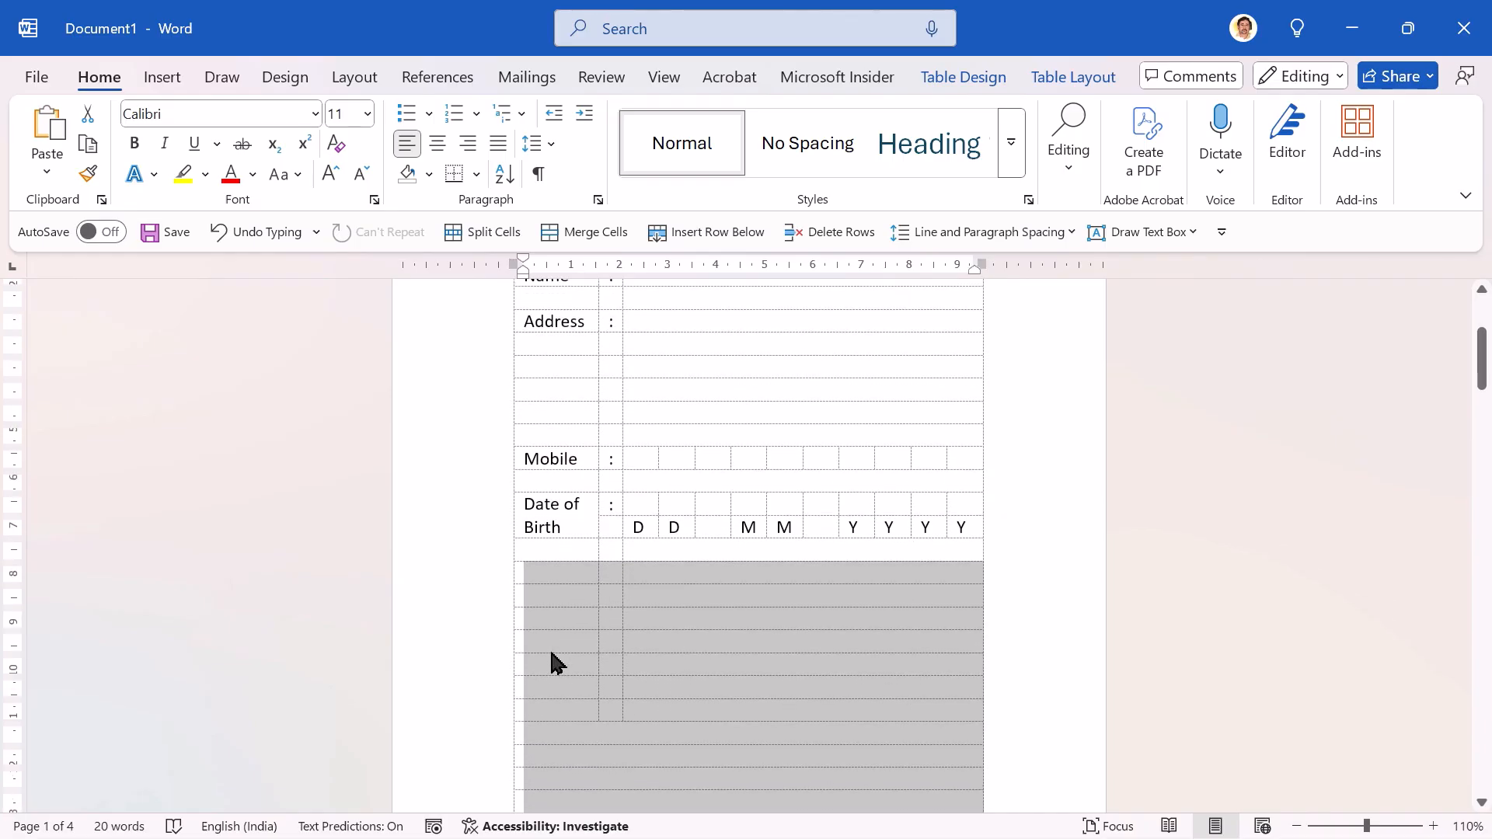
{"action": "key", "text": "shift+Up"}
{"action": "key", "text": "shift+Up"}
{"action": "key", "text": "shift+Up"}
{"action": "key", "text": "shift+Up"}
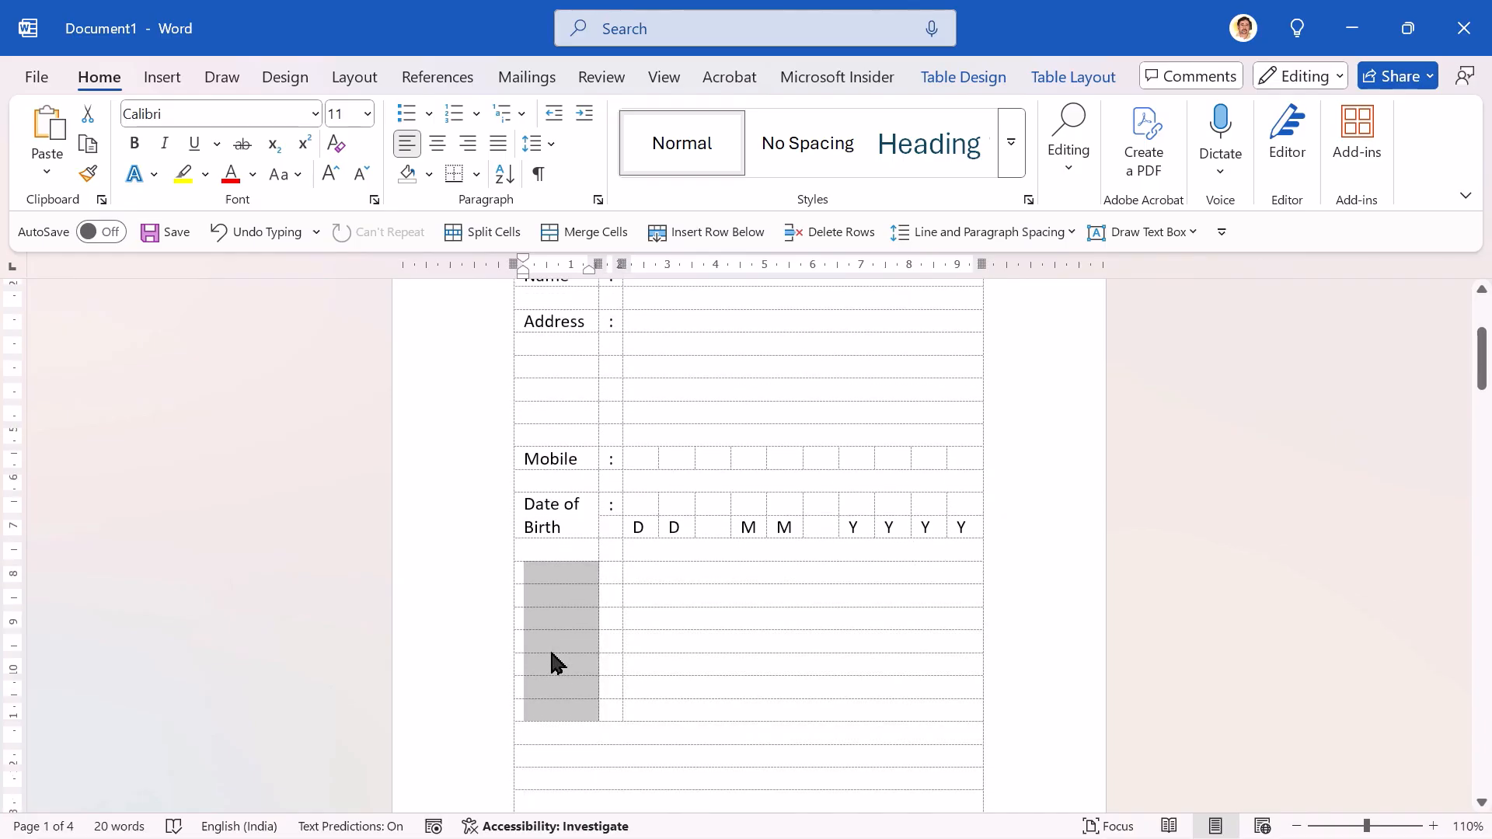
{"action": "key", "text": "shift+Right"}
{"action": "key", "text": "shift+Right"}
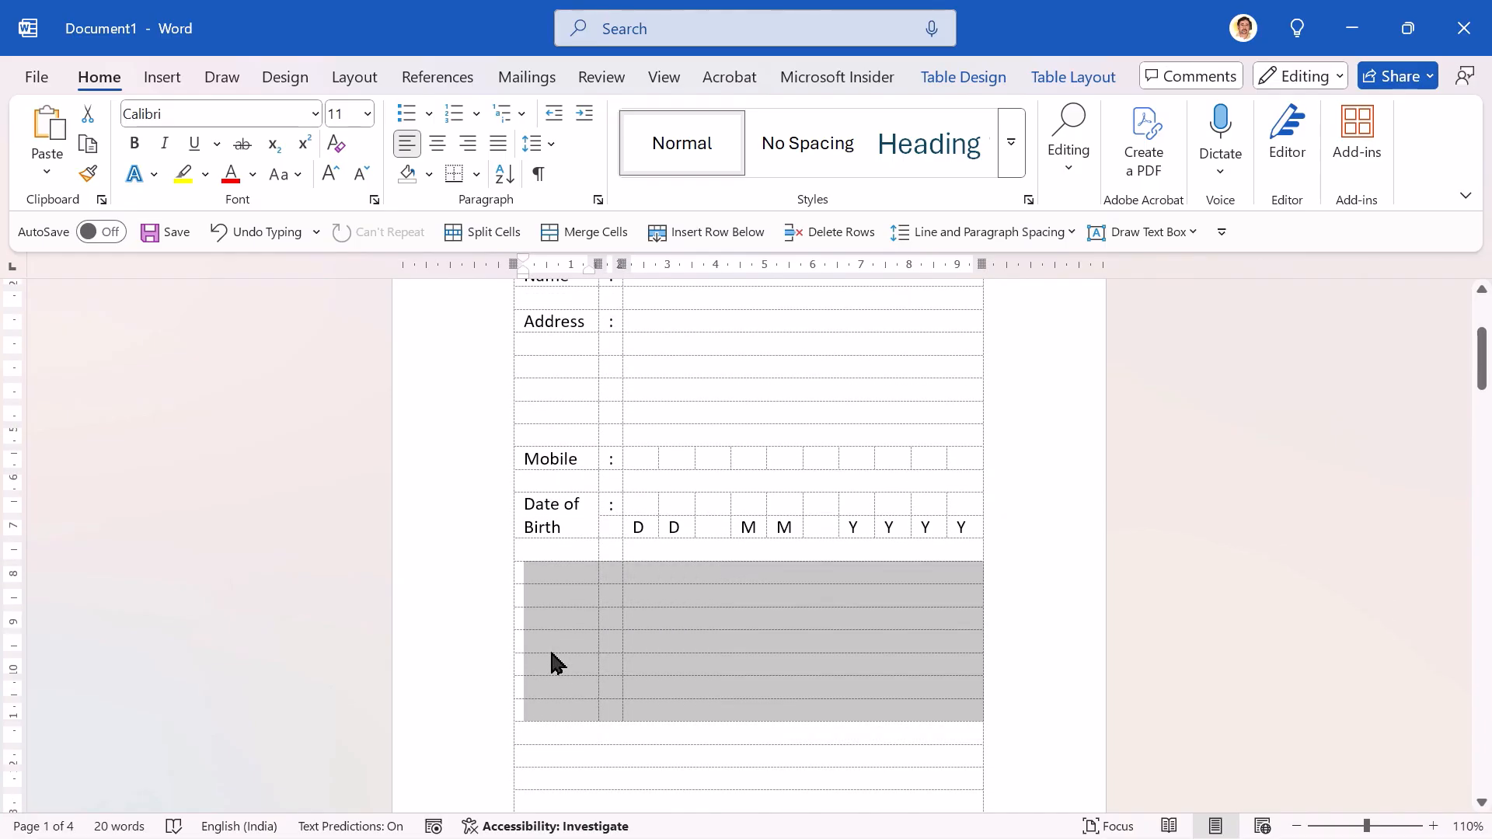
{"action": "key", "text": "shift+Left"}
{"action": "key", "text": "shift+Left"}
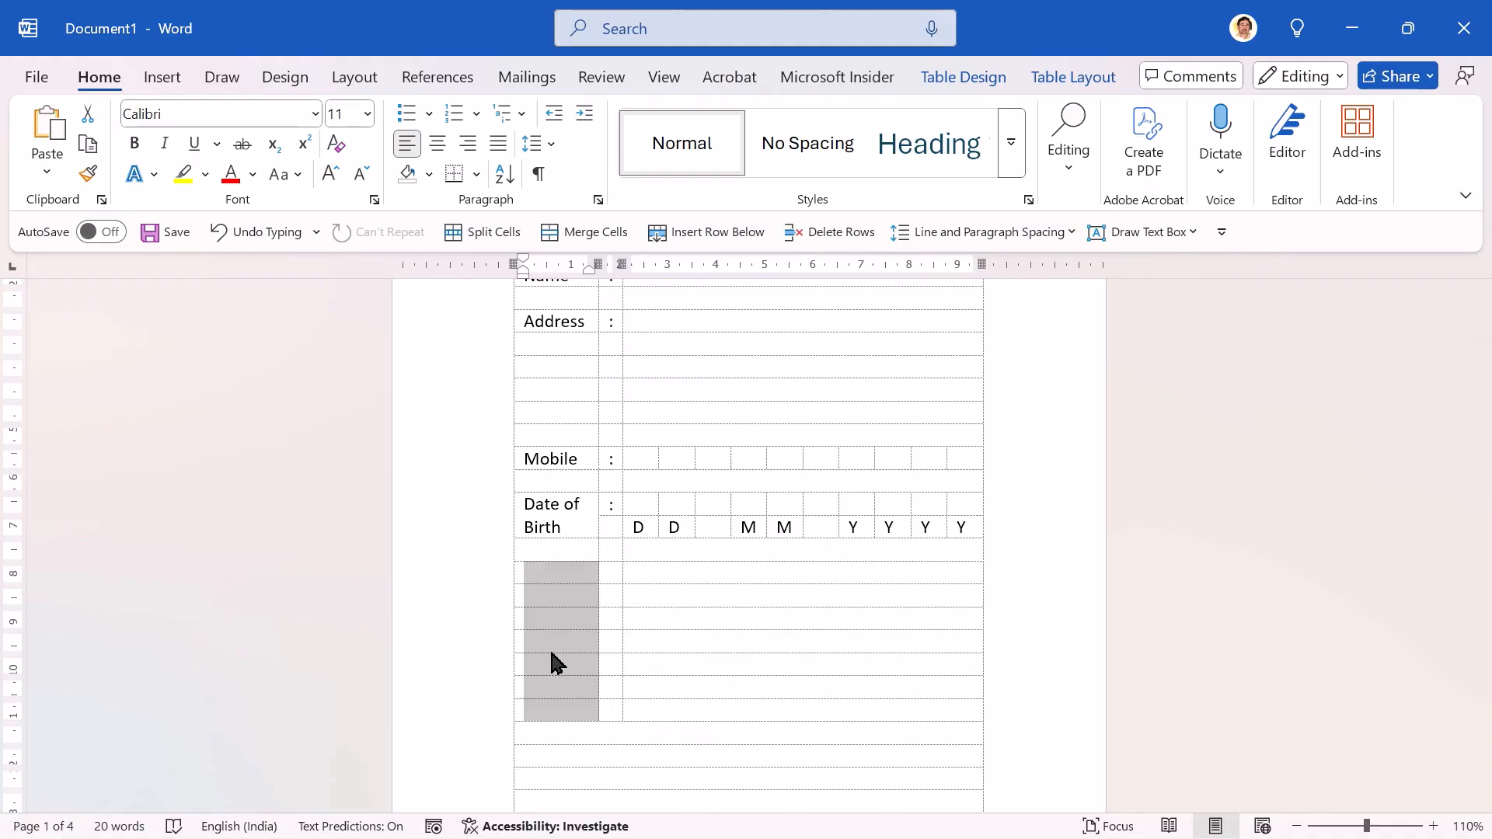
{"action": "key", "text": "shift+Right"}
{"action": "key", "text": "shift+Right"}
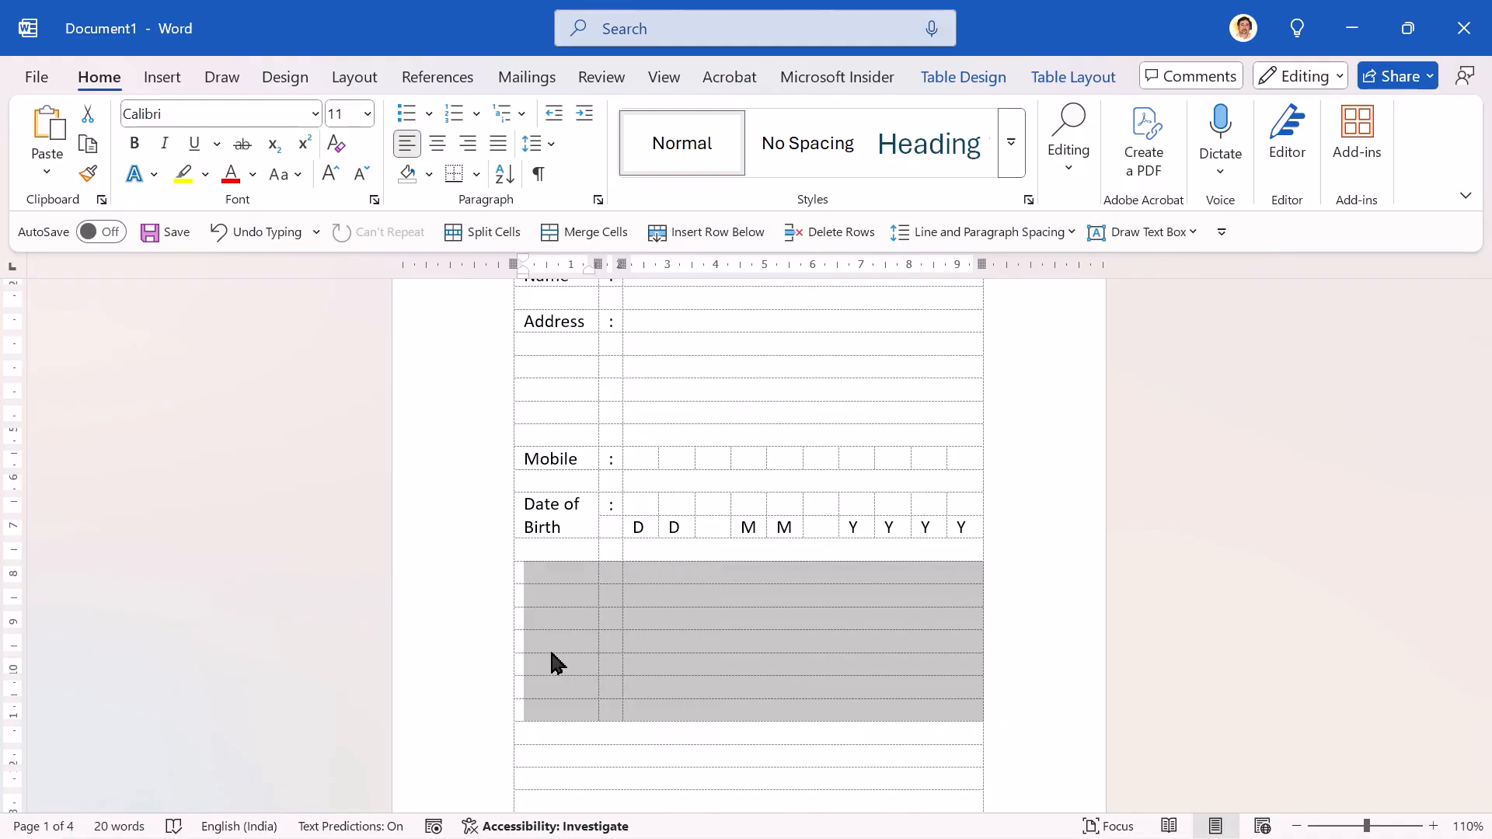
{"action": "key", "text": "shift+Left"}
{"action": "key", "text": "shift+Left"}
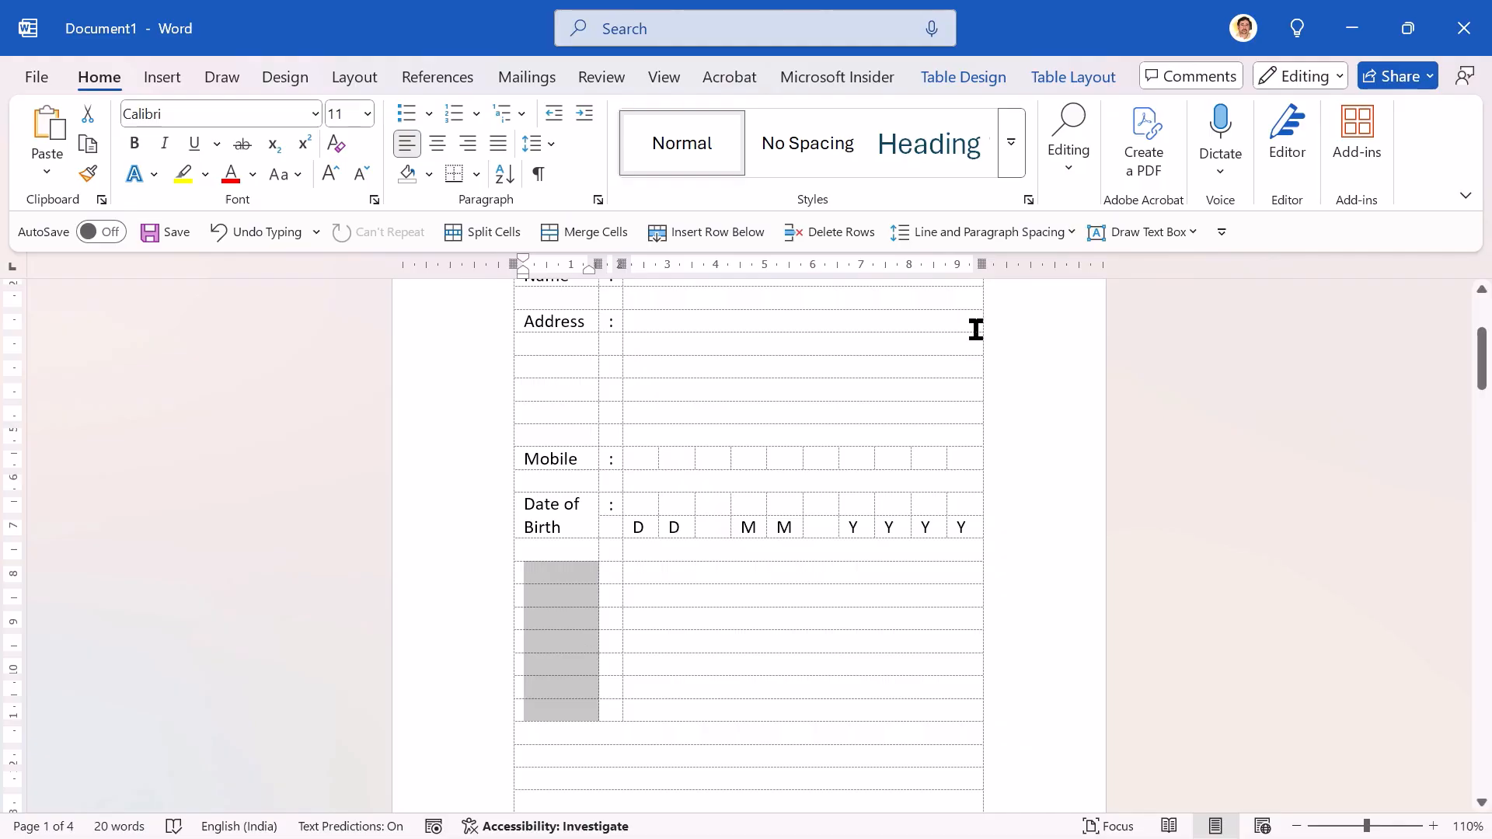
{"action": "left_click", "coordinate": [1084, 84]}
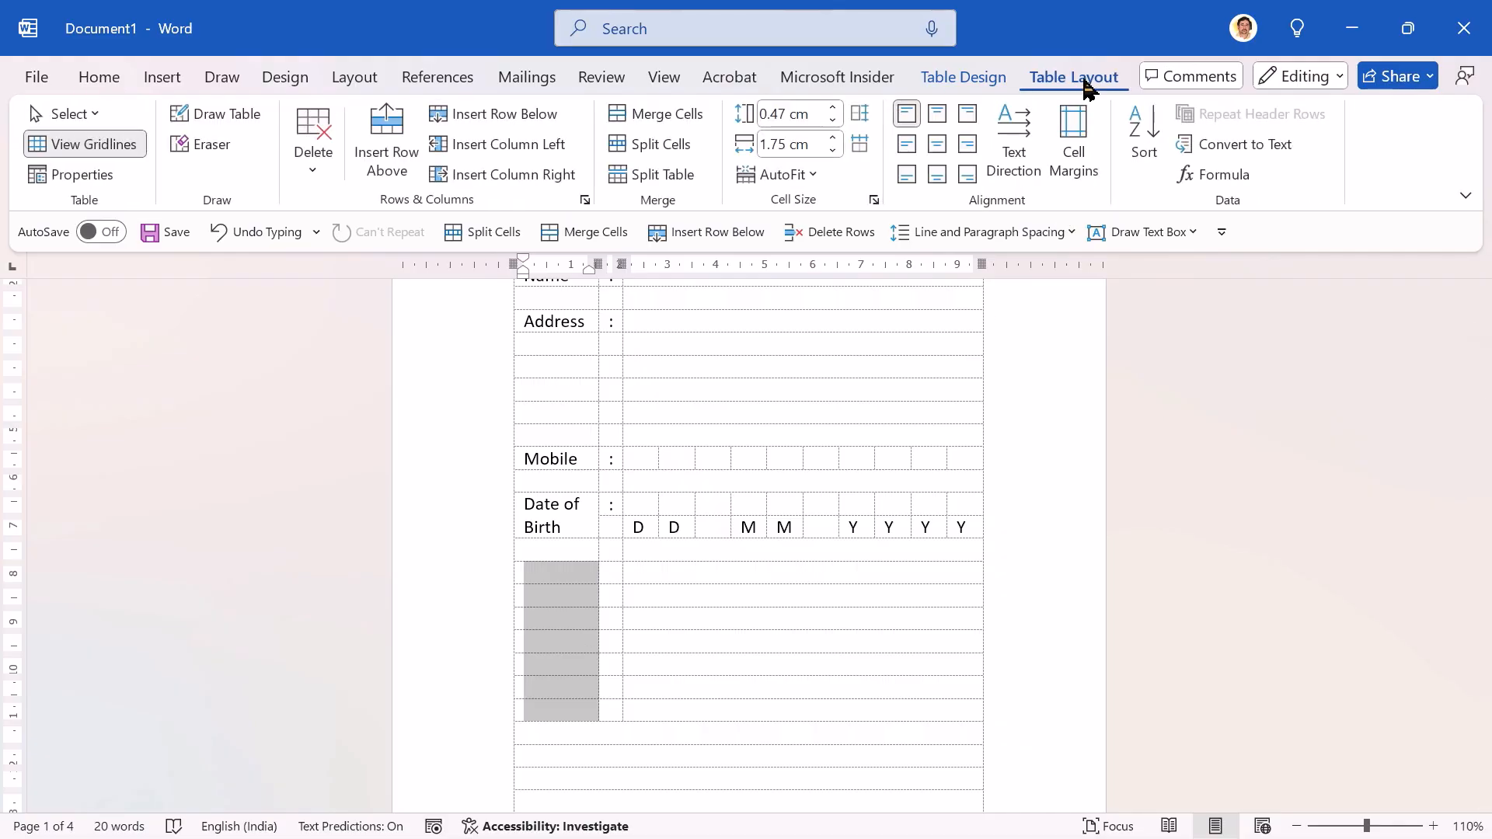
{"action": "left_click", "coordinate": [321, 165]}
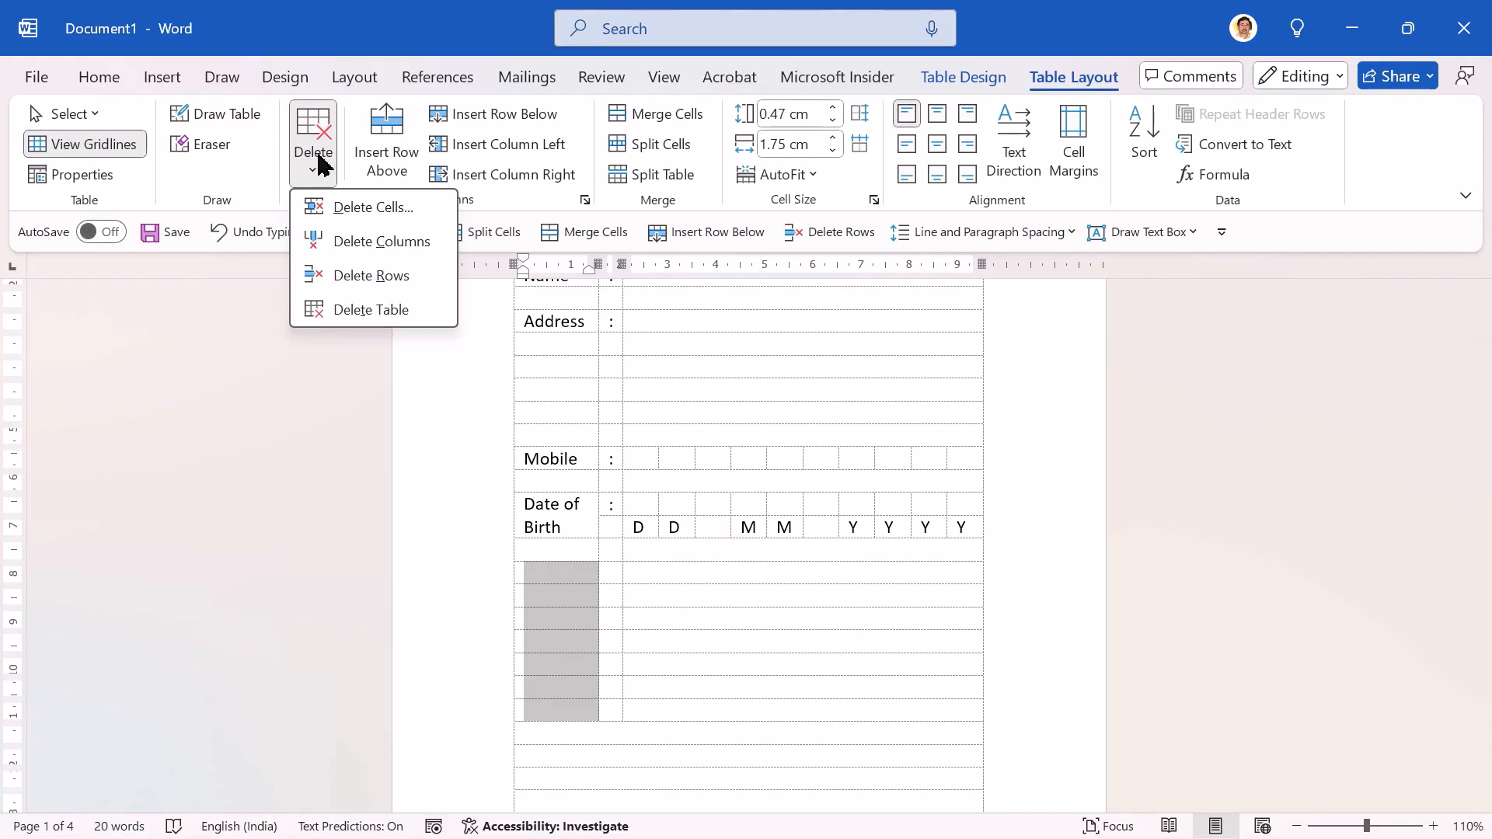
{"action": "left_click", "coordinate": [363, 280]}
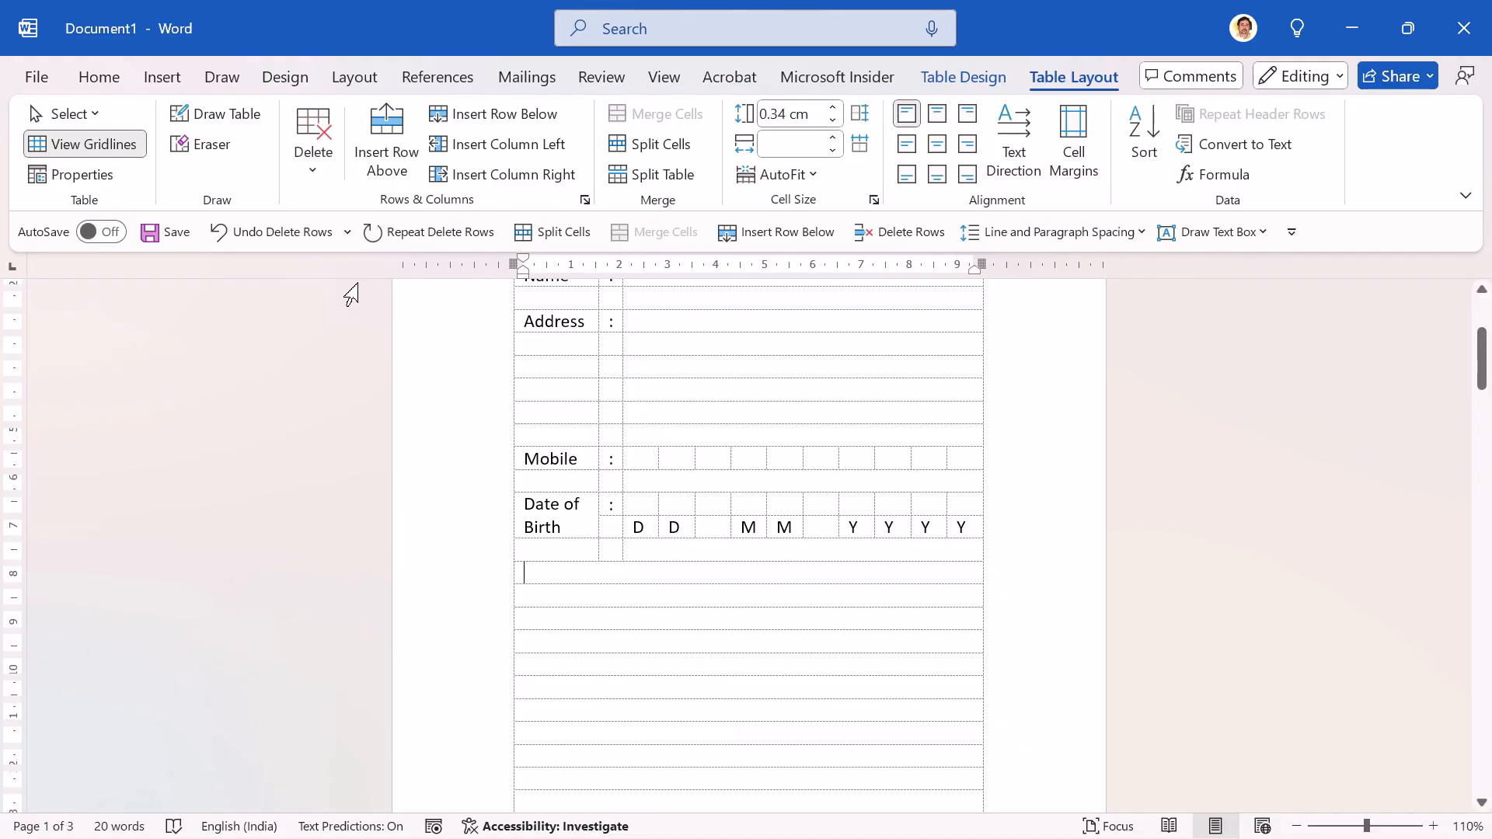
Step: Enter the heading "COURSE ENQUIRED FOR" in the first single-column row, and make it underlined, bold and centred
{"action": "type", "text": "COURSE ENQUIRED FOR"}
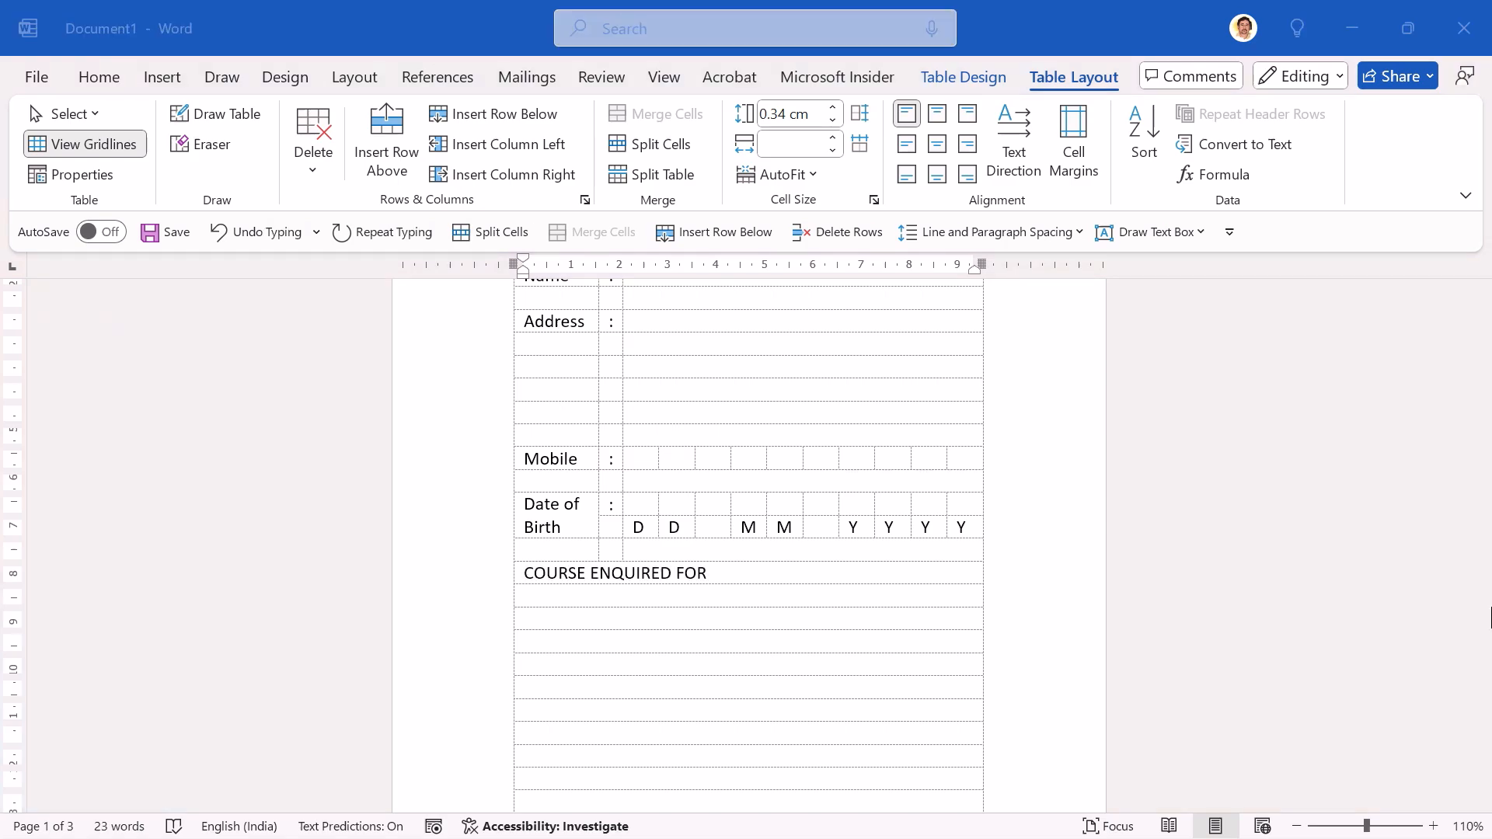
{"action": "left_click", "coordinate": [820, 579]}
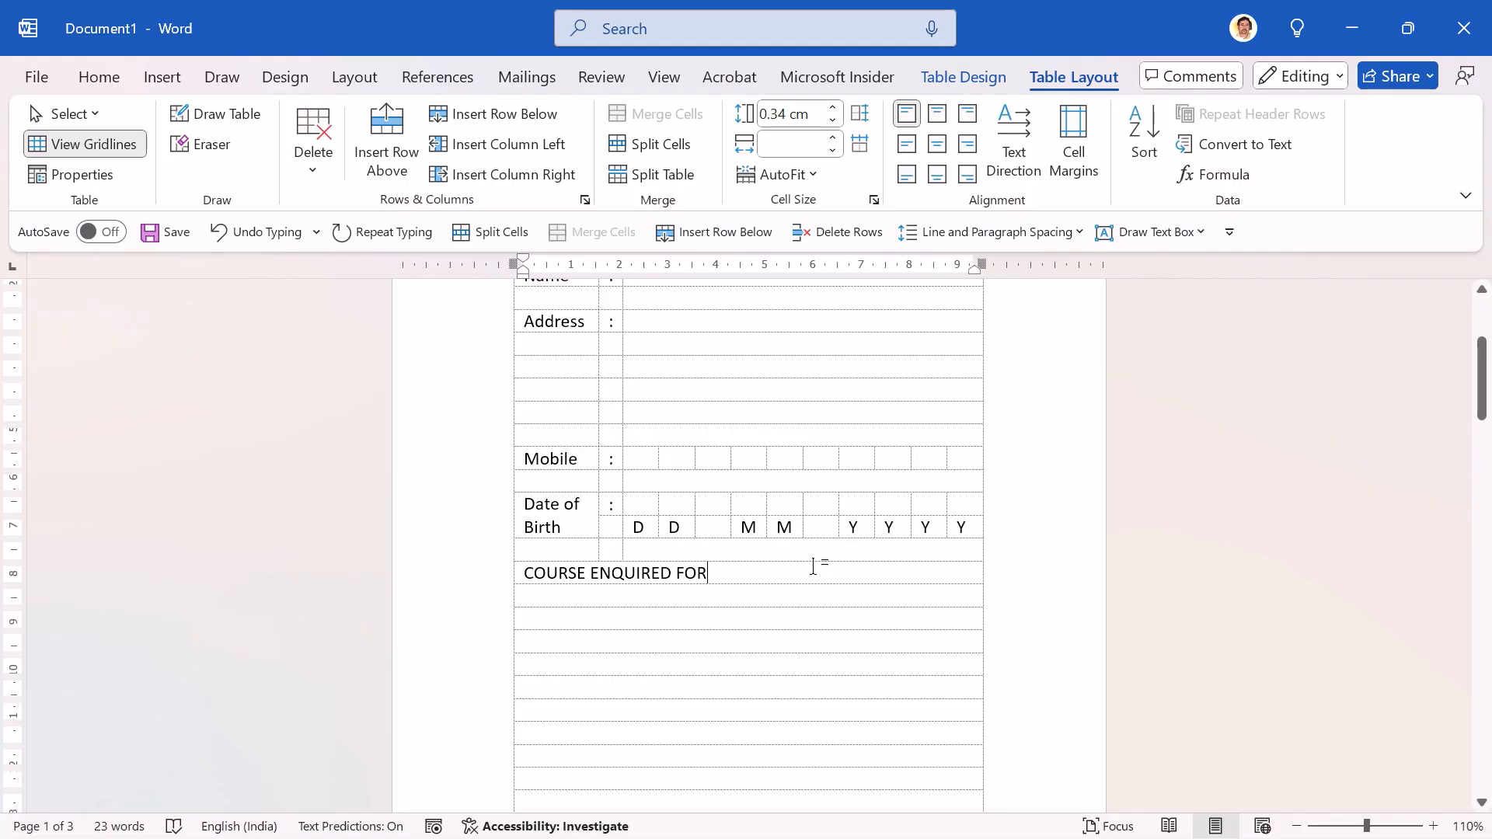
{"action": "key", "text": "shift+Home"}
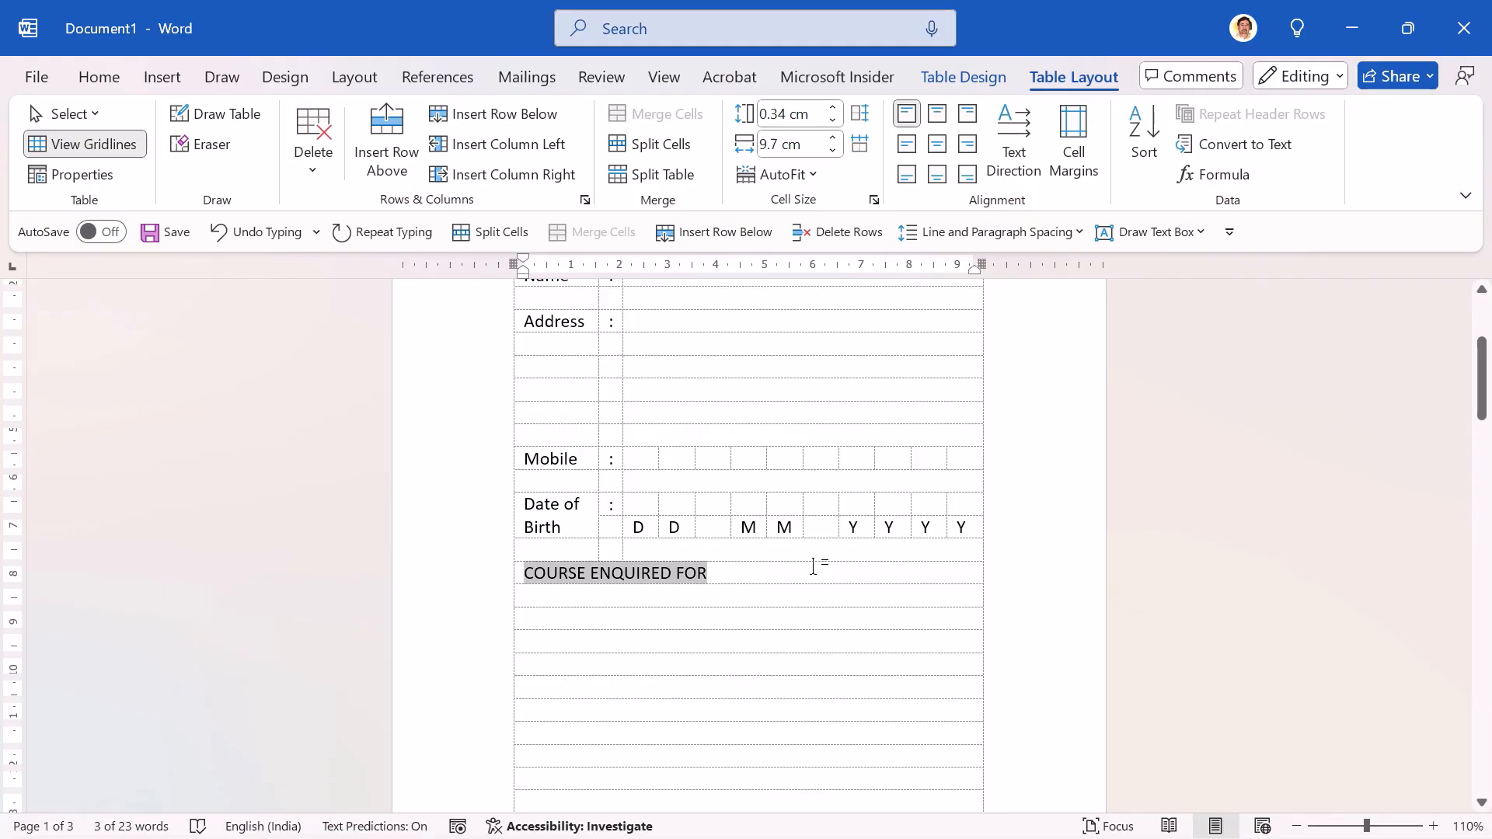
{"action": "key", "text": "ctrl+u"}
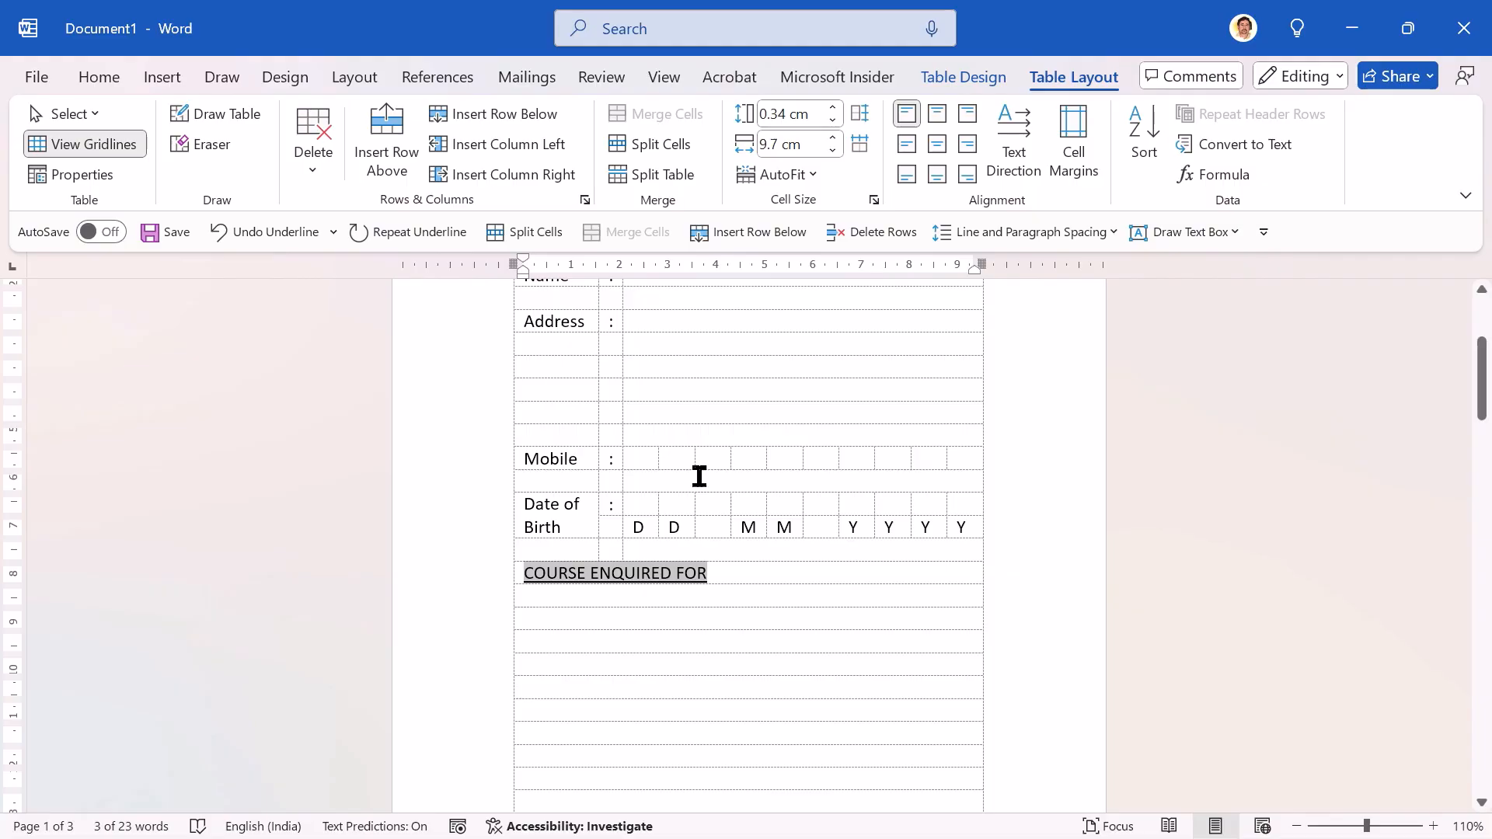
{"action": "left_click", "coordinate": [99, 77]}
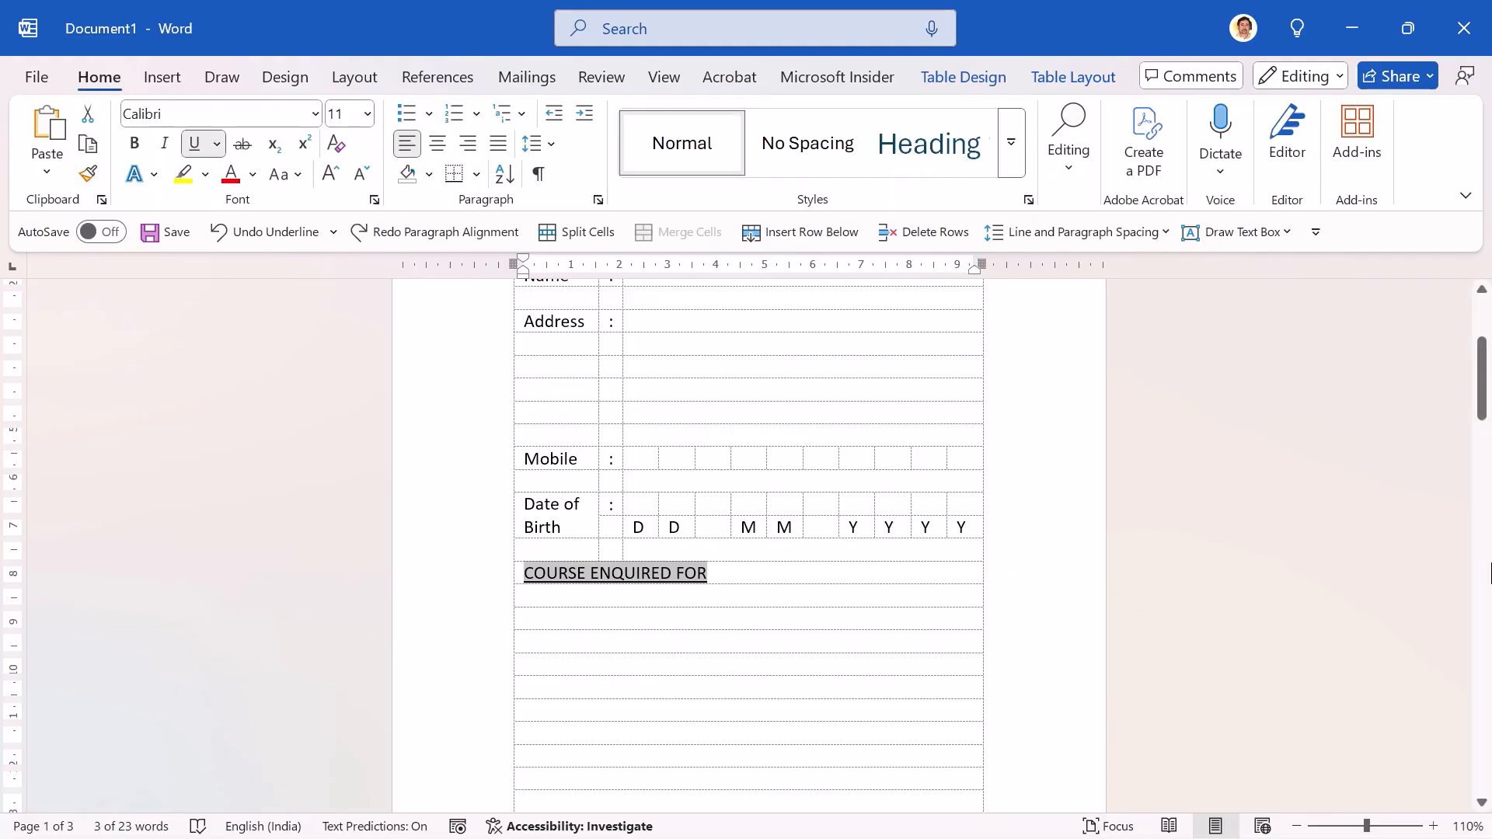
{"action": "key", "text": "ctrl+b"}
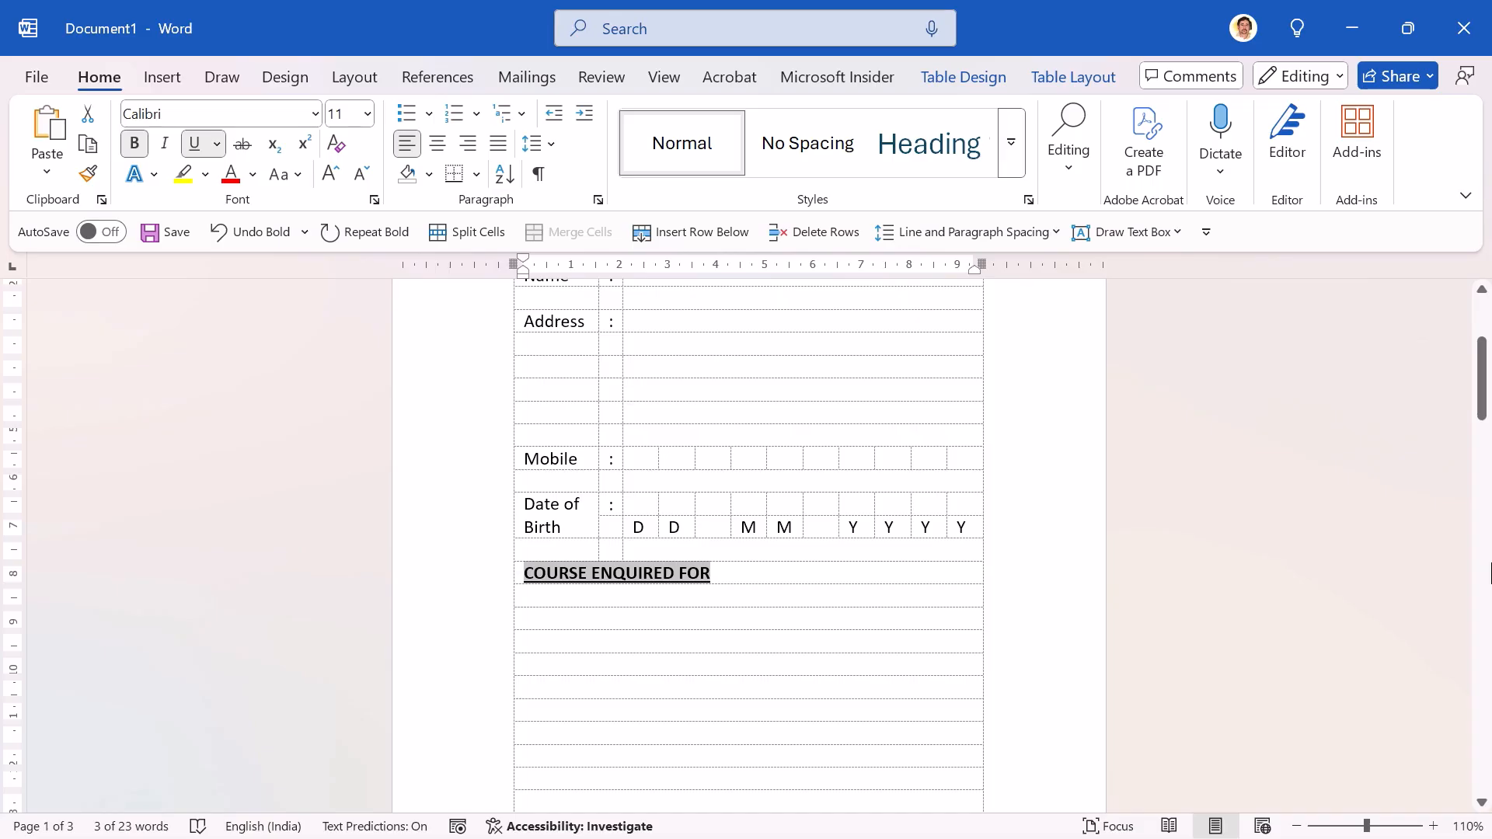
{"action": "key", "text": "ctrl+e"}
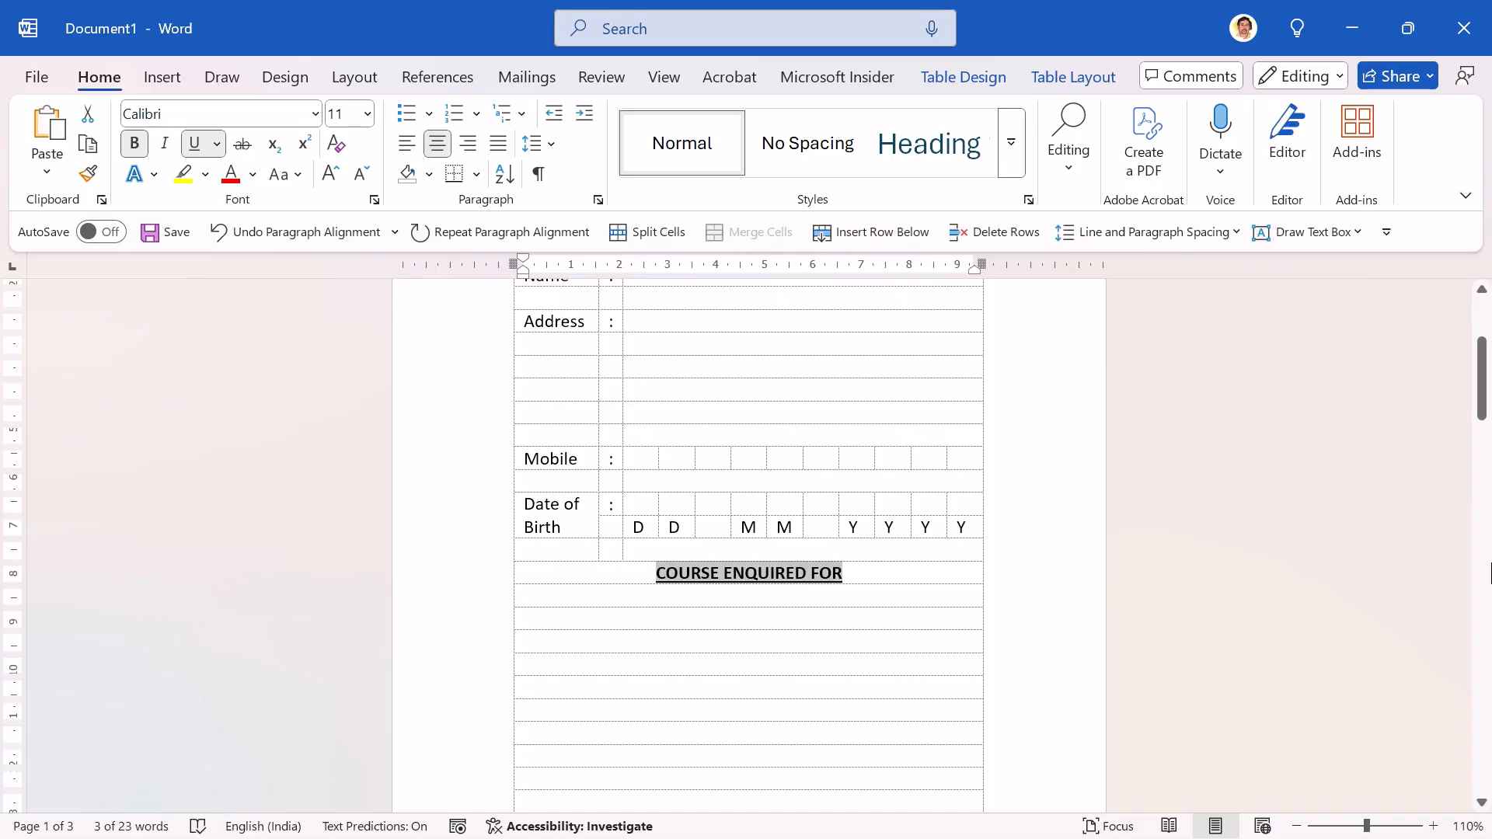
Step: Consult the reference form, and split the single-column rows below the COURSE ENQUIRED FOR heading into 3 columns and 15 rows
{"action": "key", "text": "Down"}
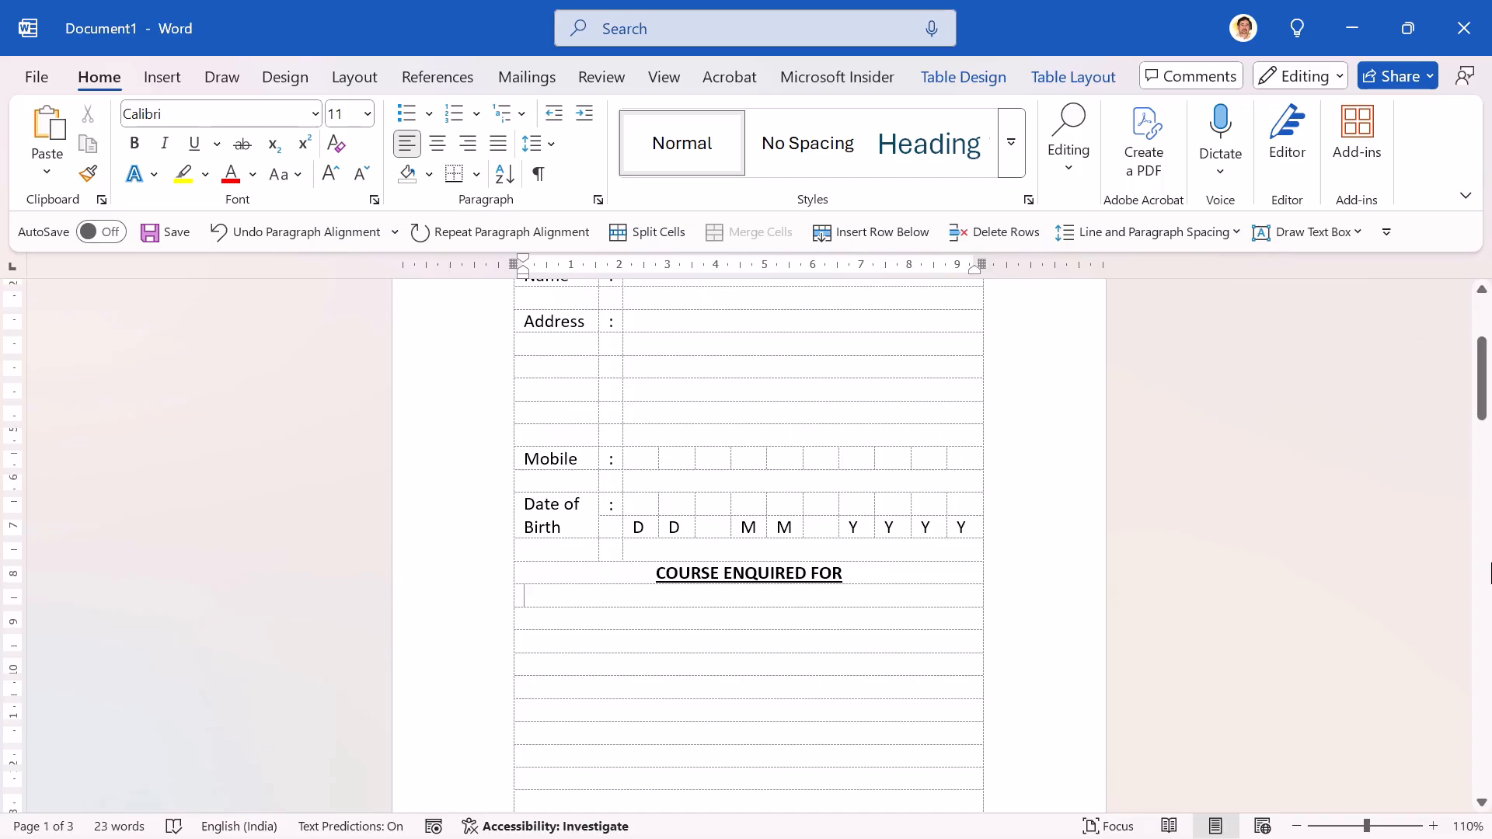
{"action": "key", "text": "alt+Tab"}
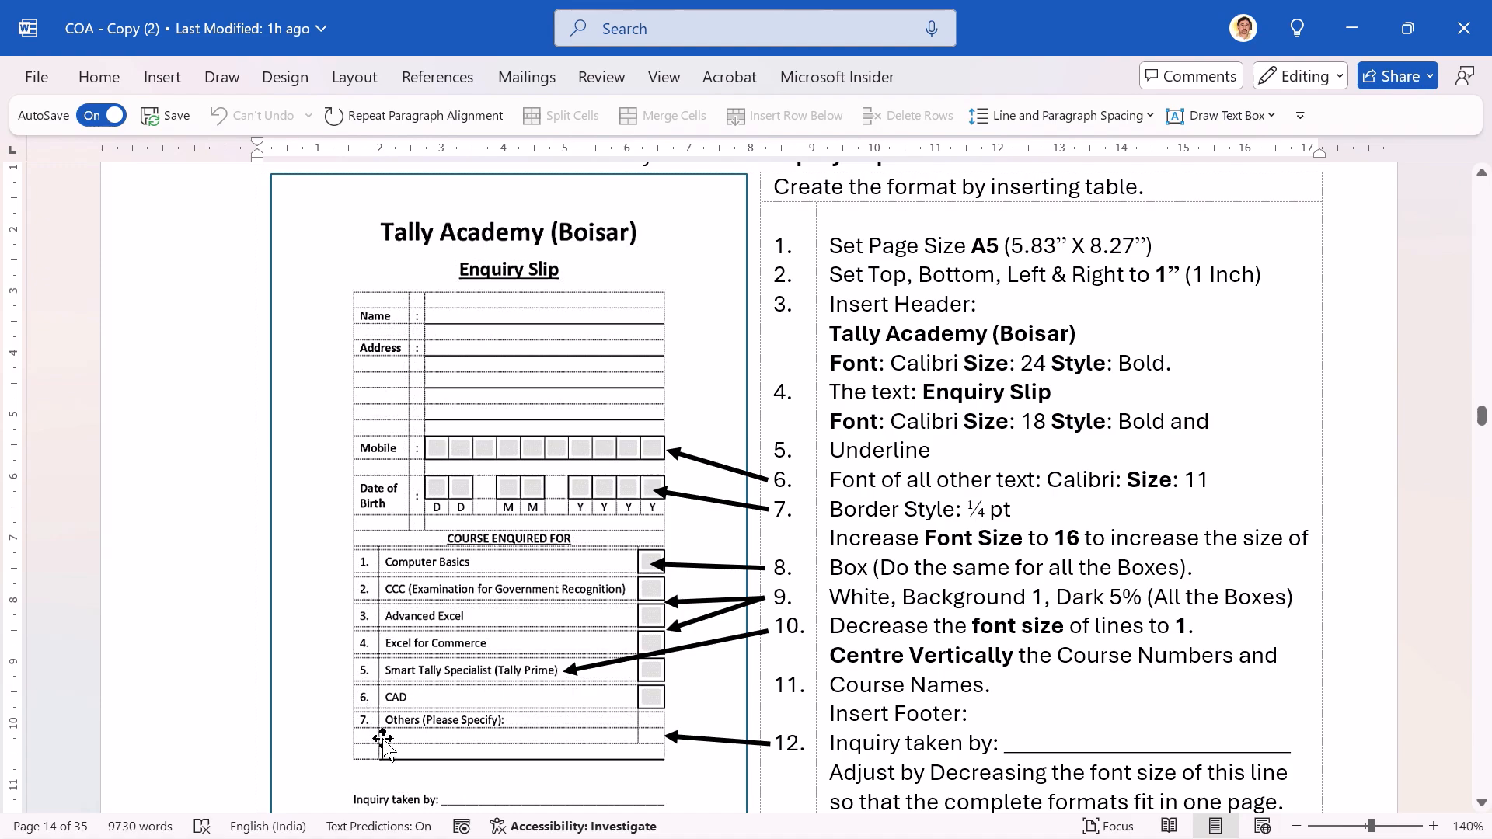
{"action": "key", "text": "alt+Tab"}
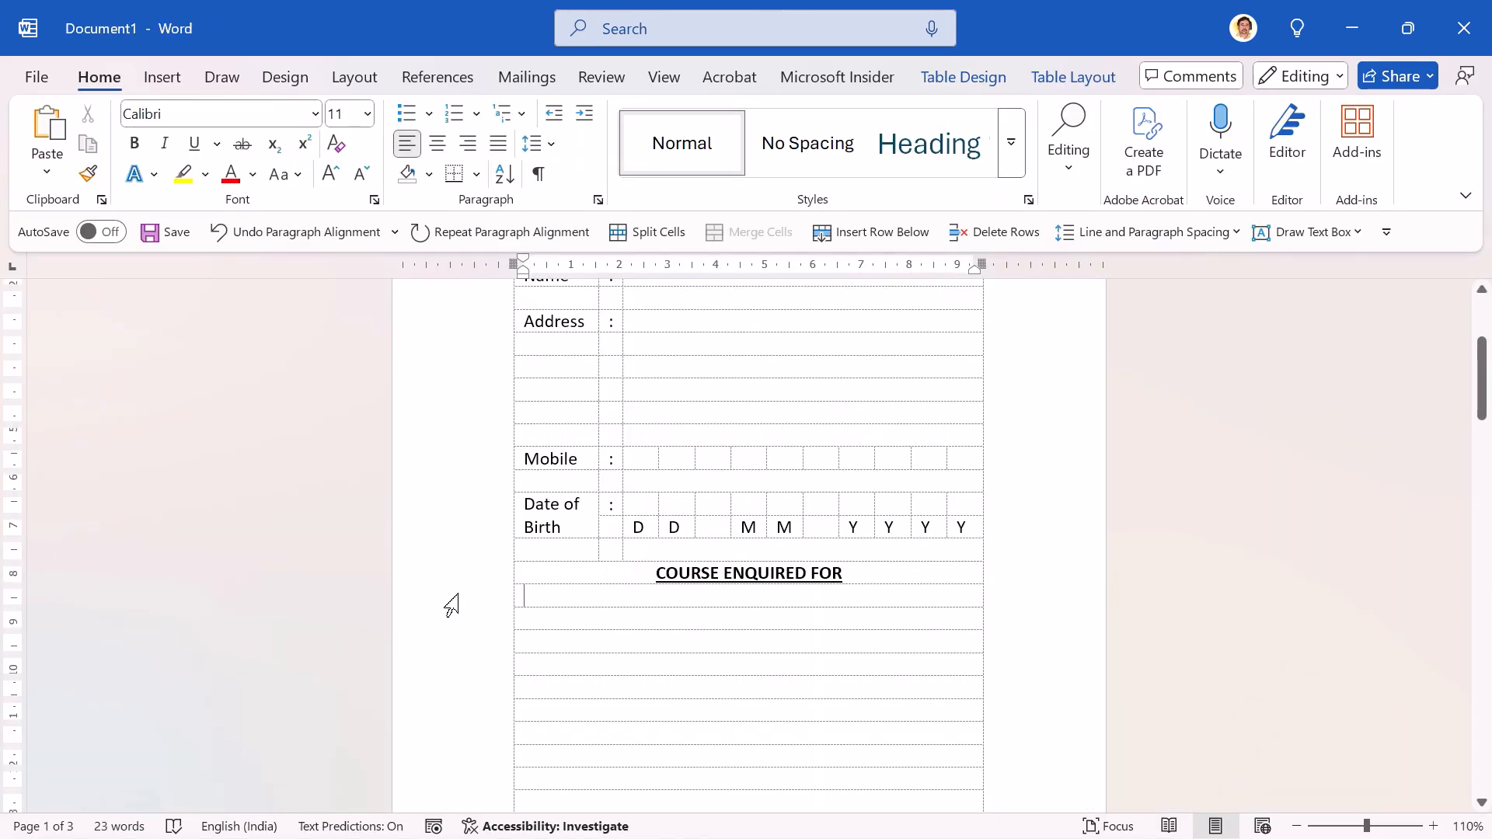
{"action": "key", "text": "shift+Down"}
{"action": "key", "text": "shift+Down"}
{"action": "key", "text": "shift+Down"}
{"action": "key", "text": "shift+Down"}
{"action": "key", "text": "shift+Down"}
{"action": "key", "text": "shift+Down"}
{"action": "key", "text": "shift+Down"}
{"action": "key", "text": "shift+Down"}
{"action": "key", "text": "shift+Down"}
{"action": "key", "text": "shift+Down"}
{"action": "key", "text": "shift+Down"}
{"action": "key", "text": "shift+Down"}
{"action": "key", "text": "shift+Down"}
{"action": "key", "text": "shift+Down"}
{"action": "key", "text": "shift+Down"}
{"action": "key", "text": "shift+Down"}
{"action": "key", "text": "shift+Up"}
{"action": "key", "text": "shift+Up"}
{"action": "key", "text": "shift+Up"}
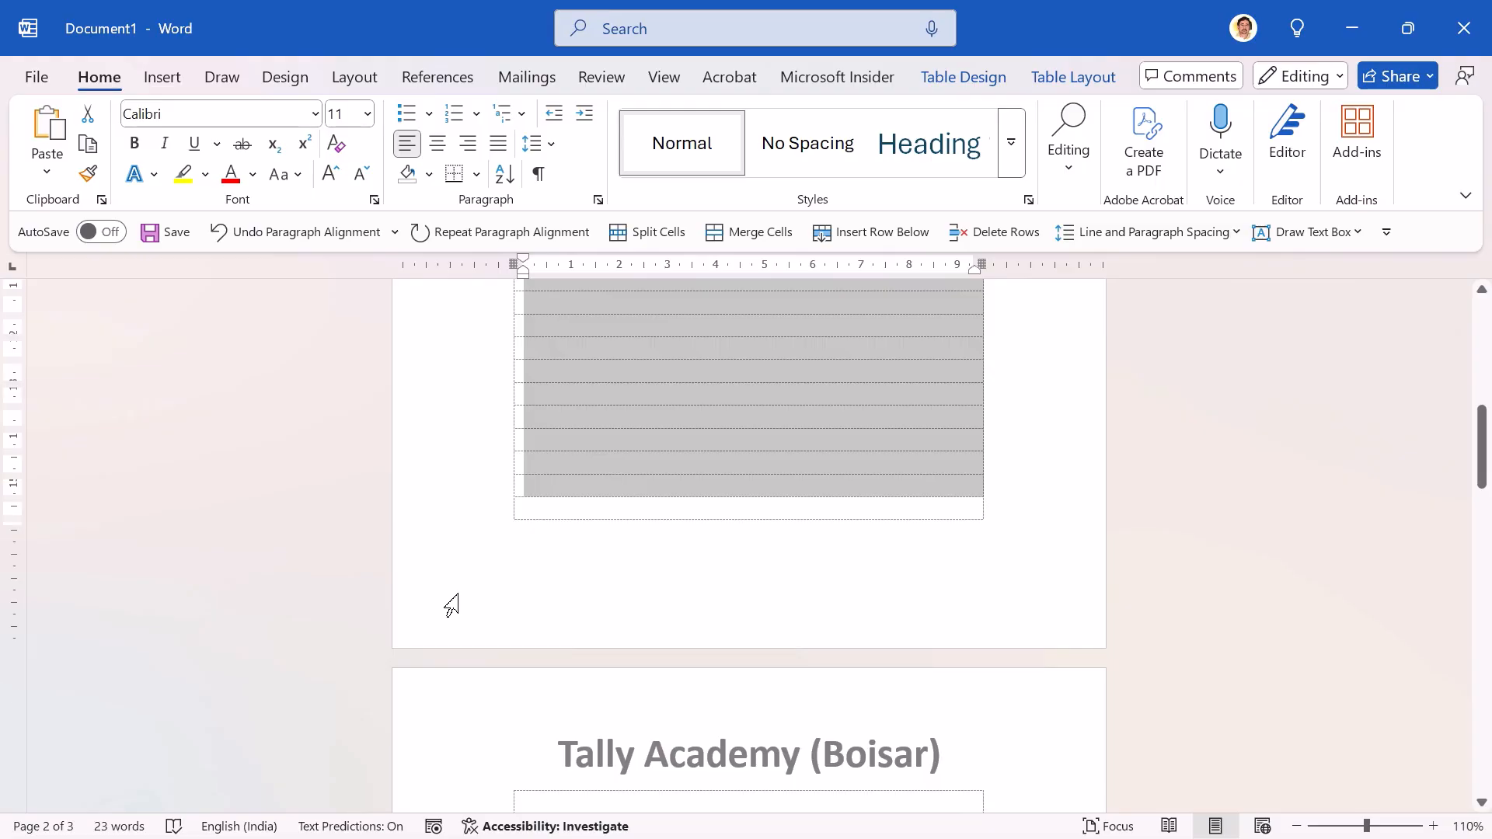
{"action": "key", "text": "shift+Down"}
{"action": "left_click", "coordinate": [1053, 82]}
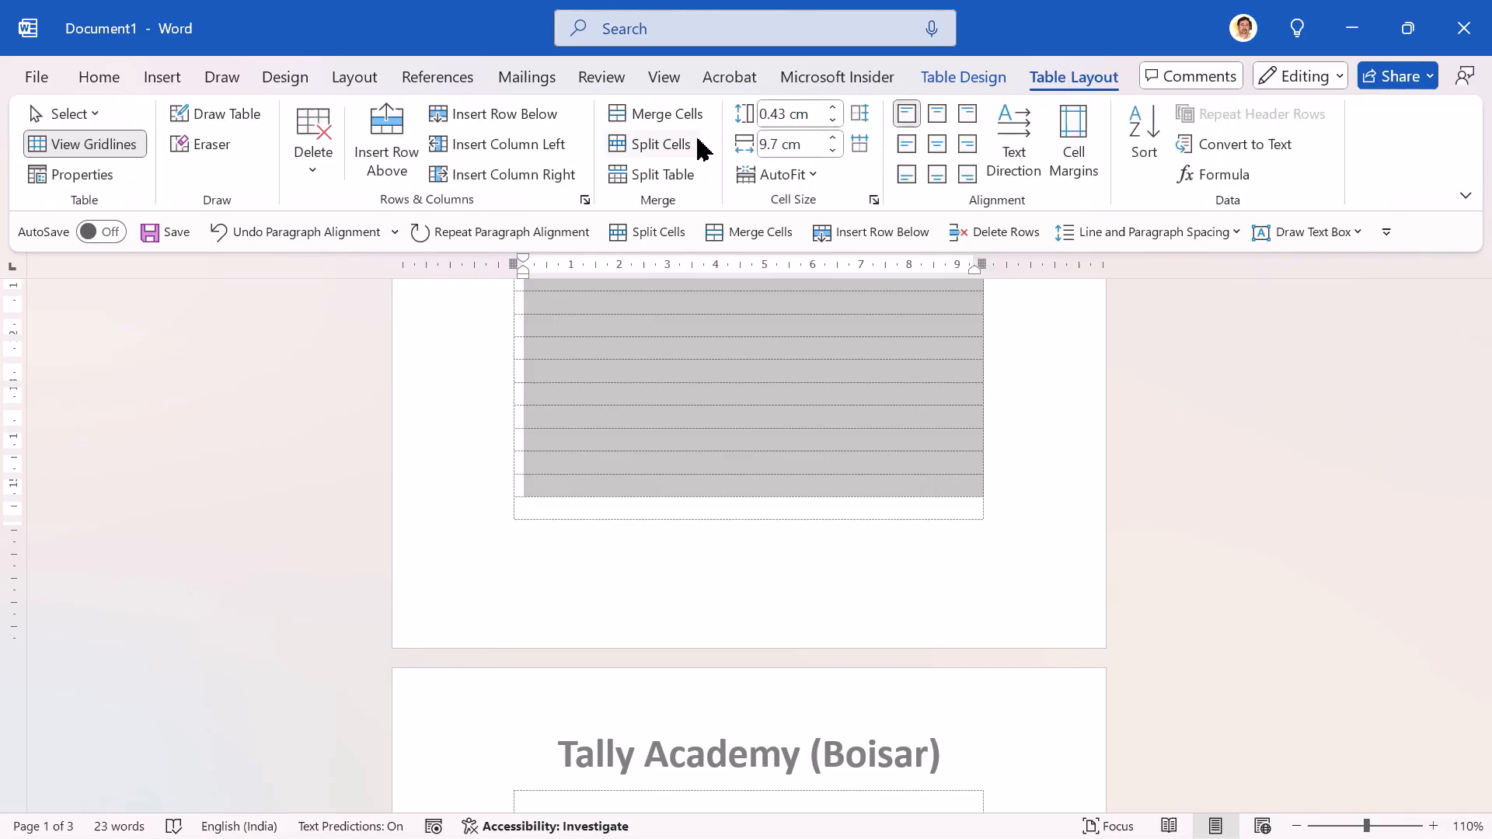
{"action": "left_click", "coordinate": [667, 146]}
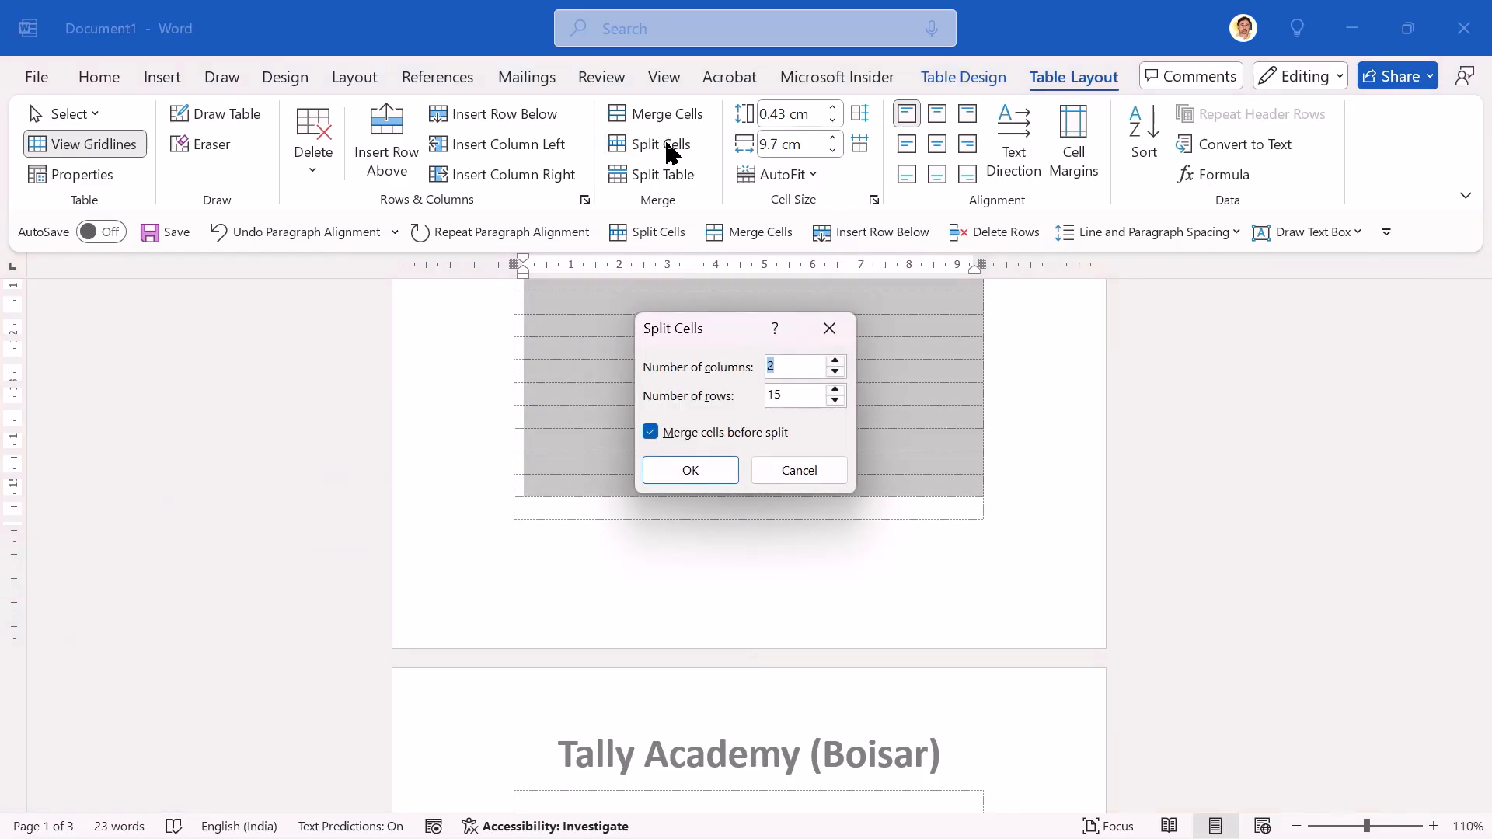
{"action": "type", "text": "3"}
{"action": "key", "text": "Return"}
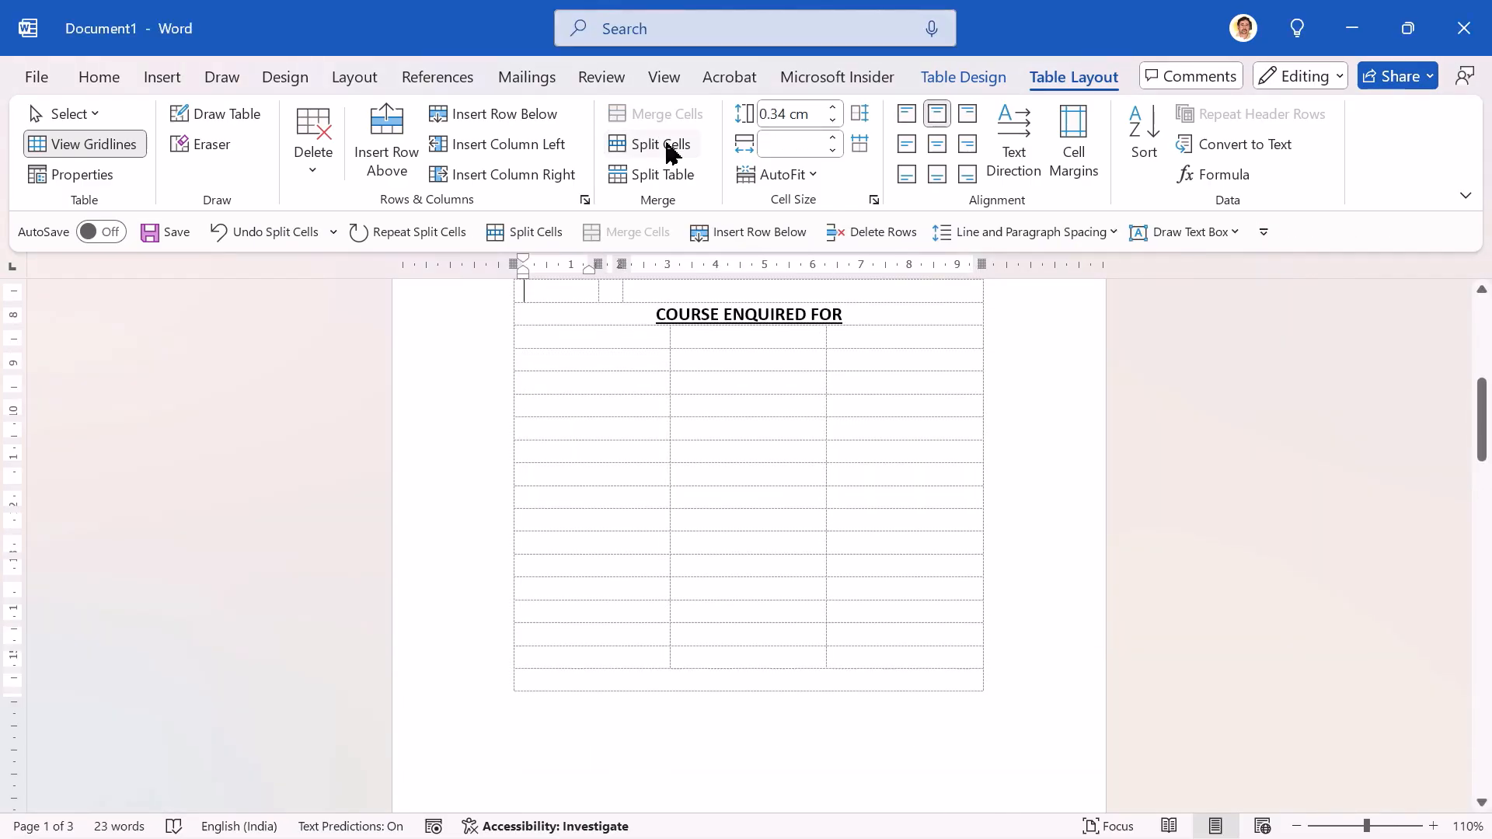
Step: Number the course list "1." to "7." in the first column, starting in the second row below the heading and using every other row
{"action": "key", "text": "Down"}
{"action": "key", "text": "Down"}
{"action": "key", "text": "Down"}
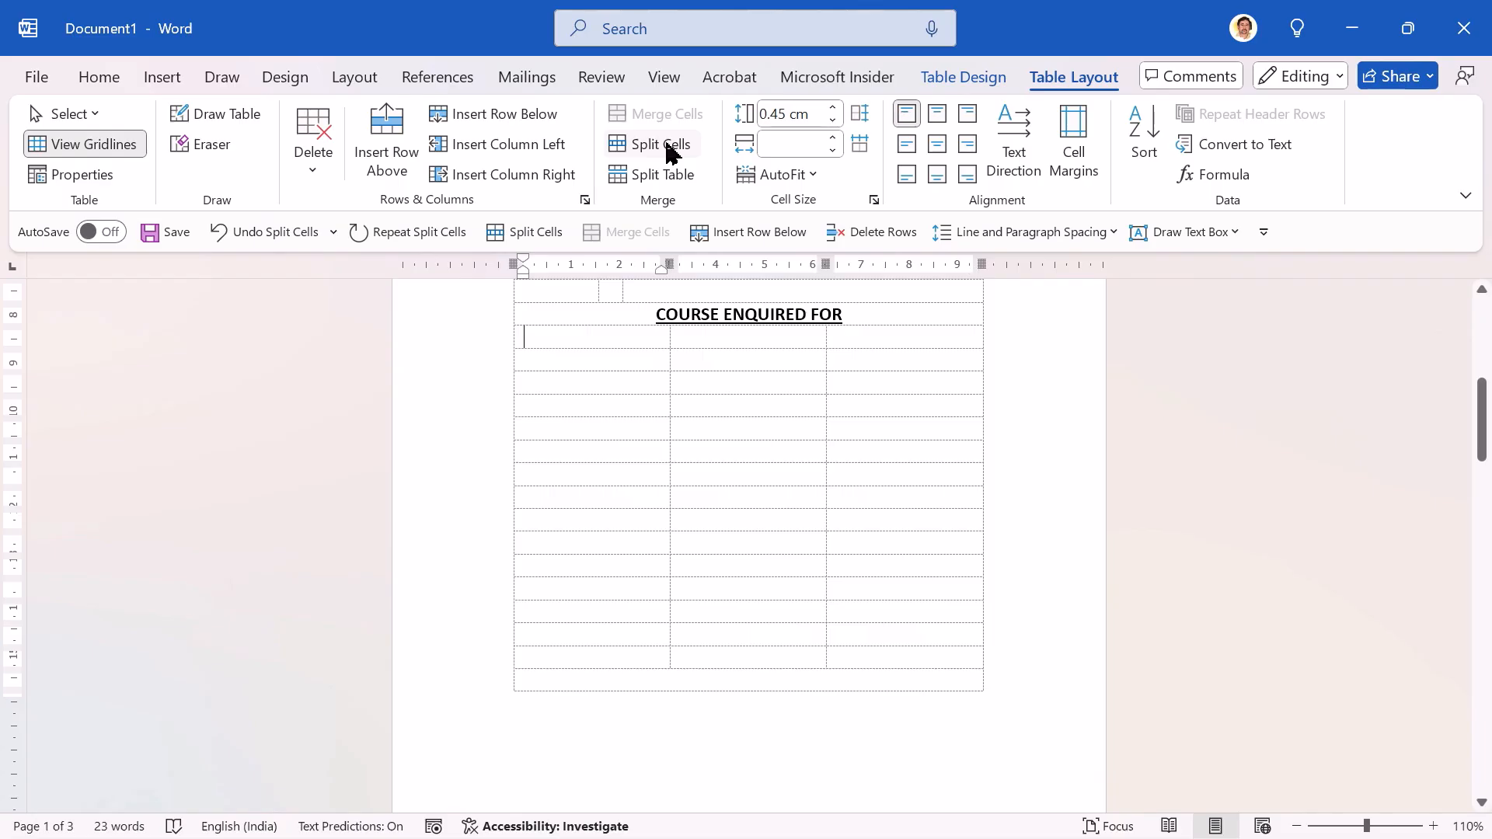
{"action": "type", "text": "1."}
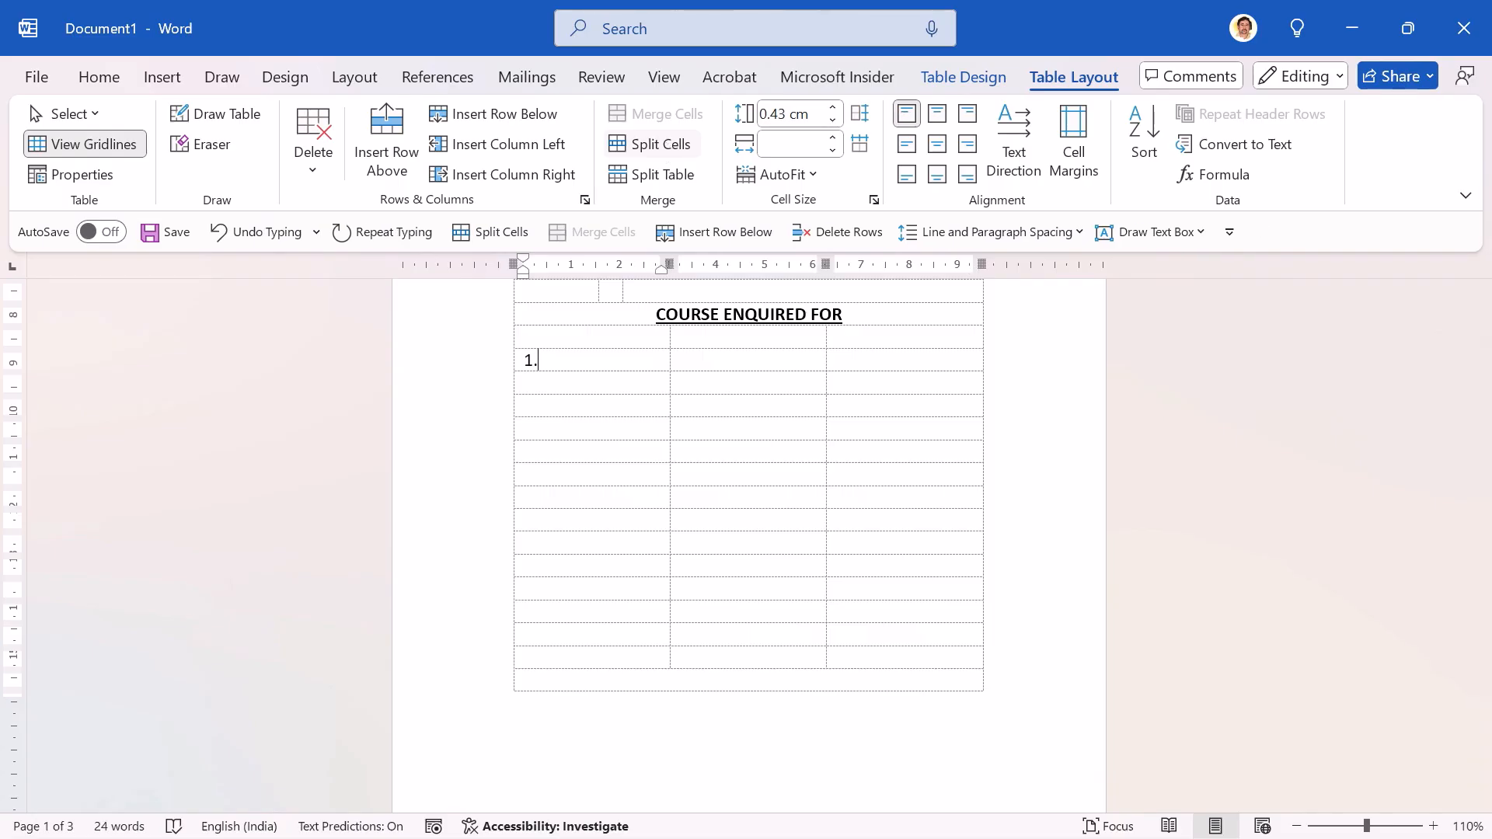
{"action": "key", "text": "Up"}
{"action": "key", "text": "Down"}
{"action": "type", "text": "2."}
{"action": "key", "text": "Down"}
{"action": "key", "text": "Down"}
{"action": "type", "text": "3."}
{"action": "key", "text": "Down"}
{"action": "key", "text": "Down"}
{"action": "type", "text": "4."}
{"action": "key", "text": "Down"}
{"action": "type", "text": "5."}
{"action": "key", "text": "Down"}
{"action": "type", "text": "6.7."}
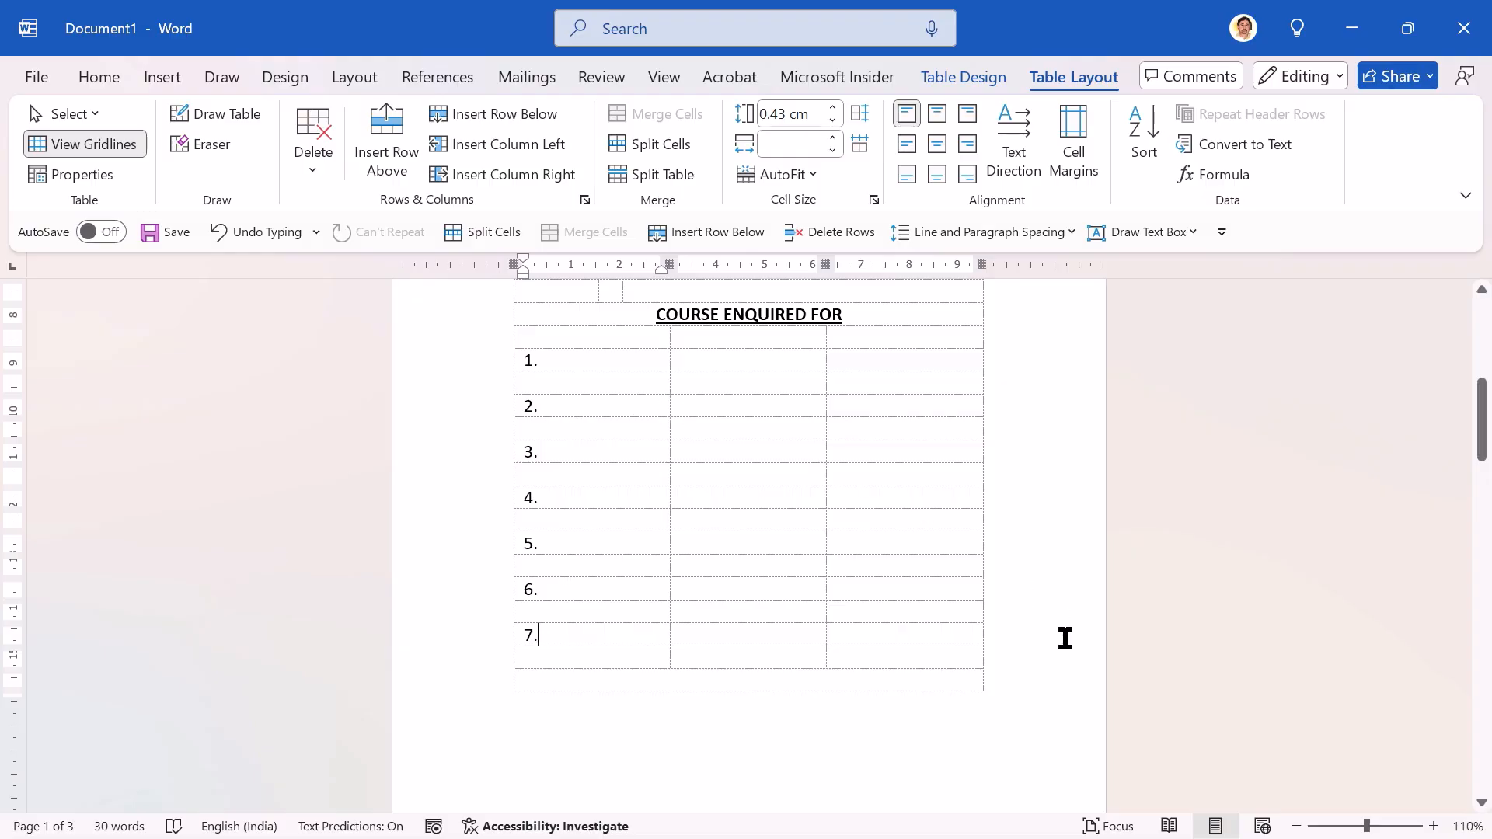
{"action": "left_click", "coordinate": [1296, 827]}
{"action": "left_click", "coordinate": [1296, 827]}
{"action": "left_click", "coordinate": [1296, 827]}
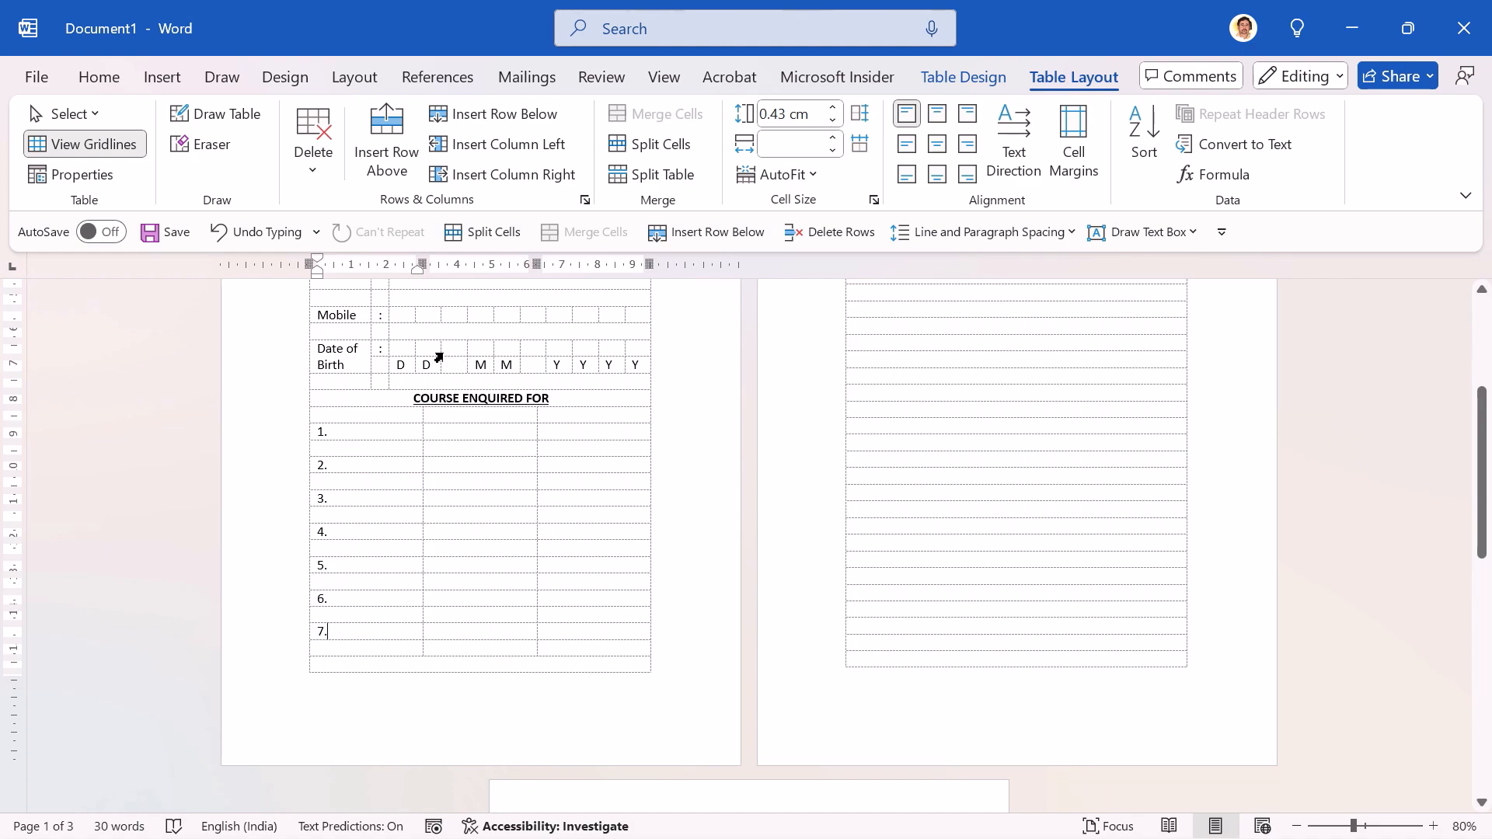
{"action": "left_click", "coordinate": [388, 420]}
{"action": "left_click", "coordinate": [438, 414]}
{"action": "key", "text": "shift+Down"}
{"action": "key", "text": "shift+Down"}
{"action": "key", "text": "shift+Down"}
{"action": "key", "text": "shift+Down"}
{"action": "key", "text": "shift+Down"}
{"action": "key", "text": "shift+Down"}
{"action": "key", "text": "shift+Down"}
{"action": "key", "text": "shift+Down"}
{"action": "key", "text": "shift+Down"}
{"action": "key", "text": "shift+Down"}
{"action": "key", "text": "shift+Down"}
{"action": "key", "text": "shift+Down"}
{"action": "key", "text": "shift+Down"}
{"action": "key", "text": "shift+Down"}
{"action": "key", "text": "shift+Down"}
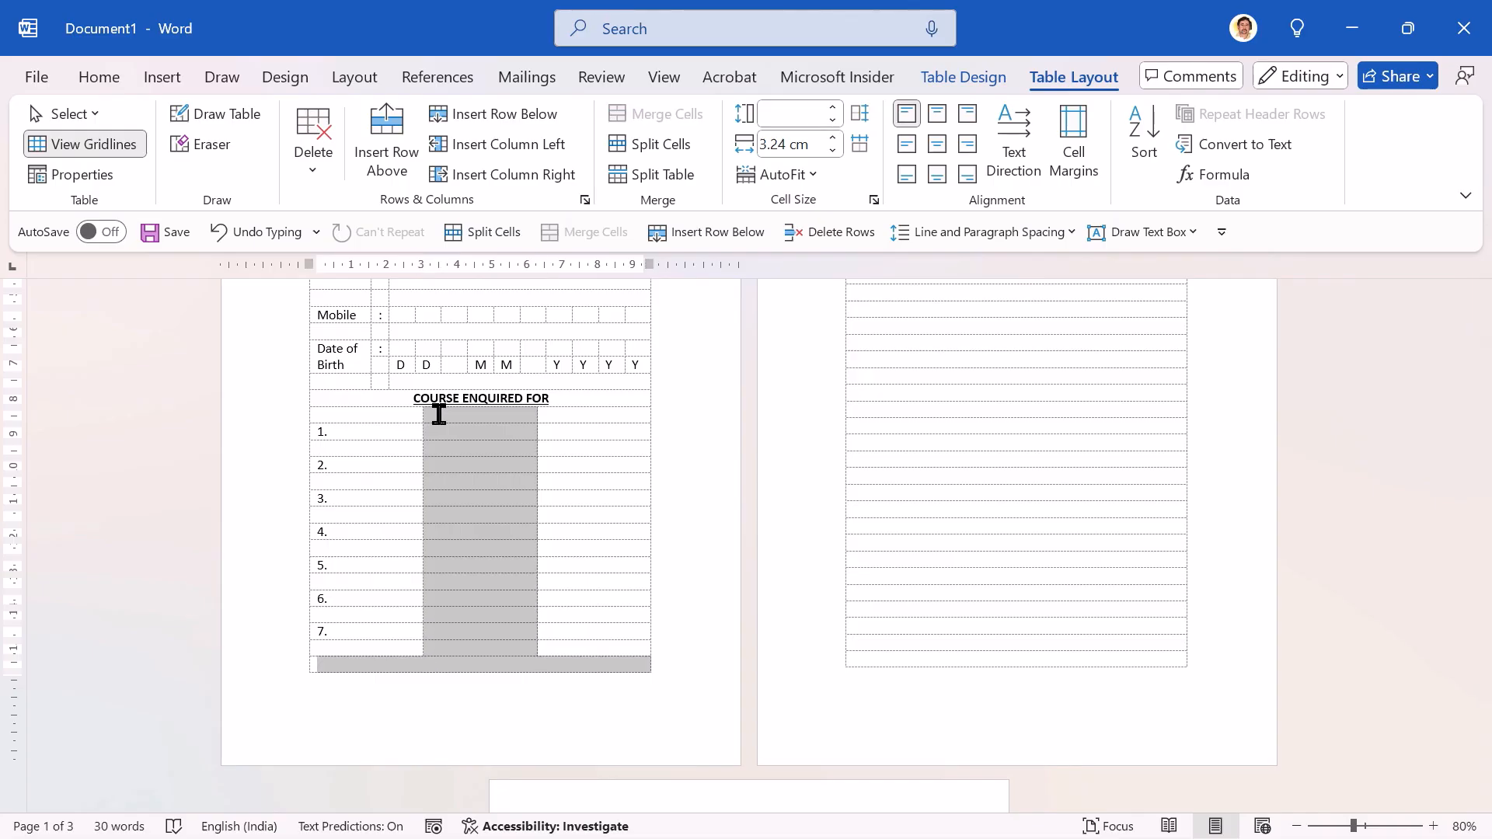
{"action": "key", "text": "shift+Up"}
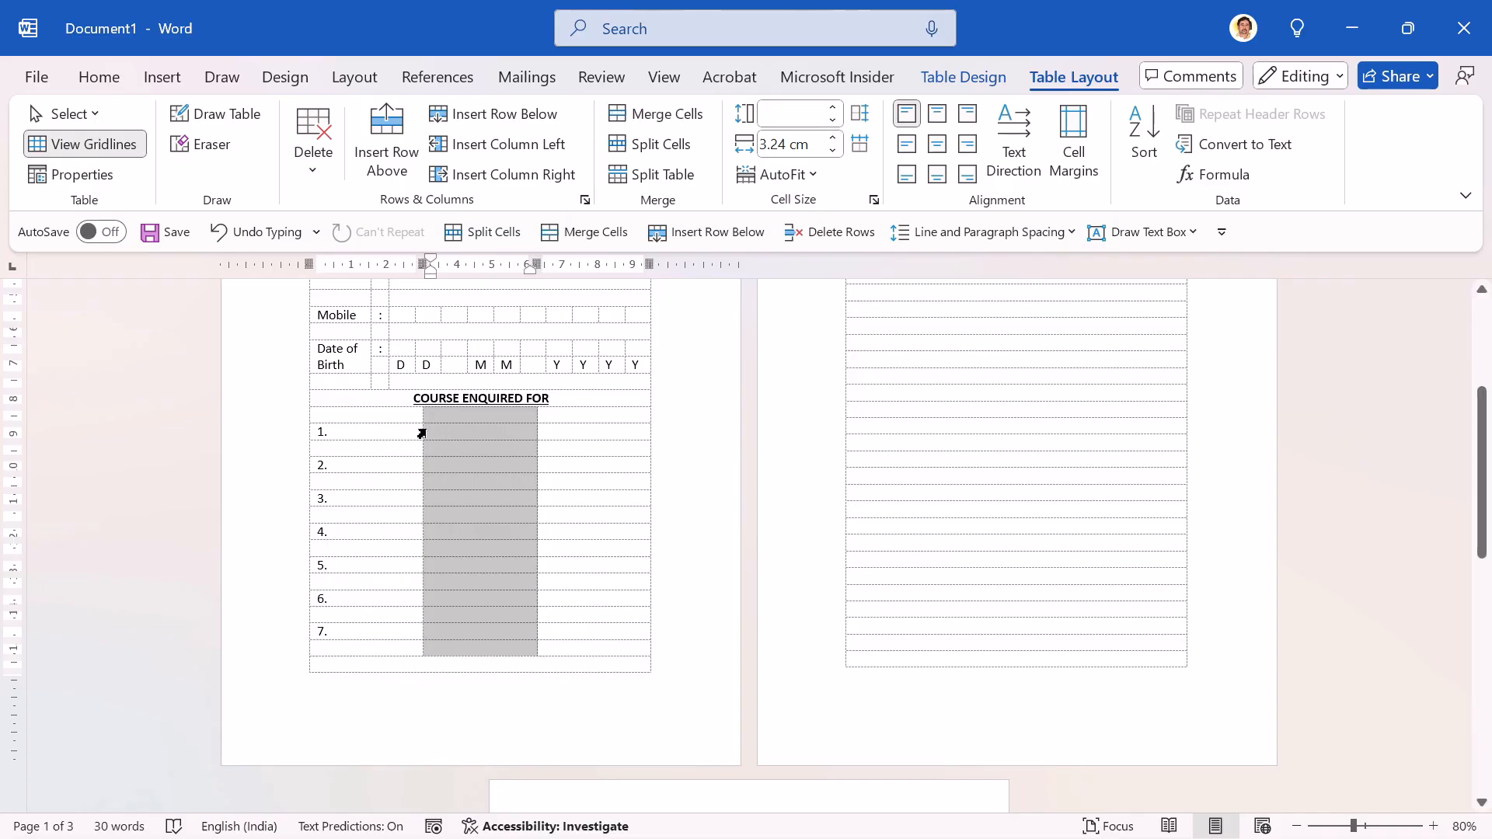
{"action": "key", "text": "Left"}
{"action": "key", "text": "Left"}
{"action": "key", "text": "Left"}
{"action": "key", "text": "Left"}
{"action": "key", "text": "Left"}
{"action": "key", "text": "Left"}
{"action": "key", "text": "Left"}
{"action": "key", "text": "Left"}
{"action": "key", "text": "Left"}
{"action": "key", "text": "Left"}
{"action": "key", "text": "Left"}
{"action": "key", "text": "Left"}
{"action": "key", "text": "Left"}
{"action": "key", "text": "Left"}
{"action": "key", "text": "Left"}
{"action": "key", "text": "Left"}
{"action": "key", "text": "Left"}
{"action": "key", "text": "Left"}
{"action": "key", "text": "Left"}
{"action": "key", "text": "Left"}
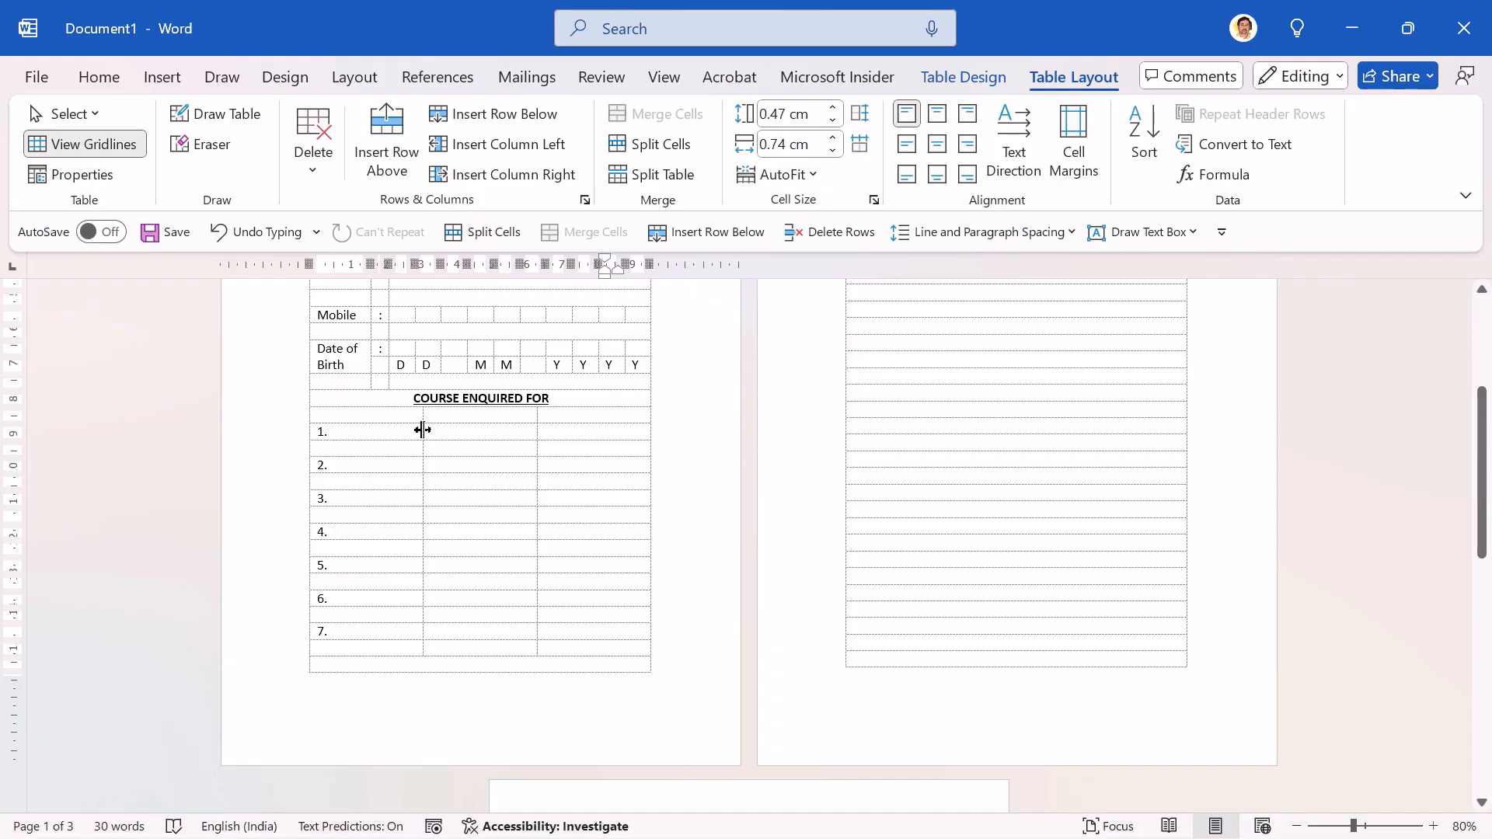
Step: Narrow the first and third columns of the course list to number and tick-box width, widening the middle column between them
{"action": "left_click_drag", "start_coordinate": [422, 429], "coordinate": [338, 430]}
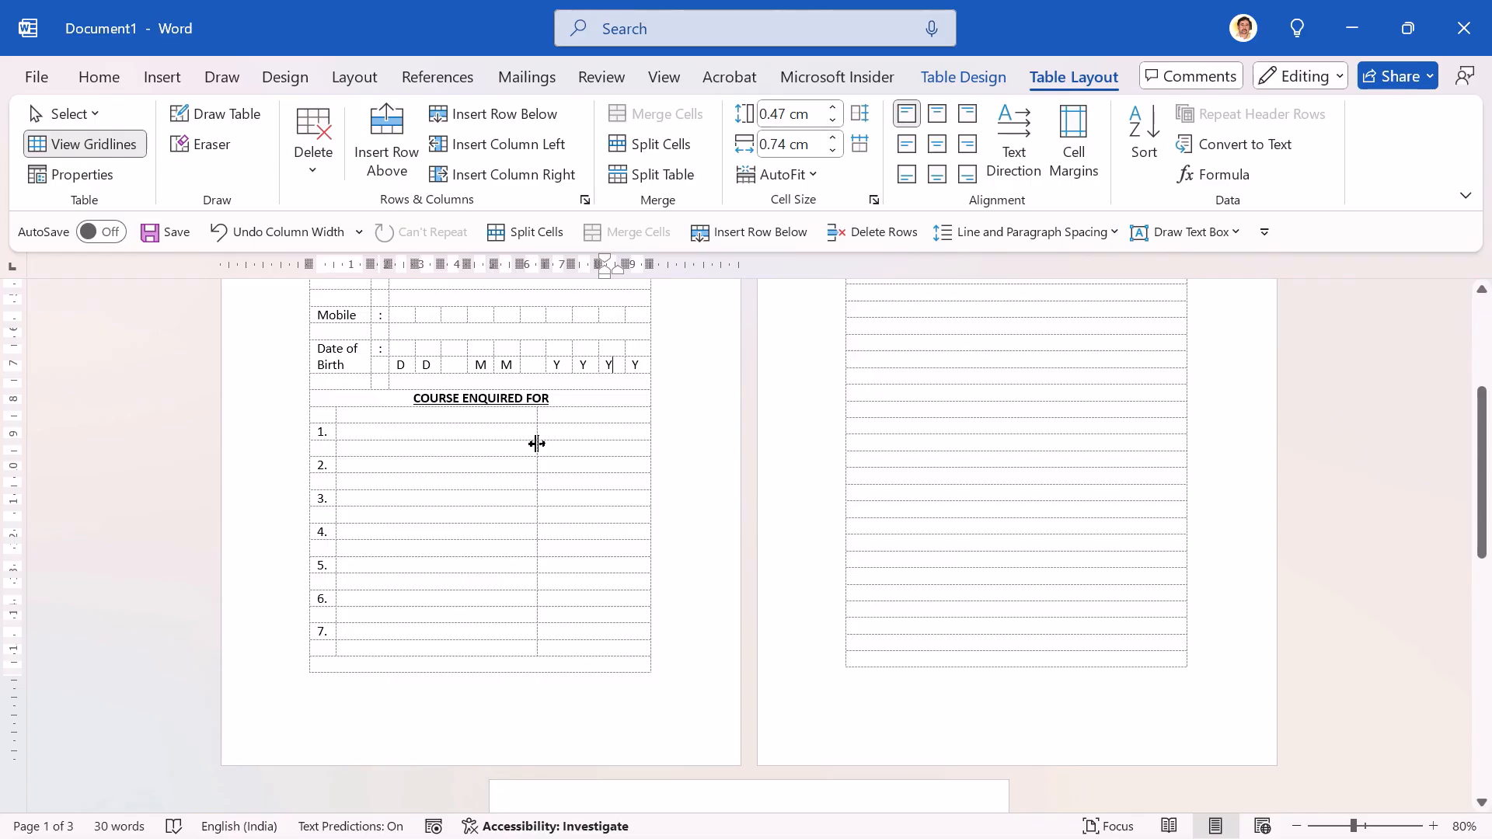
{"action": "left_click_drag", "start_coordinate": [536, 443], "coordinate": [626, 443]}
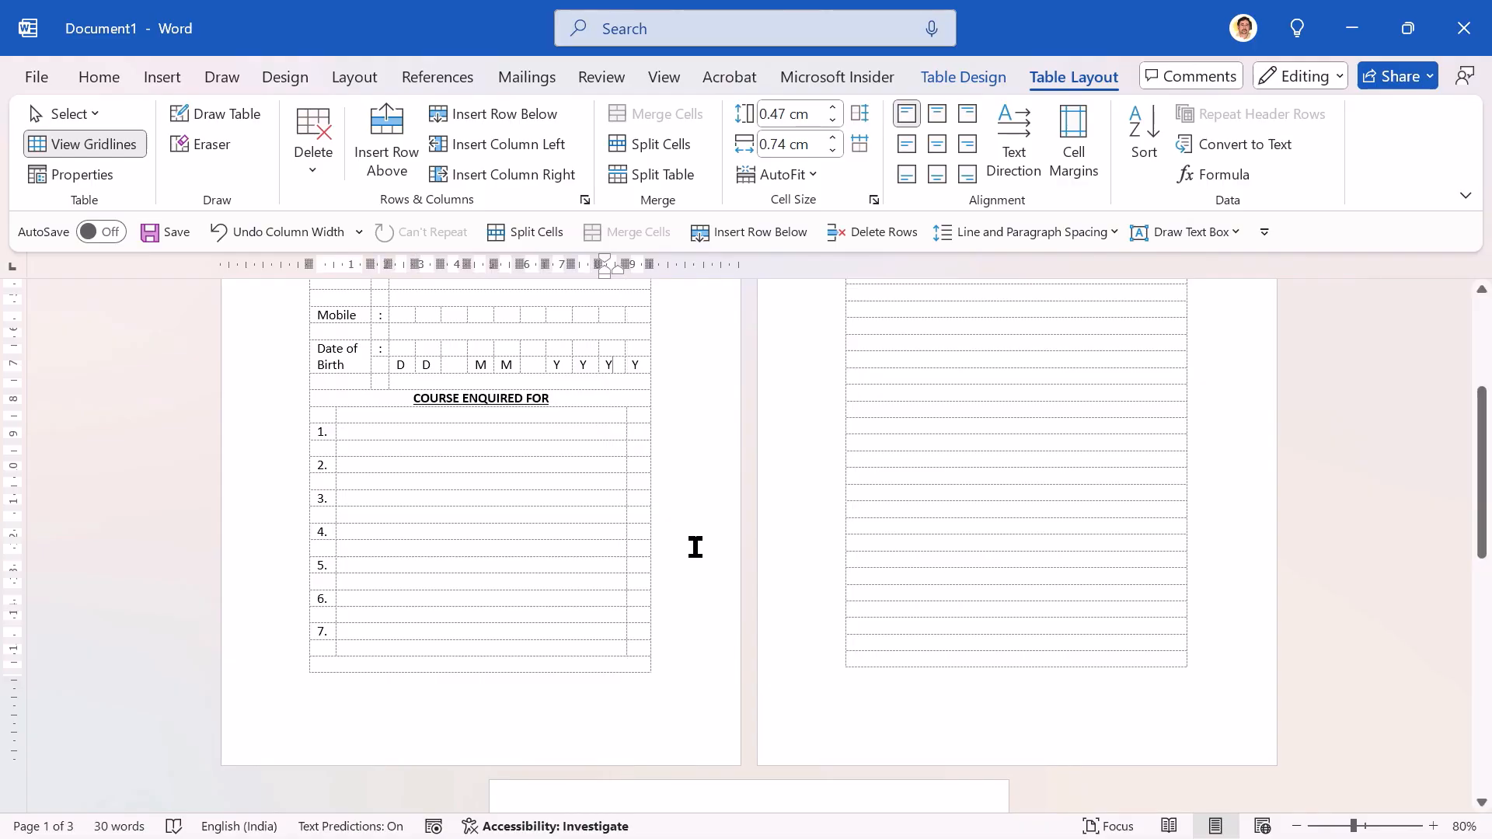
Step: Fill in courses 1–7: Computer Basics, CCC (Examination for Government Recognition), Advanced Excel, Excel for Commerce, Smart Tally Specialist (Tally Prime), CAD, Others (Please Specify):
{"action": "left_click", "coordinate": [1434, 827]}
{"action": "left_click", "coordinate": [1434, 826]}
{"action": "left_click", "coordinate": [1434, 826]}
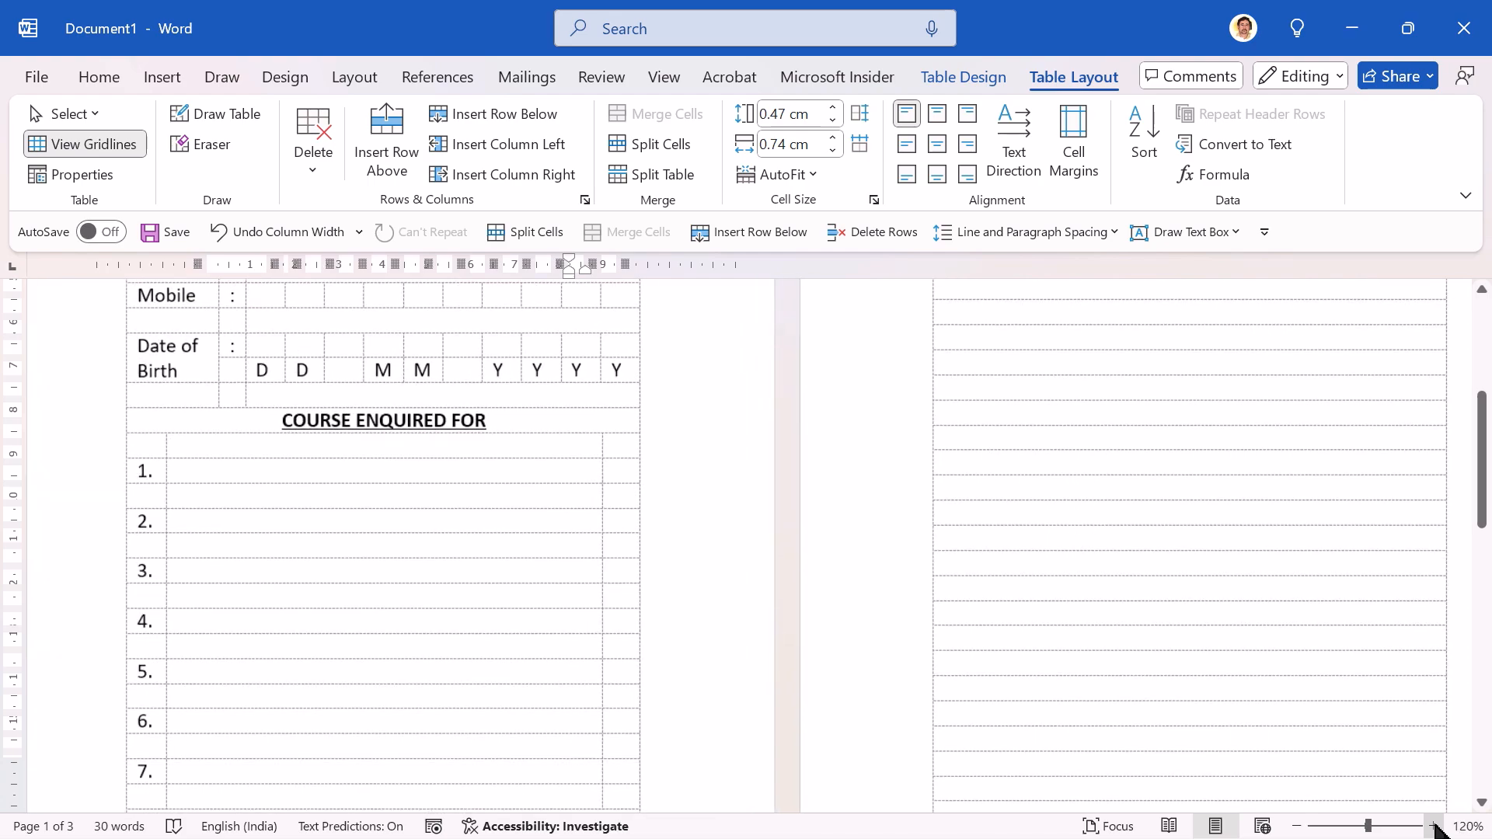
{"action": "left_click", "coordinate": [1434, 826]}
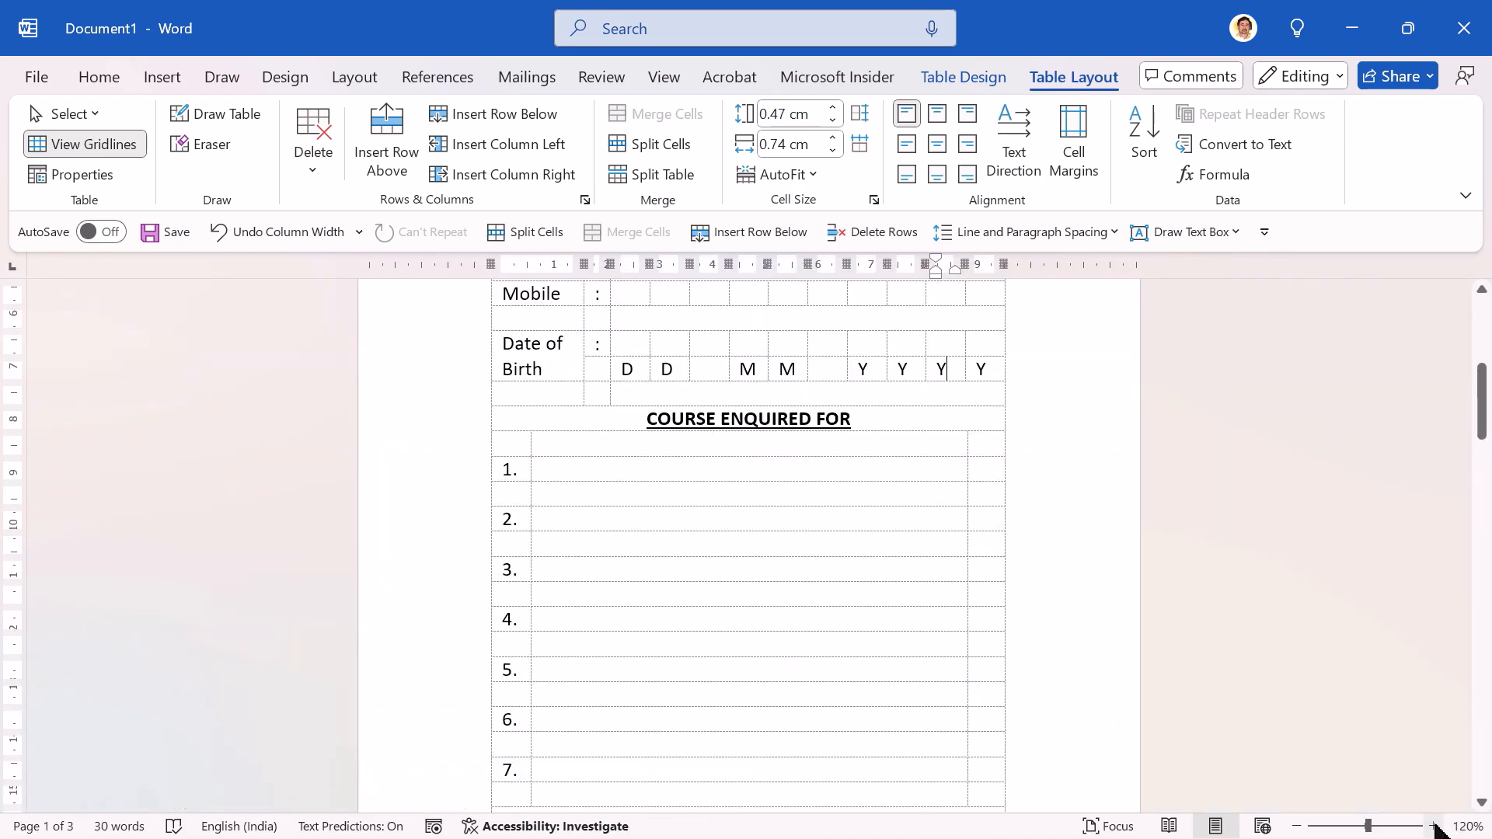
{"action": "left_click", "coordinate": [545, 464]}
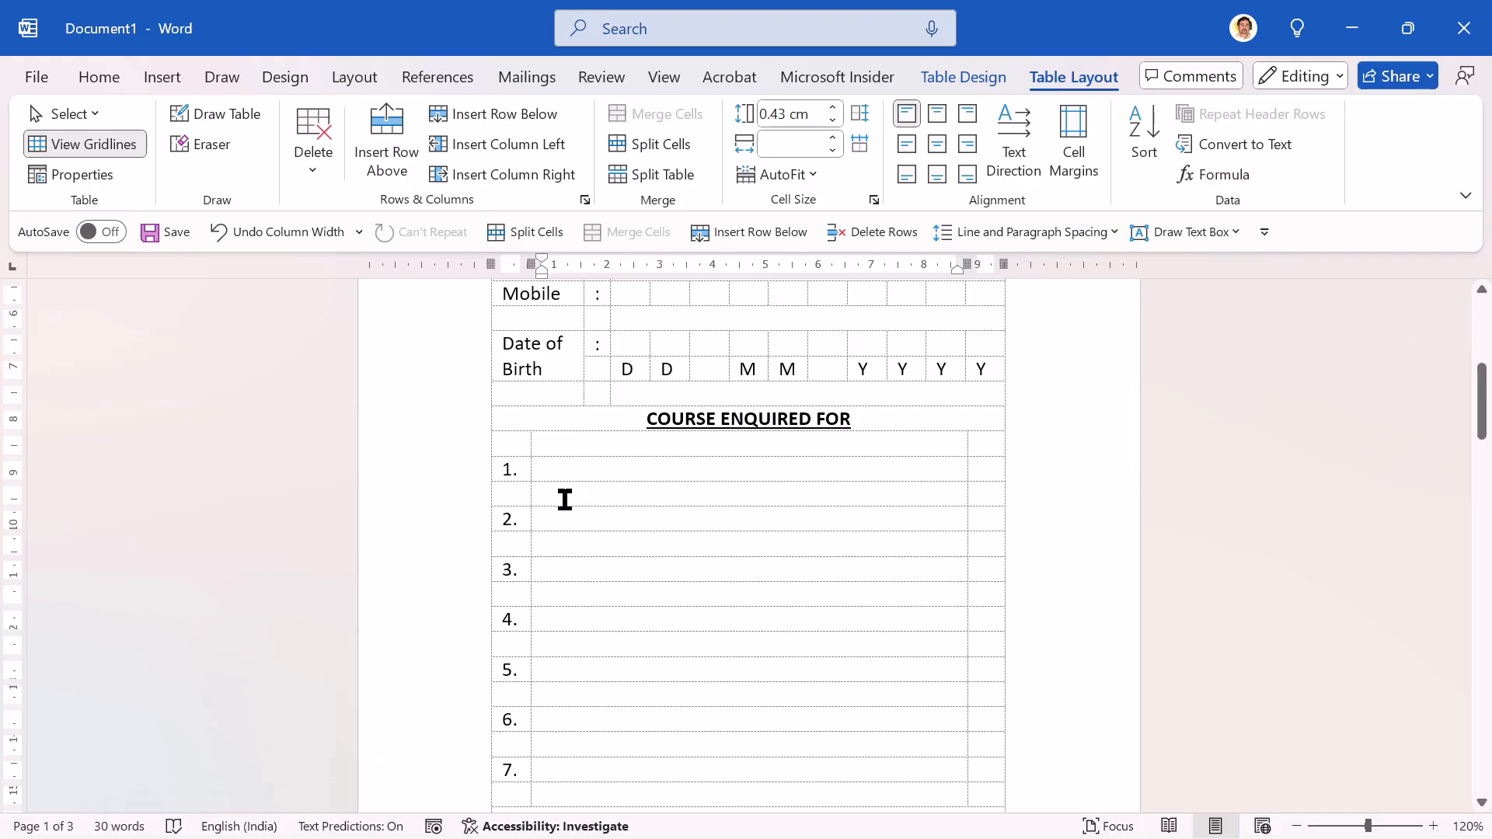
{"action": "type", "text": "Computer Basics CCC (Examination for Government Recognition) Advanced Excel Excel for Commerce Smart Tally Specialist (Tally Prime) CAD Others (Please Specify):"}
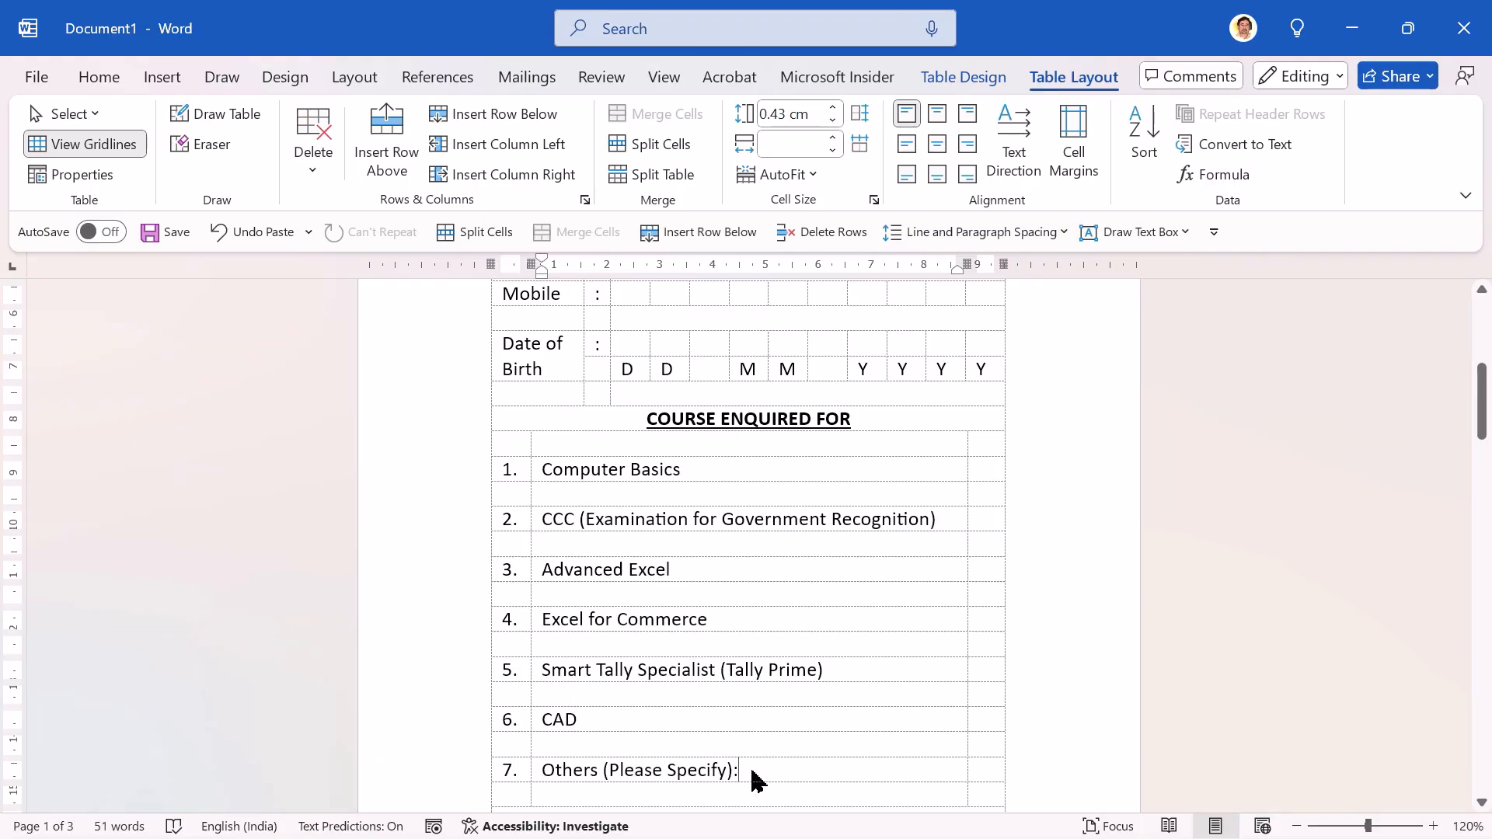
Step: Set the font size to 16 in the empty last-column cell of the Computer Basics row
{"action": "left_click", "coordinate": [988, 472]}
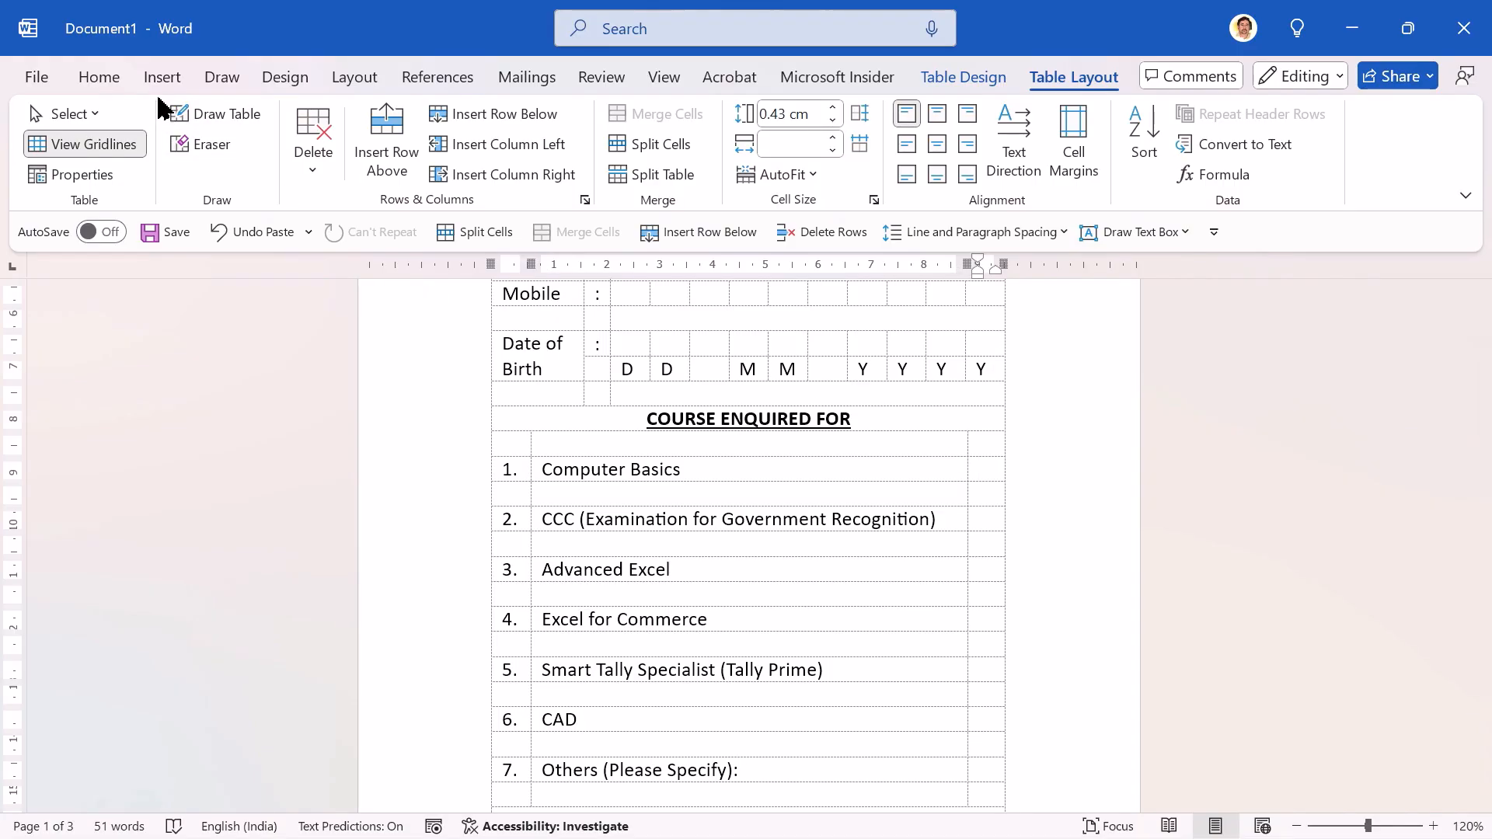
{"action": "left_click", "coordinate": [100, 77]}
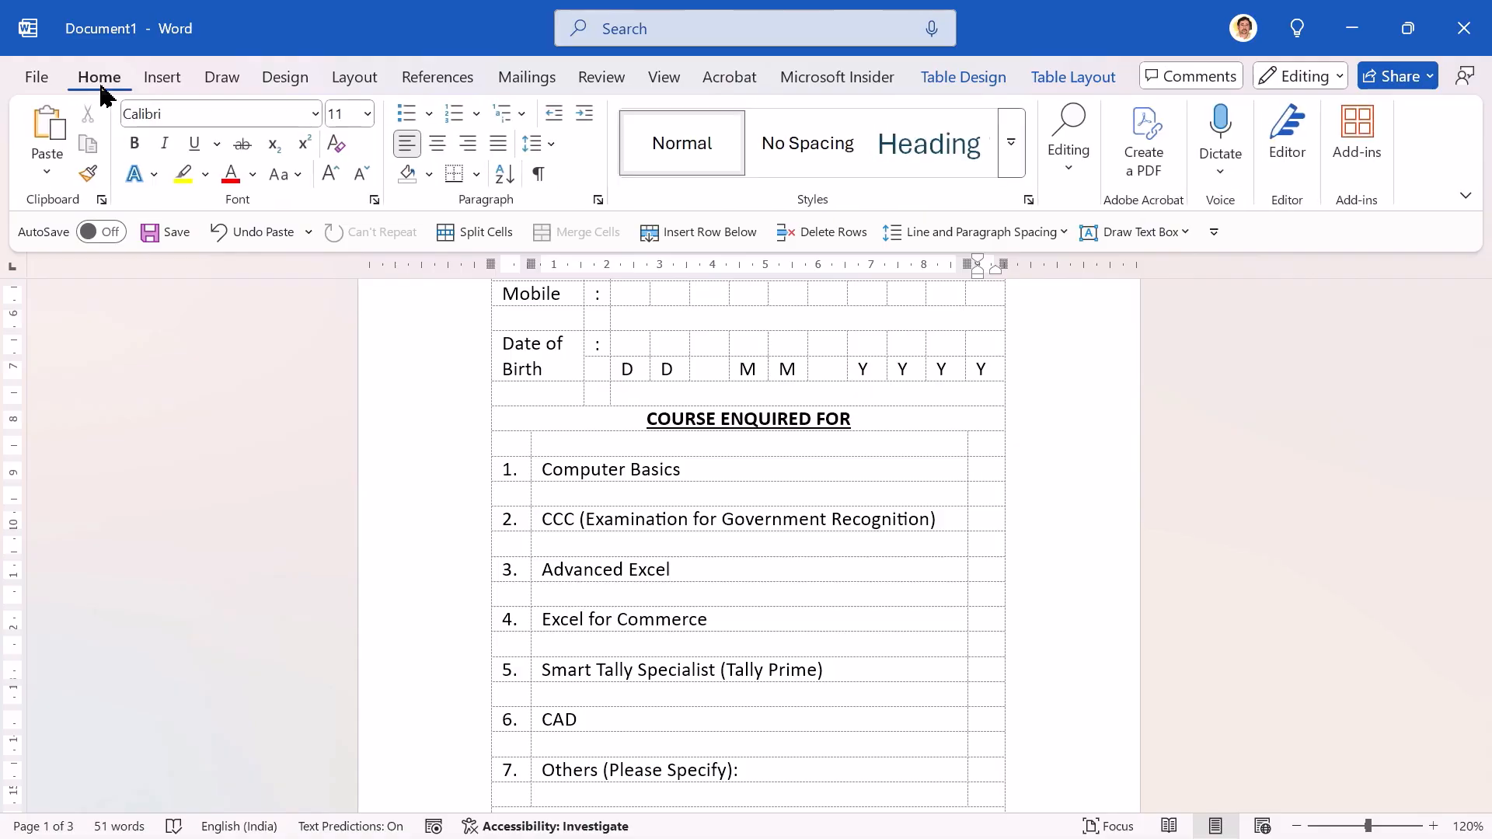
{"action": "left_click", "coordinate": [353, 118]}
{"action": "type", "text": "16"}
{"action": "key", "text": "Return"}
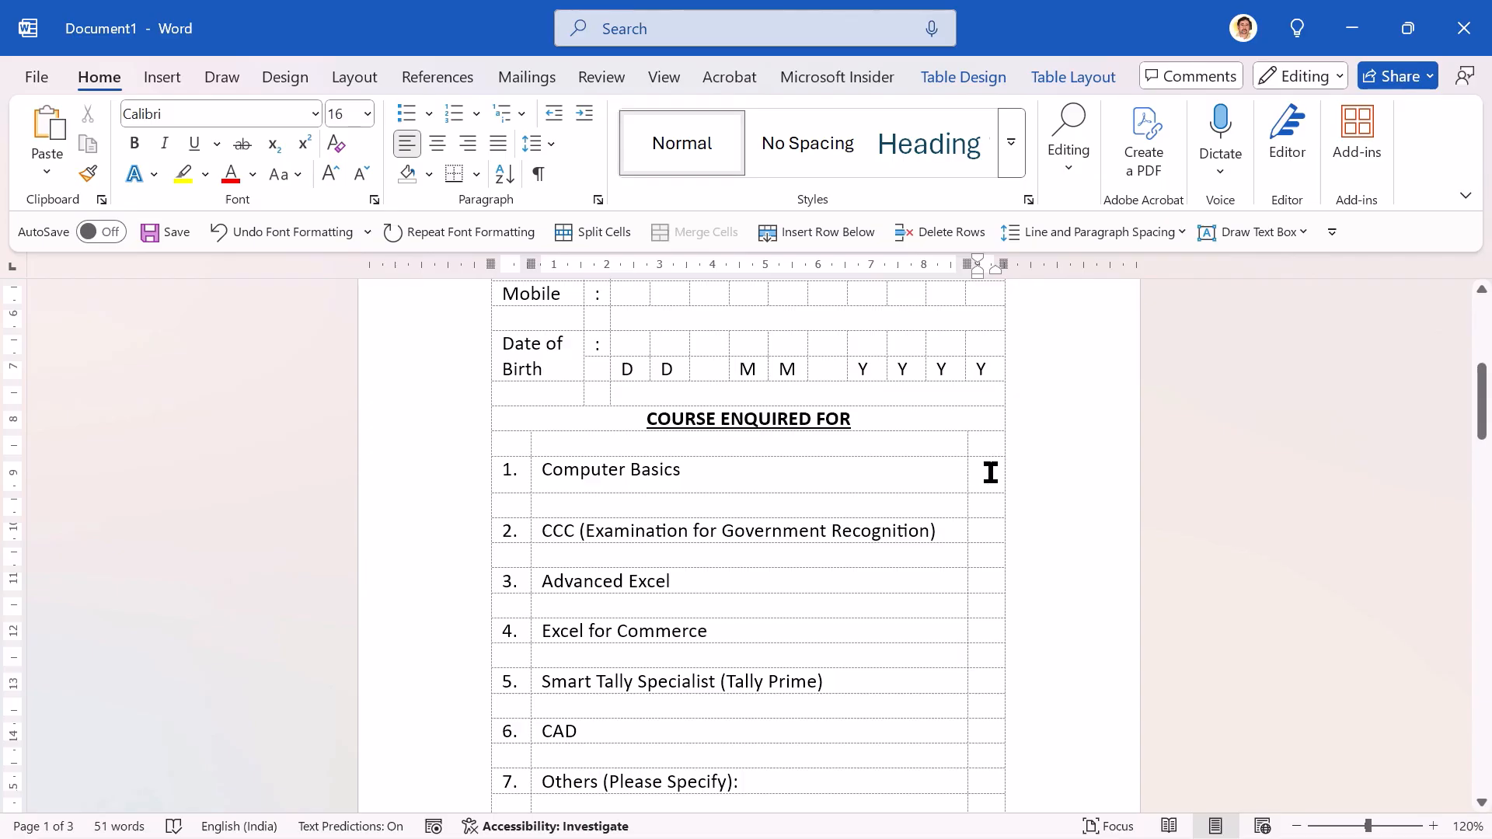
Step: Repeat the size 16 font formatting in the empty last-column cells of course rows 2 to 6
{"action": "key", "text": "Down"}
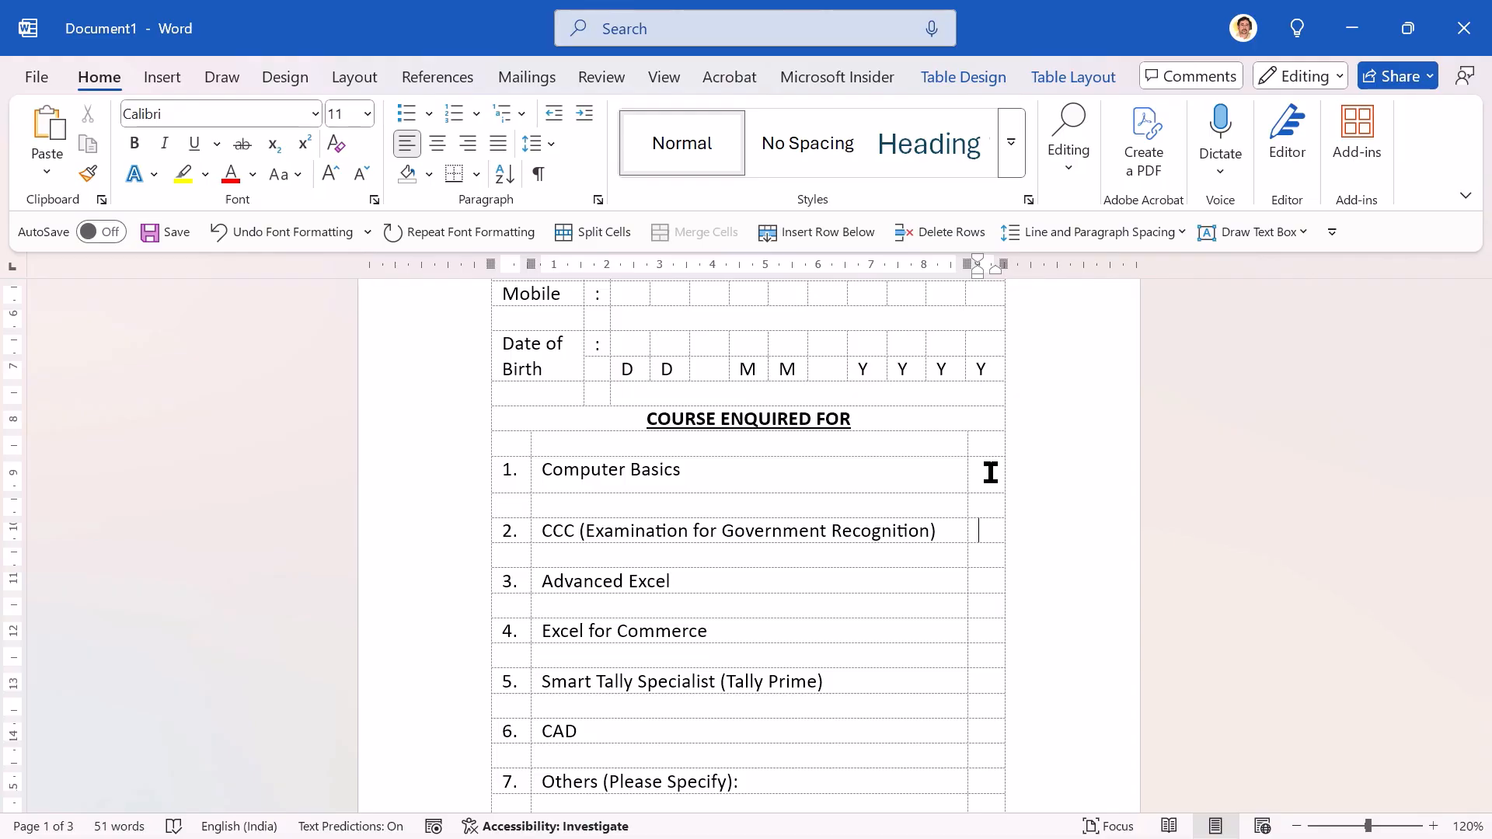
{"action": "key", "text": "Down"}
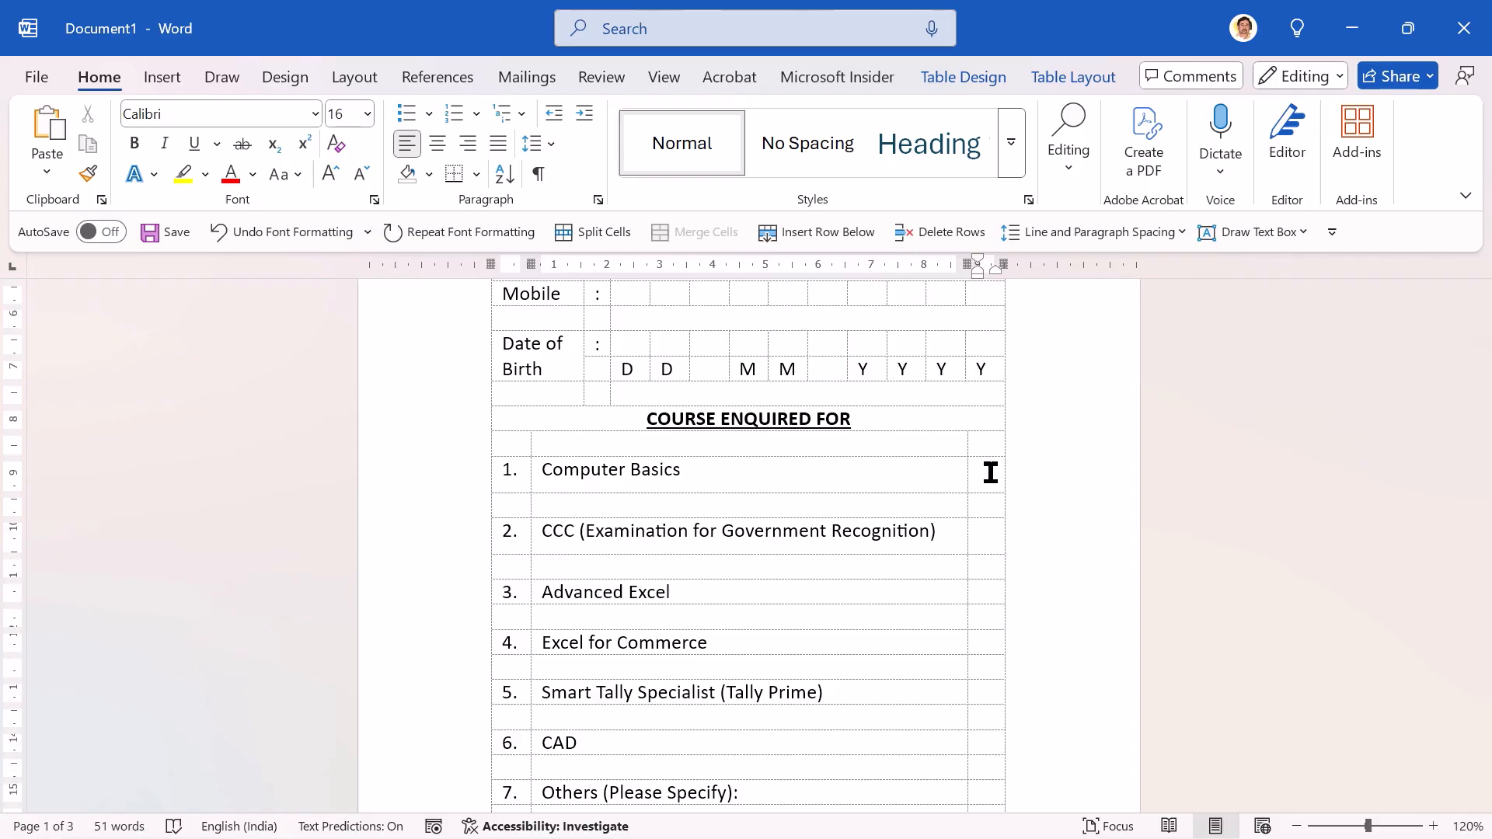
{"action": "key", "text": "Down"}
{"action": "key", "text": "Down"}
{"action": "key", "text": "ctrl+y"}
{"action": "key", "text": "Down"}
{"action": "key", "text": "Down"}
{"action": "key", "text": "ctrl+y"}
{"action": "key", "text": "Down"}
{"action": "key", "text": "Down"}
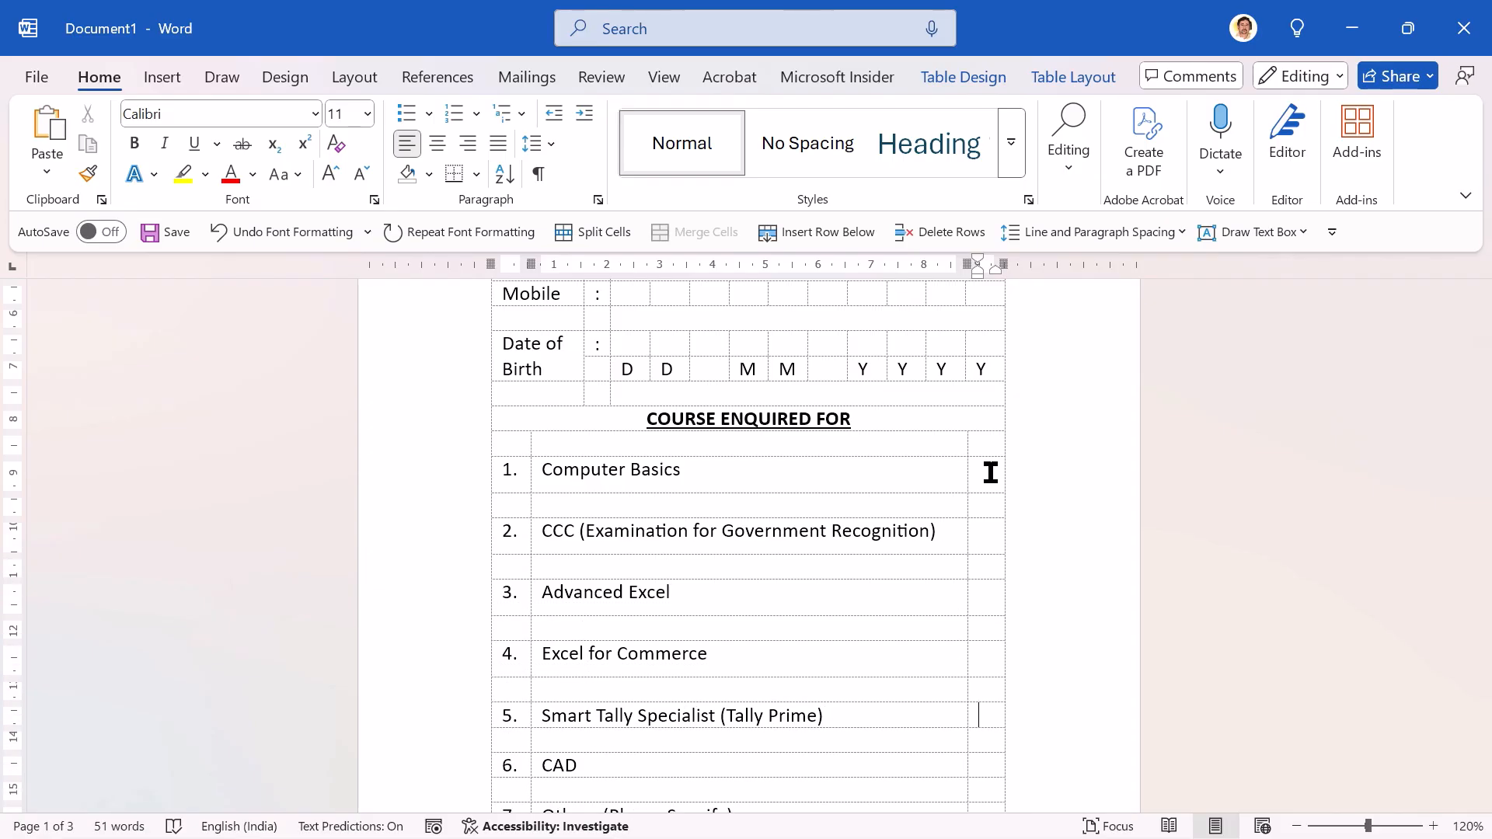
{"action": "key", "text": "ctrl+y"}
{"action": "key", "text": "Down"}
{"action": "key", "text": "Down"}
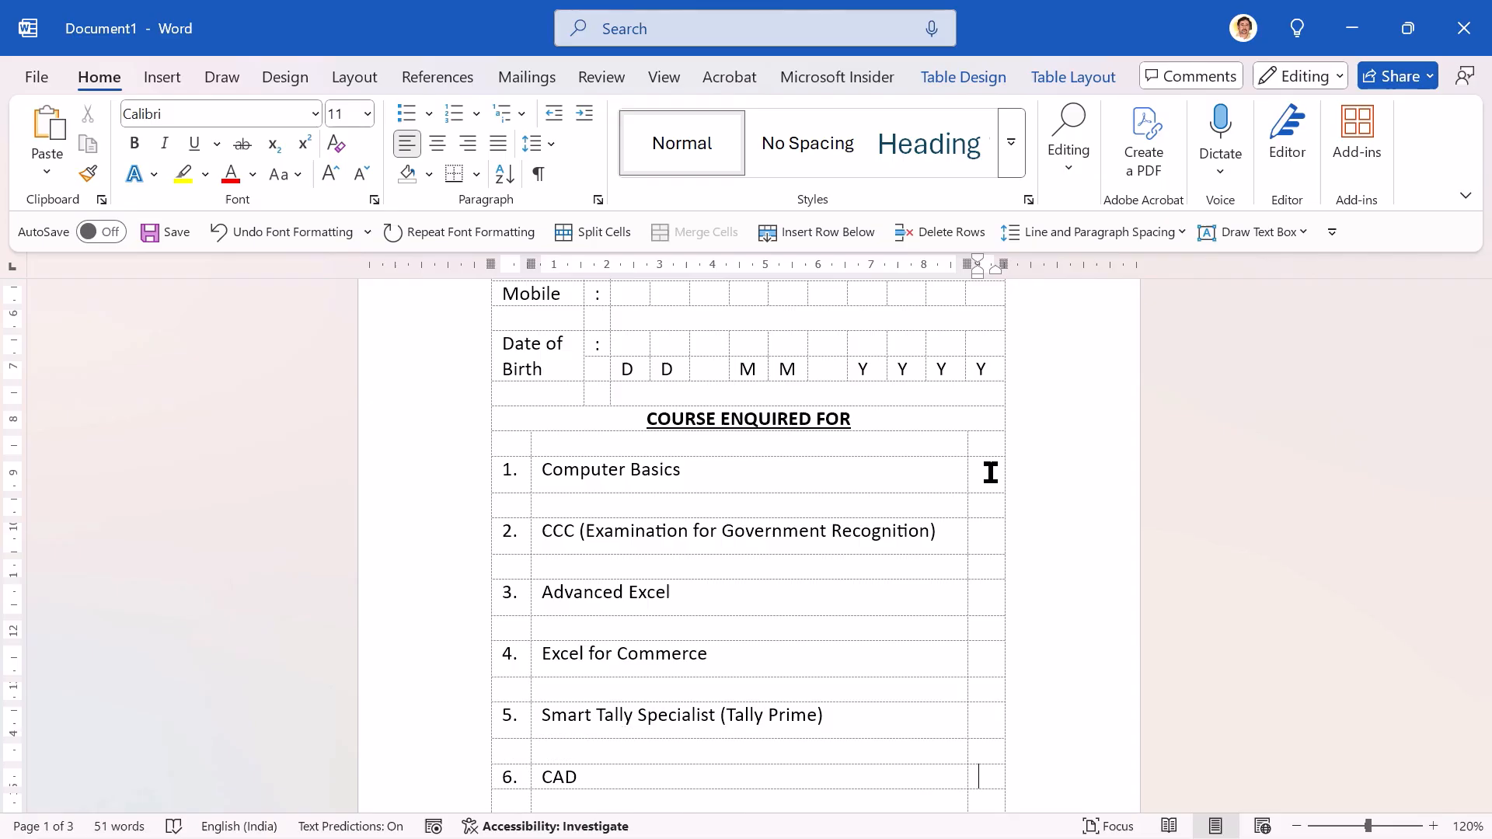
{"action": "key", "text": "ctrl+y"}
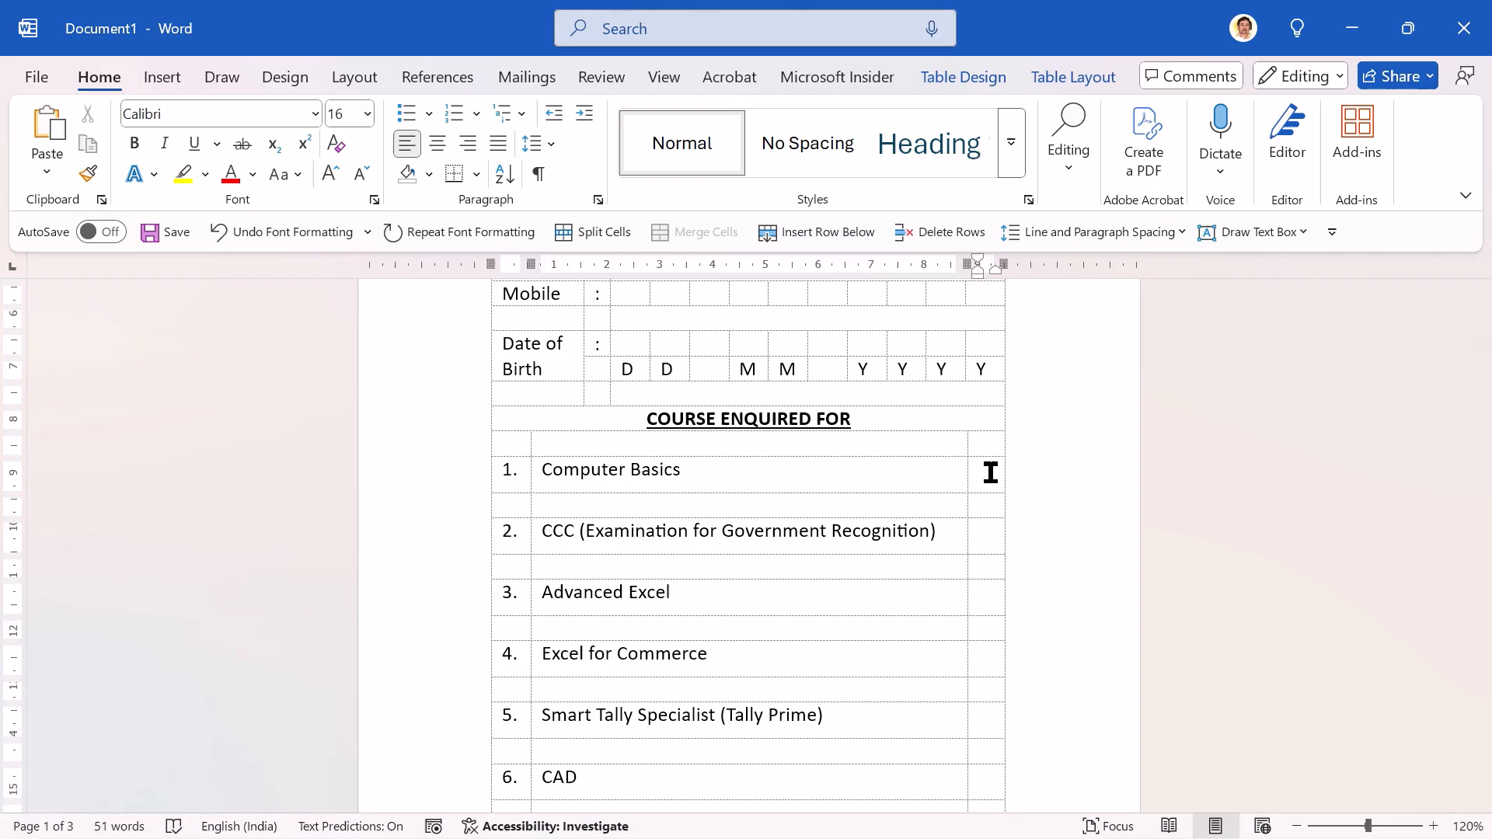
Step: Select all ten digit boxes in the Mobile row and repeat the size 16 font formatting on them
{"action": "key", "text": "Up"}
{"action": "key", "text": "Up"}
{"action": "key", "text": "Up"}
{"action": "key", "text": "Up"}
{"action": "key", "text": "Up"}
{"action": "key", "text": "Up"}
{"action": "key", "text": "Up"}
{"action": "key", "text": "Up"}
{"action": "key", "text": "Up"}
{"action": "key", "text": "Up"}
{"action": "key", "text": "Up"}
{"action": "key", "text": "Up"}
{"action": "key", "text": "Up"}
{"action": "key", "text": "Up"}
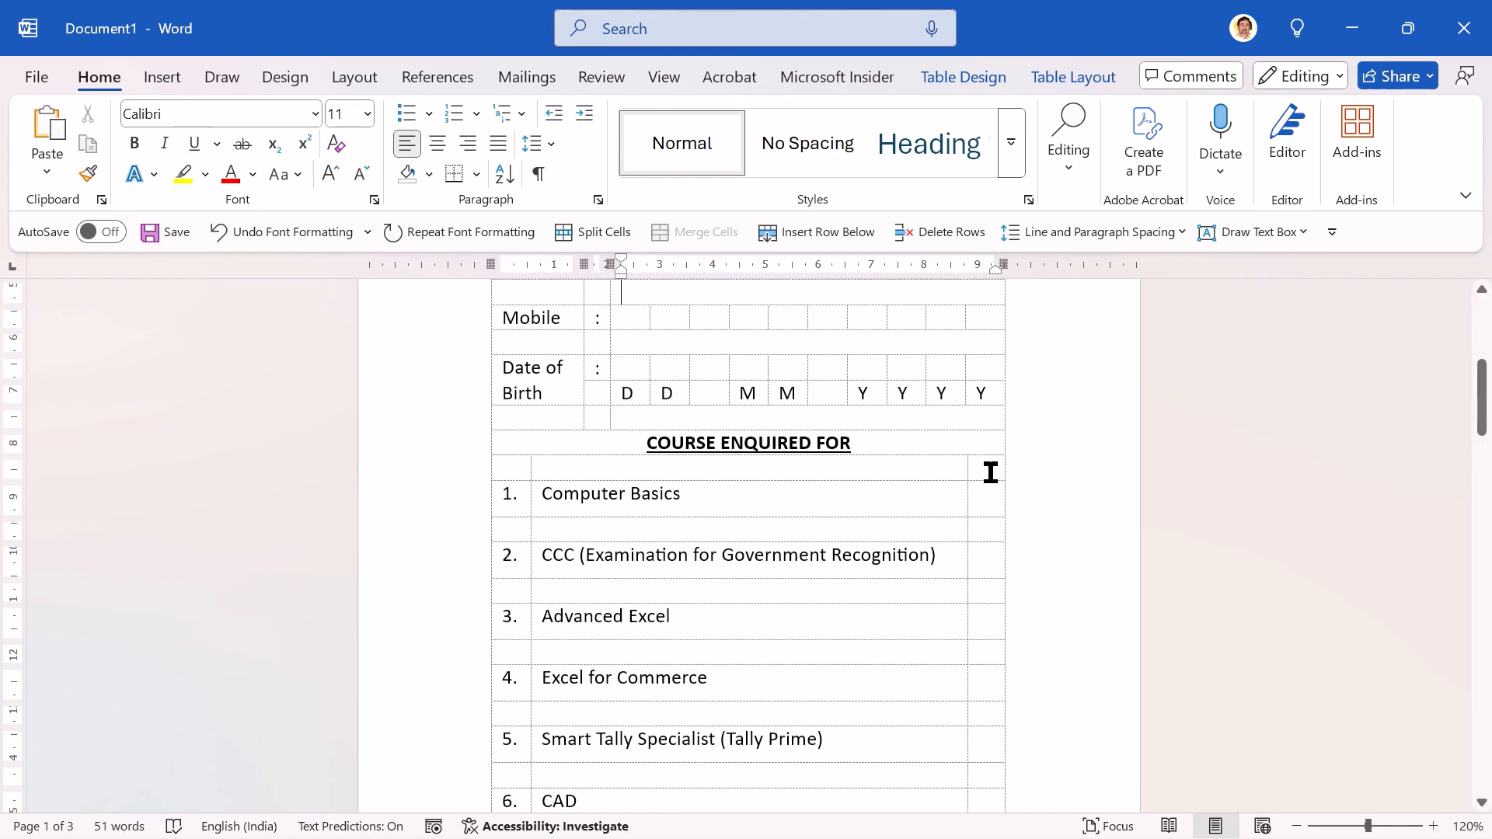
{"action": "key", "text": "Down"}
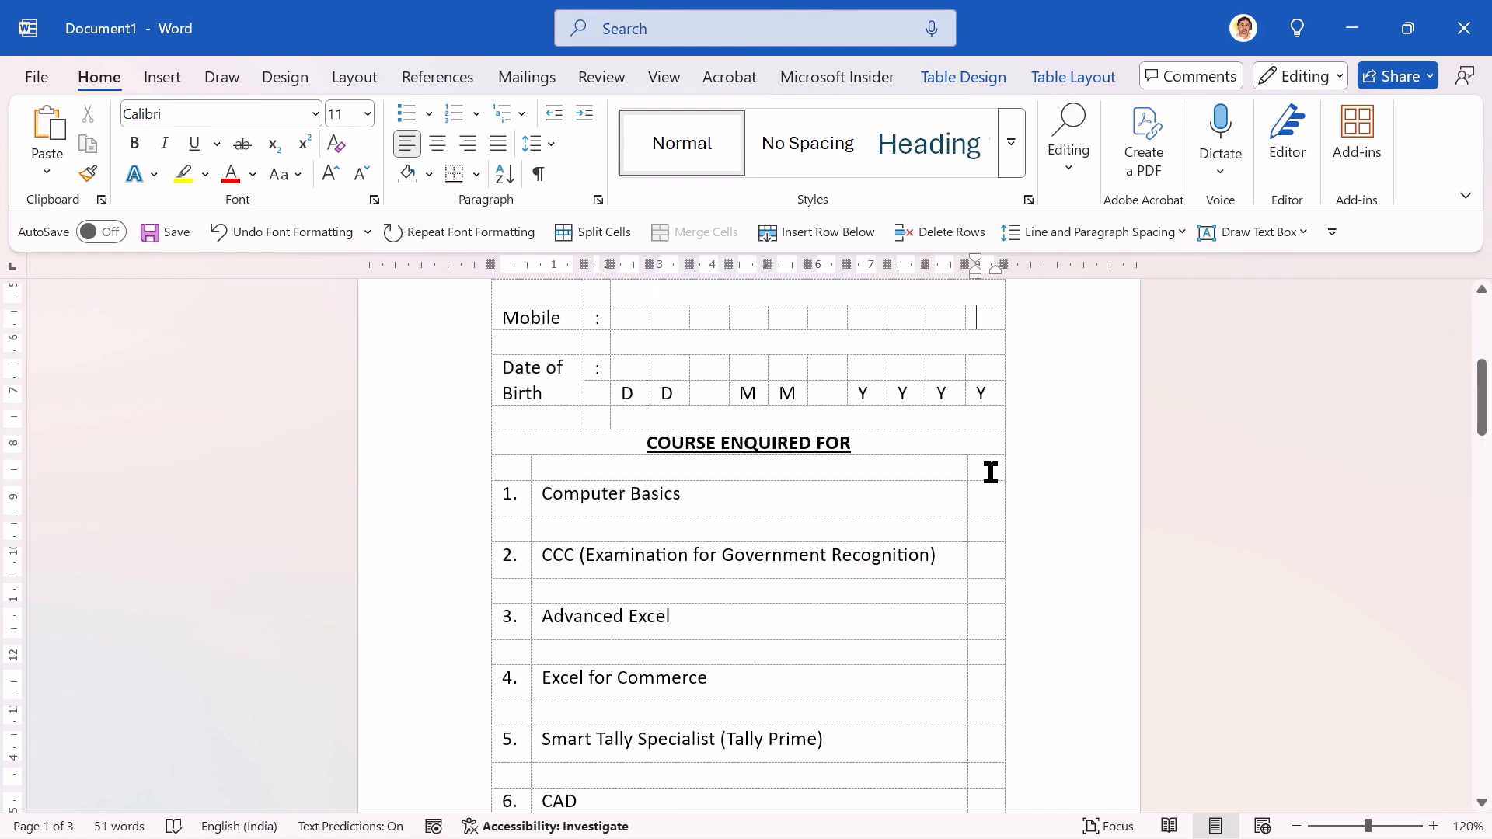
{"action": "key", "text": "shift+Left"}
{"action": "key", "text": "shift+Left"}
{"action": "key", "text": "shift+Left"}
{"action": "key", "text": "shift+Left"}
{"action": "key", "text": "shift+Left"}
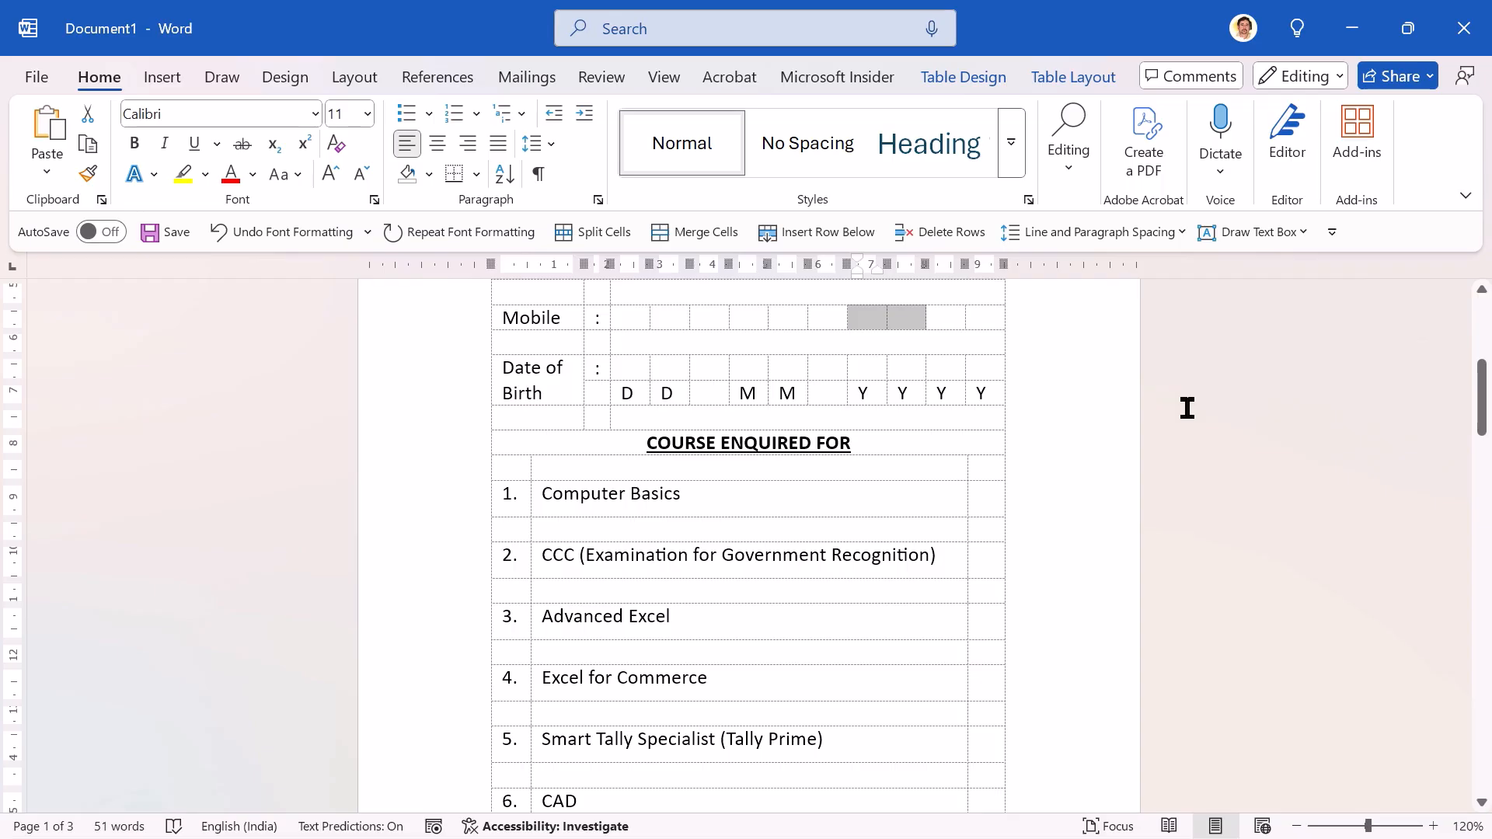
{"action": "key", "text": "Right"}
{"action": "key", "text": "Right"}
{"action": "key", "text": "shift+Left"}
{"action": "key", "text": "shift+Left"}
{"action": "key", "text": "shift+Left"}
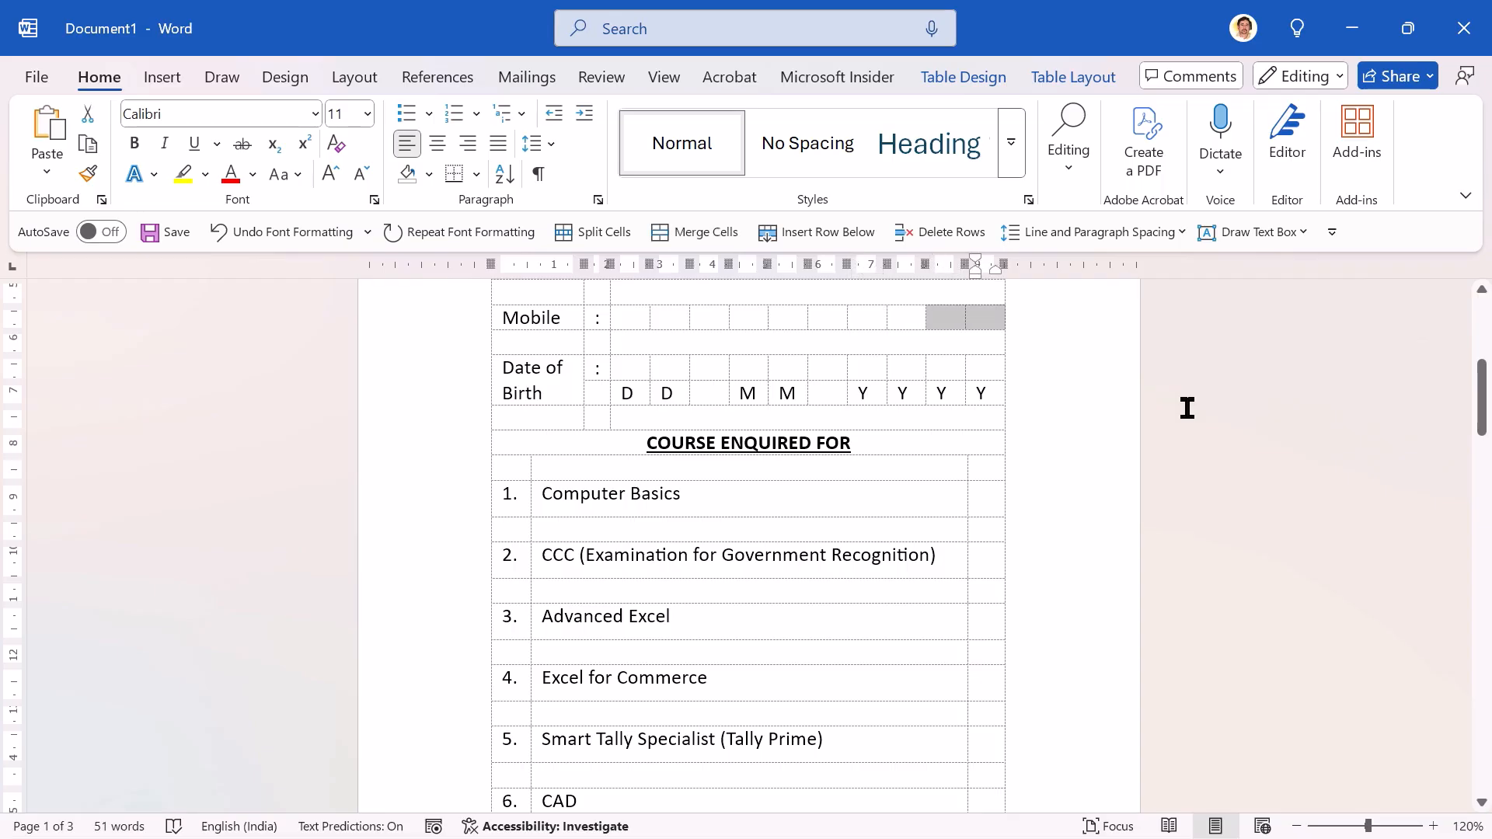
{"action": "key", "text": "shift+Left"}
{"action": "key", "text": "shift+Left"}
{"action": "key", "text": "shift+Left"}
{"action": "key", "text": "shift+Left"}
{"action": "key", "text": "shift+Left"}
{"action": "key", "text": "shift+Left"}
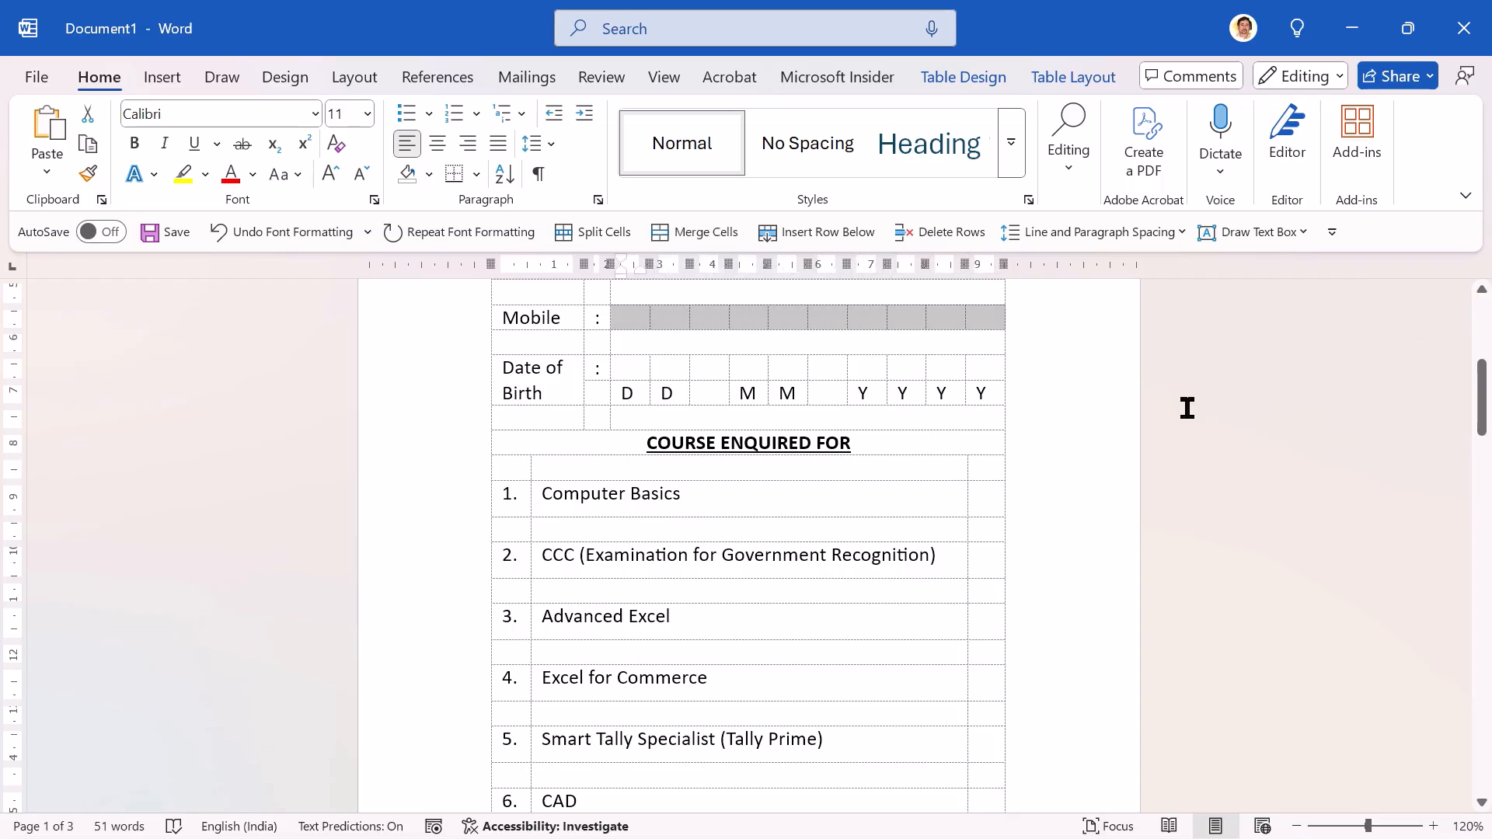
{"action": "key", "text": "F4"}
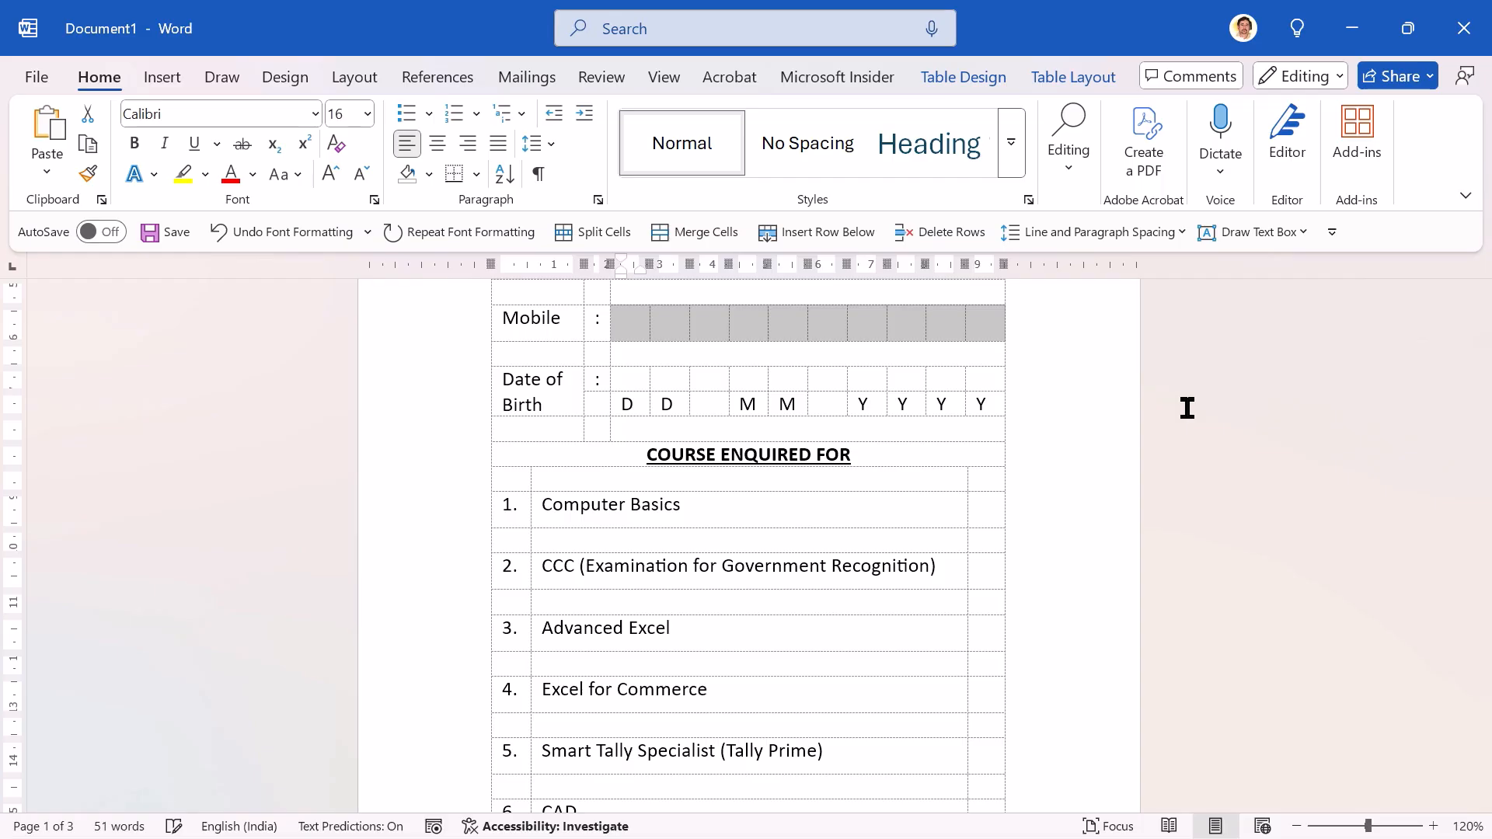
Step: Increase the font size to 16 in the empty boxes of the Date of Birth row above the D, M and Y letters
{"action": "key", "text": "Down"}
{"action": "key", "text": "Down"}
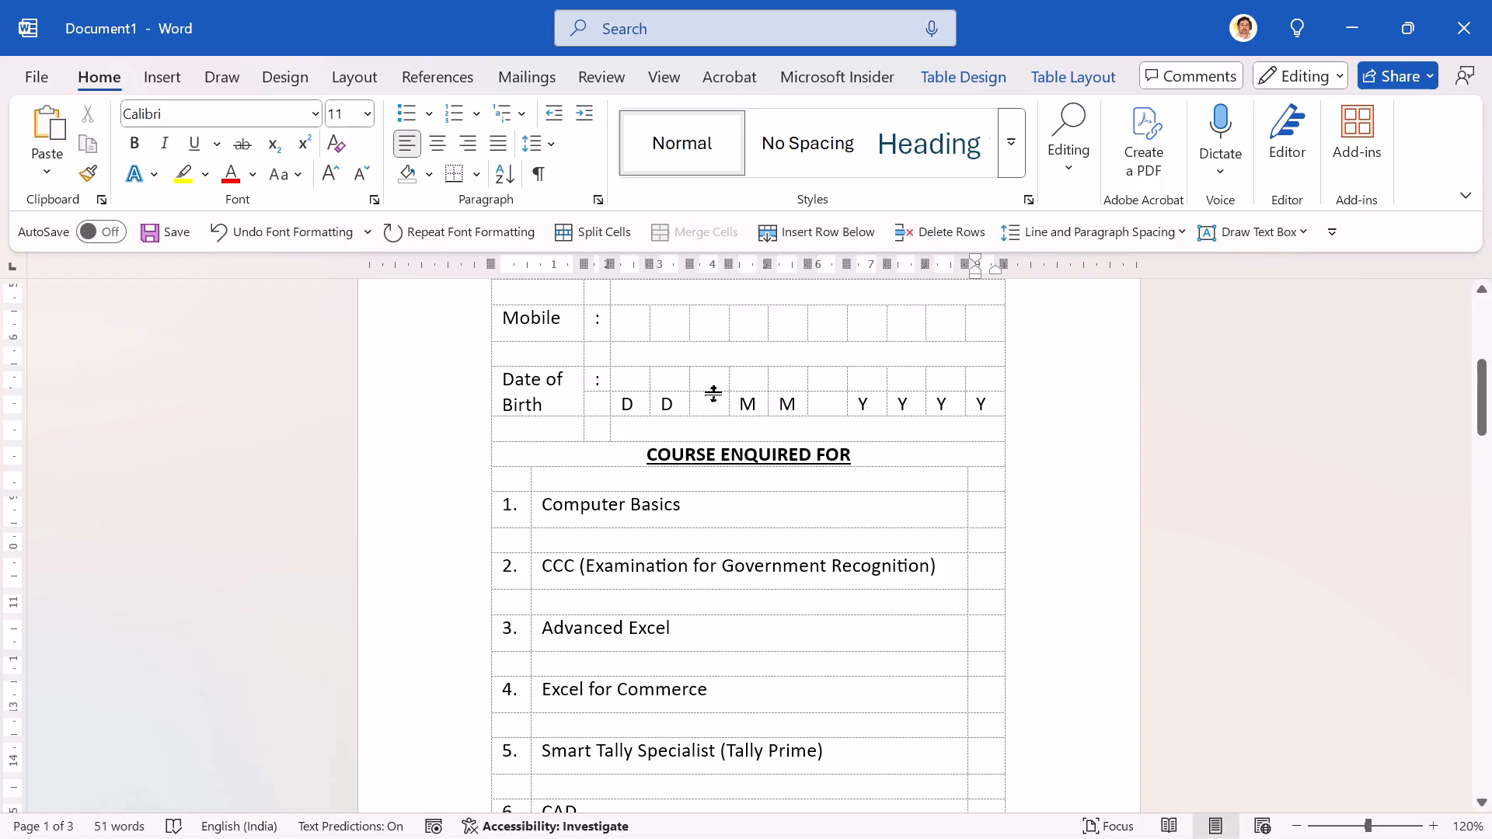
{"action": "left_click", "coordinate": [623, 375]}
{"action": "key", "text": "shift+Right"}
{"action": "key", "text": "shift+Right"}
{"action": "key", "text": "shift+Right"}
{"action": "key", "text": "shift+Right"}
{"action": "key", "text": "shift+Right"}
{"action": "key", "text": "shift+Right"}
{"action": "key", "text": "shift+Right"}
{"action": "key", "text": "shift+Right"}
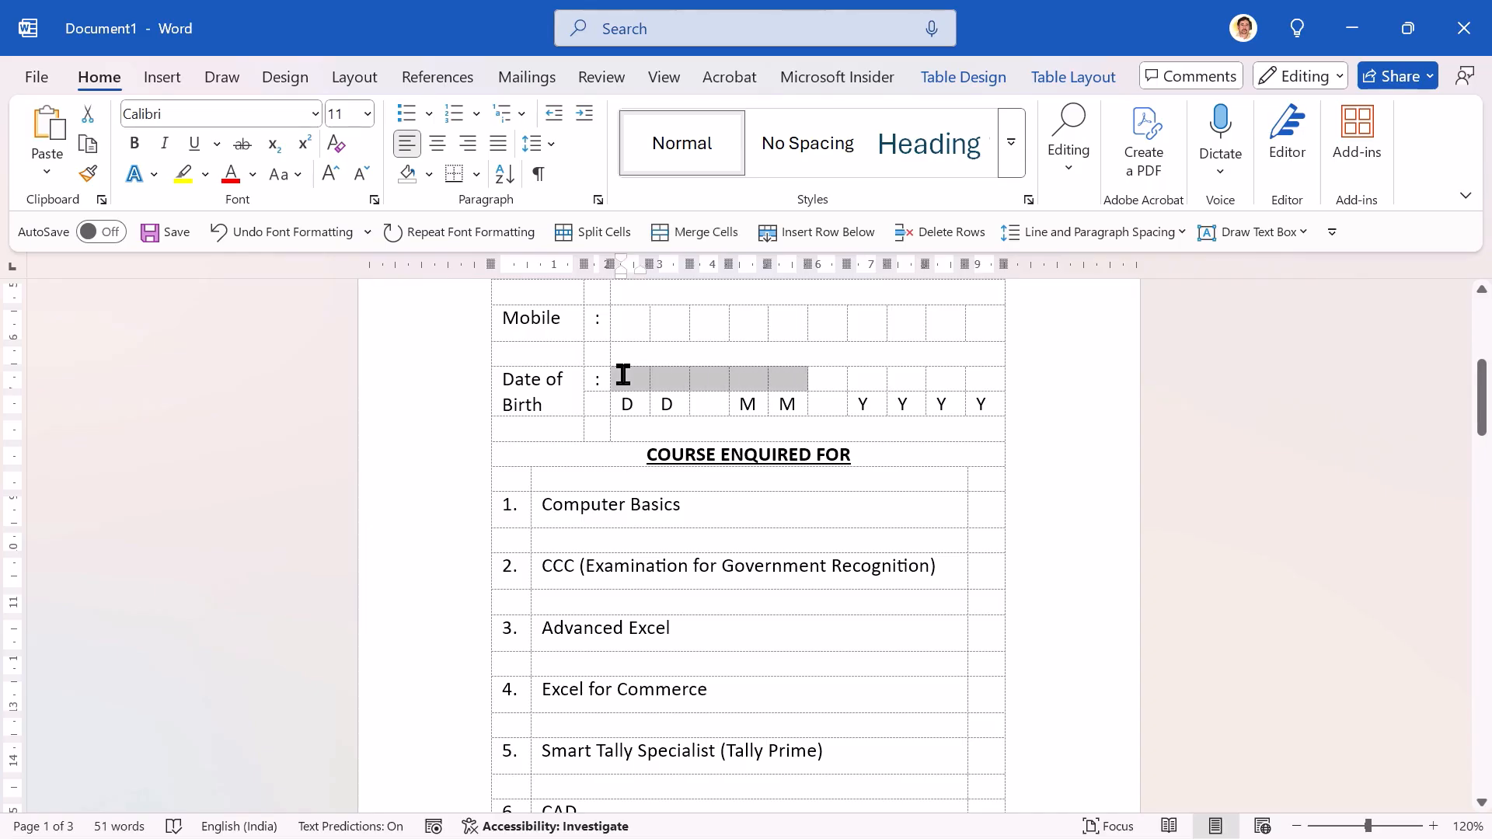
{"action": "key", "text": "shift+Right"}
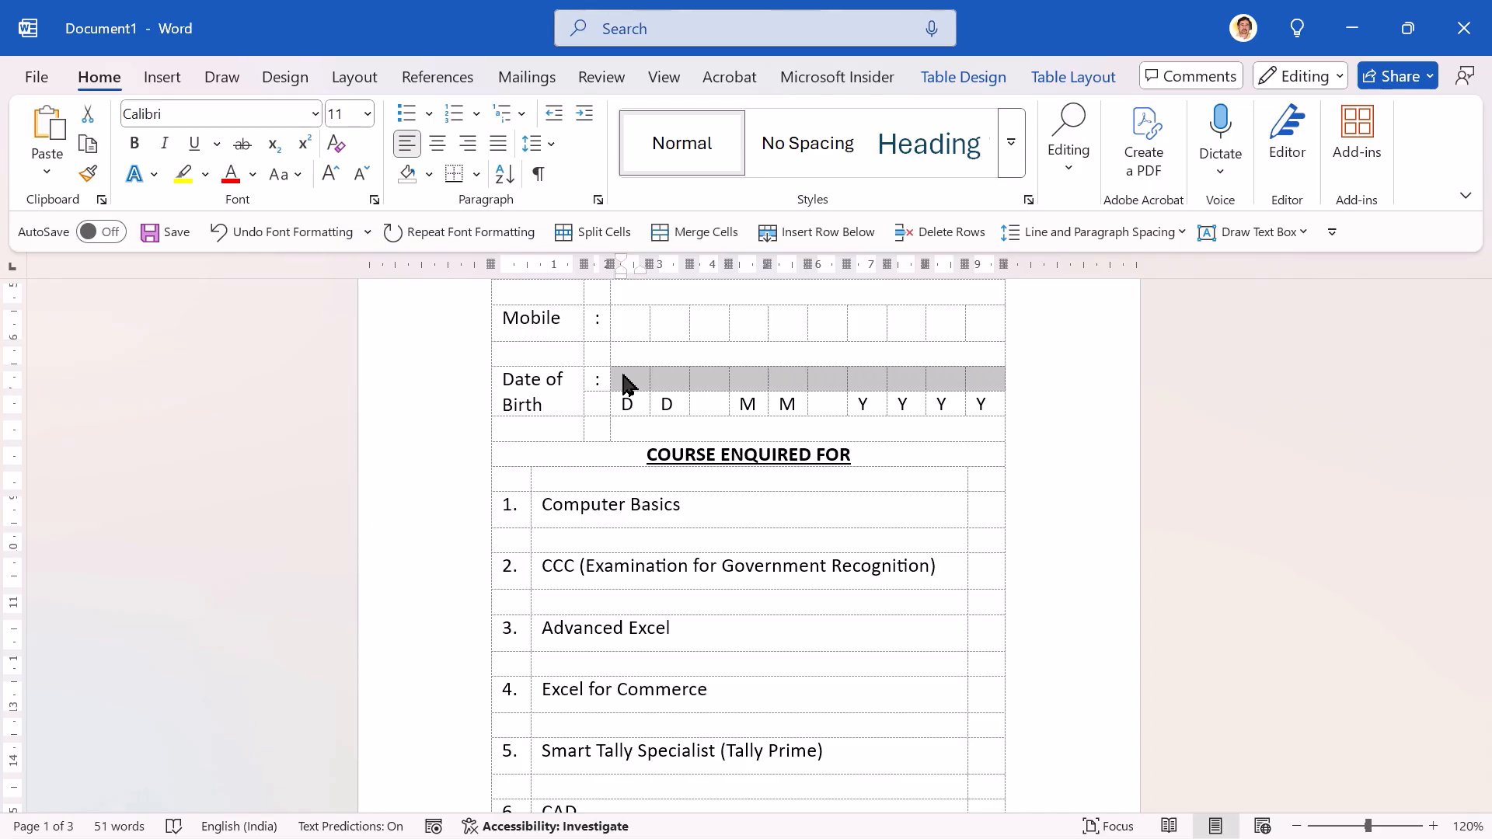
{"action": "key", "text": "ctrl+shift+period"}
{"action": "key", "text": "ctrl+shift+period"}
{"action": "key", "text": "ctrl+shift+period"}
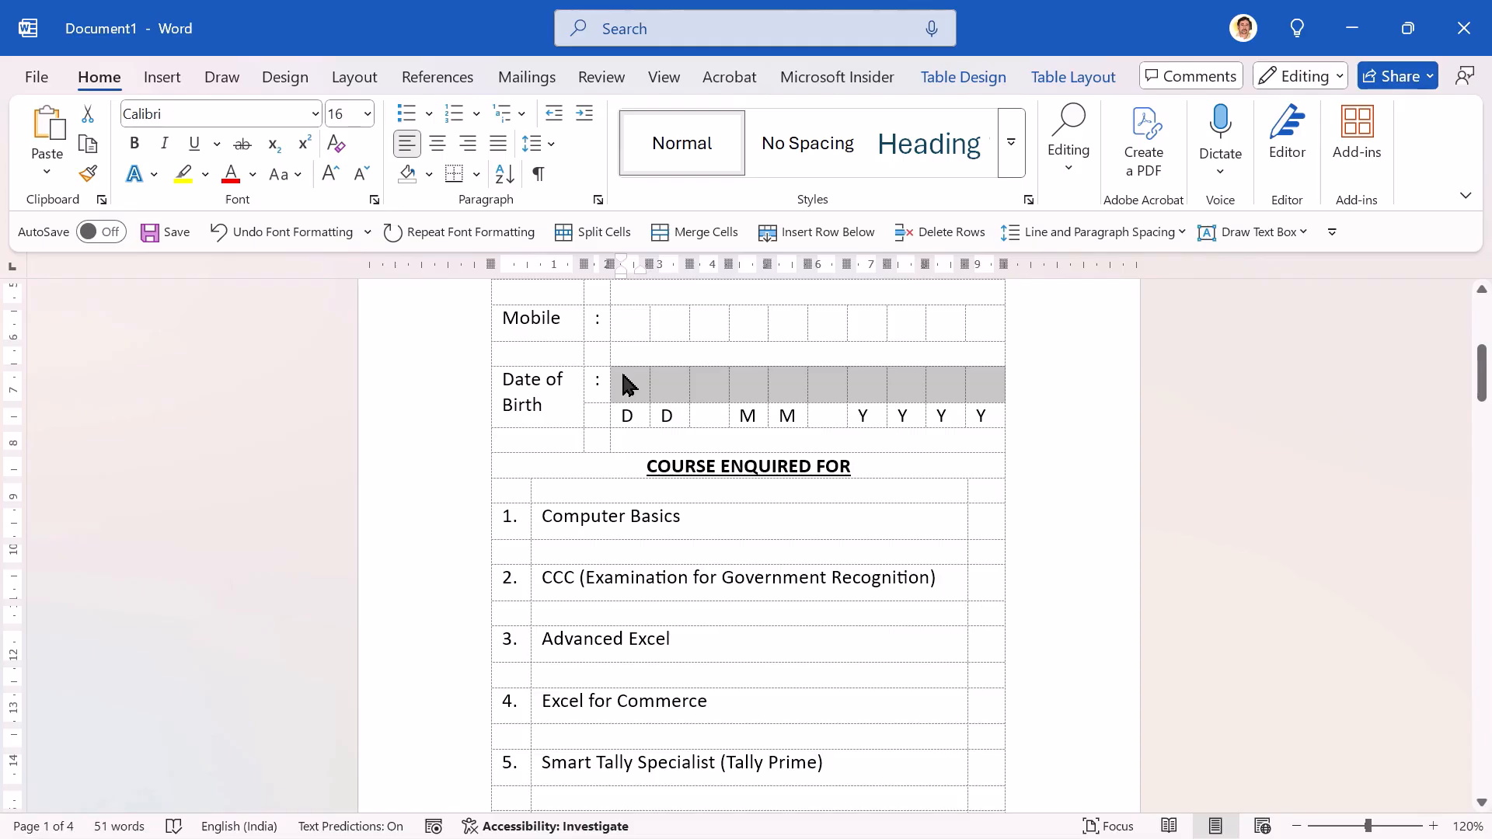
Step: Shade all ten Mobile digit boxes with White, Background 1, Darker 5%, and return to the first empty Date of Birth box
{"action": "key", "text": "Up"}
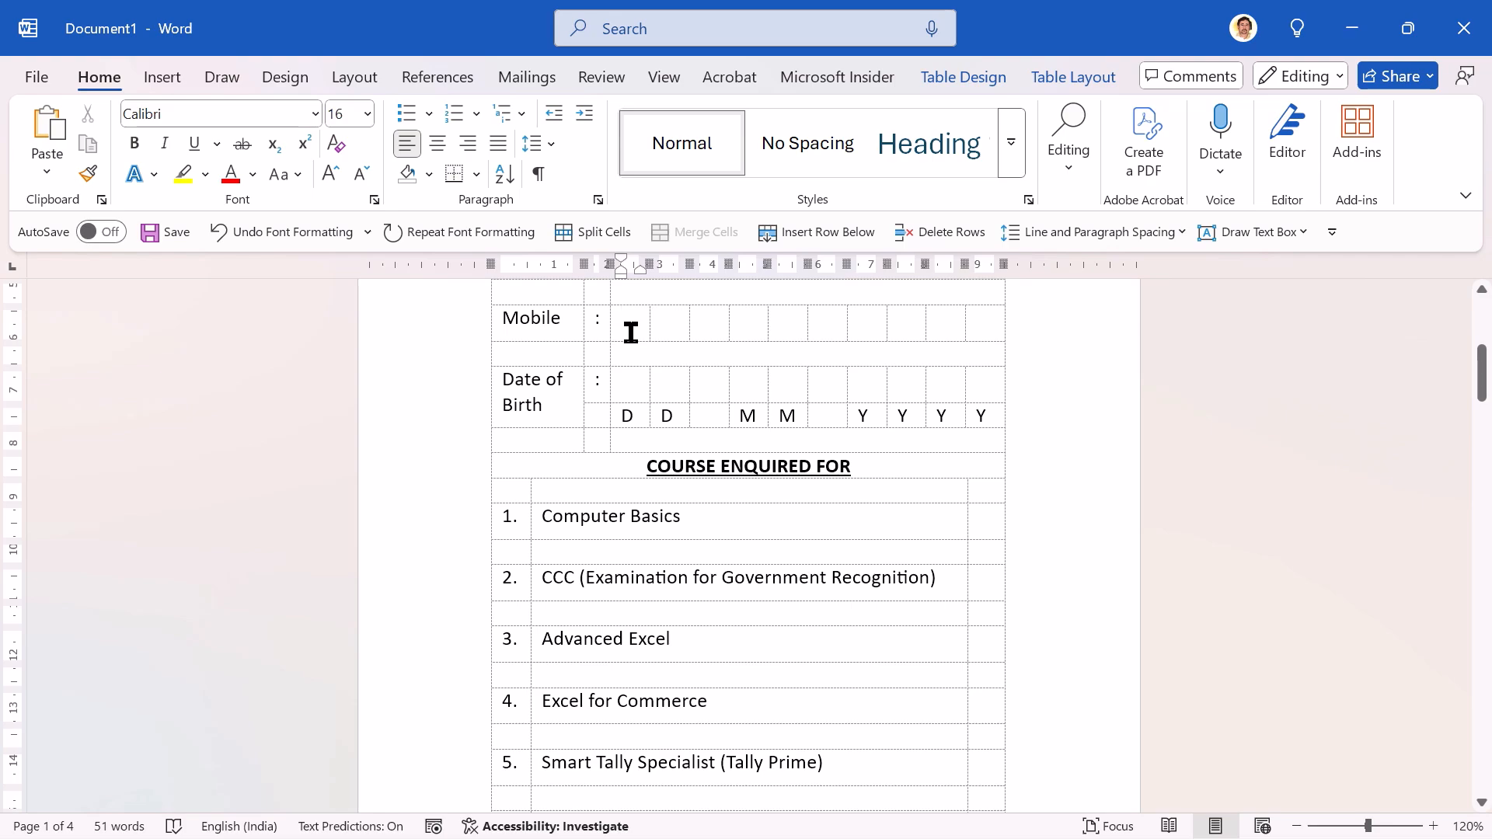
{"action": "key", "text": "shift+Right"}
{"action": "key", "text": "shift+Right"}
{"action": "key", "text": "shift+Right"}
{"action": "key", "text": "shift+Right"}
{"action": "key", "text": "shift+Right"}
{"action": "key", "text": "shift+Right"}
{"action": "key", "text": "shift+Right"}
{"action": "key", "text": "shift+Right"}
{"action": "key", "text": "shift+Right"}
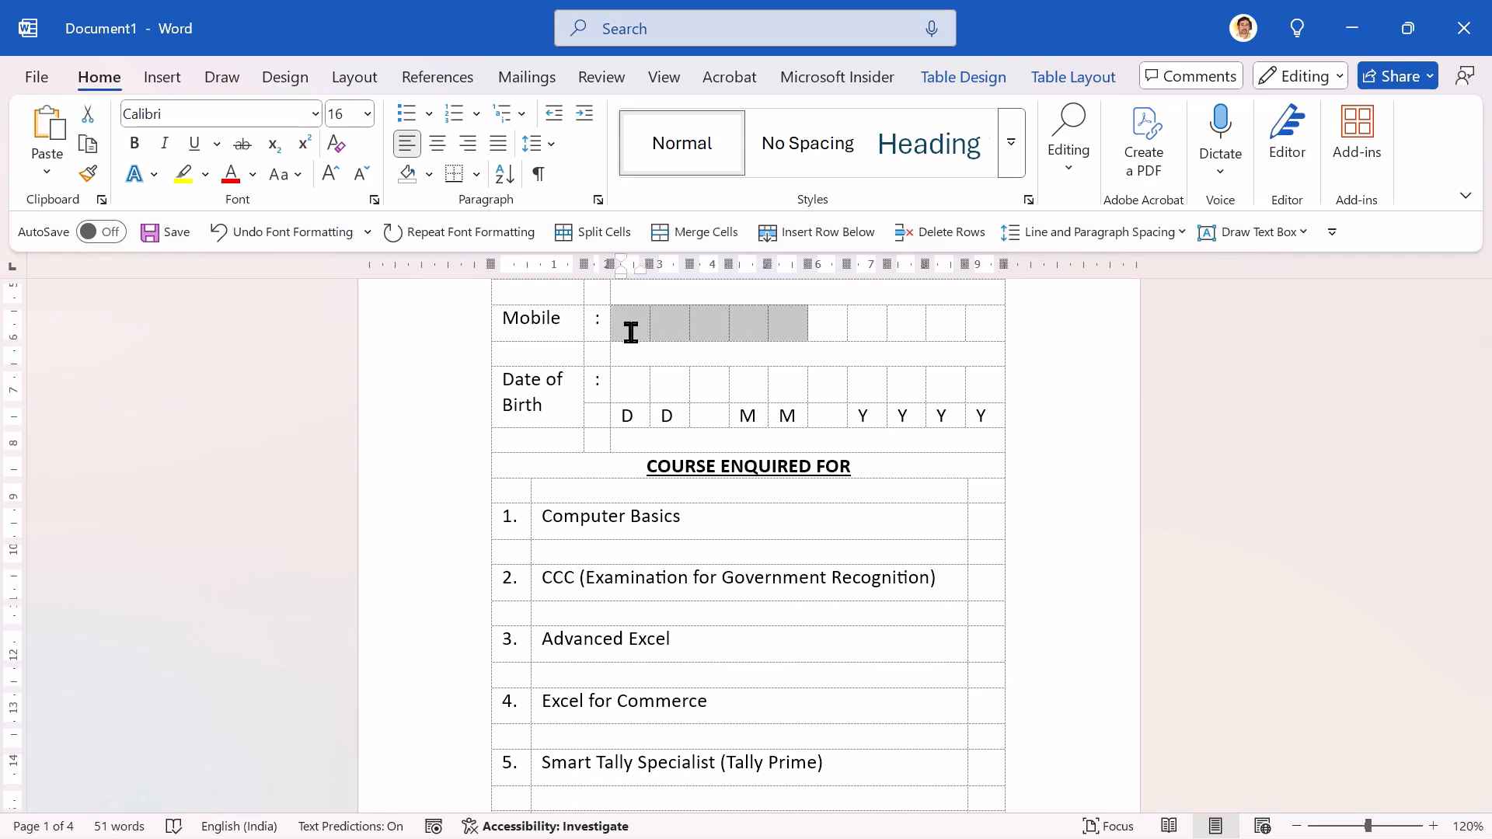
{"action": "key", "text": "shift+Right"}
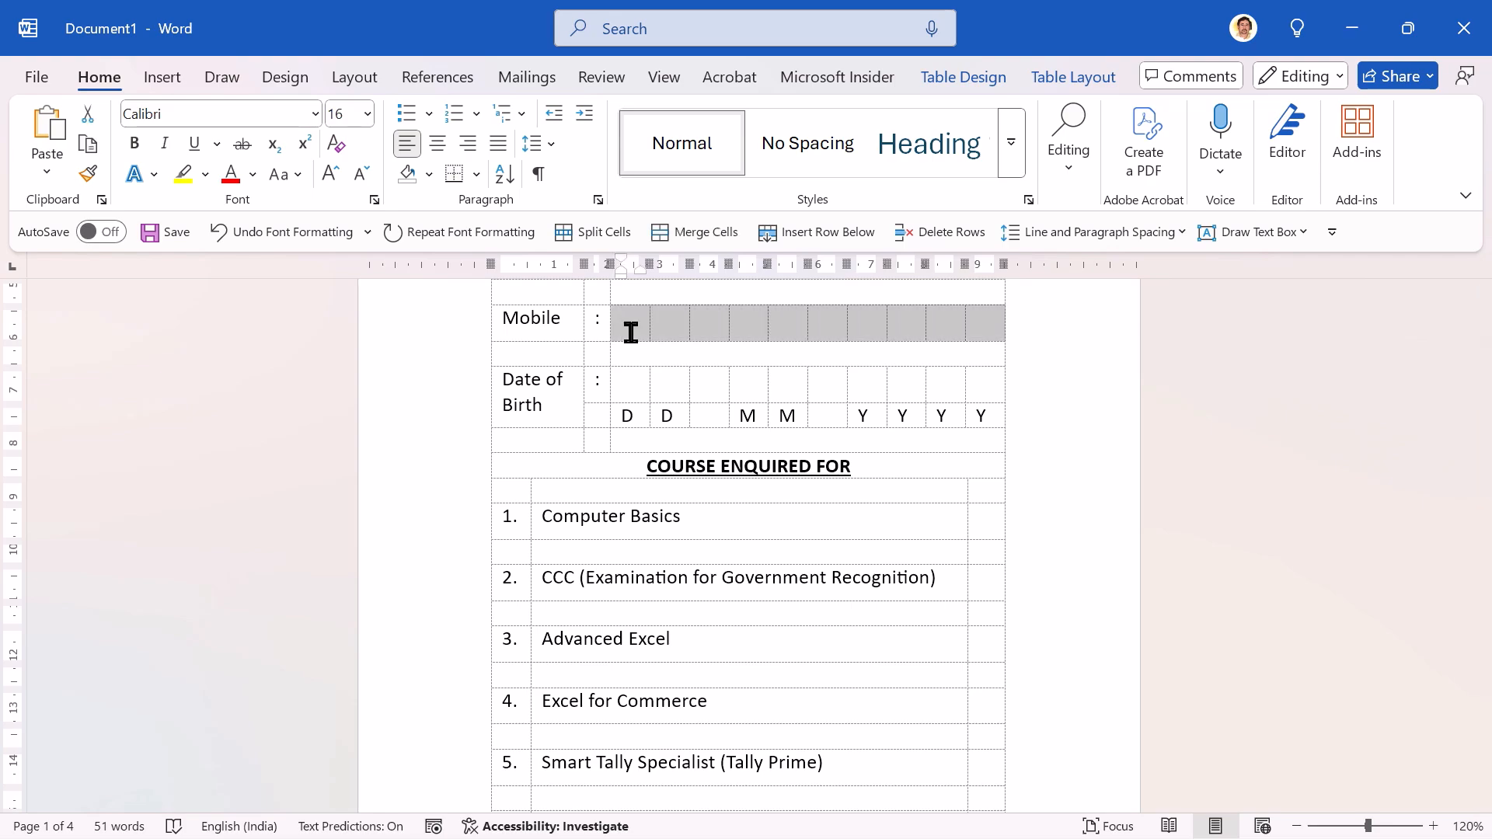
{"action": "left_click", "coordinate": [955, 75]}
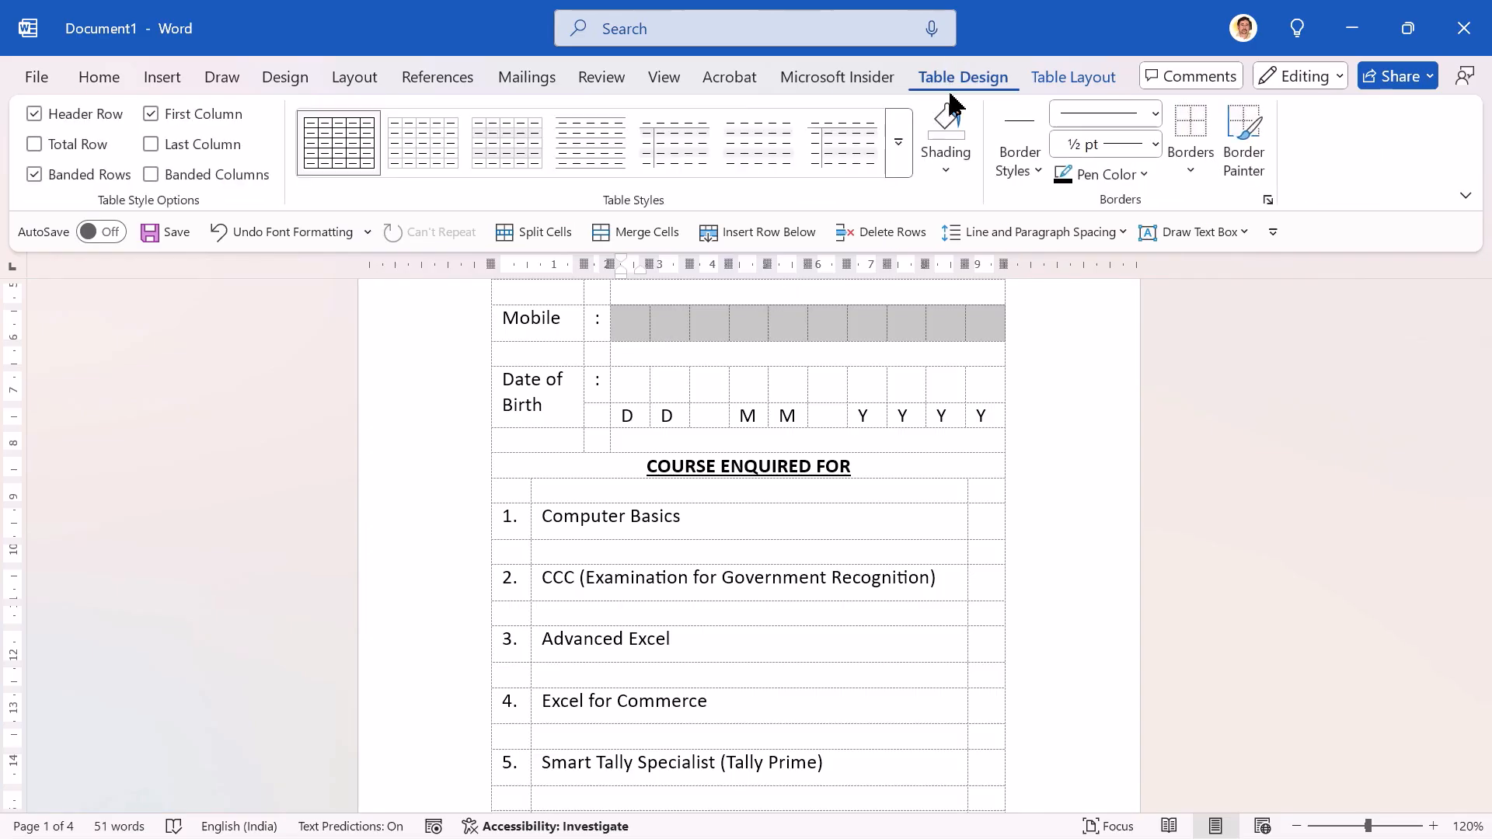
{"action": "left_click", "coordinate": [948, 178]}
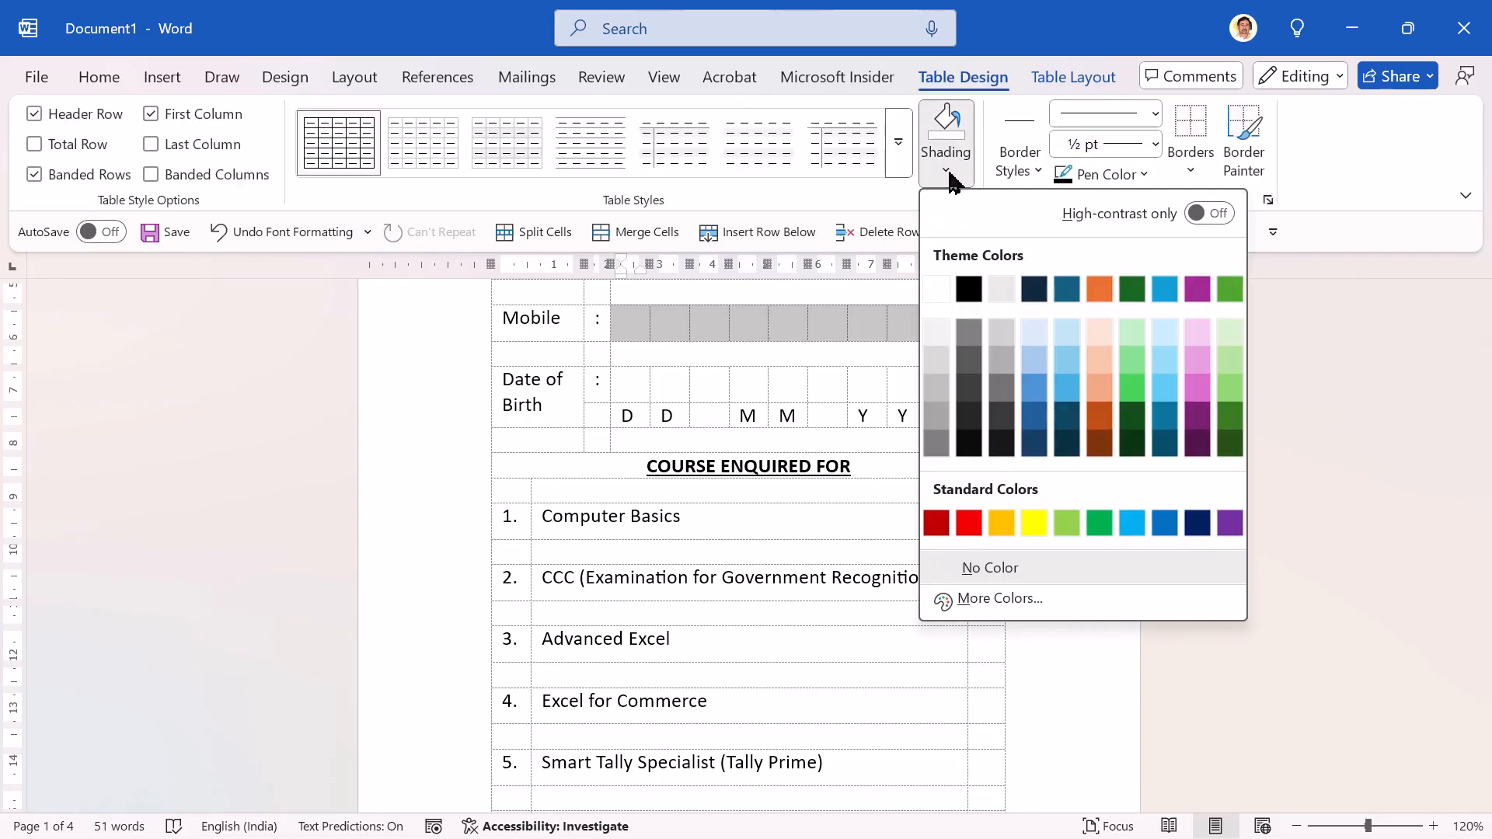
{"action": "left_click", "coordinate": [938, 332]}
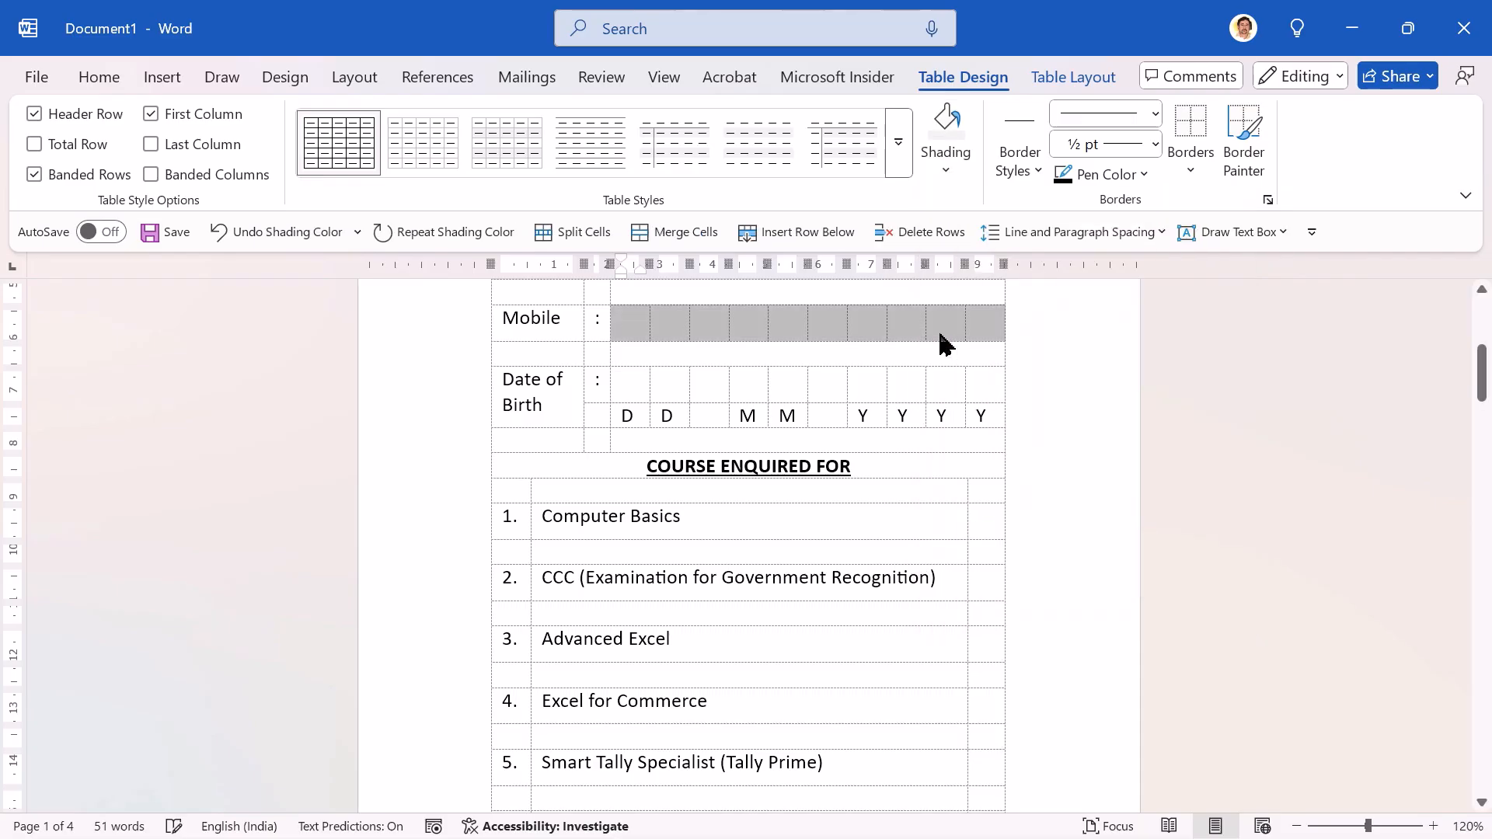
{"action": "left_click", "coordinate": [629, 388]}
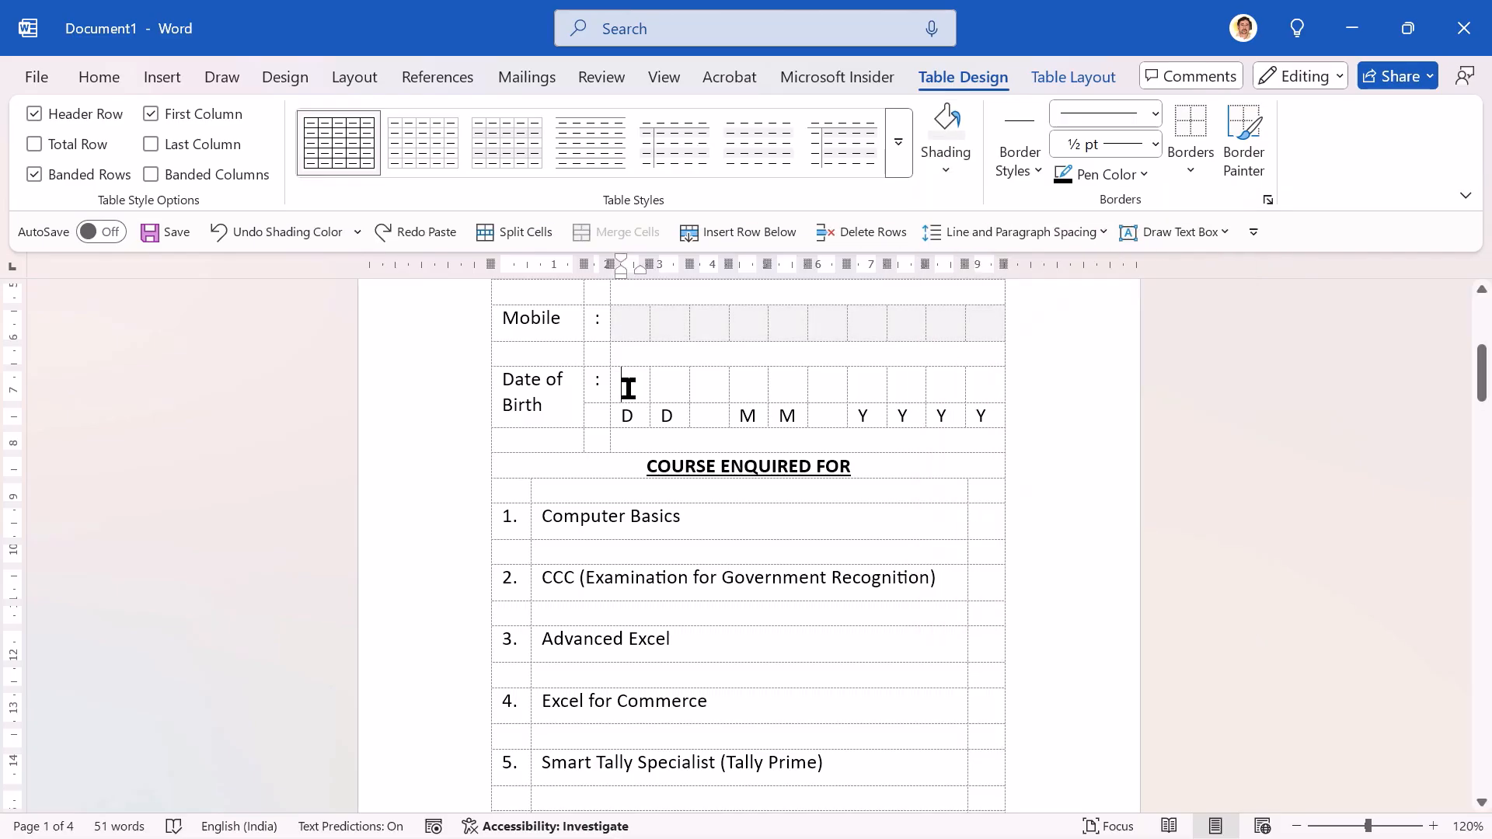
Step: Repeat the White, Background 1, Darker 5% shading on the empty Date of Birth boxes above the D, M and Y letters, leaving the separators unshaded
{"action": "double_click", "coordinate": [629, 388]}
{"action": "key", "text": "shift+Right"}
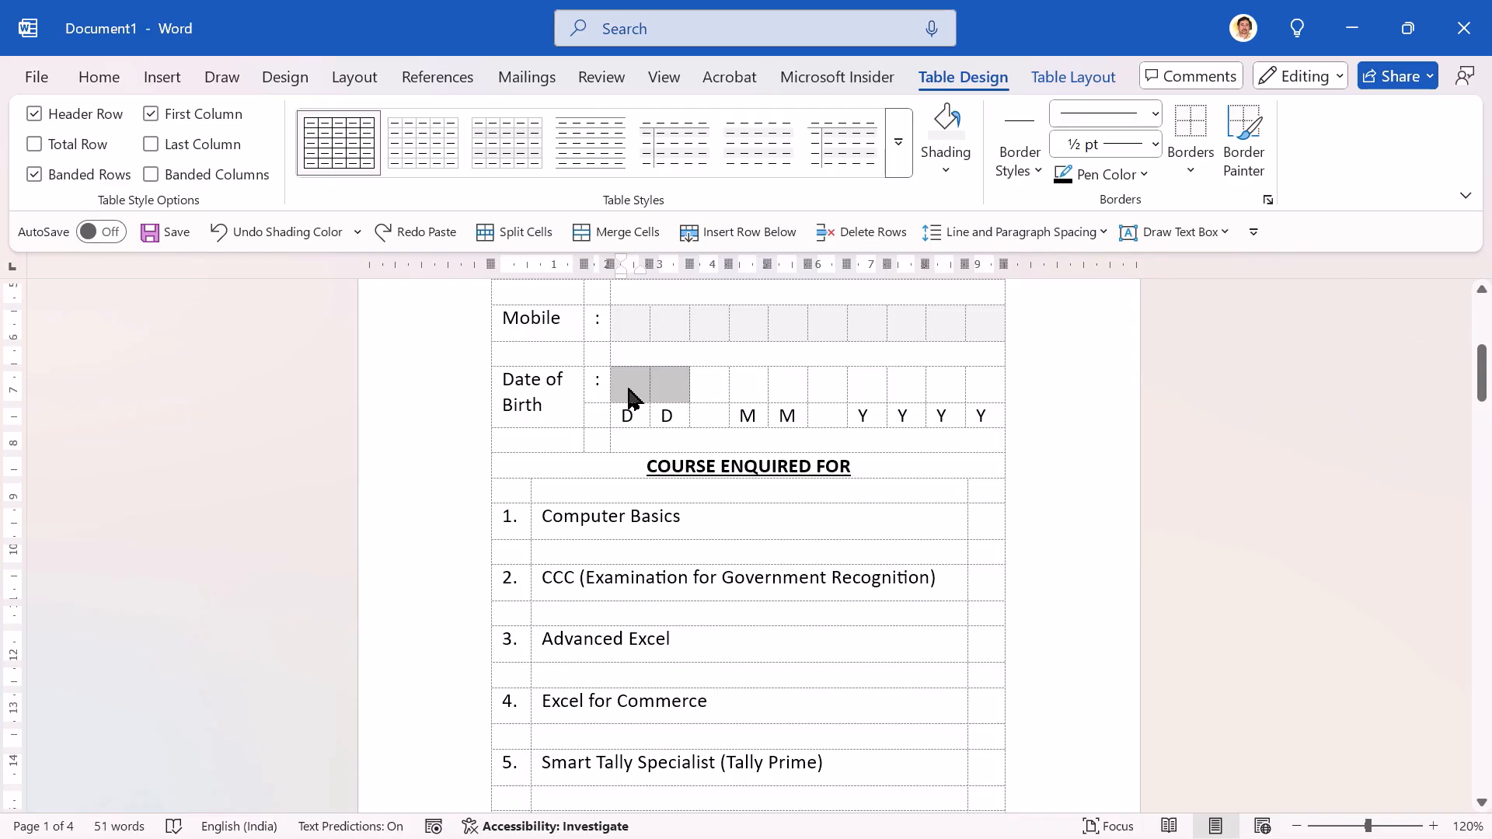
{"action": "key", "text": "F4"}
{"action": "key", "text": "Right"}
{"action": "key", "text": "Right"}
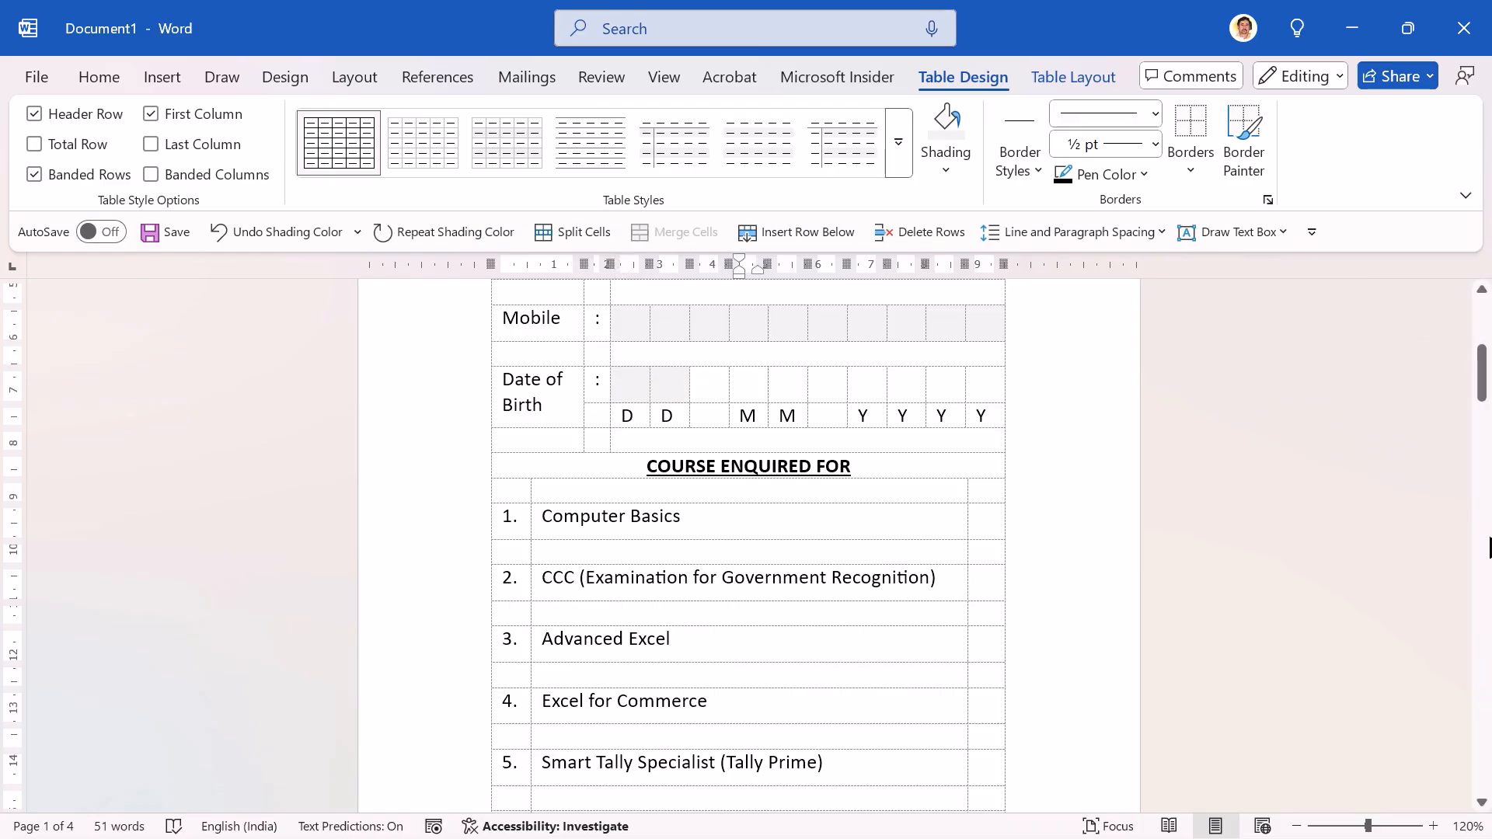
{"action": "key", "text": "shift+Right"}
{"action": "key", "text": "shift+Right"}
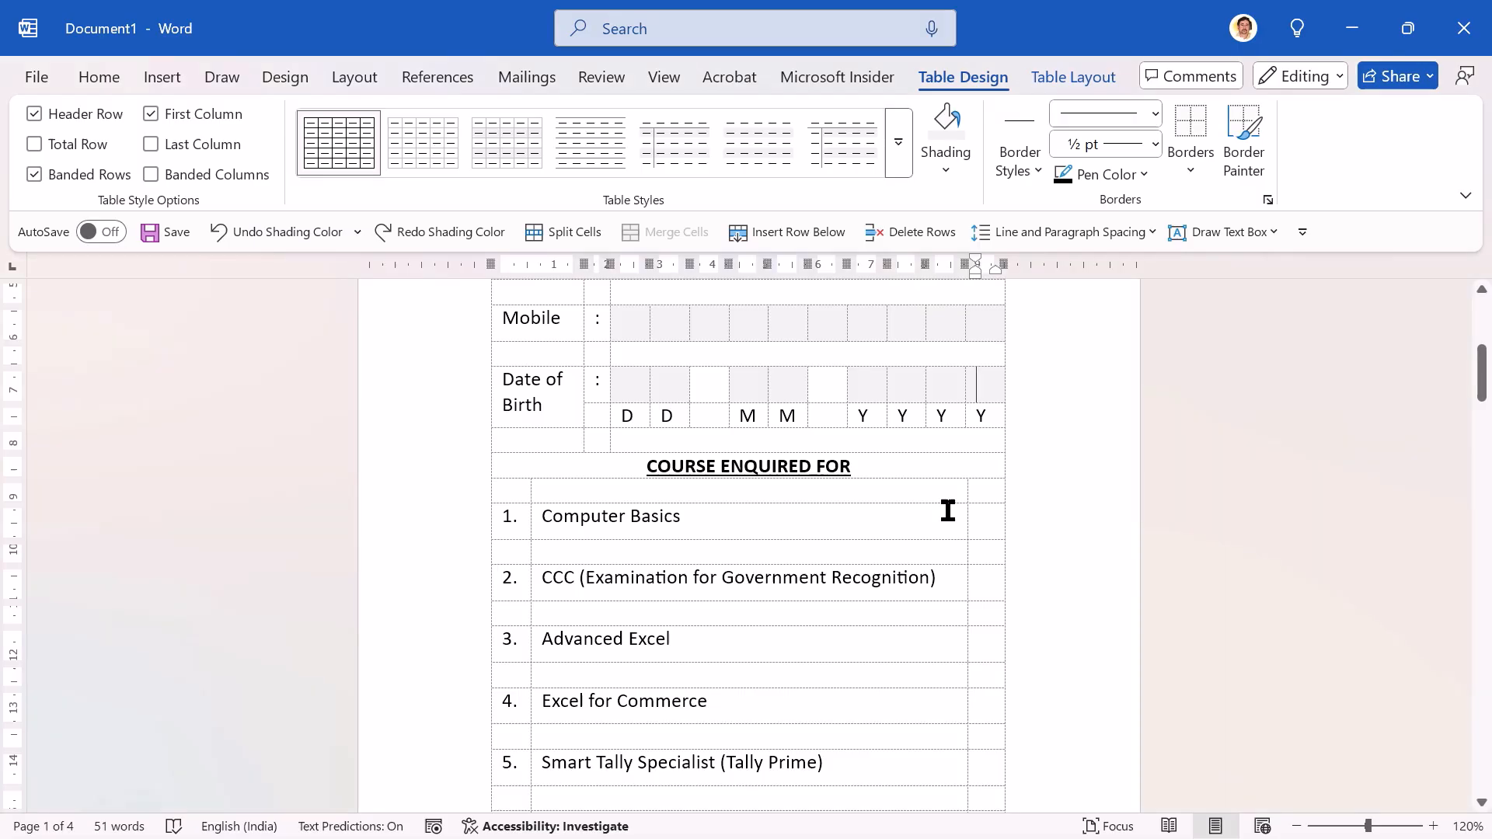
Step: Repeat the same shading in the empty last-column cell of each course row from 1 to 6
{"action": "left_click", "coordinate": [985, 520]}
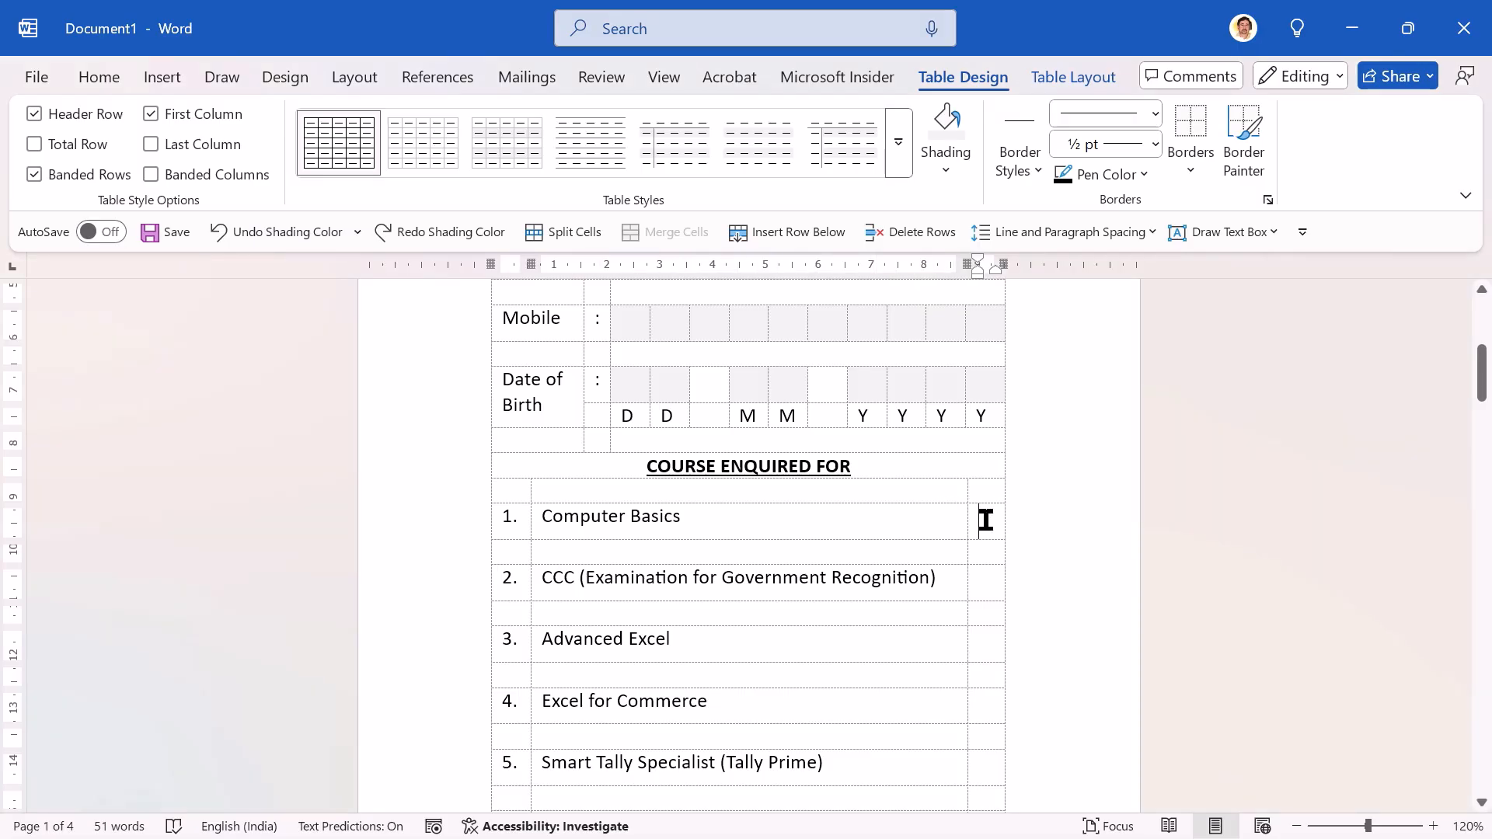
{"action": "key", "text": "F4"}
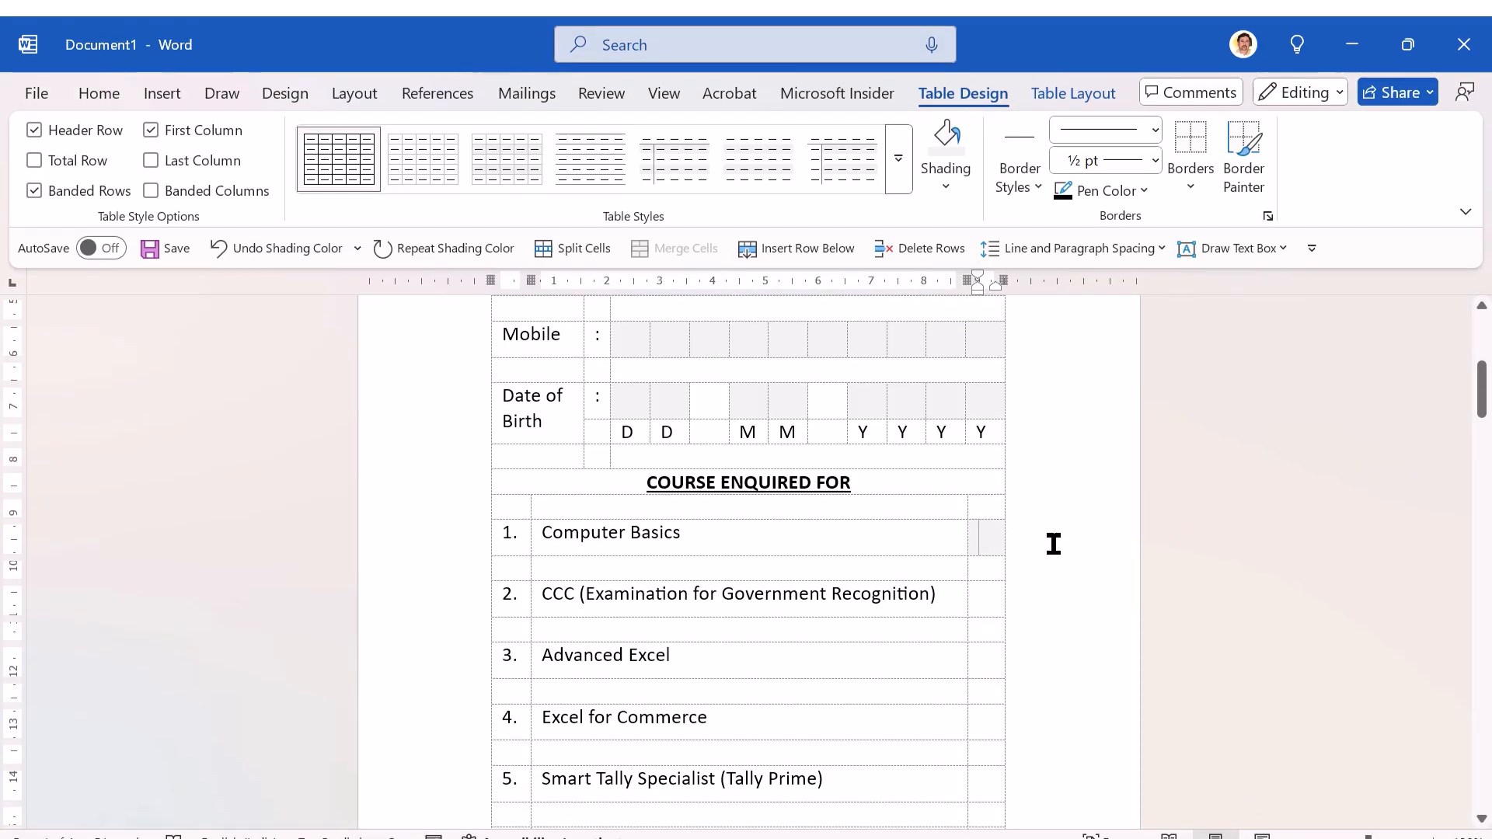
{"action": "key", "text": "Down"}
{"action": "key", "text": "F4"}
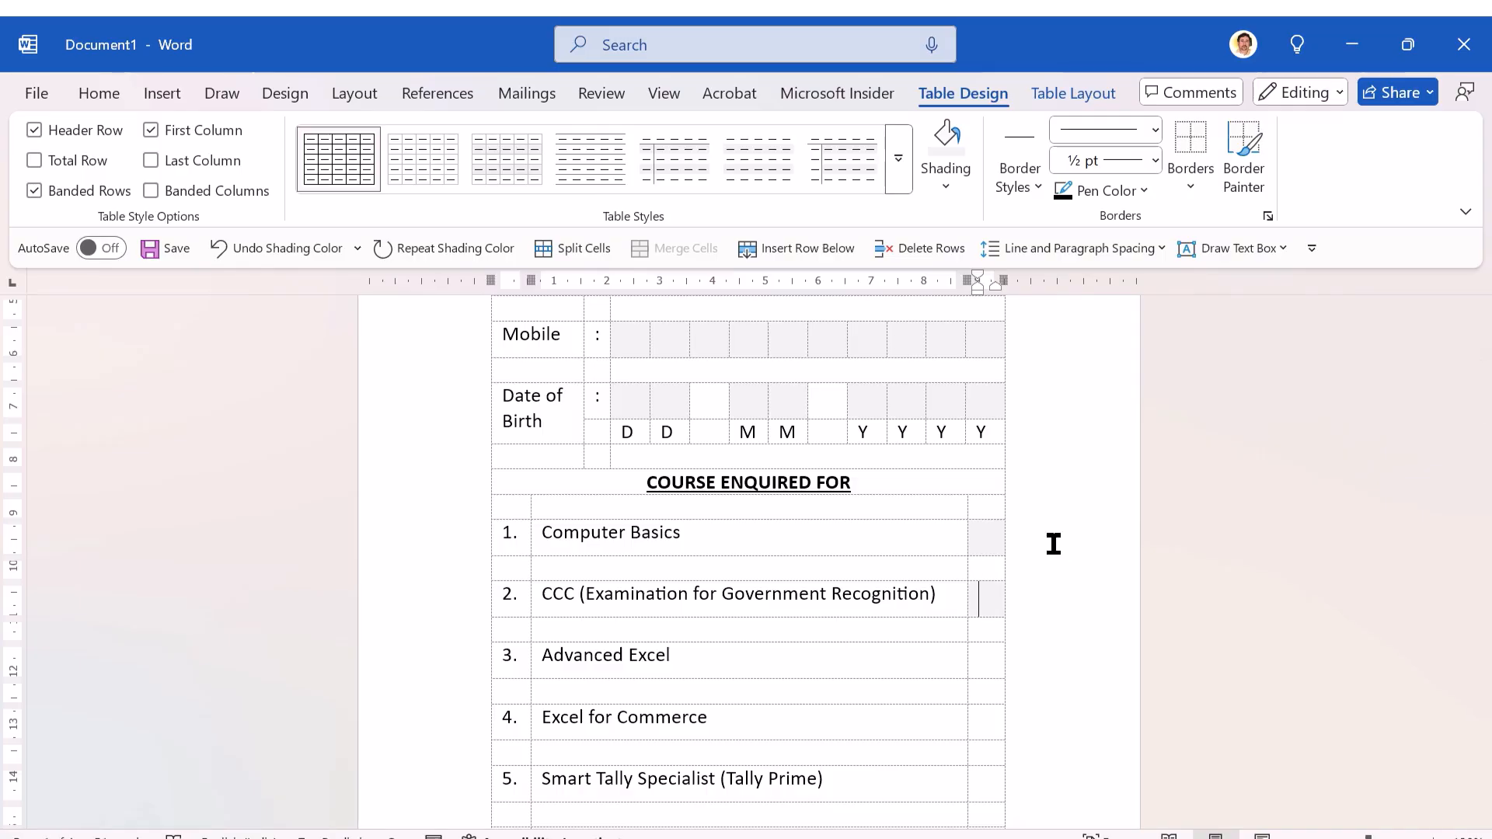
{"action": "key", "text": "Down"}
{"action": "key", "text": "F4"}
{"action": "key", "text": "Down"}
{"action": "key", "text": "F4"}
{"action": "key", "text": "Down"}
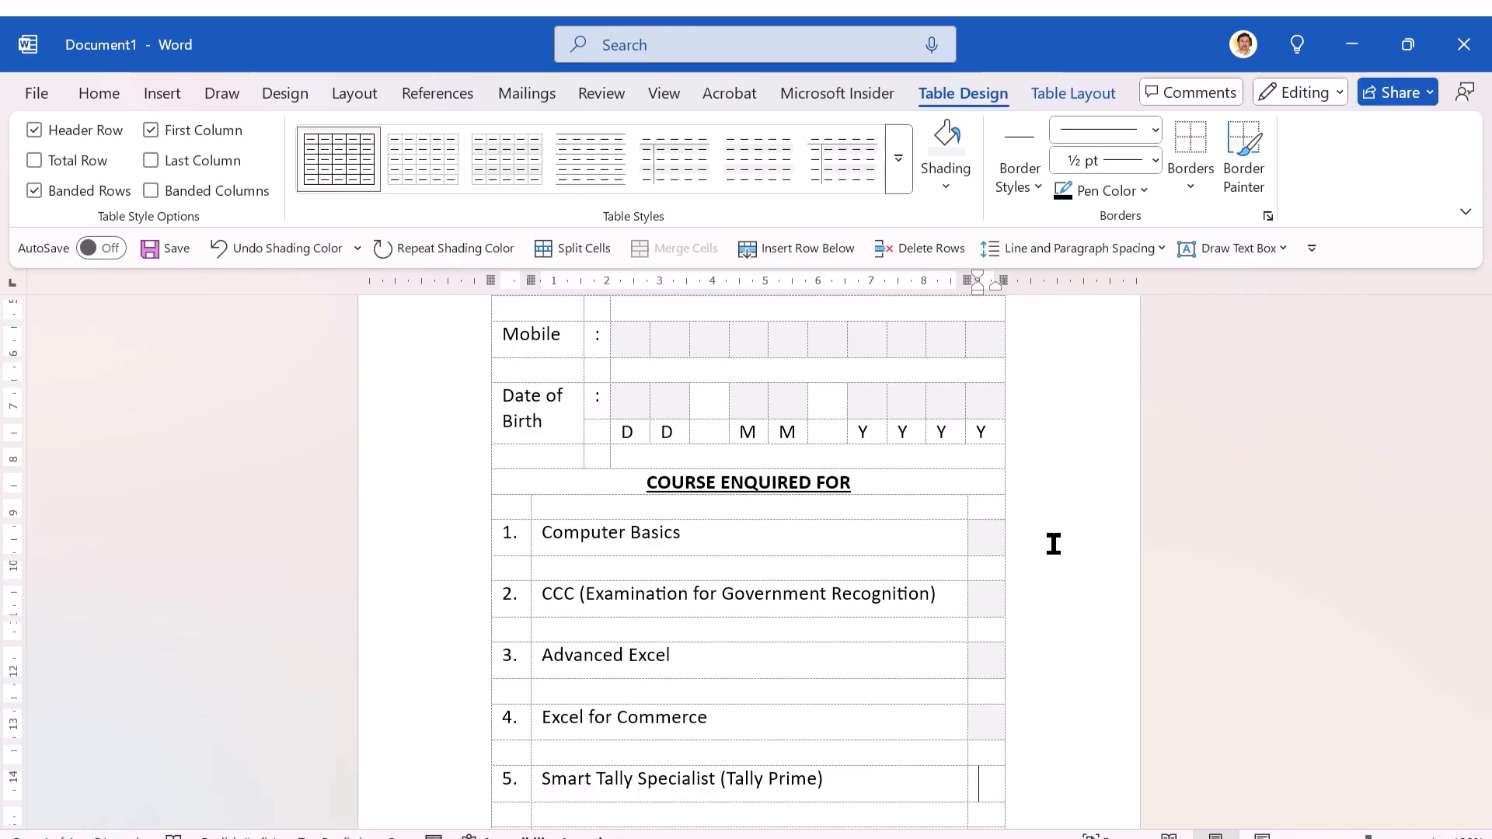
{"action": "key", "text": "F4"}
{"action": "key", "text": "Down"}
{"action": "key", "text": "Down"}
{"action": "key", "text": "F4"}
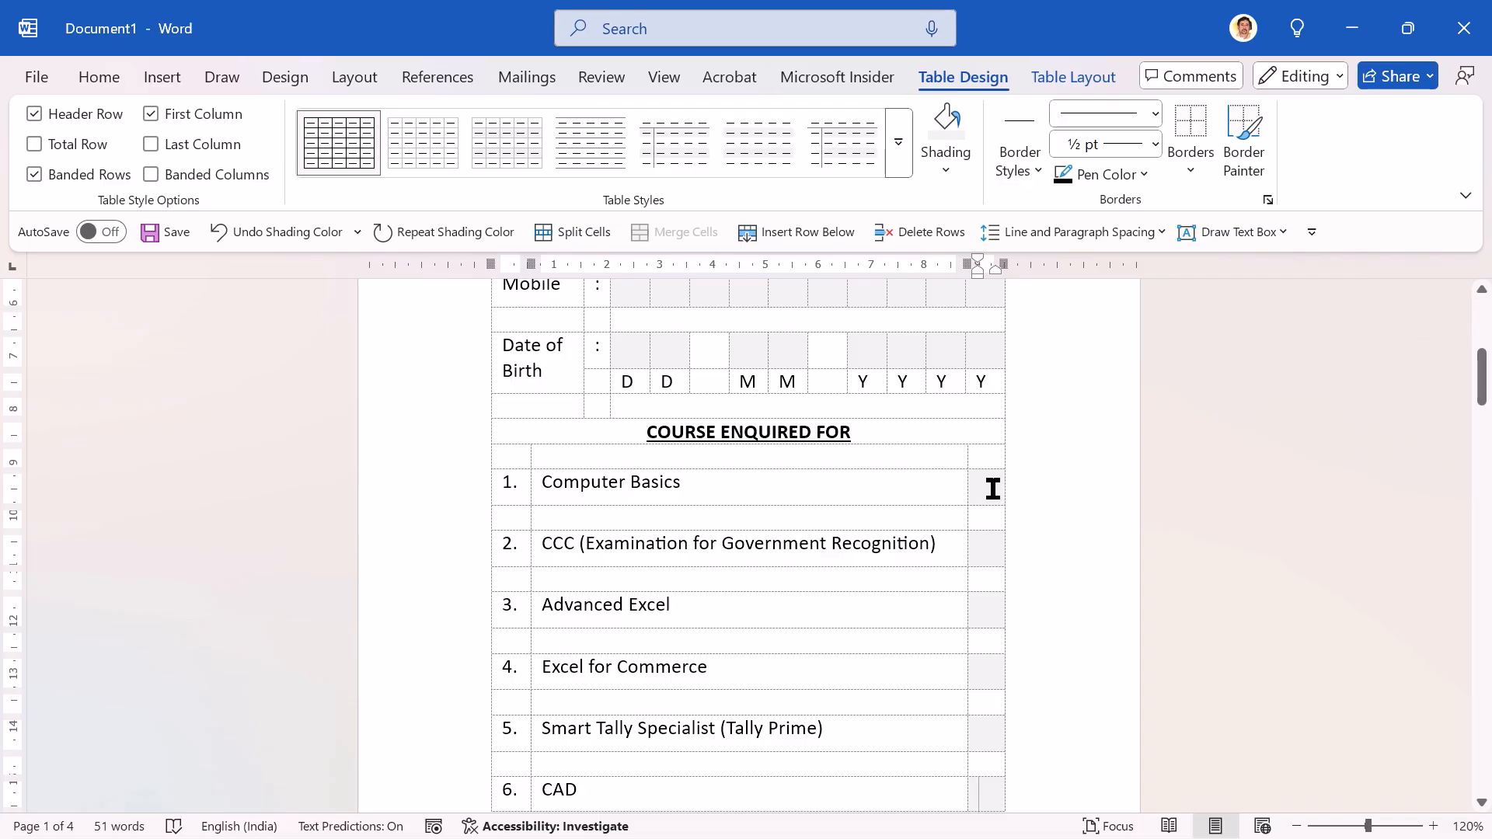
Step: Select the number and name cells of course rows 1 to 7 and set their alignment to Align Center Left
{"action": "left_click", "coordinate": [505, 477]}
{"action": "key", "text": "shift+Down"}
{"action": "key", "text": "shift+Down"}
{"action": "key", "text": "shift+Down"}
{"action": "key", "text": "shift+Down"}
{"action": "key", "text": "shift+Down"}
{"action": "key", "text": "shift+Down"}
{"action": "key", "text": "shift+Down"}
{"action": "key", "text": "shift+Down"}
{"action": "key", "text": "shift+Down"}
{"action": "key", "text": "shift+Down"}
{"action": "key", "text": "shift+Down"}
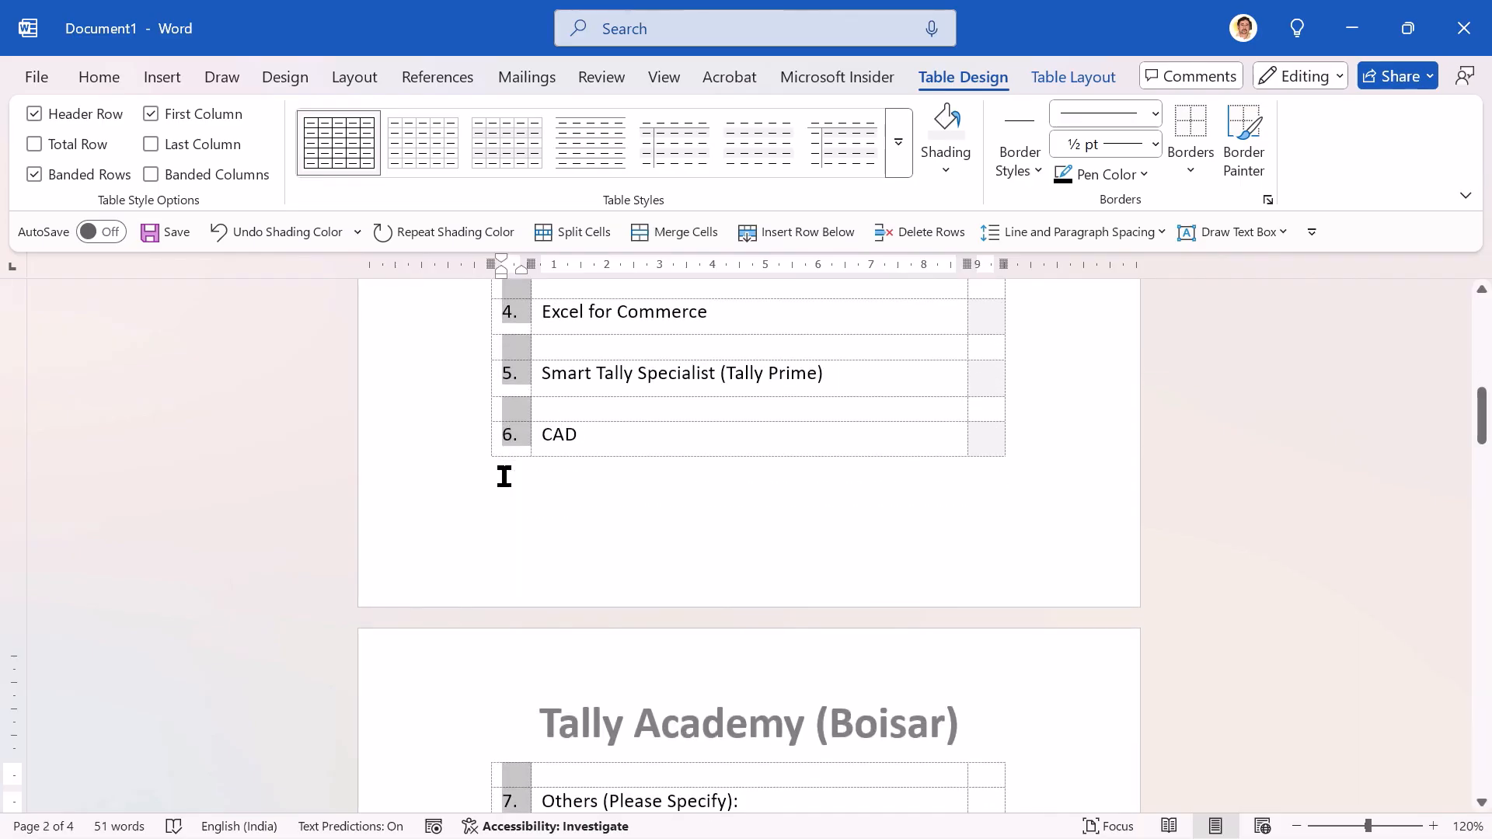
{"action": "key", "text": "shift+Right"}
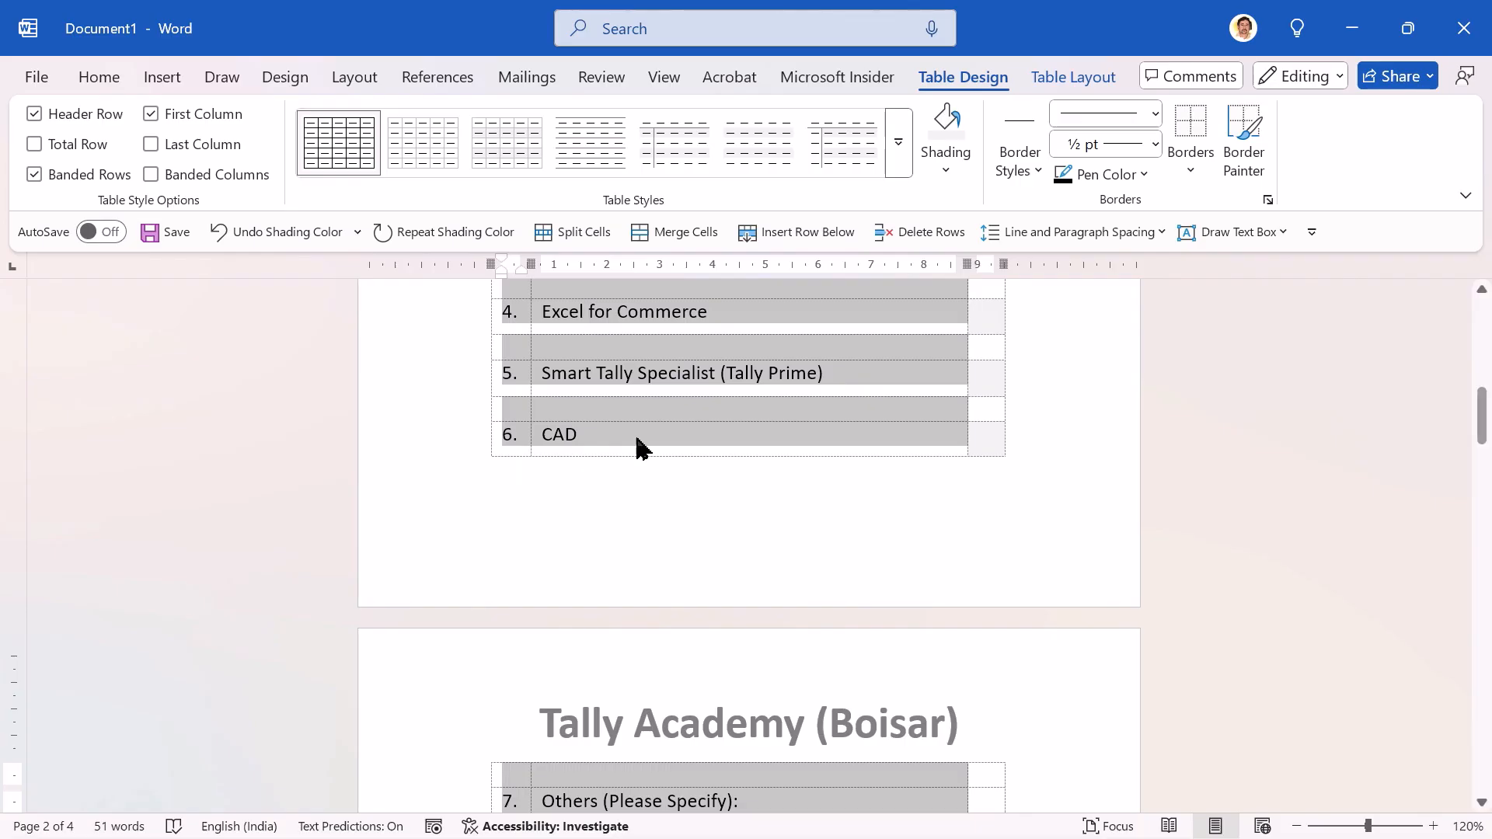
{"action": "left_click", "coordinate": [1075, 77]}
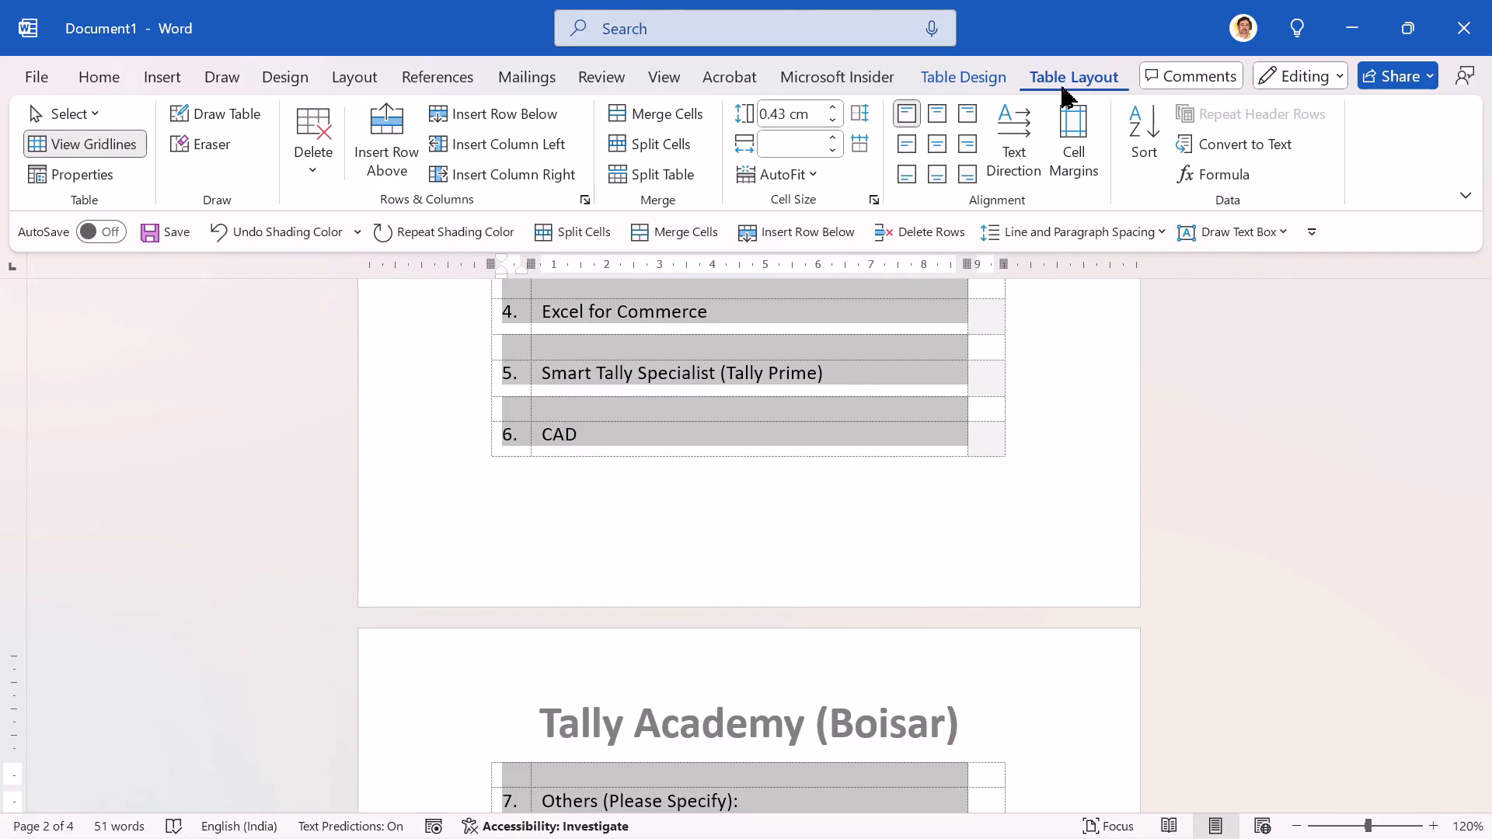
{"action": "left_click", "coordinate": [905, 148]}
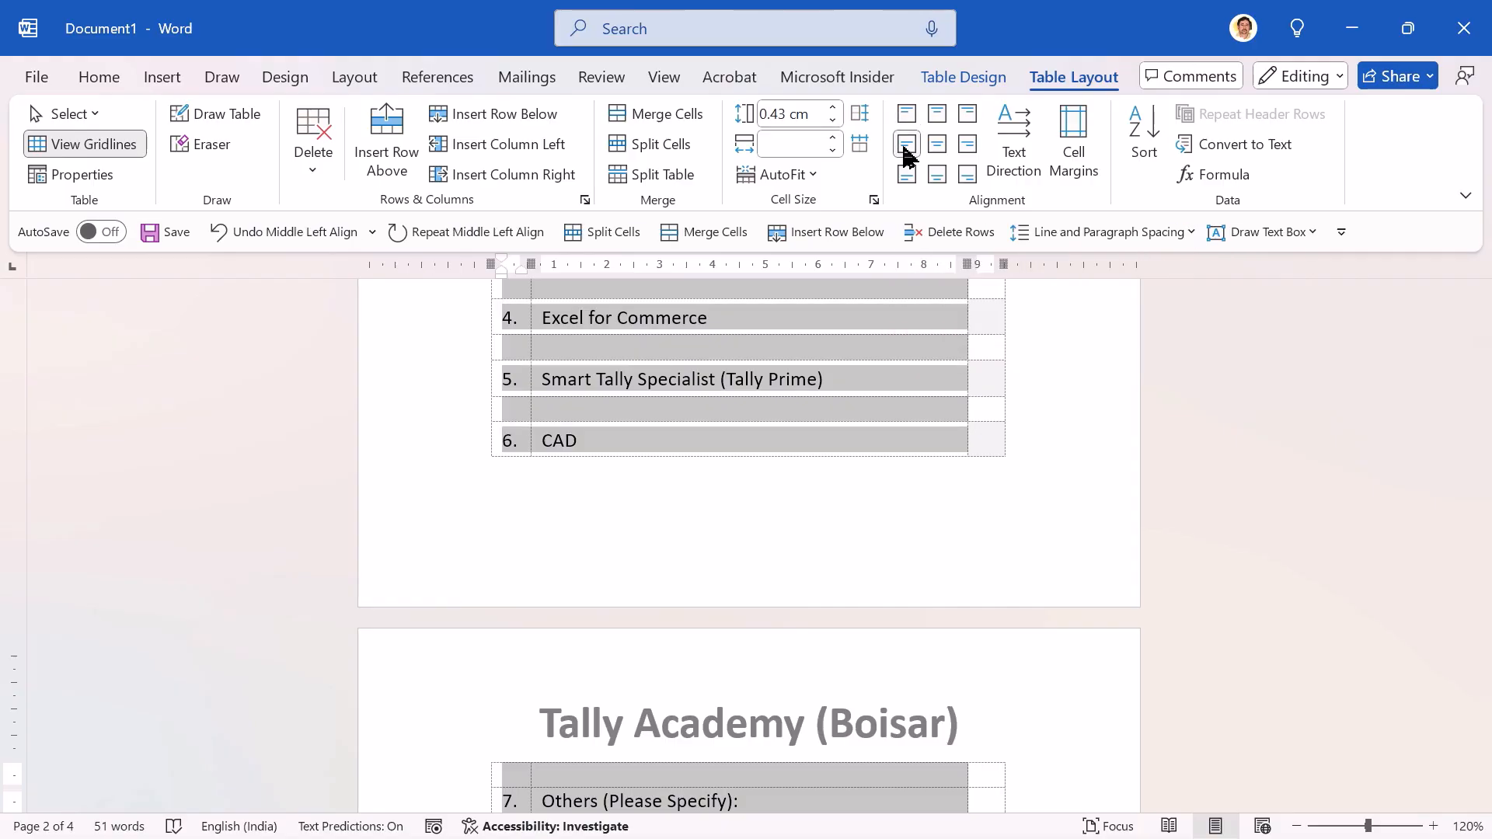
Step: Return to the upper part of the form and repeat the center-left alignment on the Mobile label cell
{"action": "key", "text": "Up"}
{"action": "key", "text": "Up"}
{"action": "key", "text": "Up"}
{"action": "key", "text": "Up"}
{"action": "key", "text": "Up"}
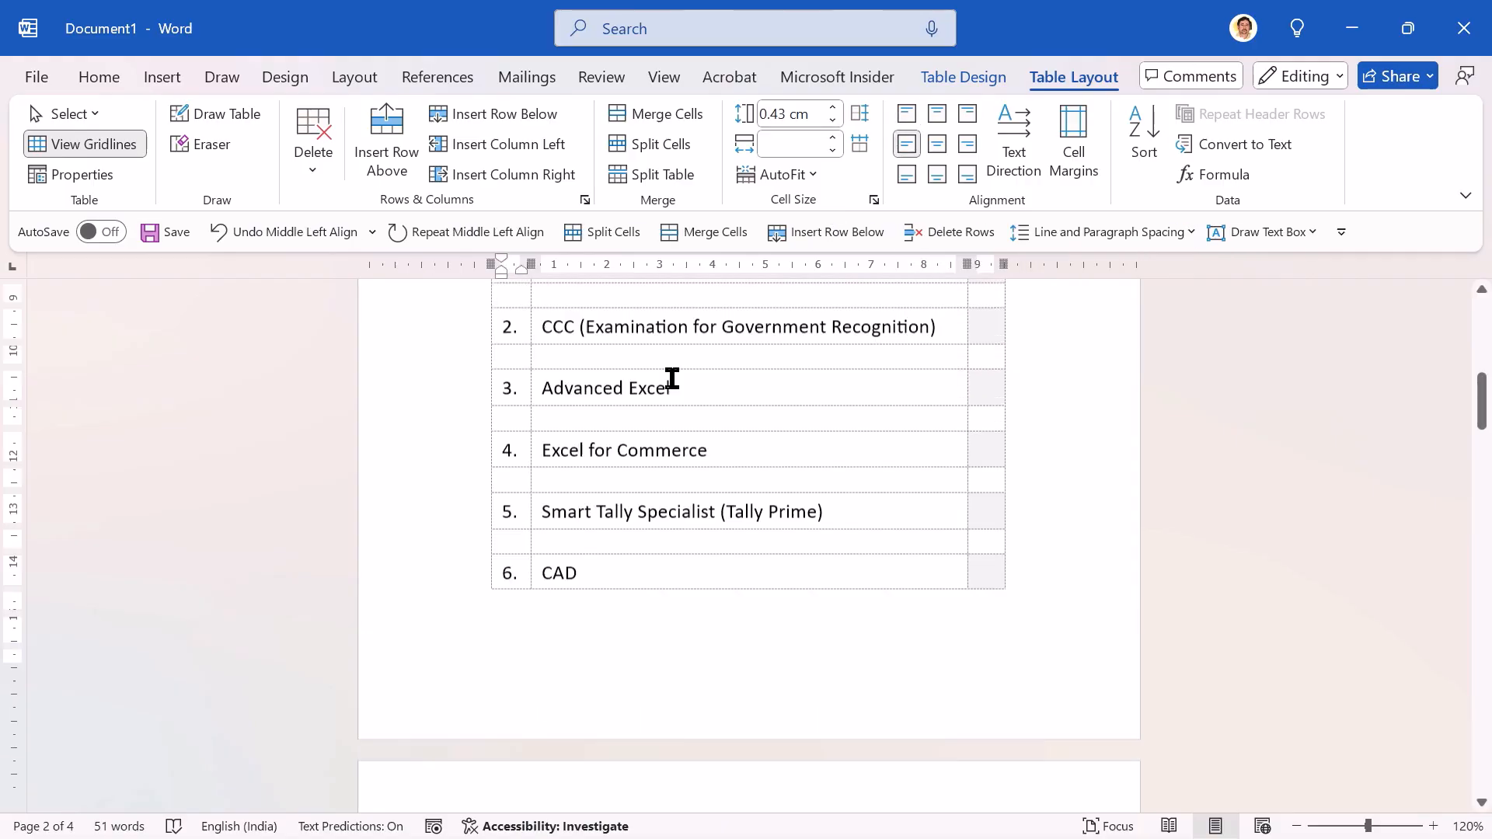
{"action": "key", "text": "Up"}
{"action": "key", "text": "Up"}
{"action": "key", "text": "Up"}
{"action": "key", "text": "Up"}
{"action": "key", "text": "Up"}
{"action": "key", "text": "Up"}
{"action": "key", "text": "Up"}
{"action": "key", "text": "Up"}
{"action": "key", "text": "Up"}
{"action": "key", "text": "Up"}
{"action": "key", "text": "Up"}
{"action": "key", "text": "Up"}
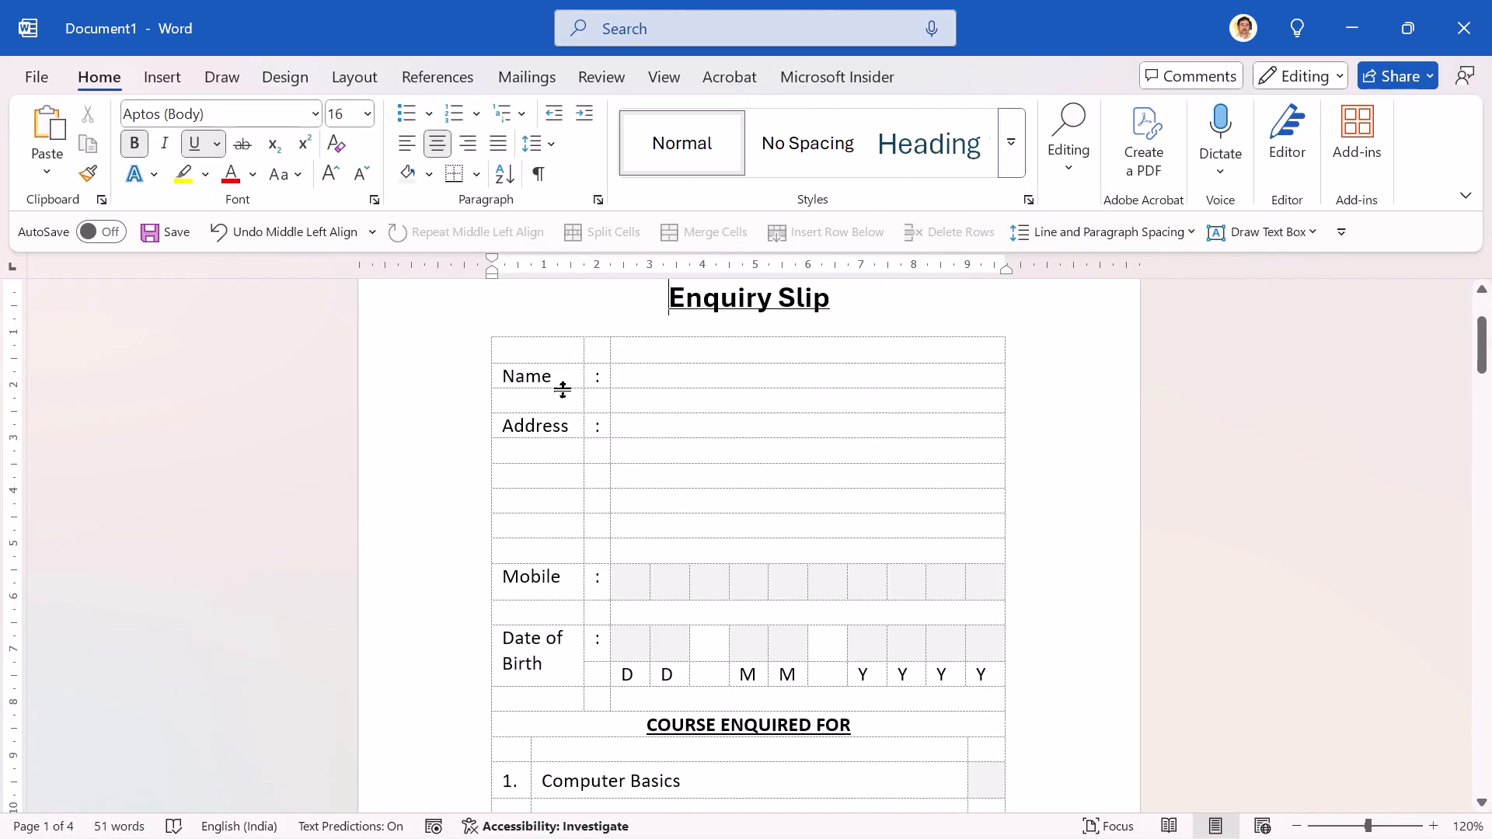
{"action": "left_click", "coordinate": [533, 583]}
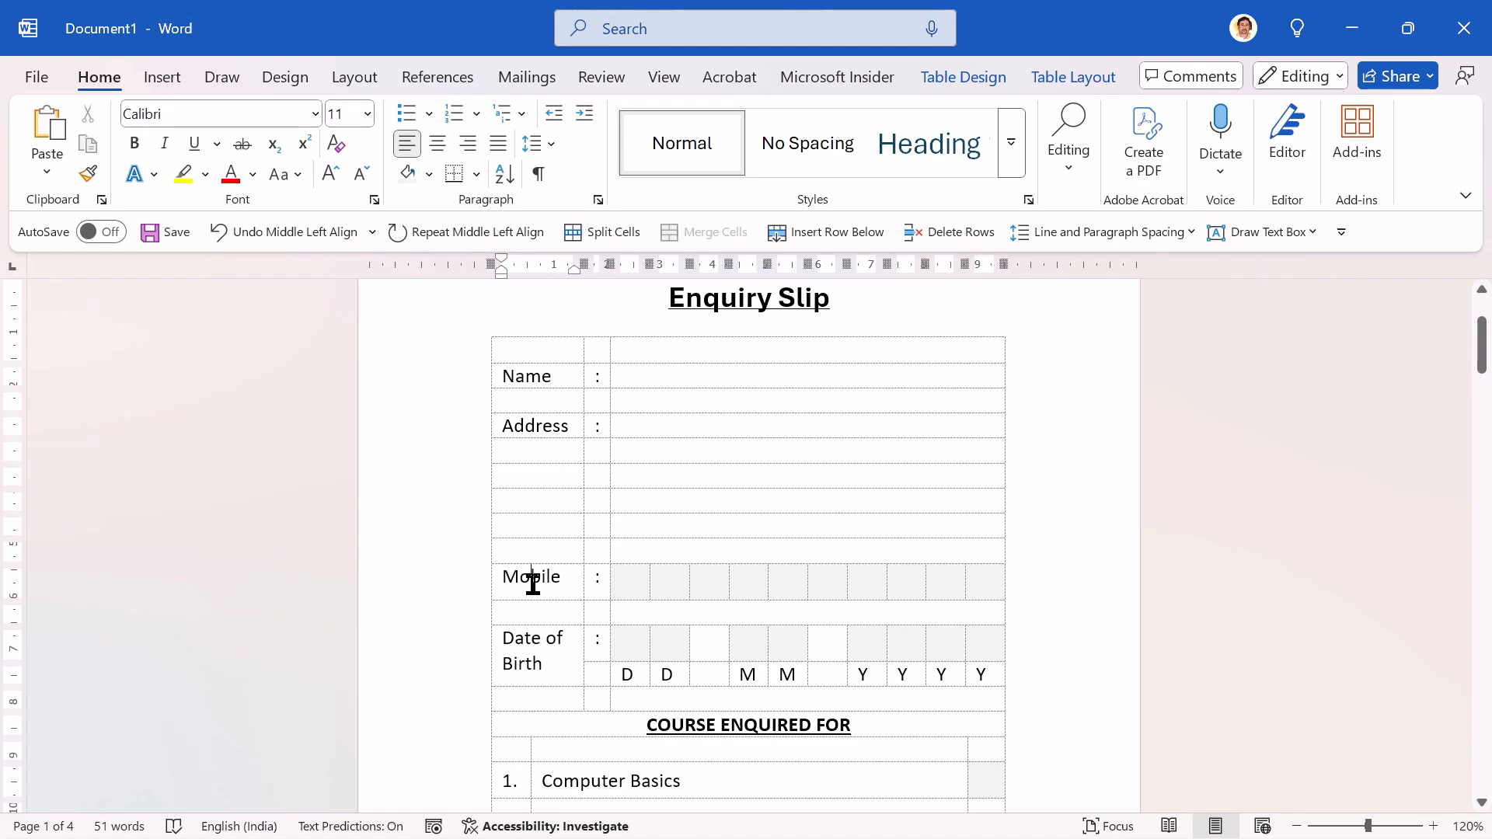
{"action": "triple_click", "coordinate": [533, 583]}
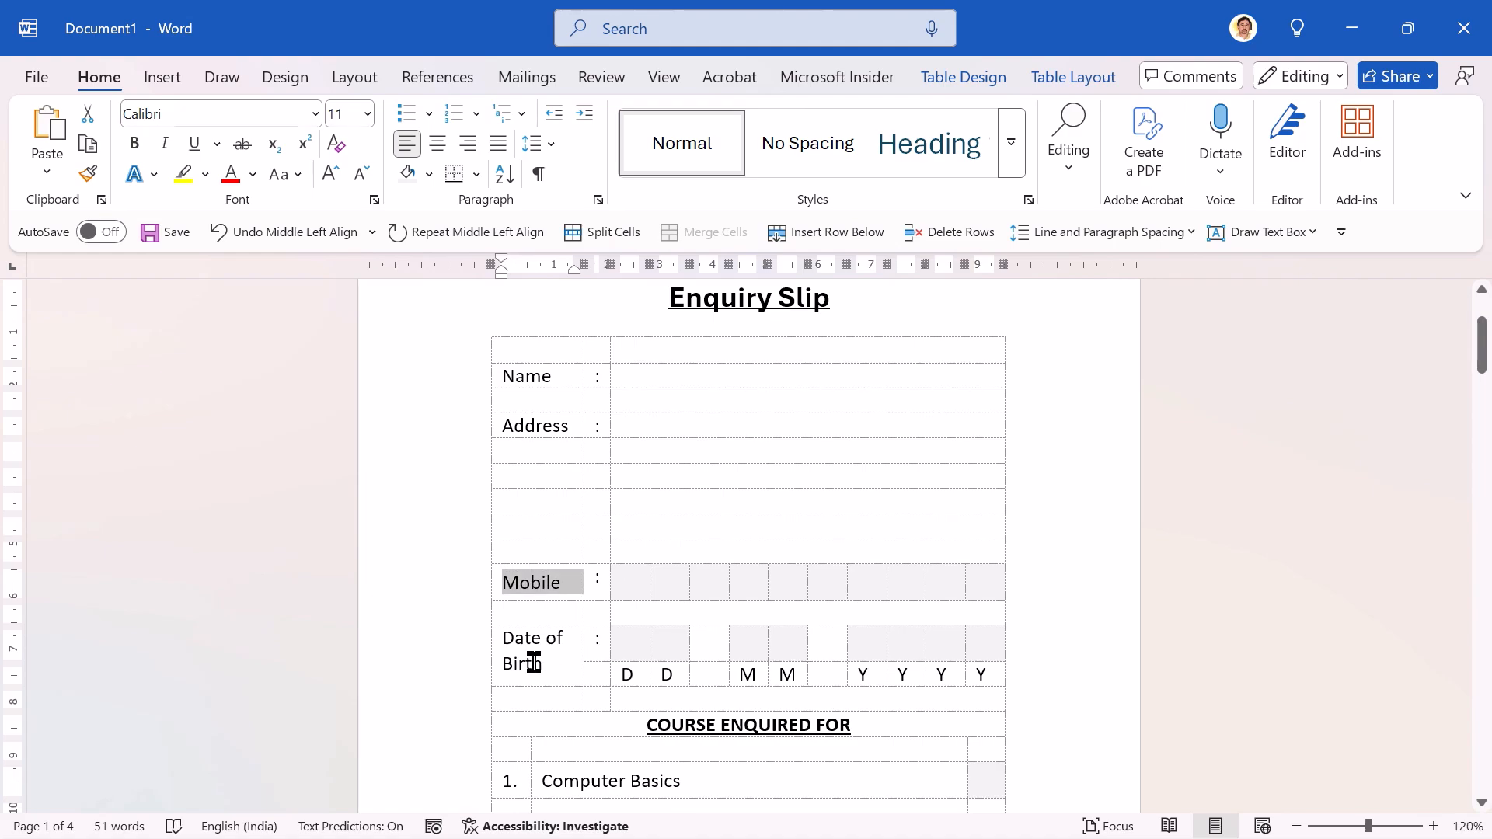
Step: Add a bottom border to the blank cell beside Name and repeat it on the blank cell beside Address
{"action": "left_click", "coordinate": [686, 376]}
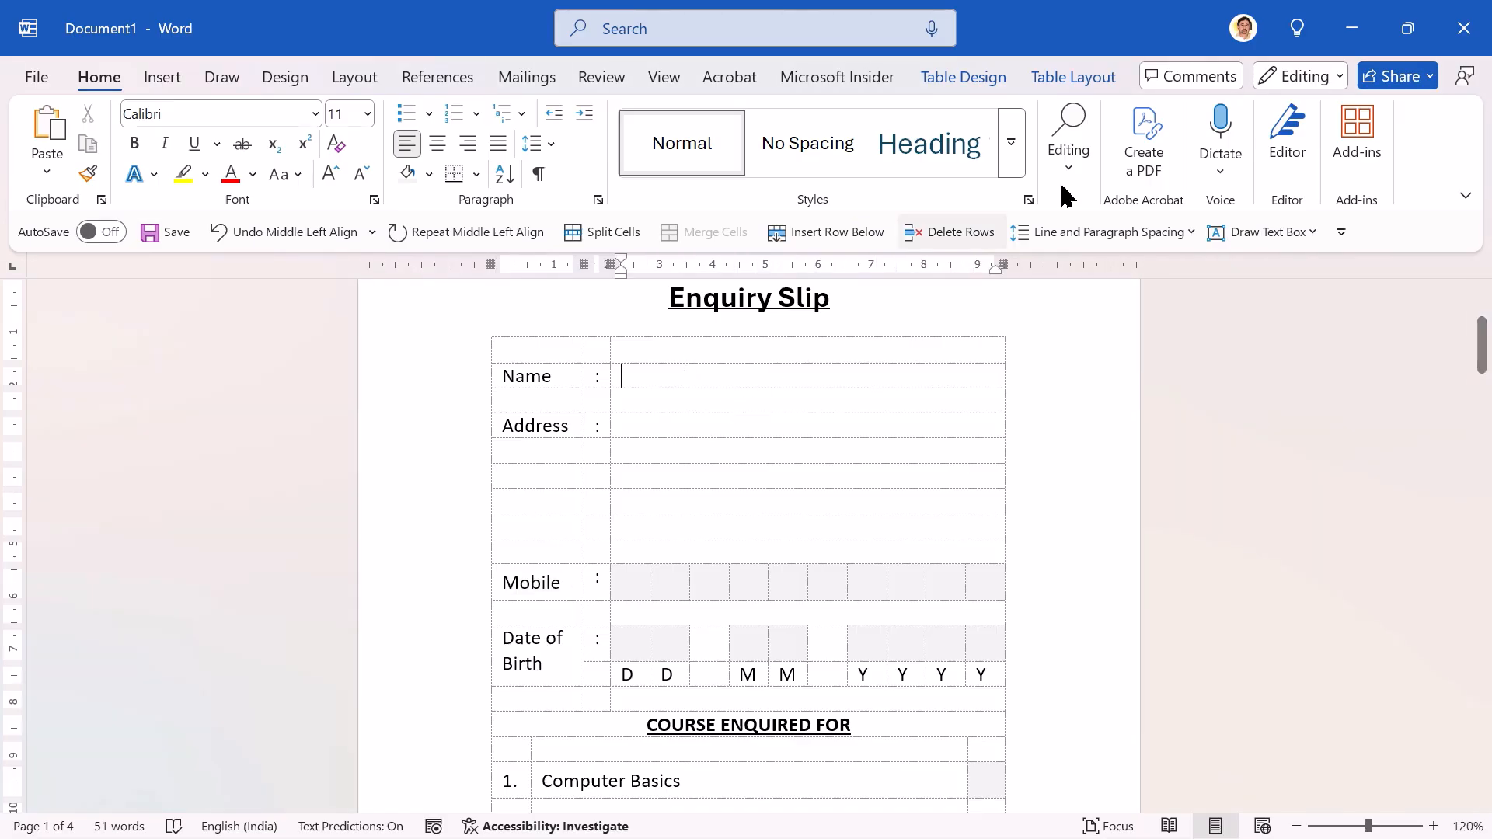
{"action": "left_click", "coordinate": [963, 78]}
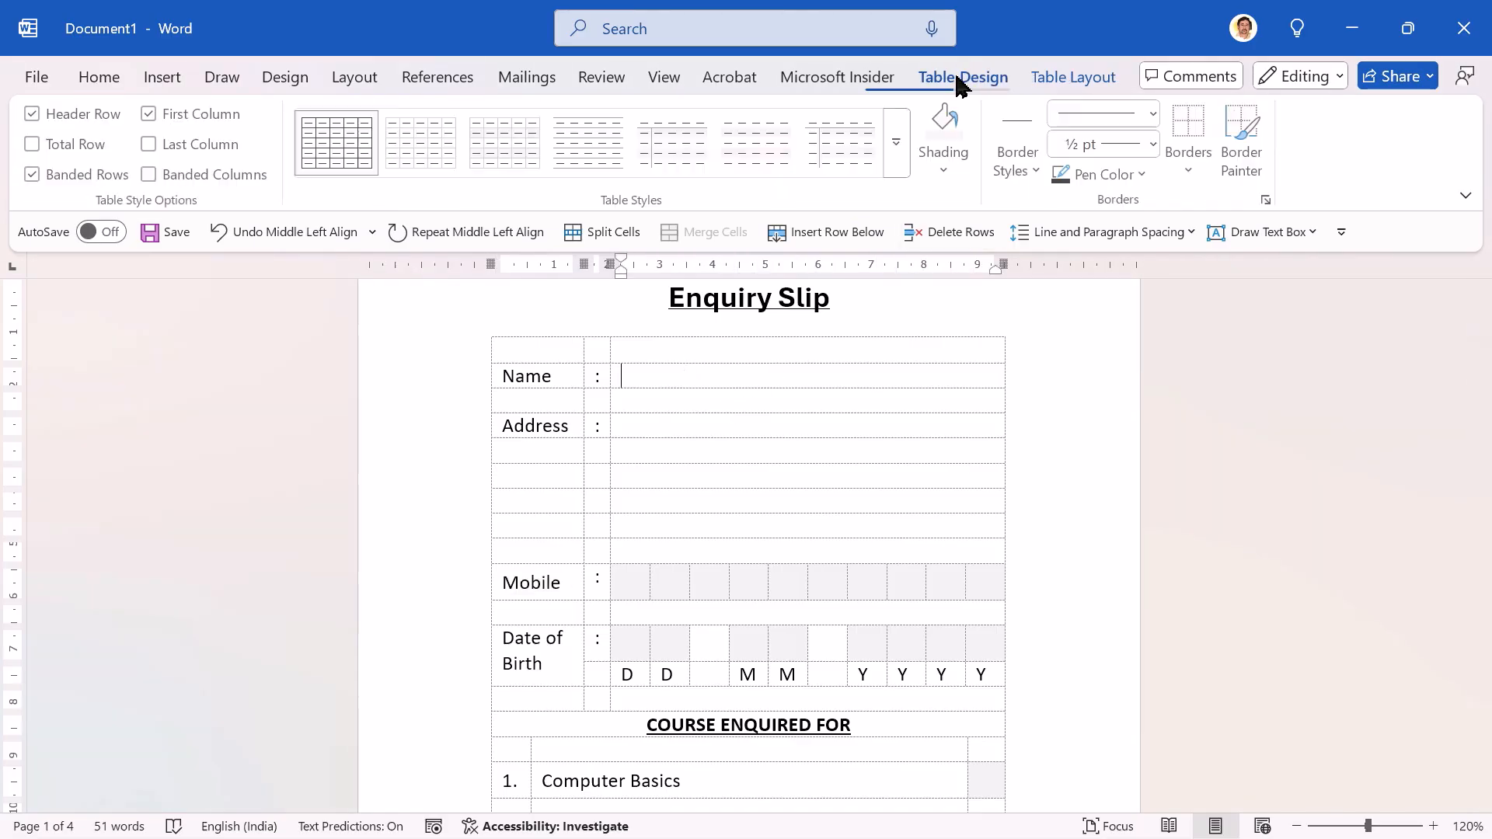
{"action": "left_click", "coordinate": [1198, 159]}
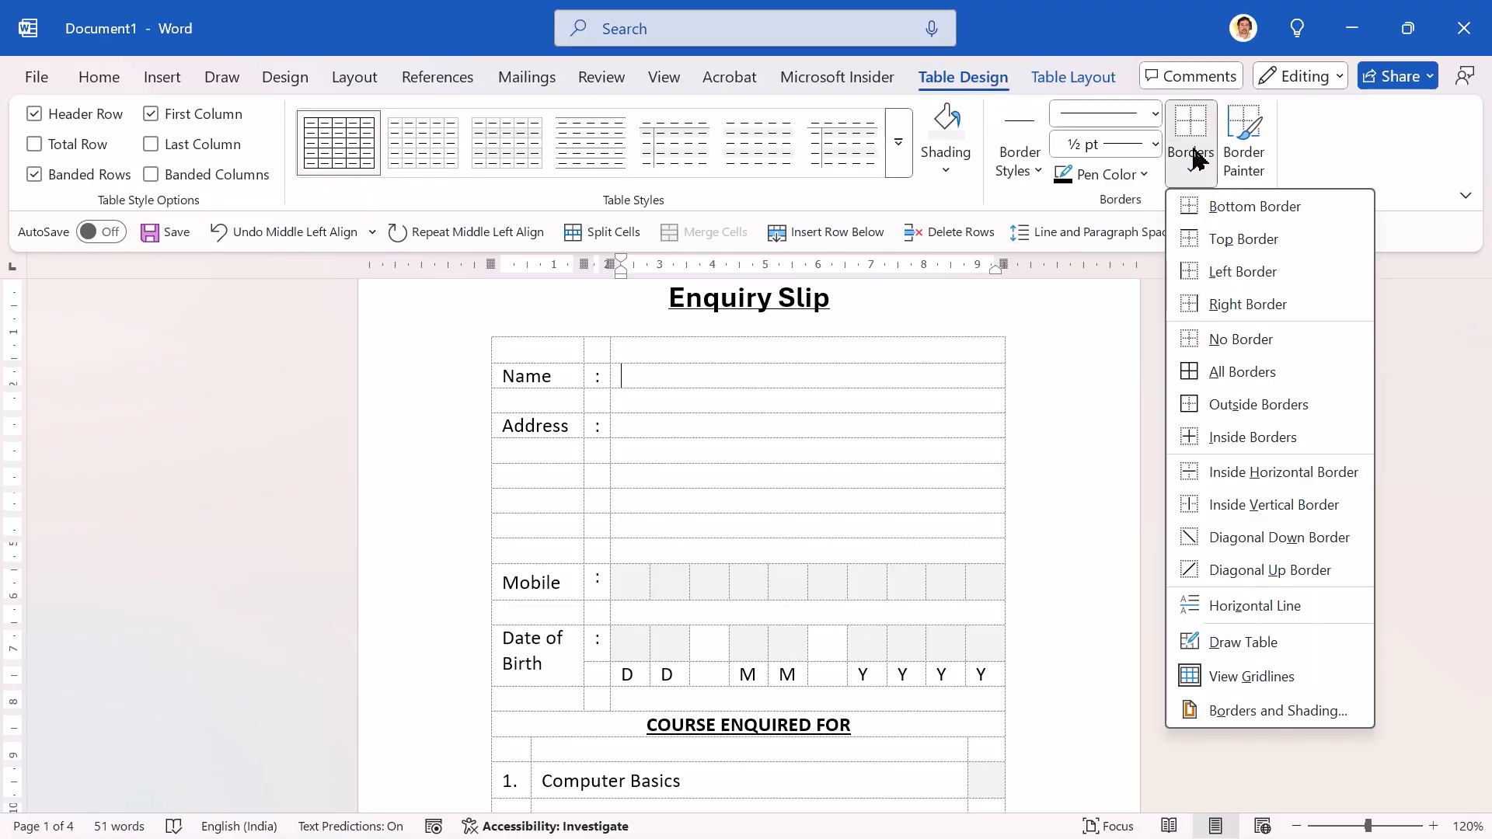
{"action": "left_click", "coordinate": [1201, 210]}
{"action": "key", "text": "Down"}
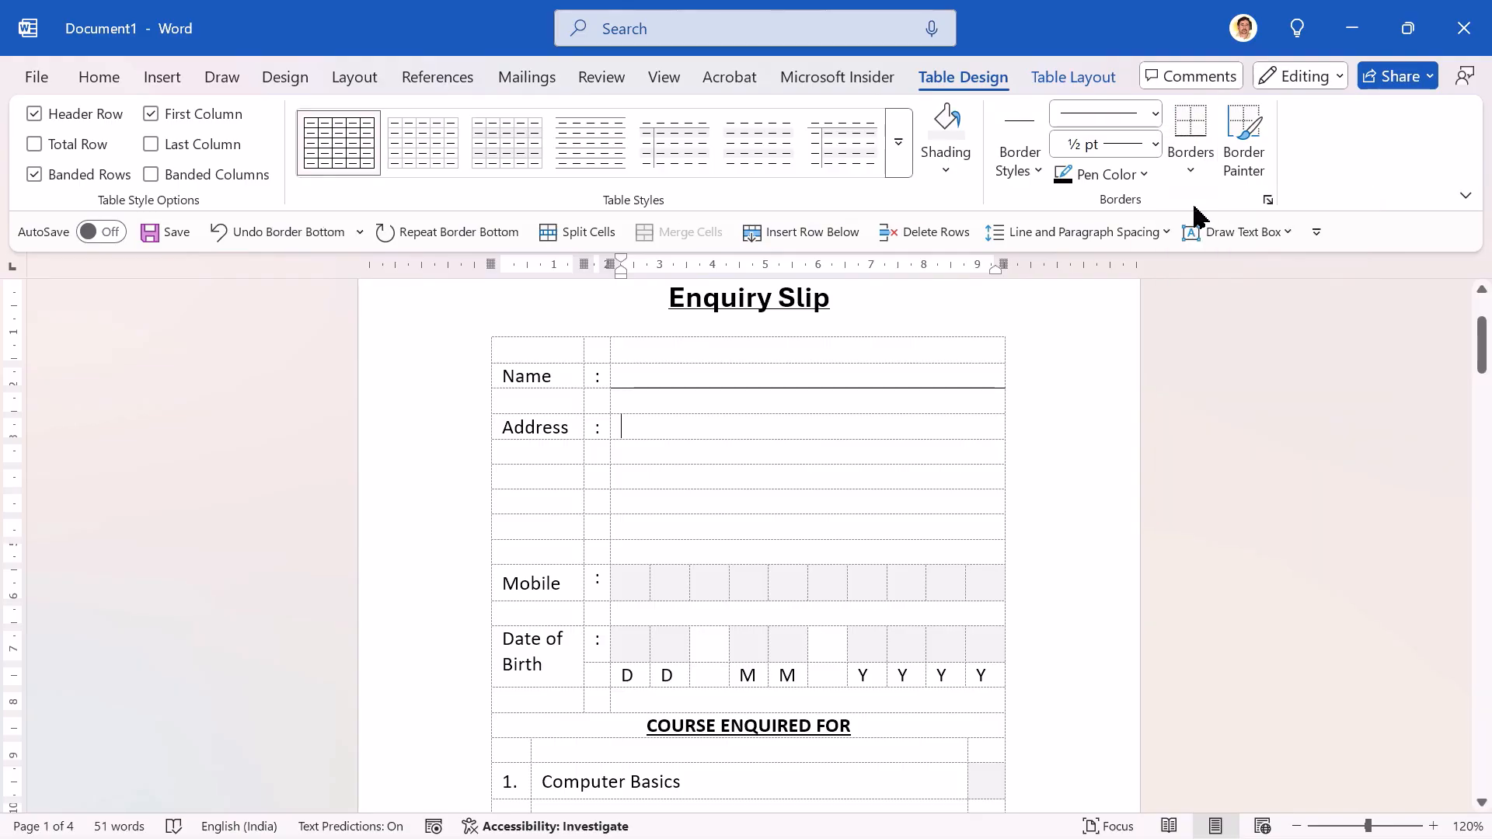
{"action": "key", "text": "F4"}
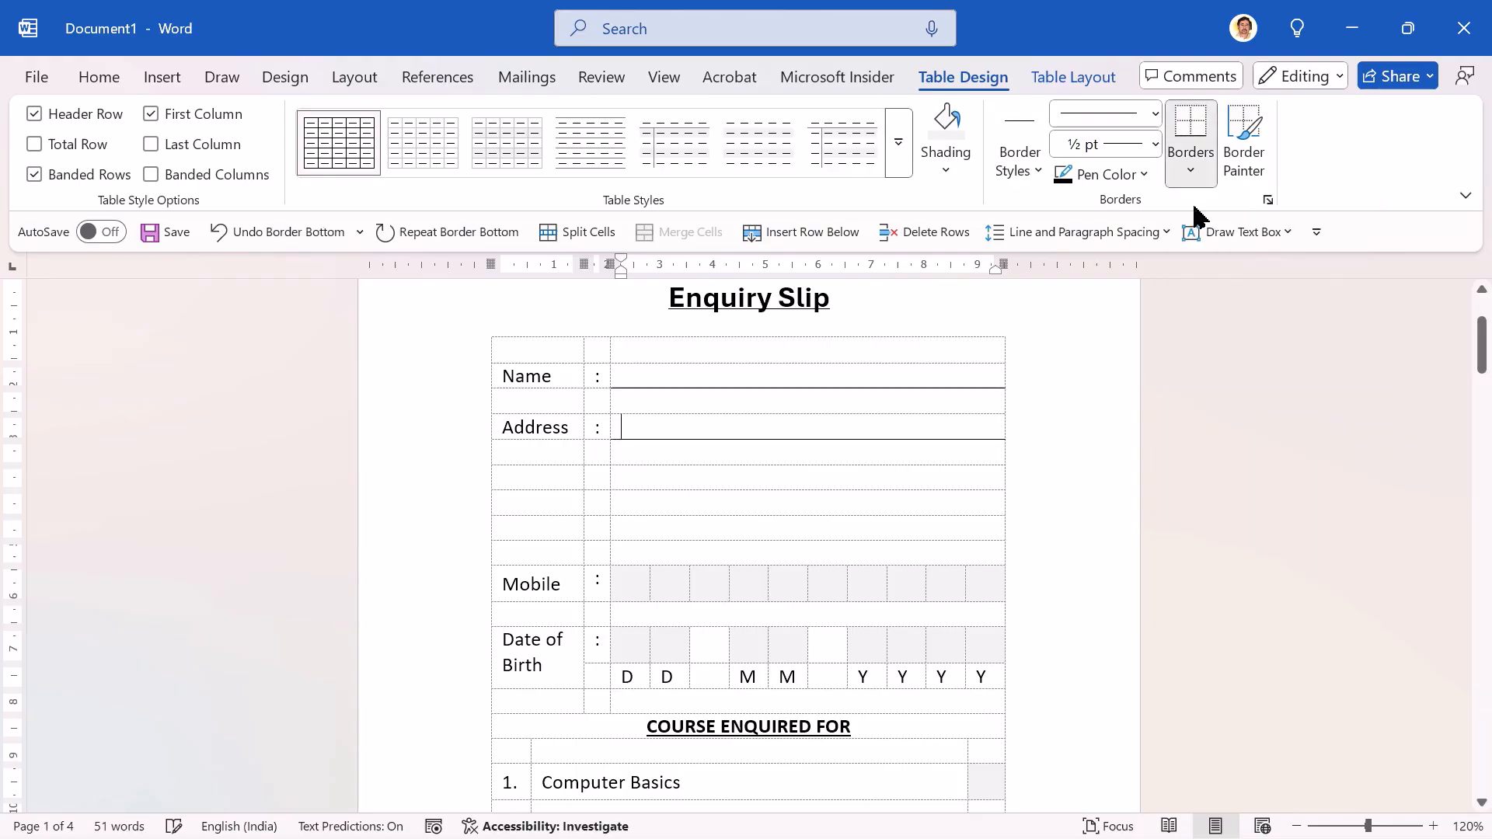
Step: Repeat the bottom border on the second and fourth blank rows below the first Address line
{"action": "key", "text": "Down"}
{"action": "key", "text": "Down"}
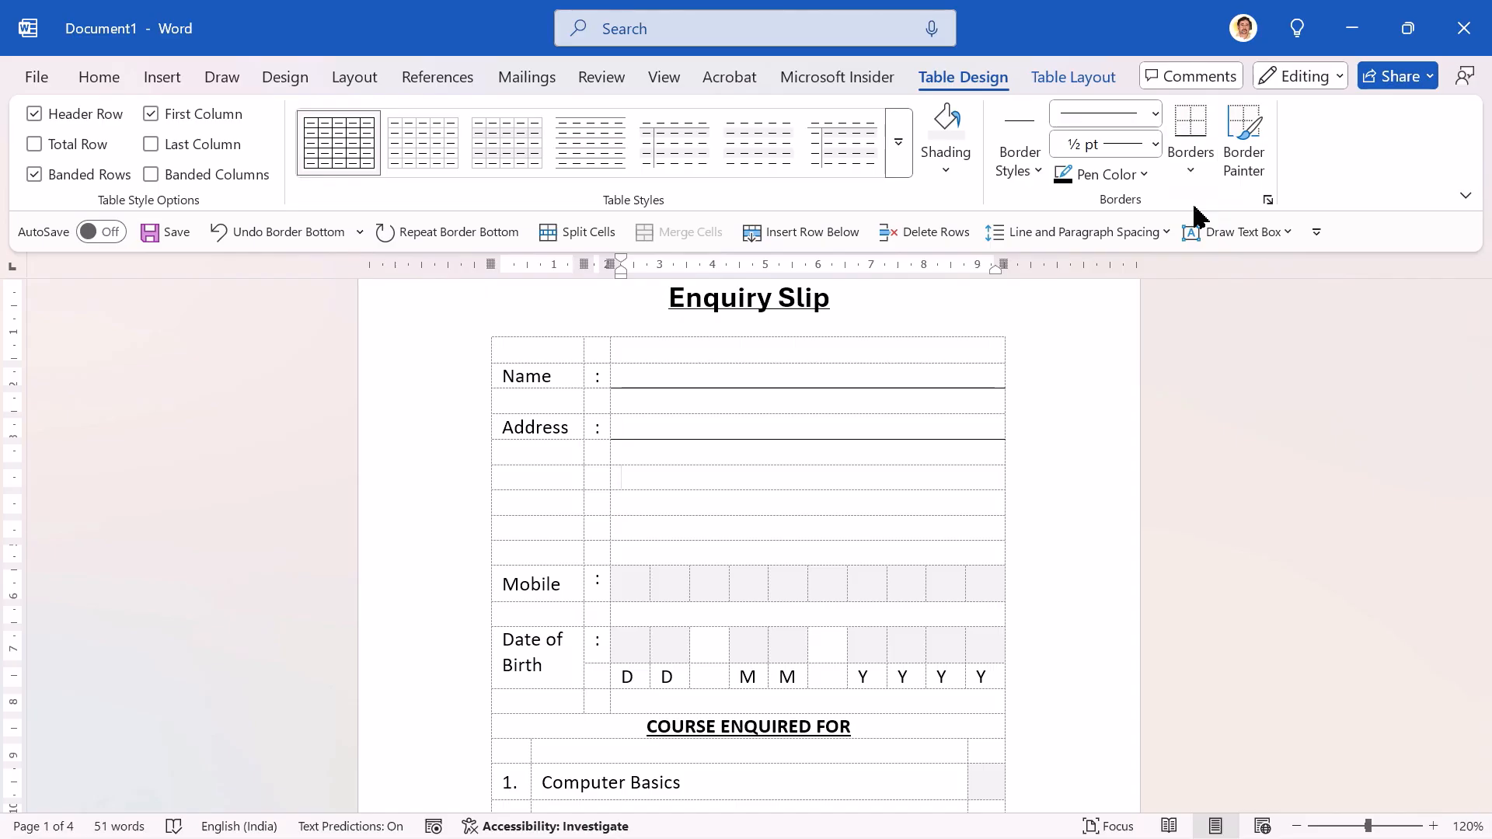
{"action": "key", "text": "F4"}
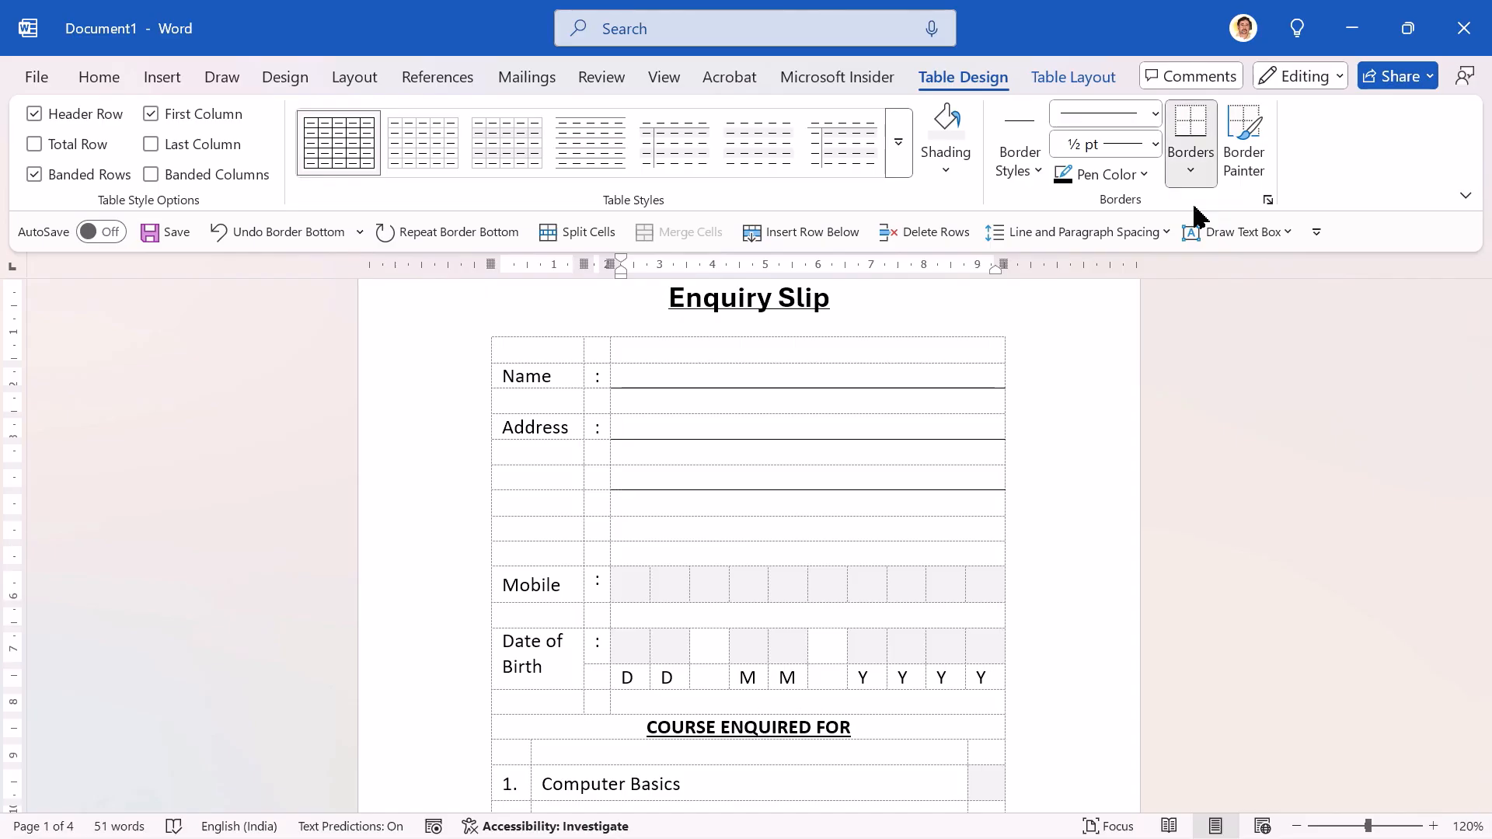
{"action": "key", "text": "Down"}
{"action": "key", "text": "Down"}
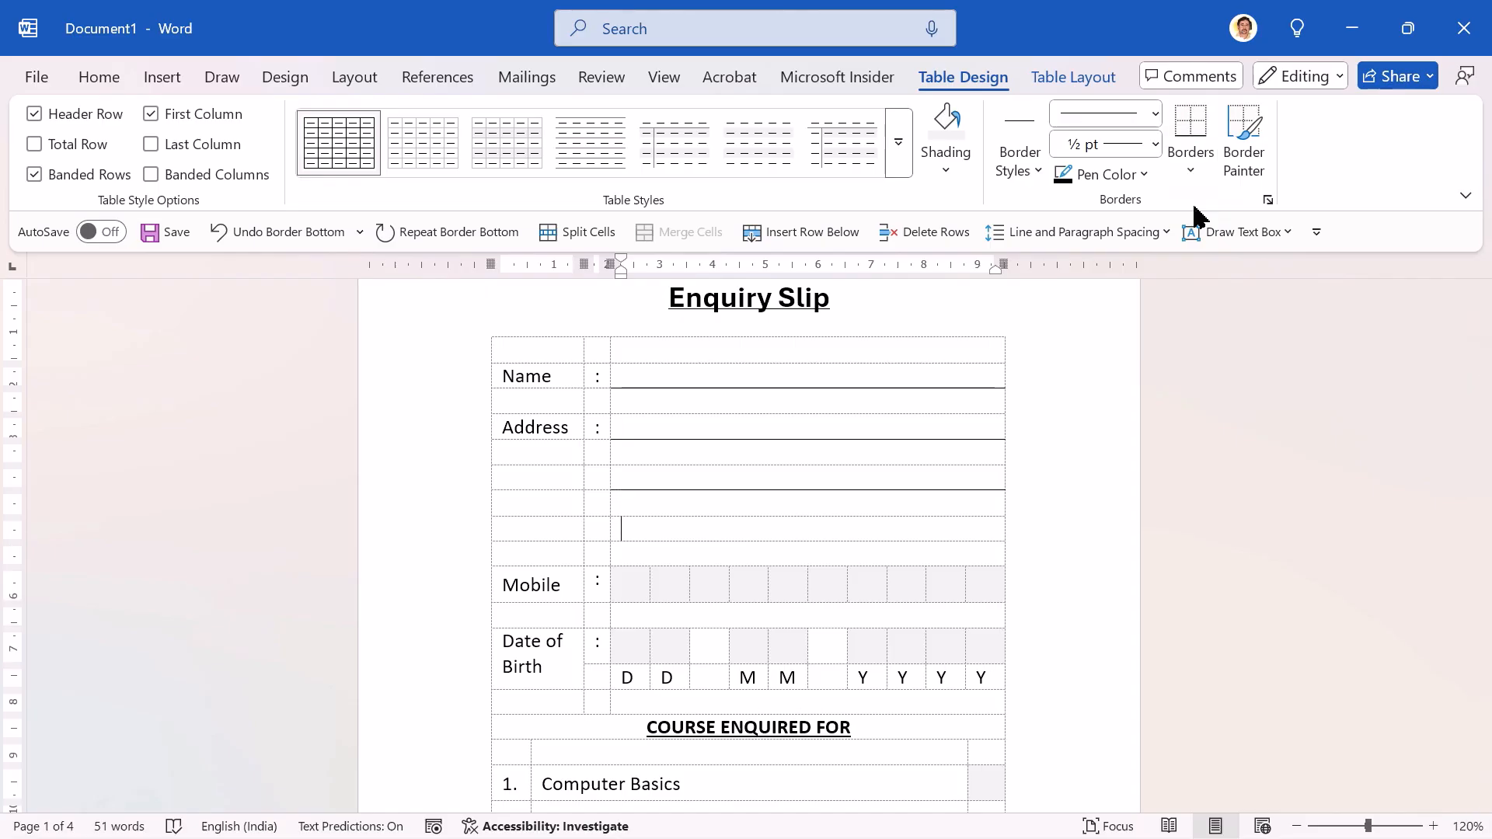
{"action": "key", "text": "F4"}
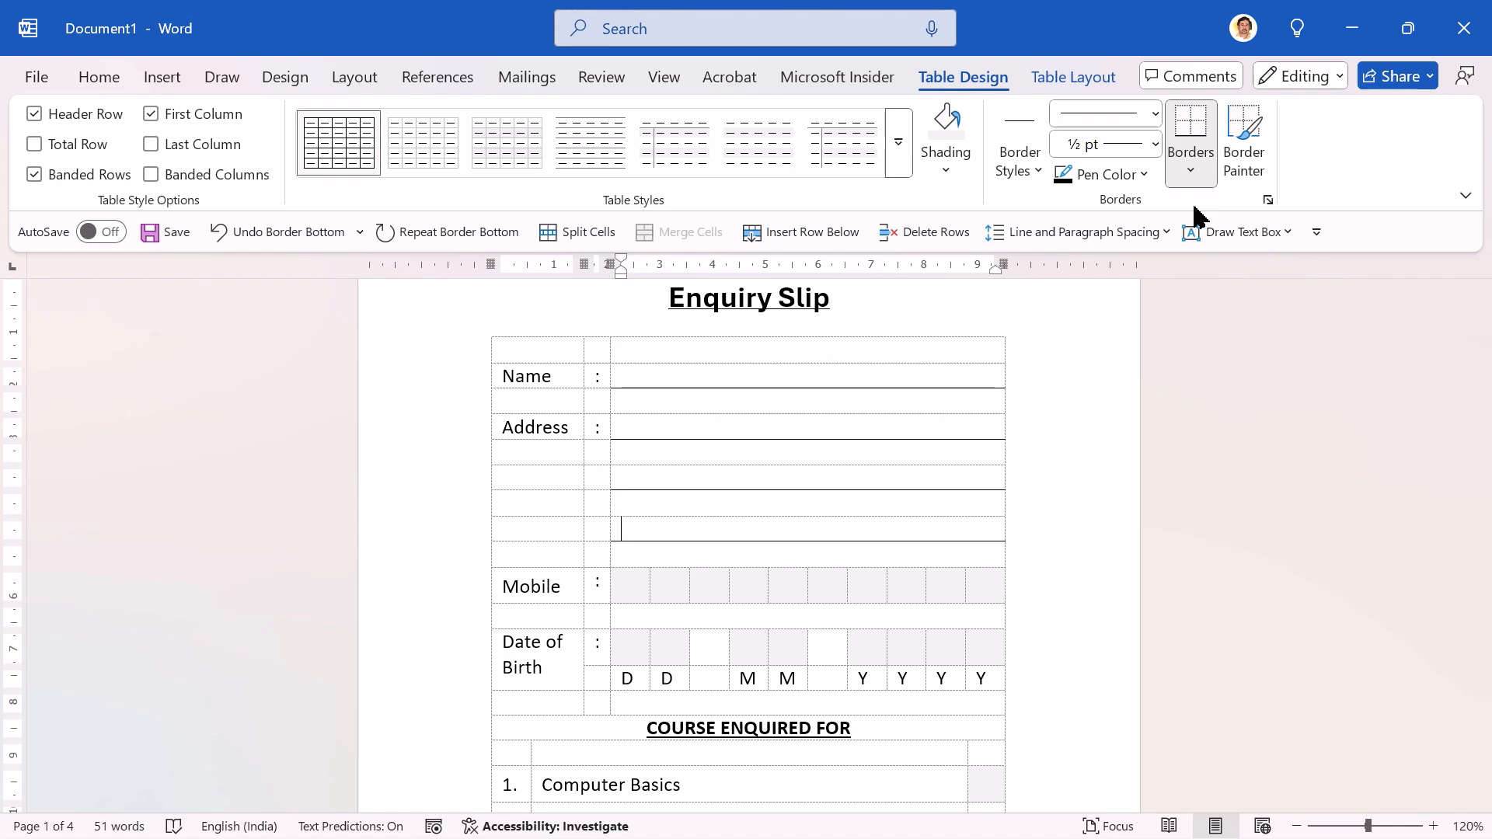
Step: Select all ten digit boxes in the Mobile row and apply All Borders to them
{"action": "key", "text": "Down"}
{"action": "key", "text": "Down"}
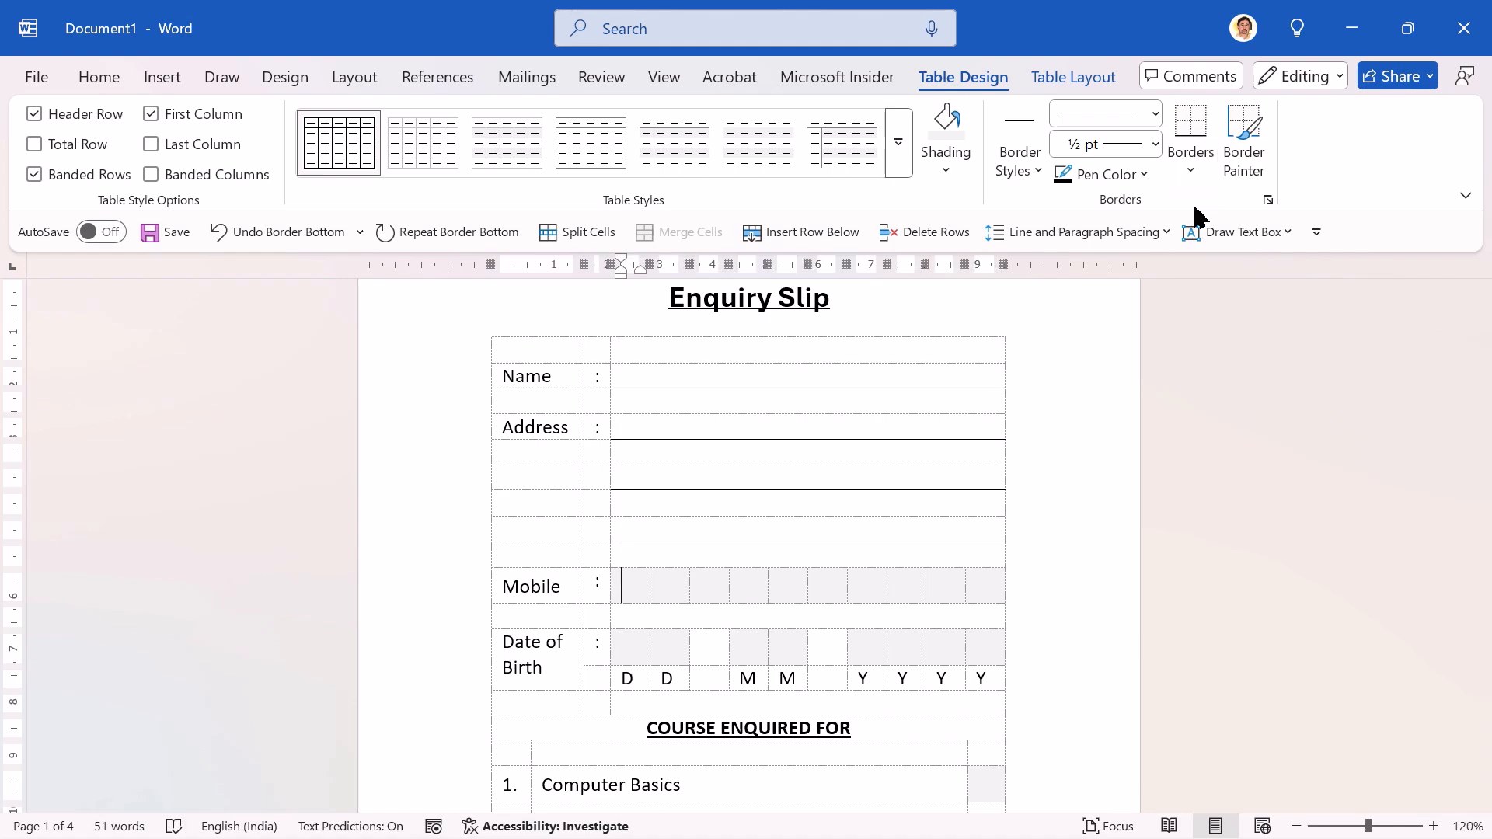
{"action": "key", "text": "shift+Right"}
{"action": "key", "text": "shift+Right"}
{"action": "key", "text": "shift+Right"}
{"action": "key", "text": "shift+Right"}
{"action": "key", "text": "shift+Right"}
{"action": "key", "text": "shift+Right"}
{"action": "key", "text": "shift+Right"}
{"action": "key", "text": "shift+Right"}
{"action": "key", "text": "shift+Right"}
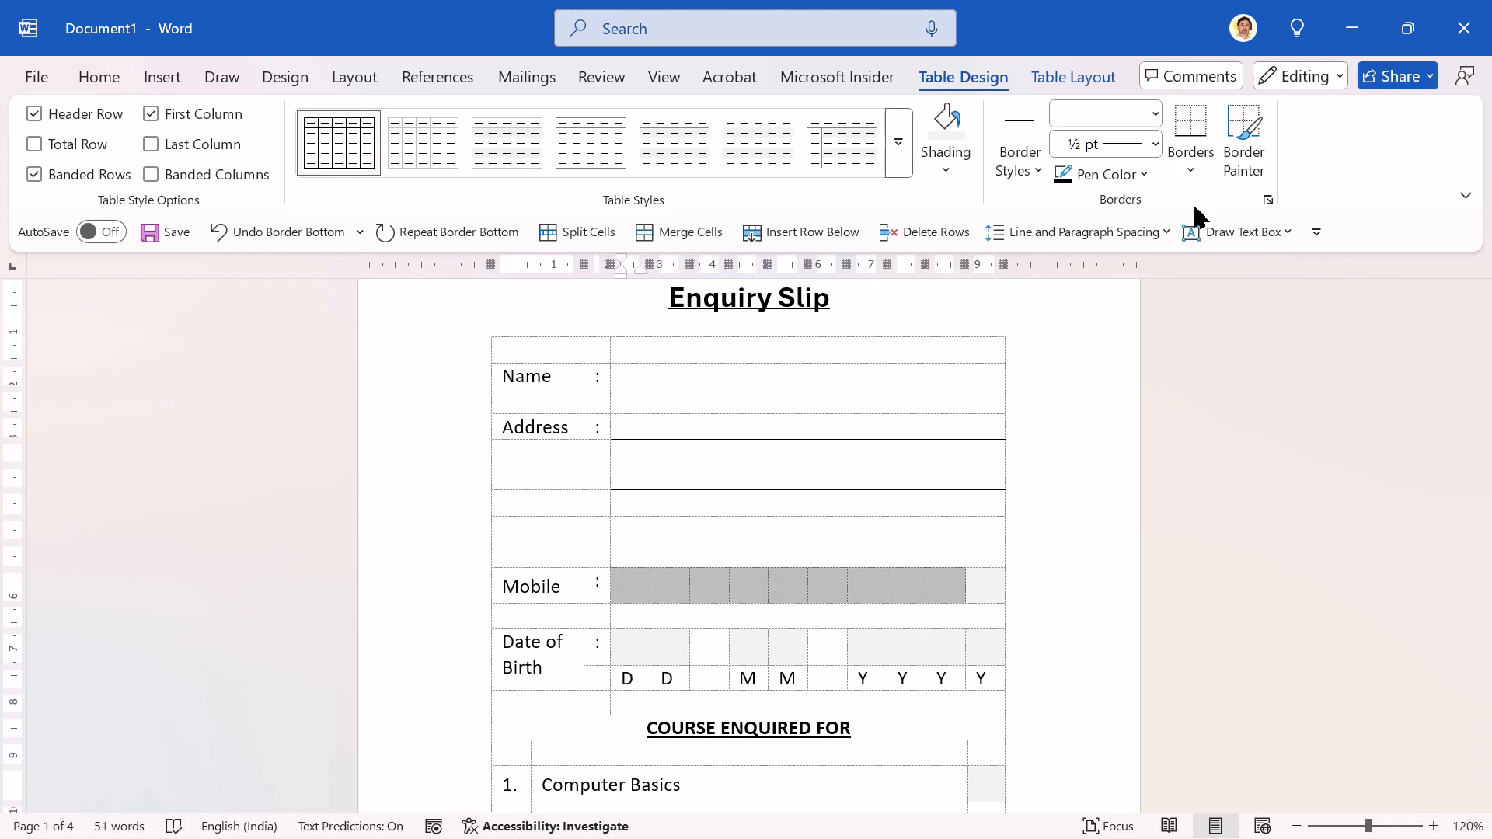
{"action": "key", "text": "shift+Right"}
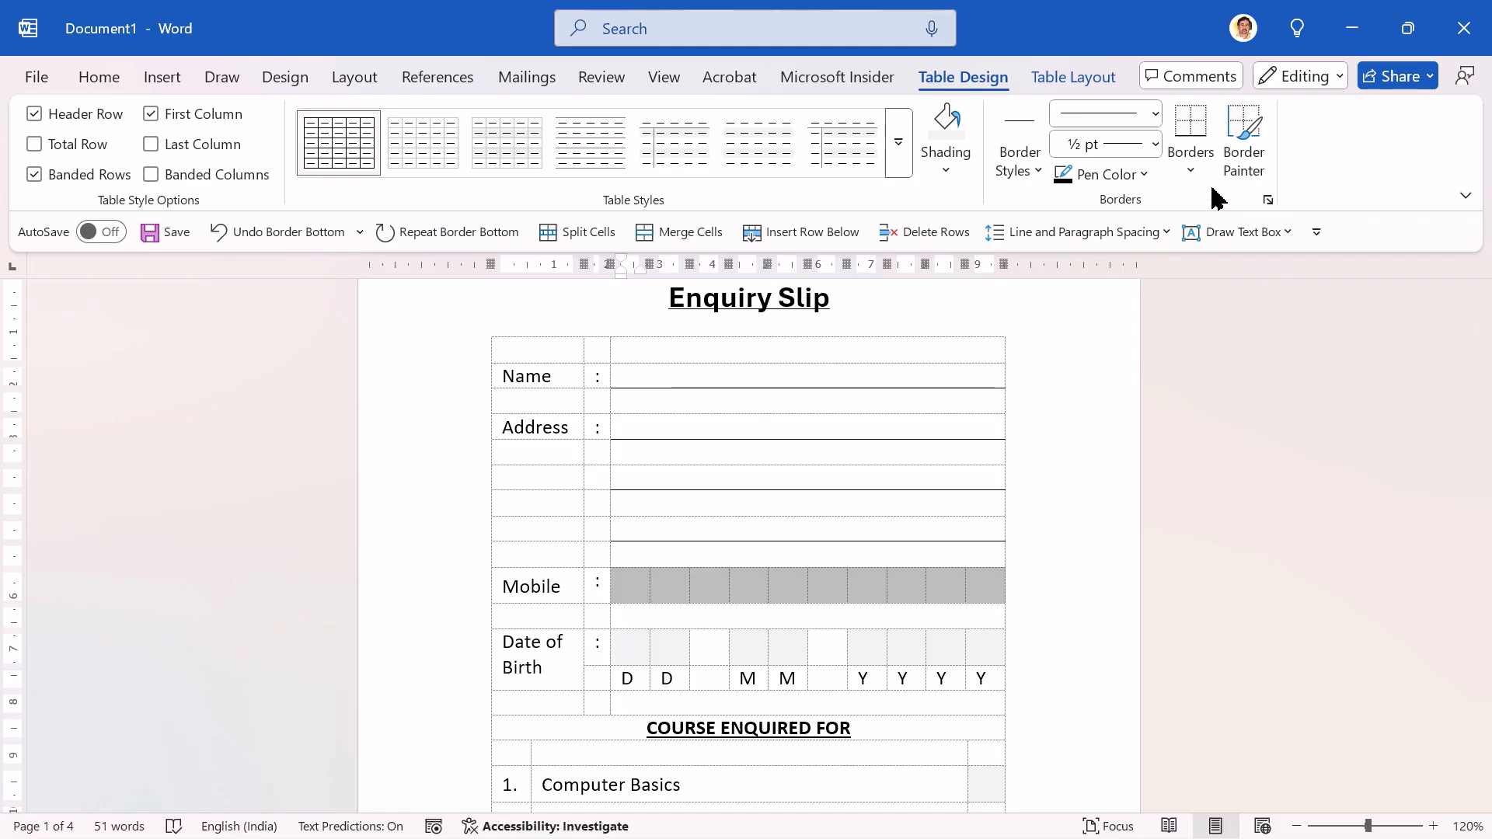
{"action": "left_click", "coordinate": [1189, 169]}
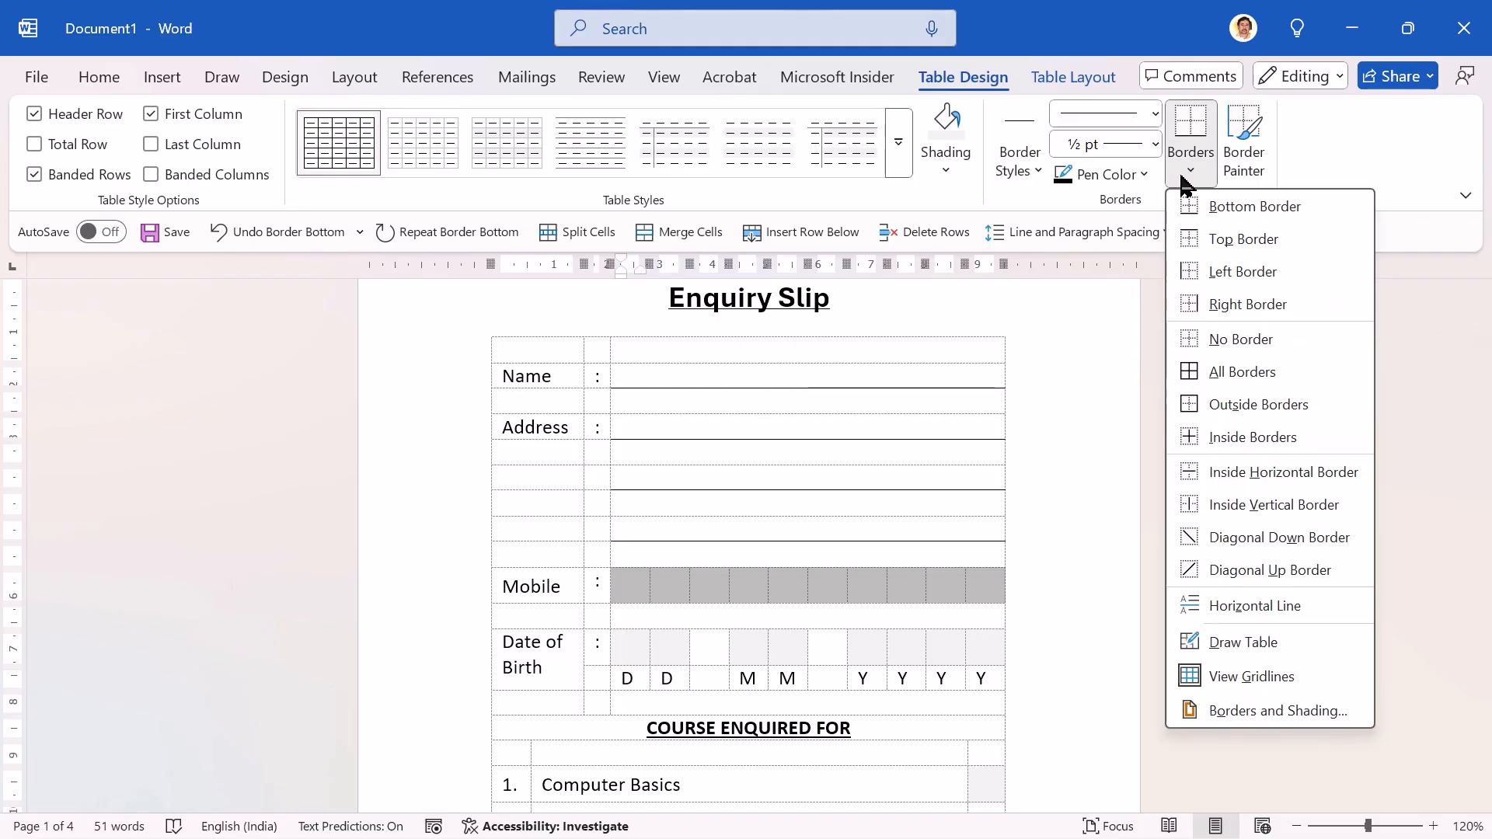
{"action": "left_click", "coordinate": [1214, 375]}
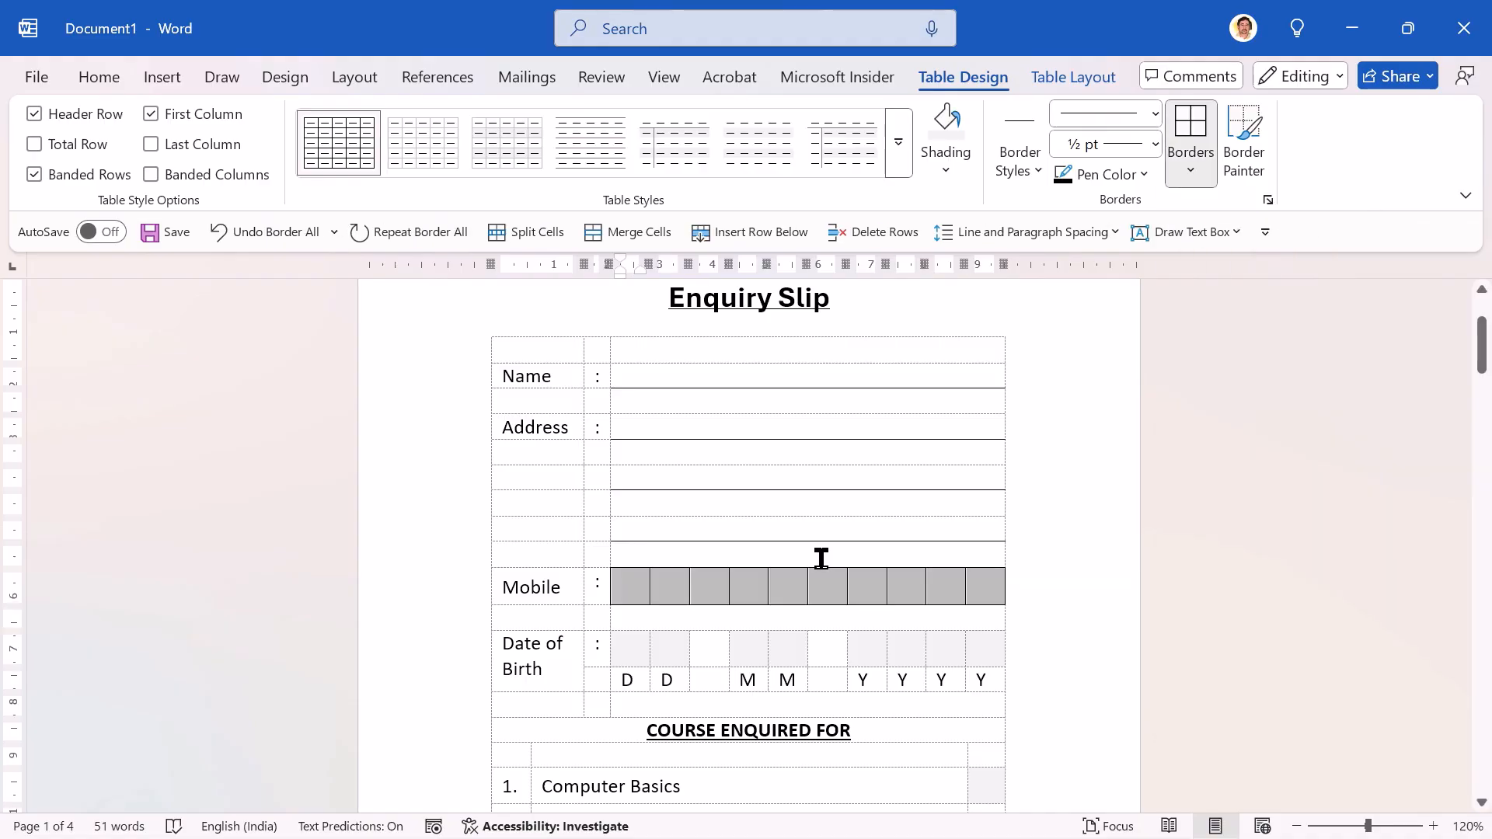
Step: Repeat All Borders on the two day boxes and the two month boxes of the Date of Birth row
{"action": "double_click", "coordinate": [640, 645]}
{"action": "key", "text": "shift+Right"}
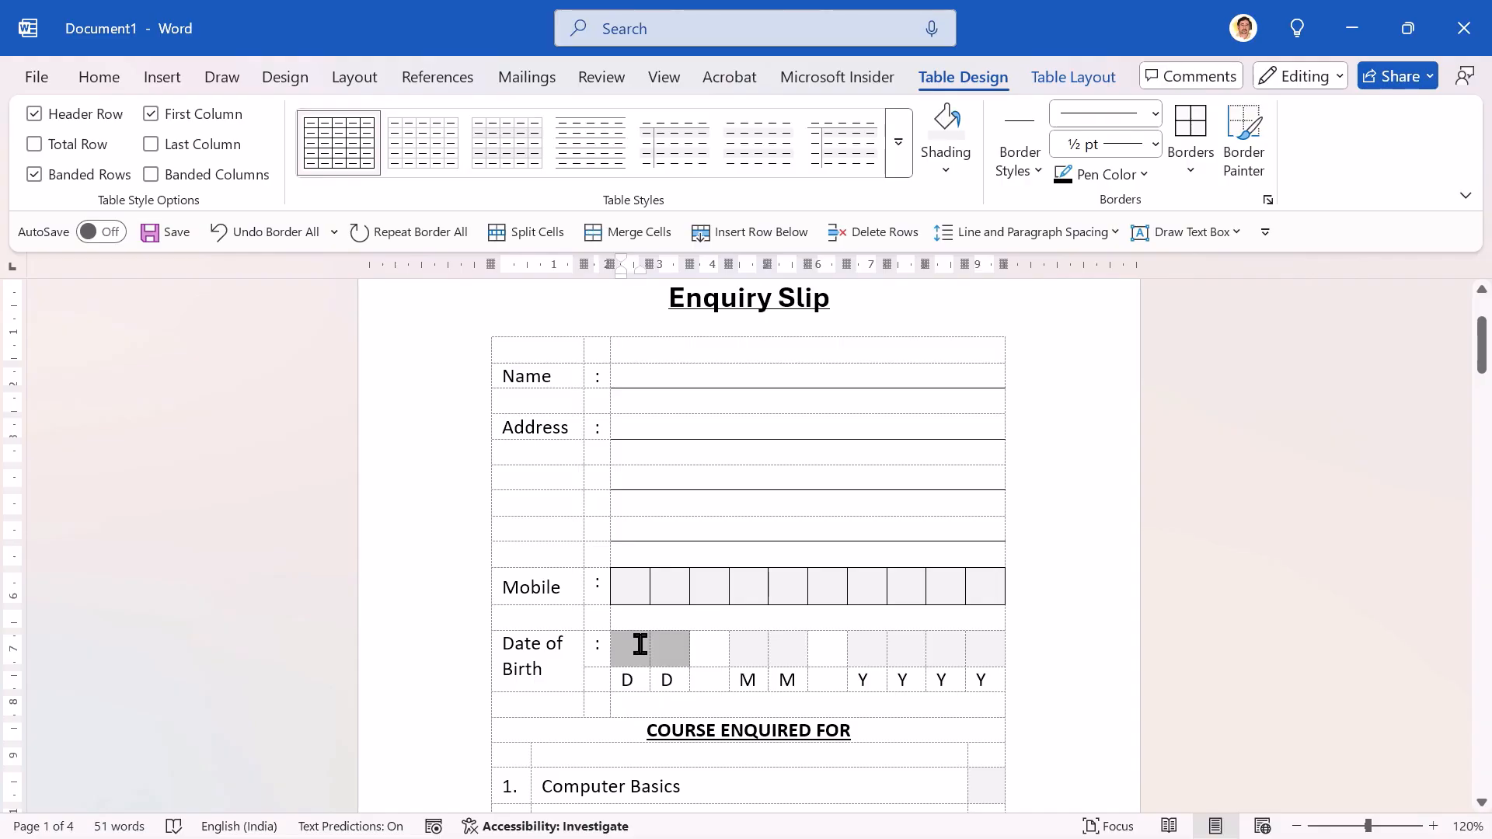
{"action": "key", "text": "ctrl+y"}
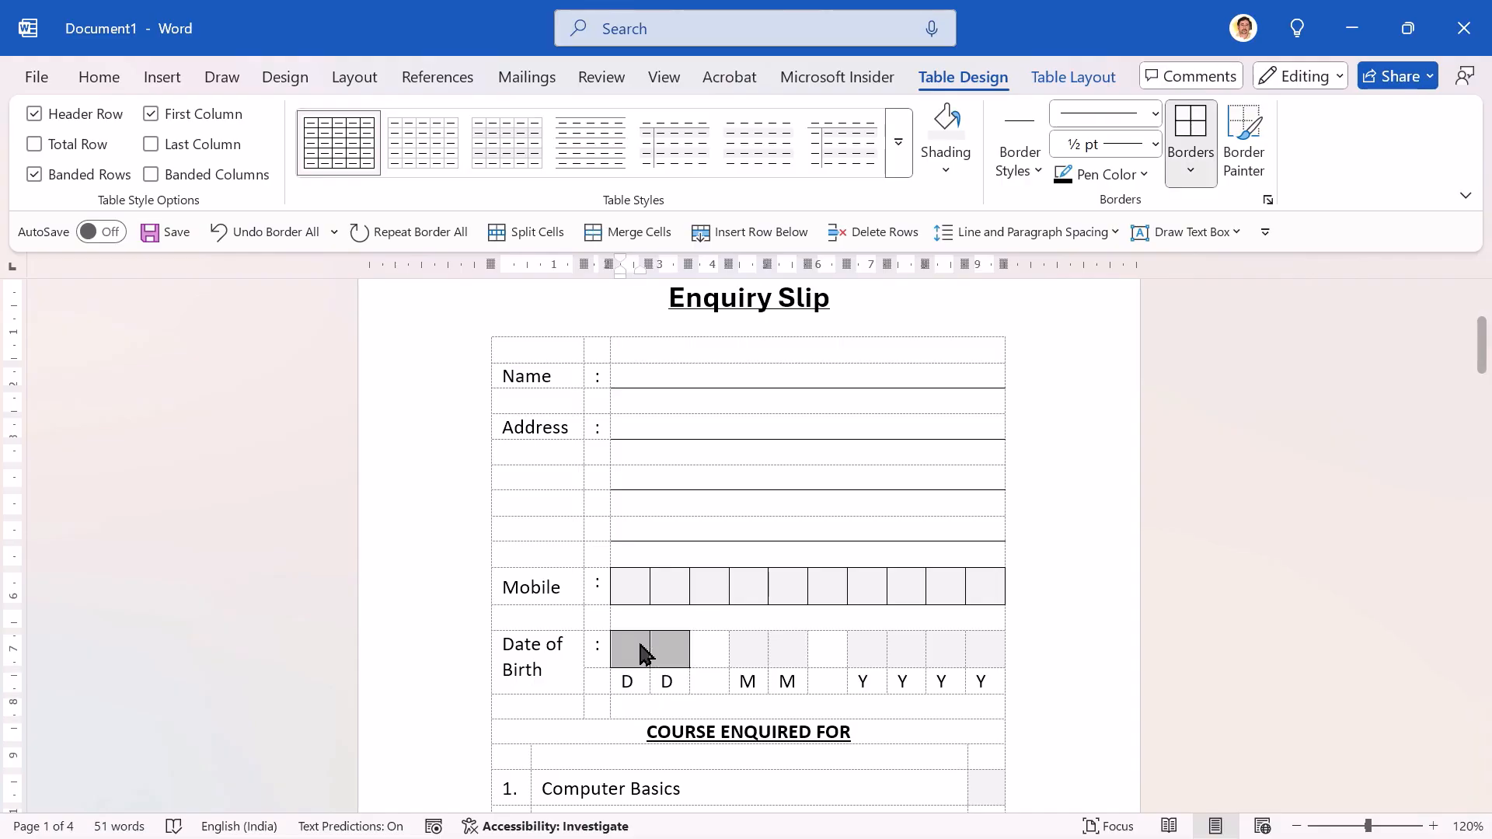
{"action": "key", "text": "Right"}
{"action": "key", "text": "Right"}
{"action": "key", "text": "Right"}
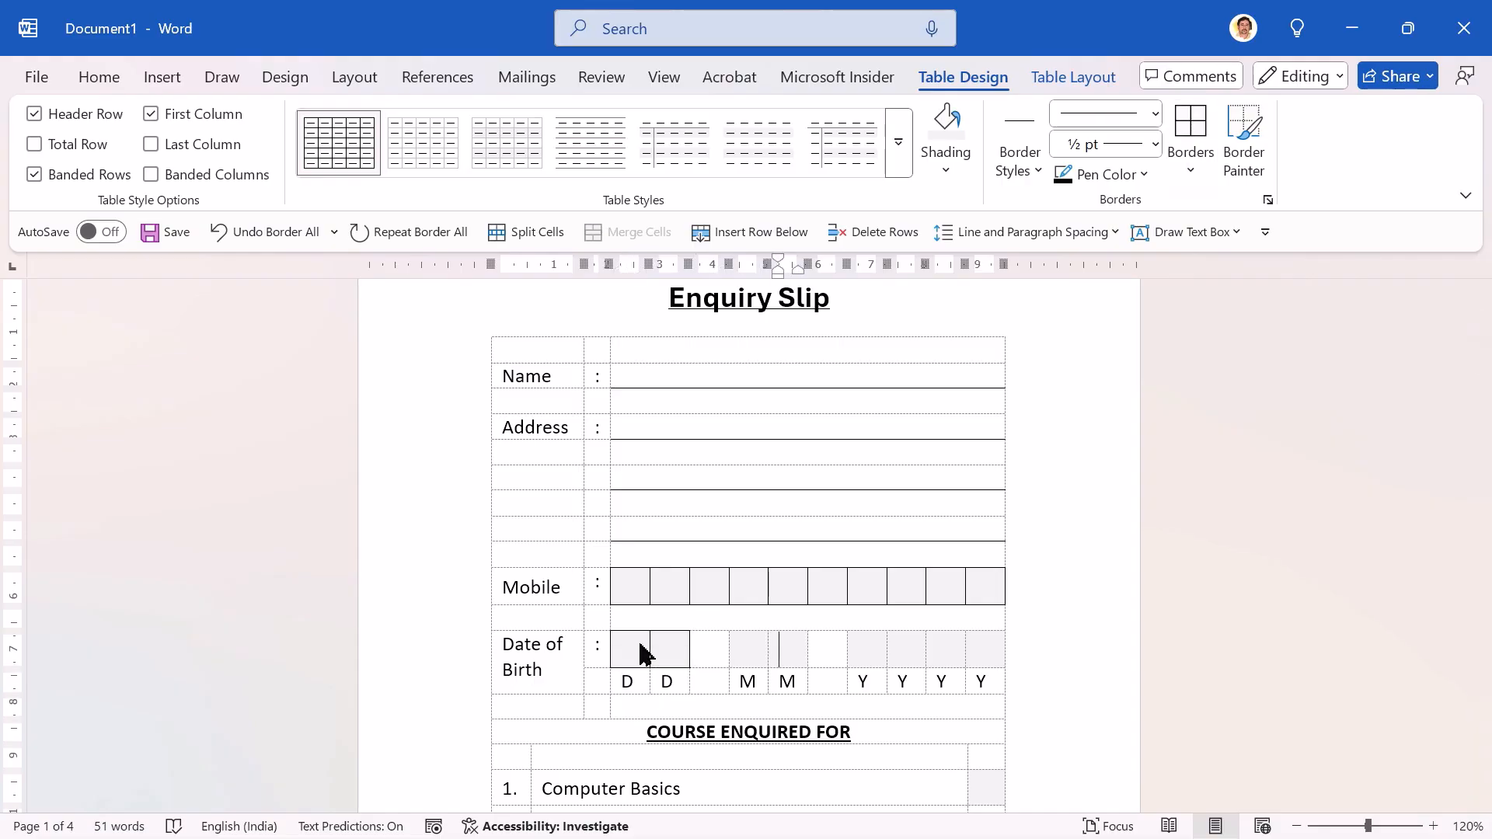
{"action": "key", "text": "shift+Left"}
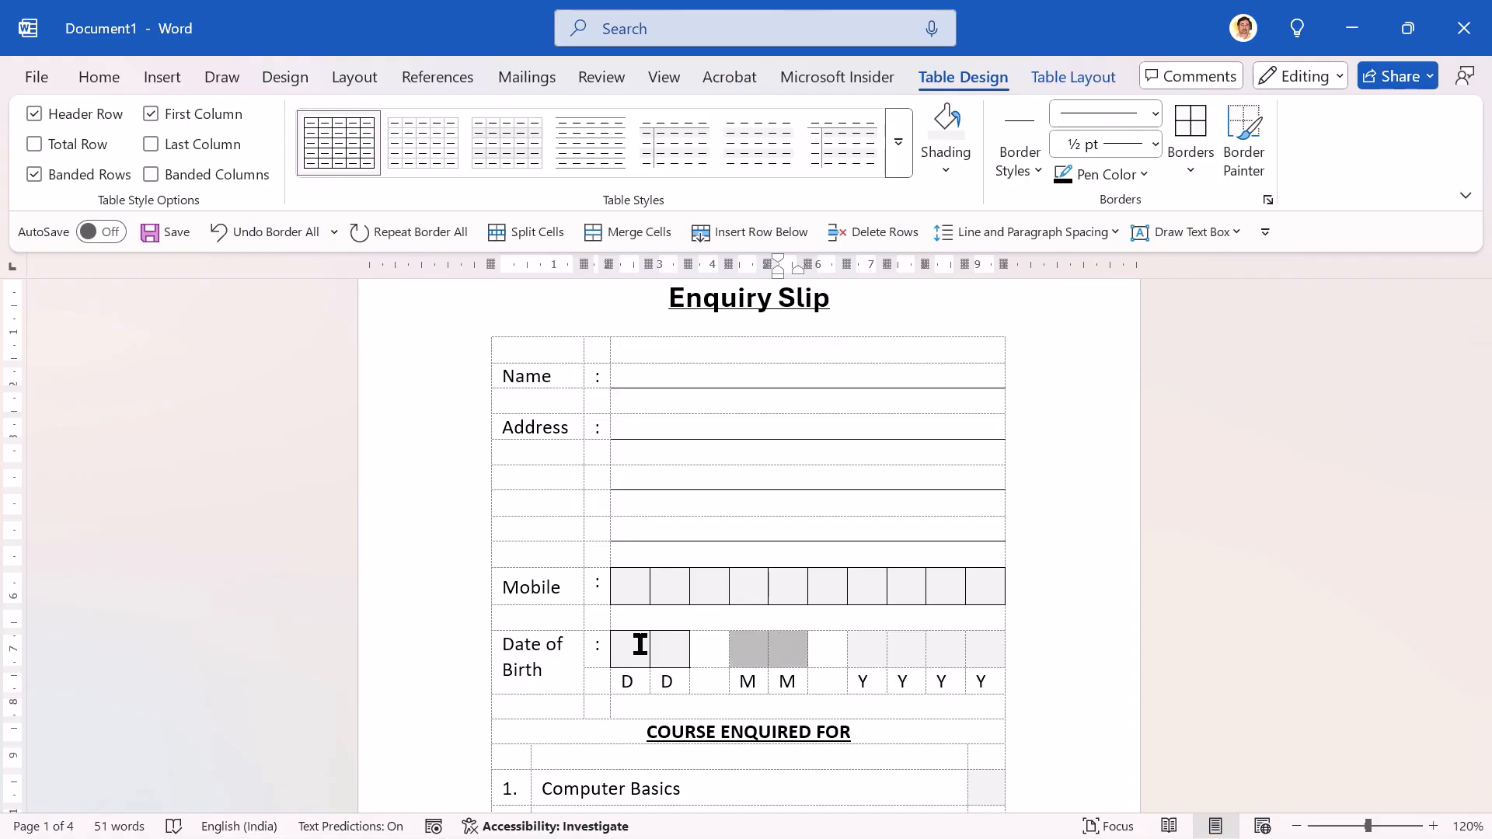
{"action": "key", "text": "ctrl+y"}
Step: Repeat All Borders on the four year boxes of the Date of Birth row
{"action": "key", "text": "Right"}
{"action": "key", "text": "Right"}
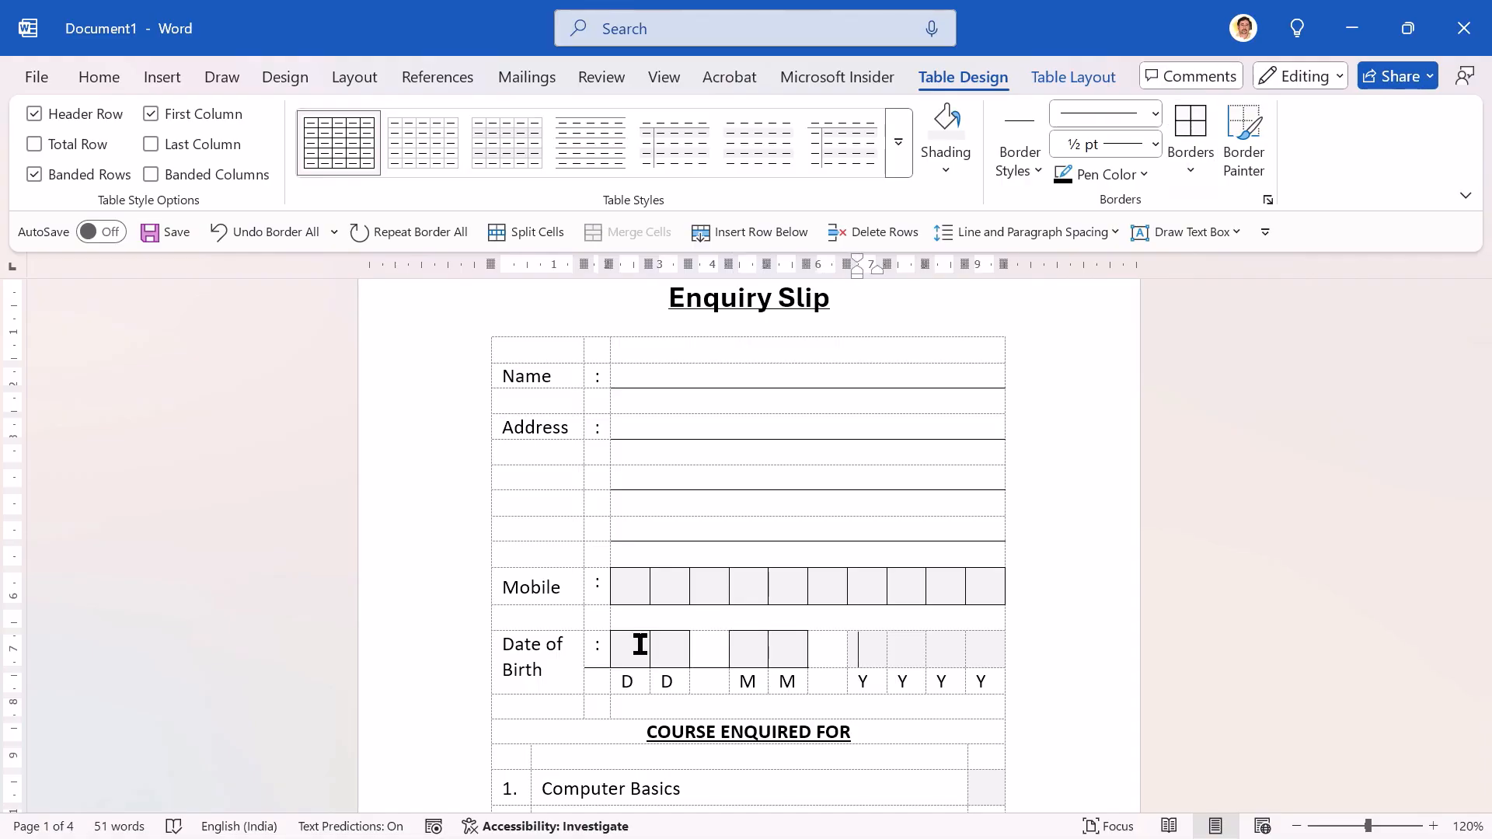
{"action": "key", "text": "shift+Right"}
{"action": "key", "text": "shift+Right"}
{"action": "key", "text": "shift+Right"}
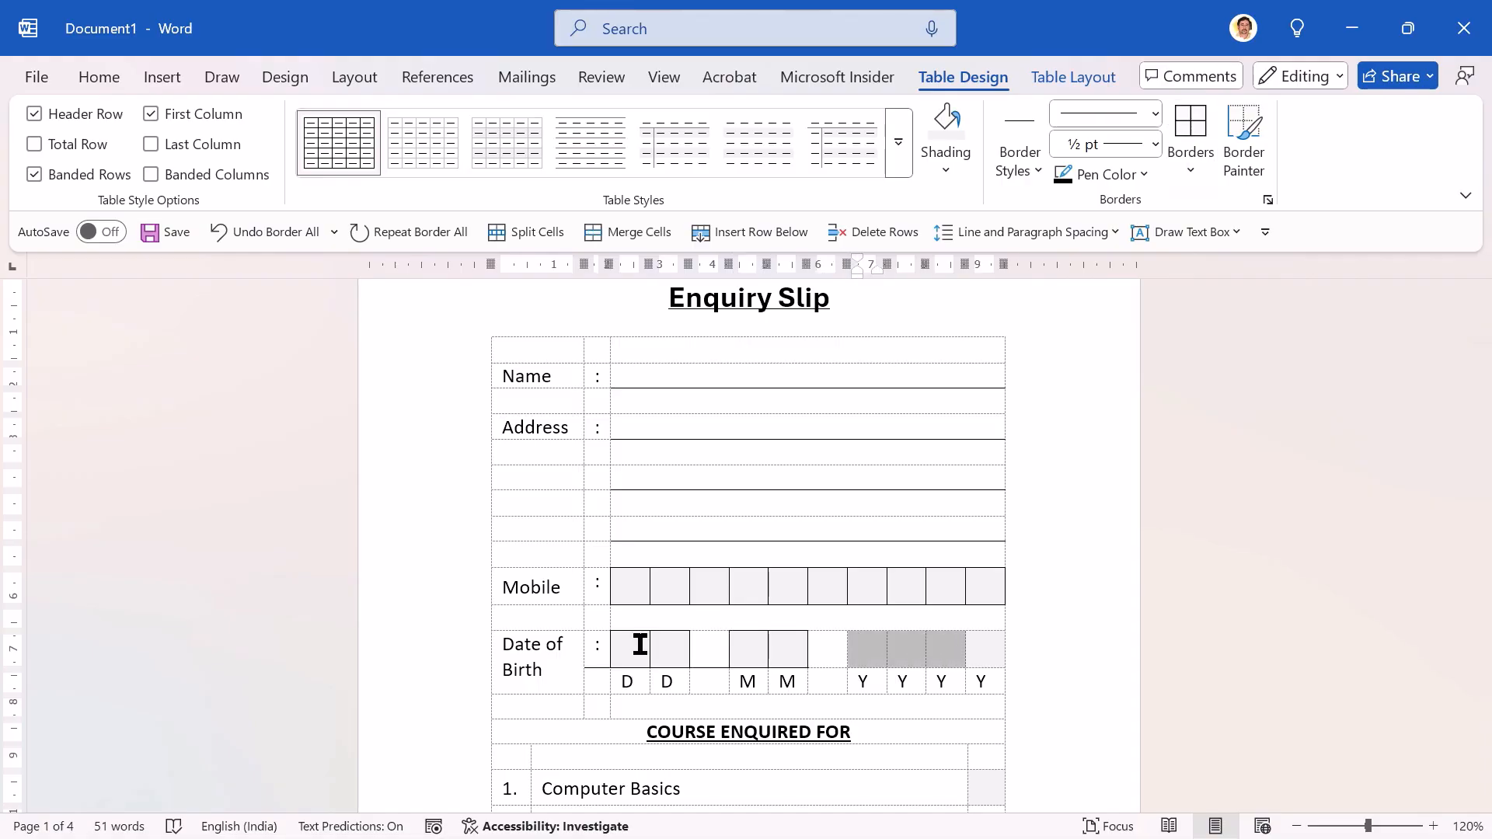
{"action": "key", "text": "shift+Right"}
{"action": "key", "text": "ctrl+y"}
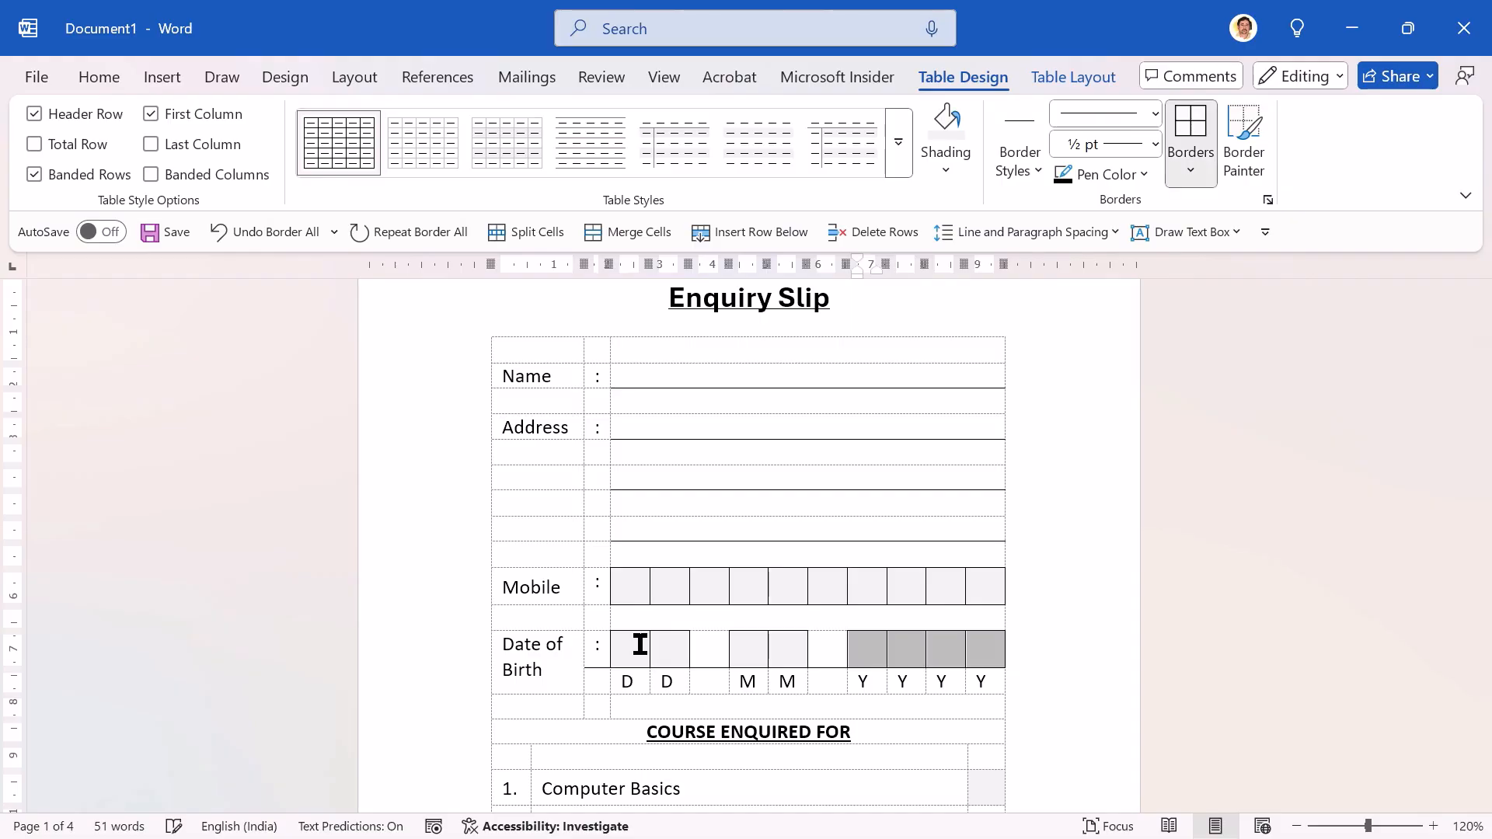
{"action": "left_click", "coordinate": [639, 646]}
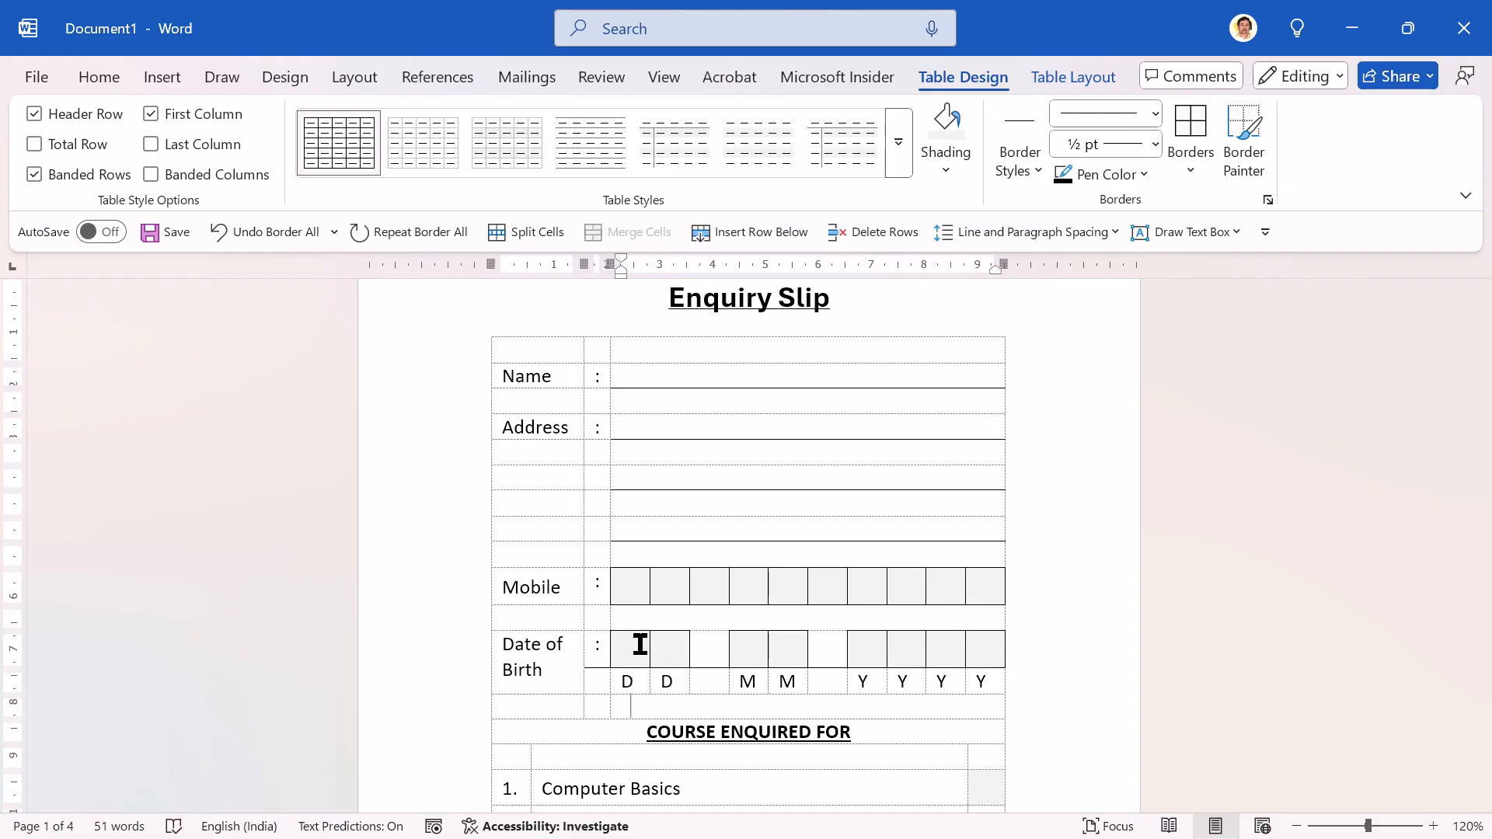
Step: Apply Outside Borders to the shaded box beside Computer Basics in the course list
{"action": "scroll", "coordinate": [640, 645], "scroll_direction": "down", "scroll_amount": 1}
{"action": "scroll", "coordinate": [640, 645], "scroll_direction": "down", "scroll_amount": 2}
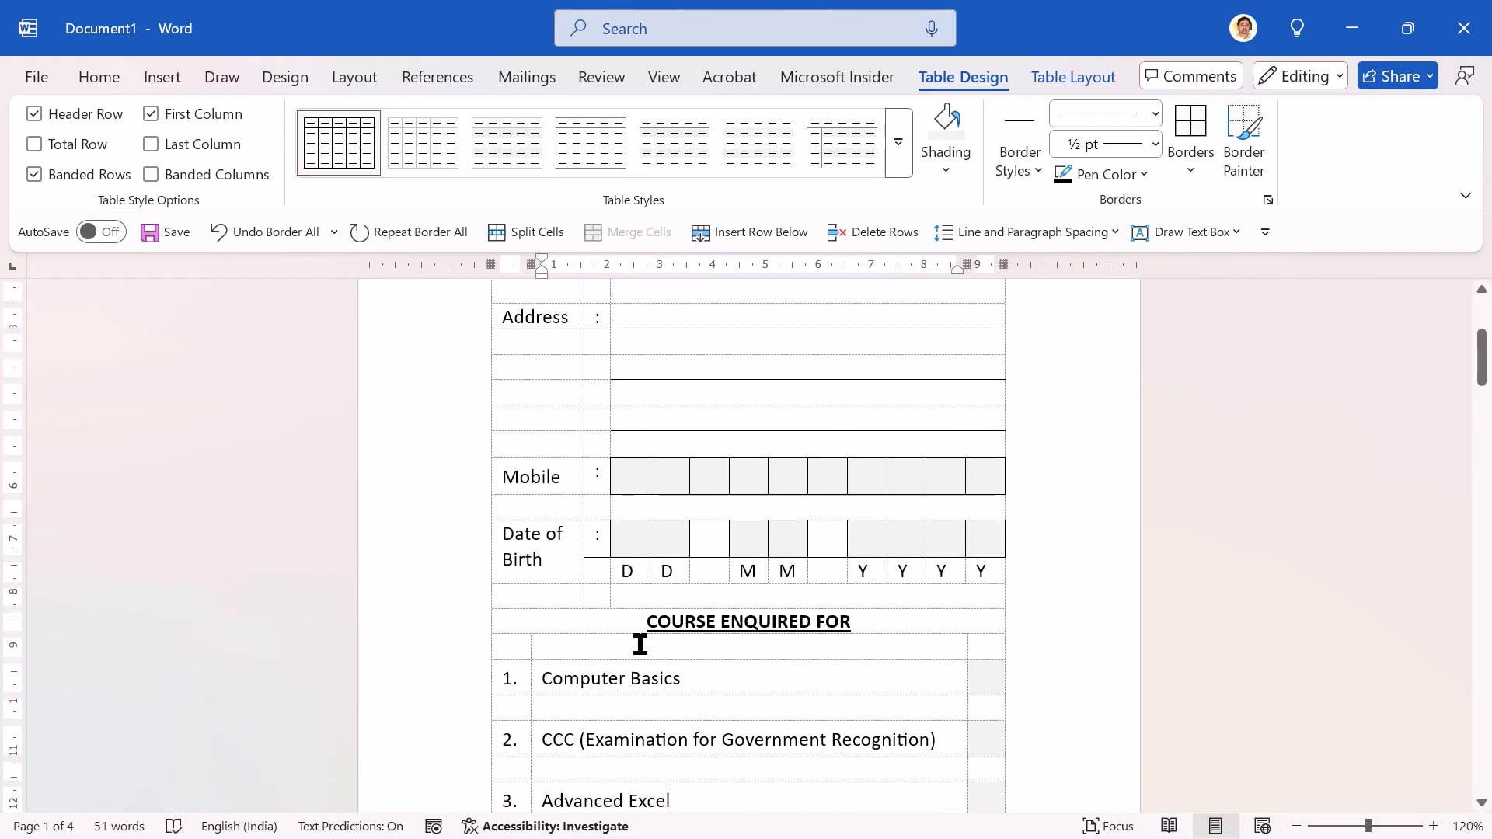
{"action": "left_click", "coordinate": [983, 681]}
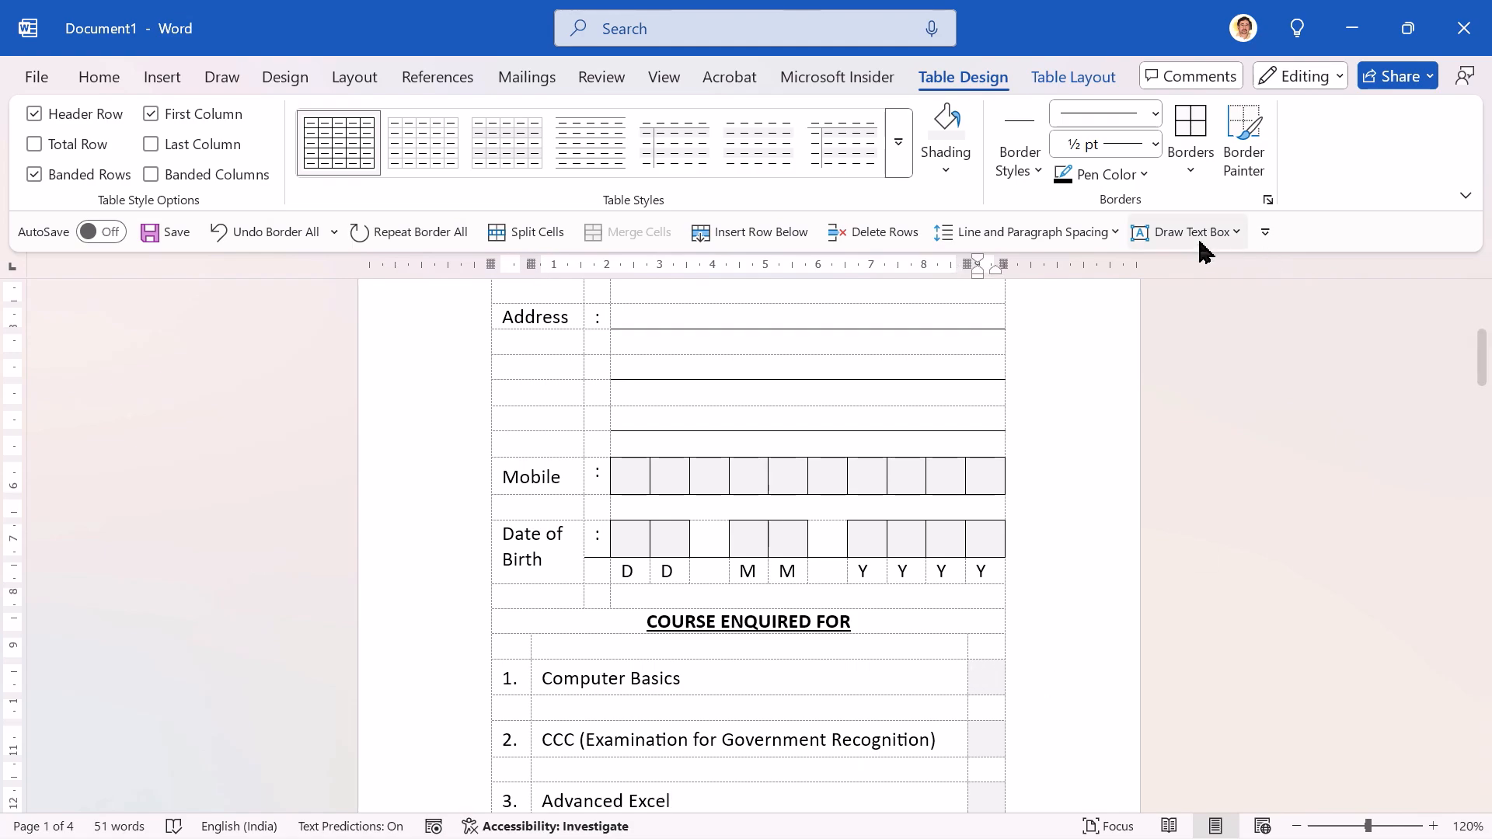
{"action": "left_click", "coordinate": [1192, 185]}
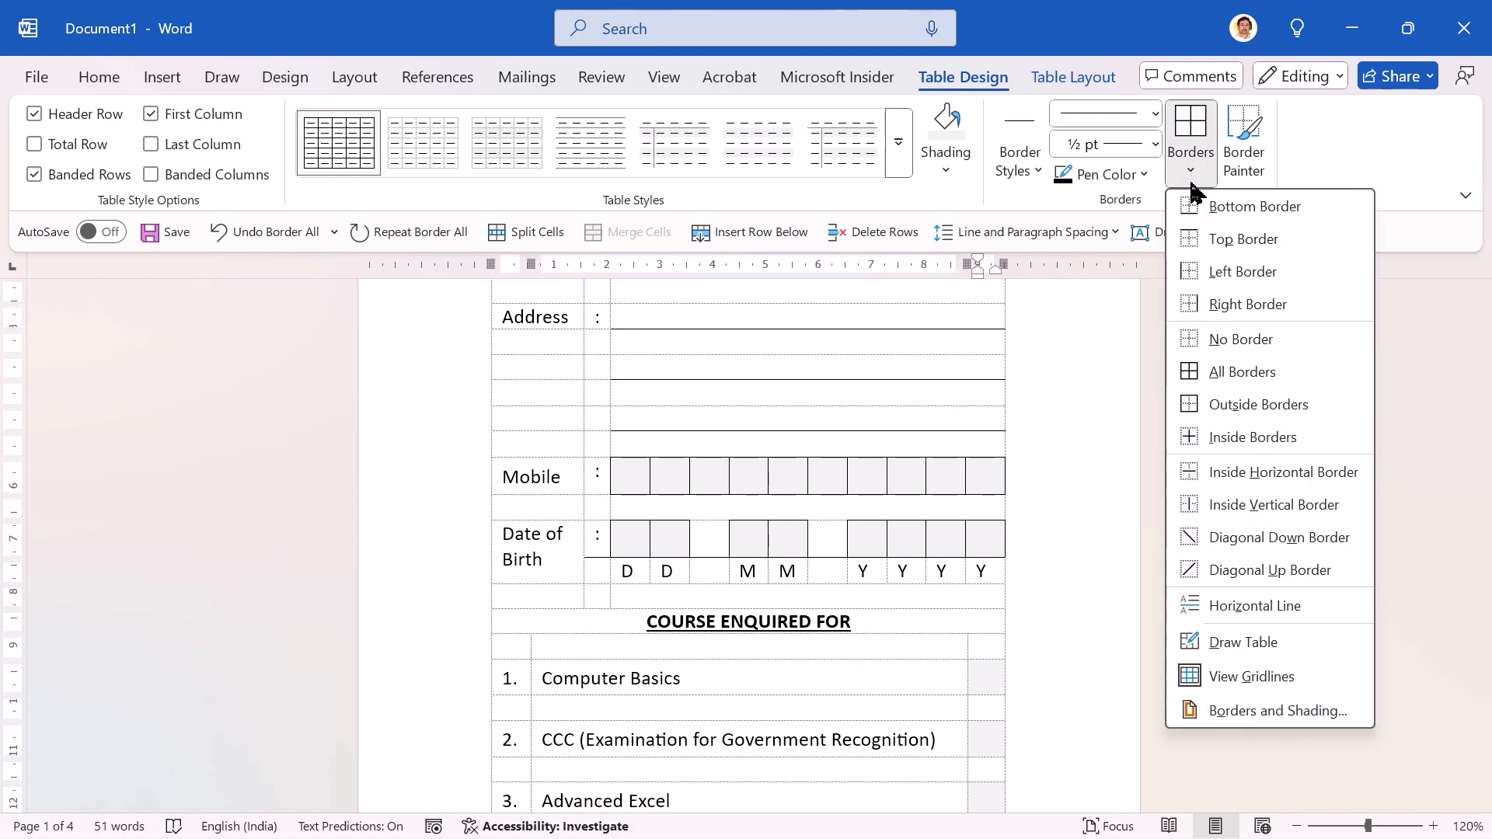
{"action": "left_click", "coordinate": [1212, 405]}
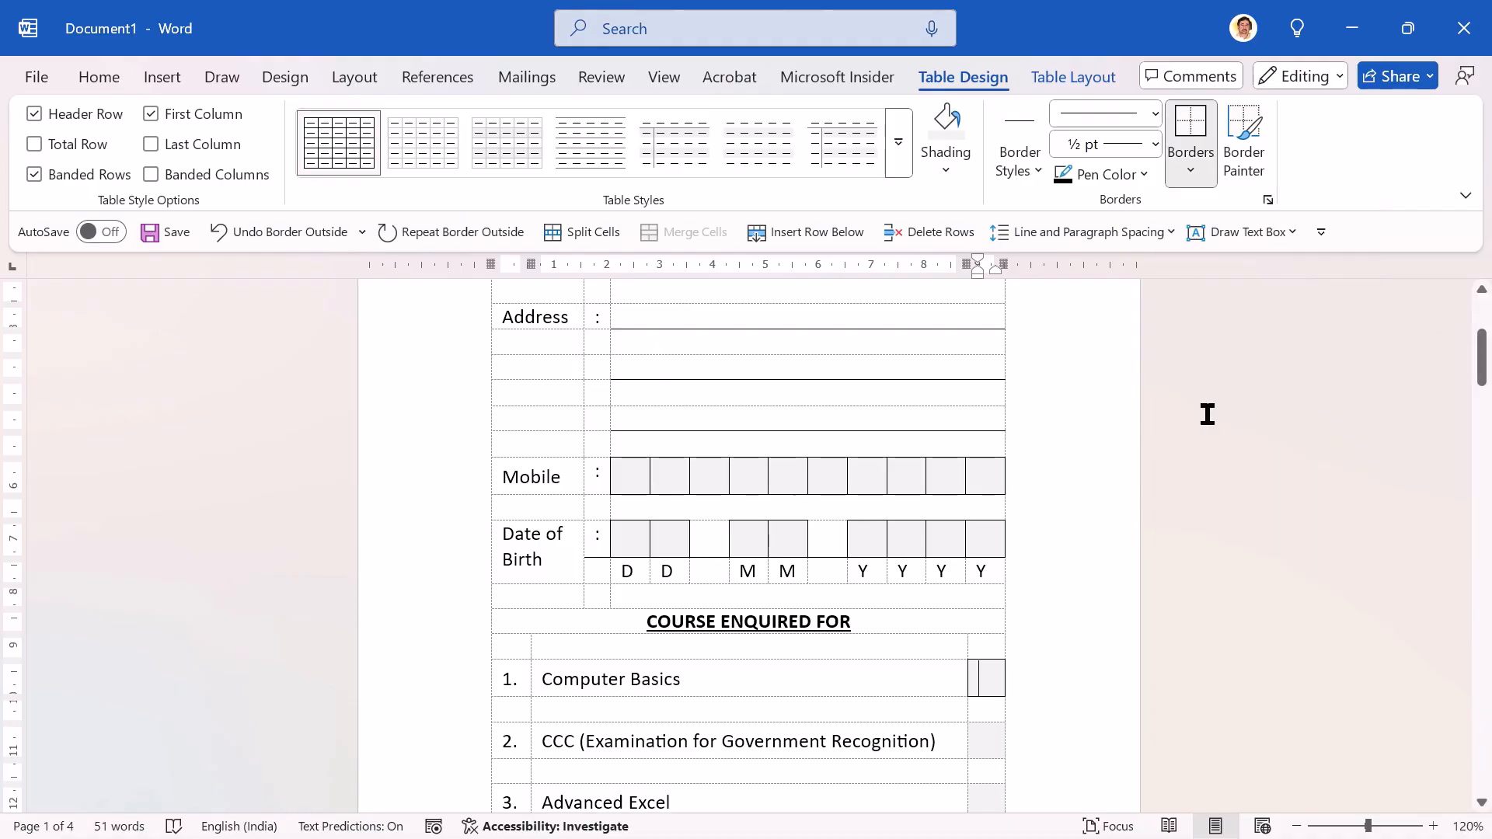
Step: Repeat the outside borders on the shaded boxes beside CCC, Excel for Commerce, Smart Tally Specialist and CAD
{"action": "key", "text": "F4"}
{"action": "key", "text": "Down"}
{"action": "key", "text": "Down"}
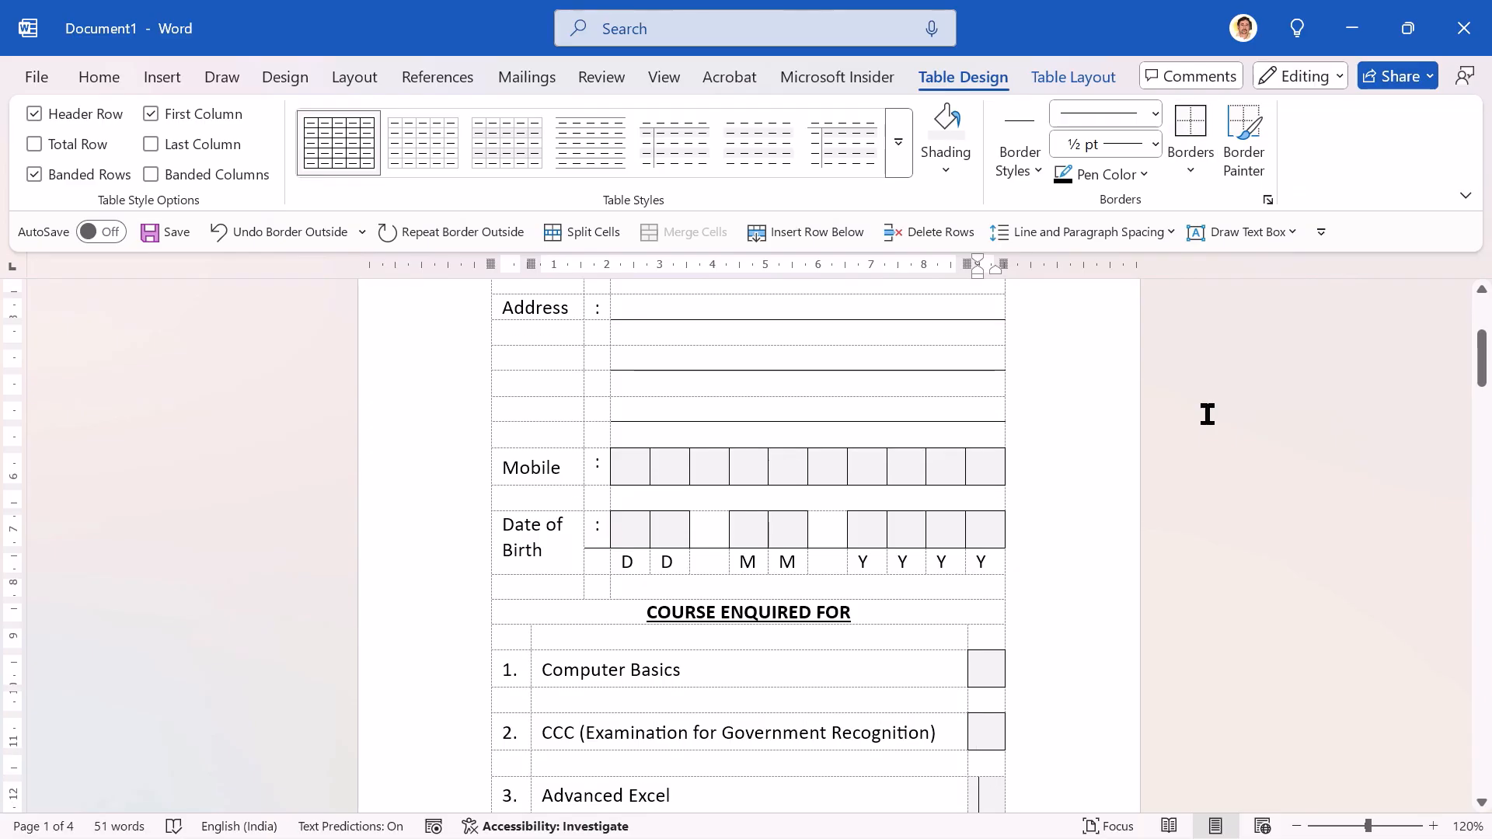
{"action": "key", "text": "Down"}
{"action": "key", "text": "Down"}
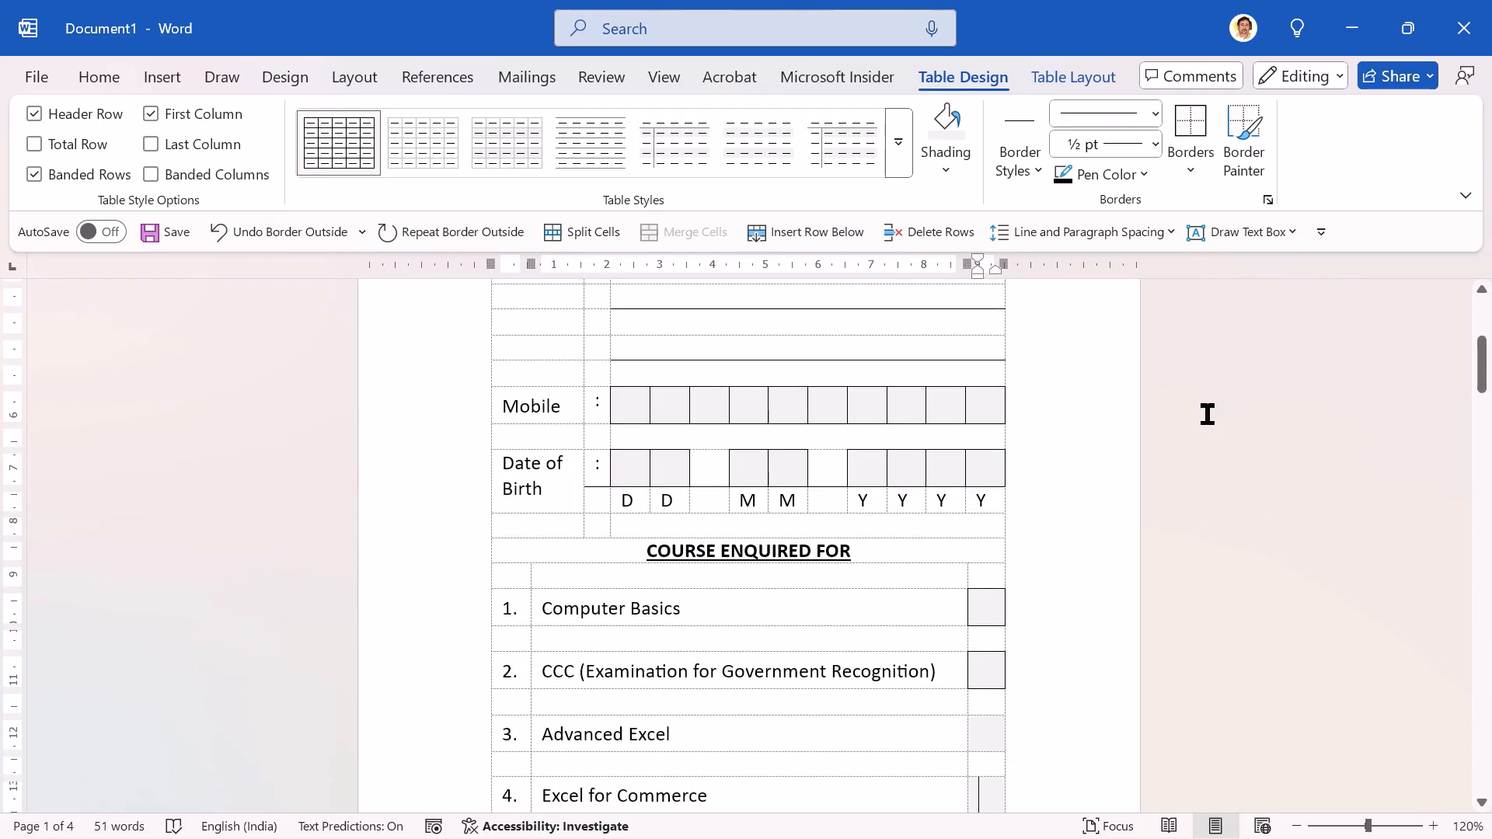
{"action": "key", "text": "F4"}
{"action": "key", "text": "Down"}
{"action": "key", "text": "Down"}
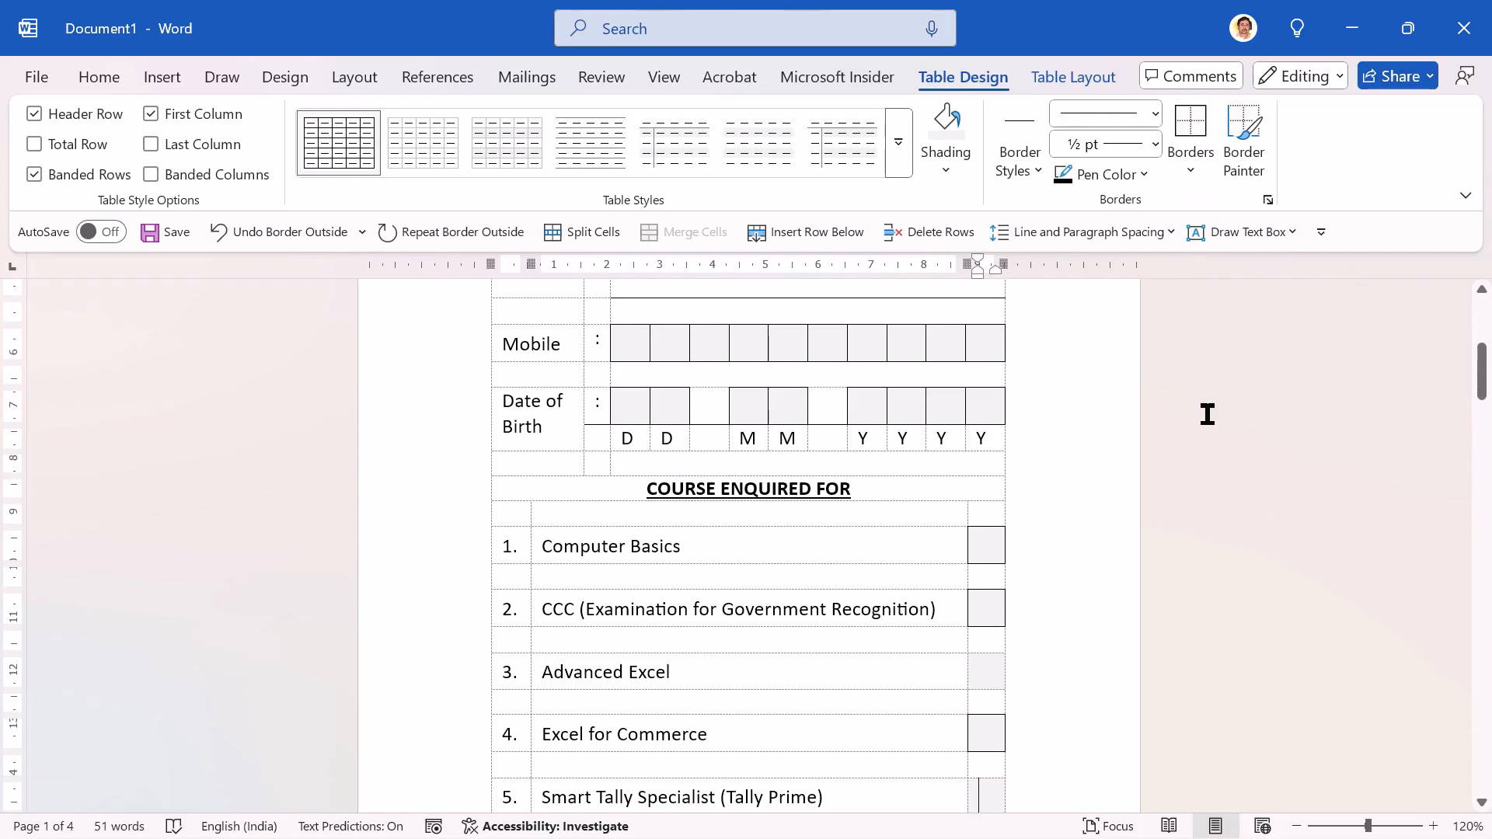
{"action": "key", "text": "F4"}
{"action": "key", "text": "Down"}
{"action": "key", "text": "Down"}
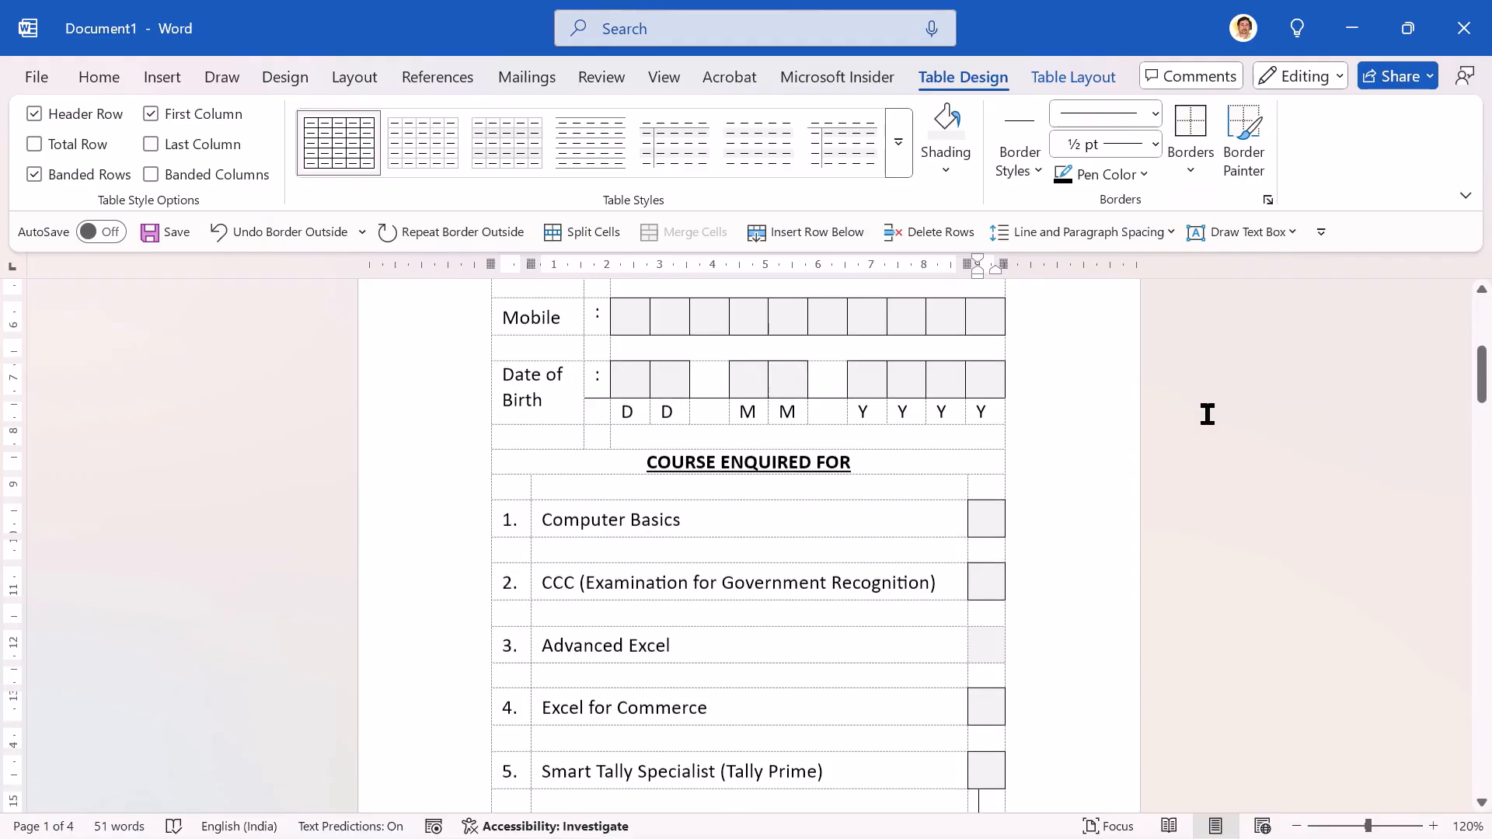
{"action": "key", "text": "F4"}
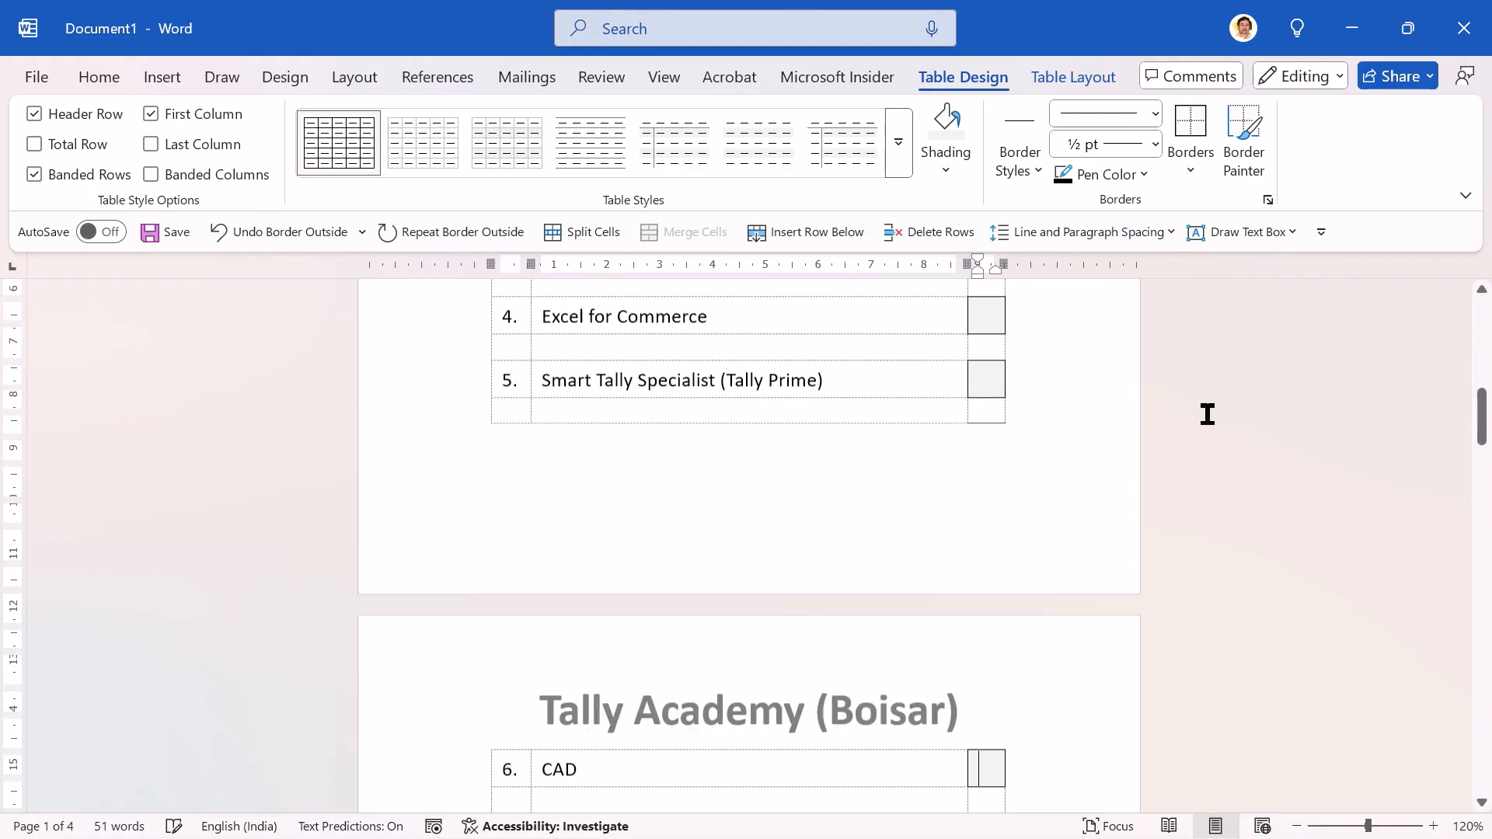
Step: Go back to the skipped shaded box beside Advanced Excel and repeat the outside borders on it
{"action": "key", "text": "Up"}
{"action": "key", "text": "Up"}
{"action": "key", "text": "Up"}
{"action": "key", "text": "Up"}
{"action": "key", "text": "Up"}
{"action": "key", "text": "Up"}
{"action": "key", "text": "Up"}
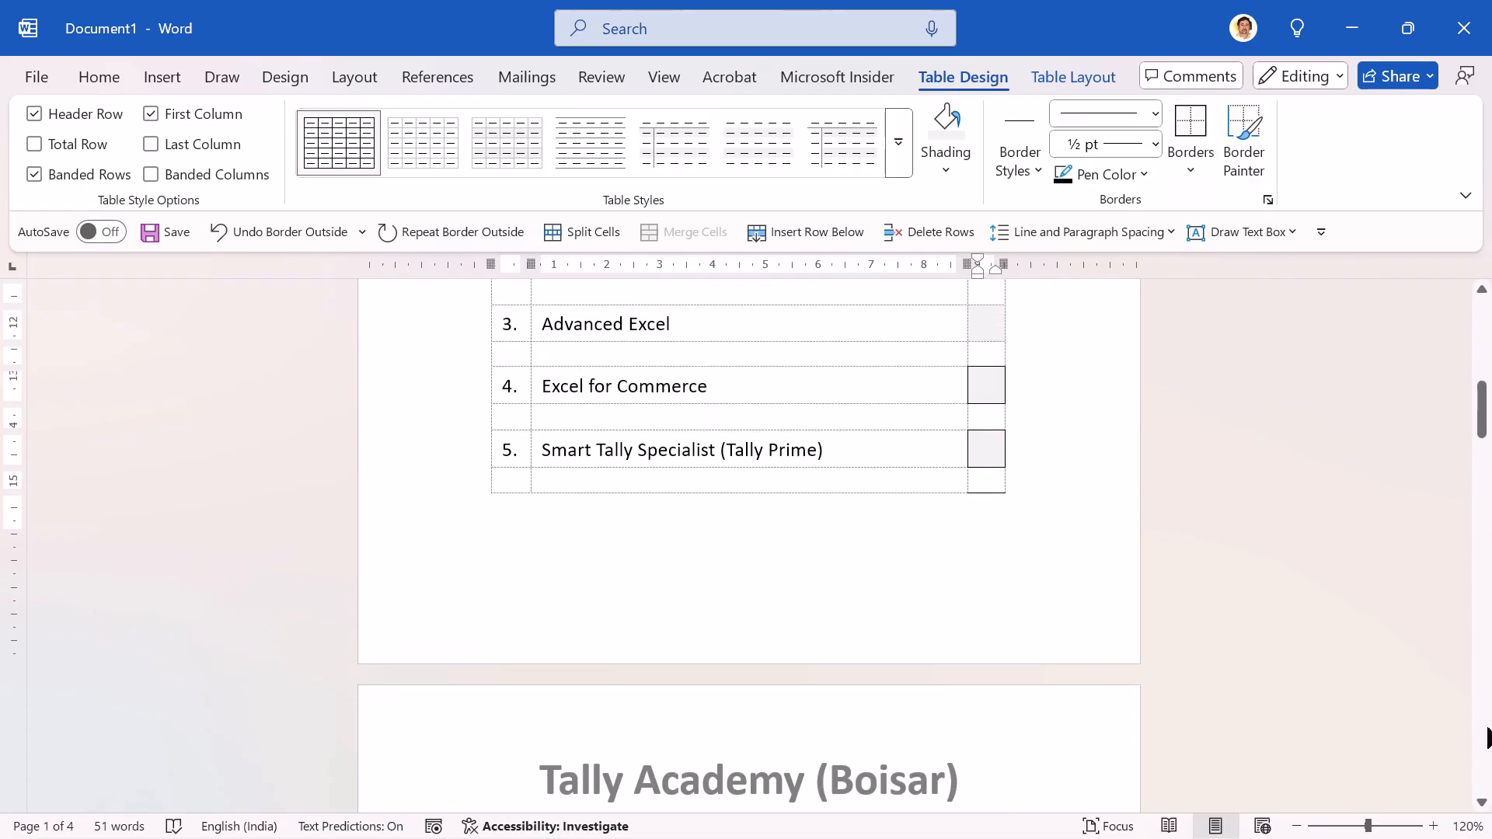
{"action": "key", "text": "F4"}
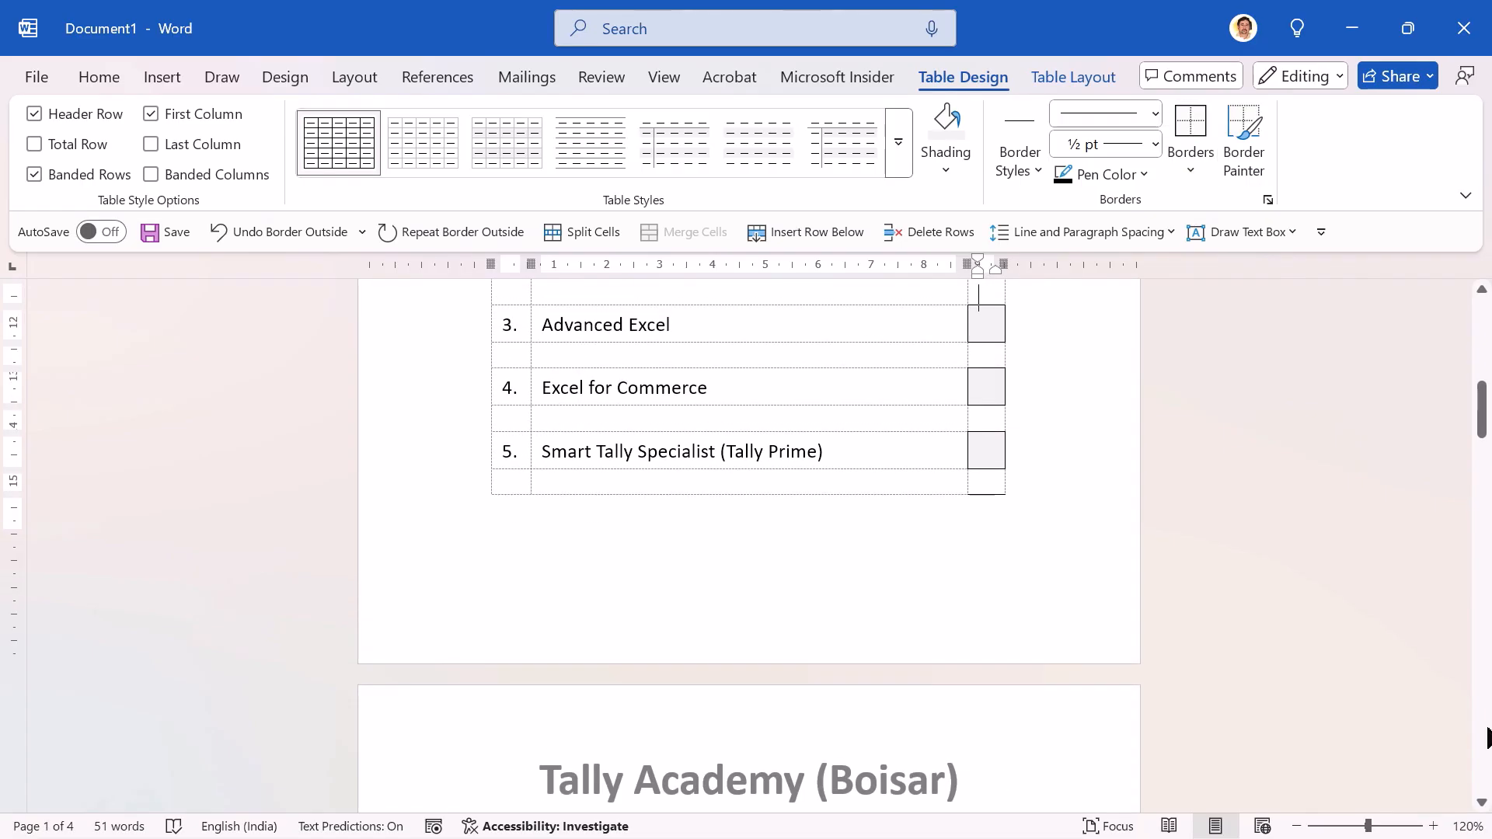
{"action": "key", "text": "Up"}
{"action": "key", "text": "Up"}
{"action": "key", "text": "Up"}
{"action": "key", "text": "Up"}
{"action": "key", "text": "Up"}
{"action": "key", "text": "Up"}
{"action": "key", "text": "Up"}
{"action": "key", "text": "Up"}
{"action": "key", "text": "Down"}
{"action": "left_click", "coordinate": [987, 620]}
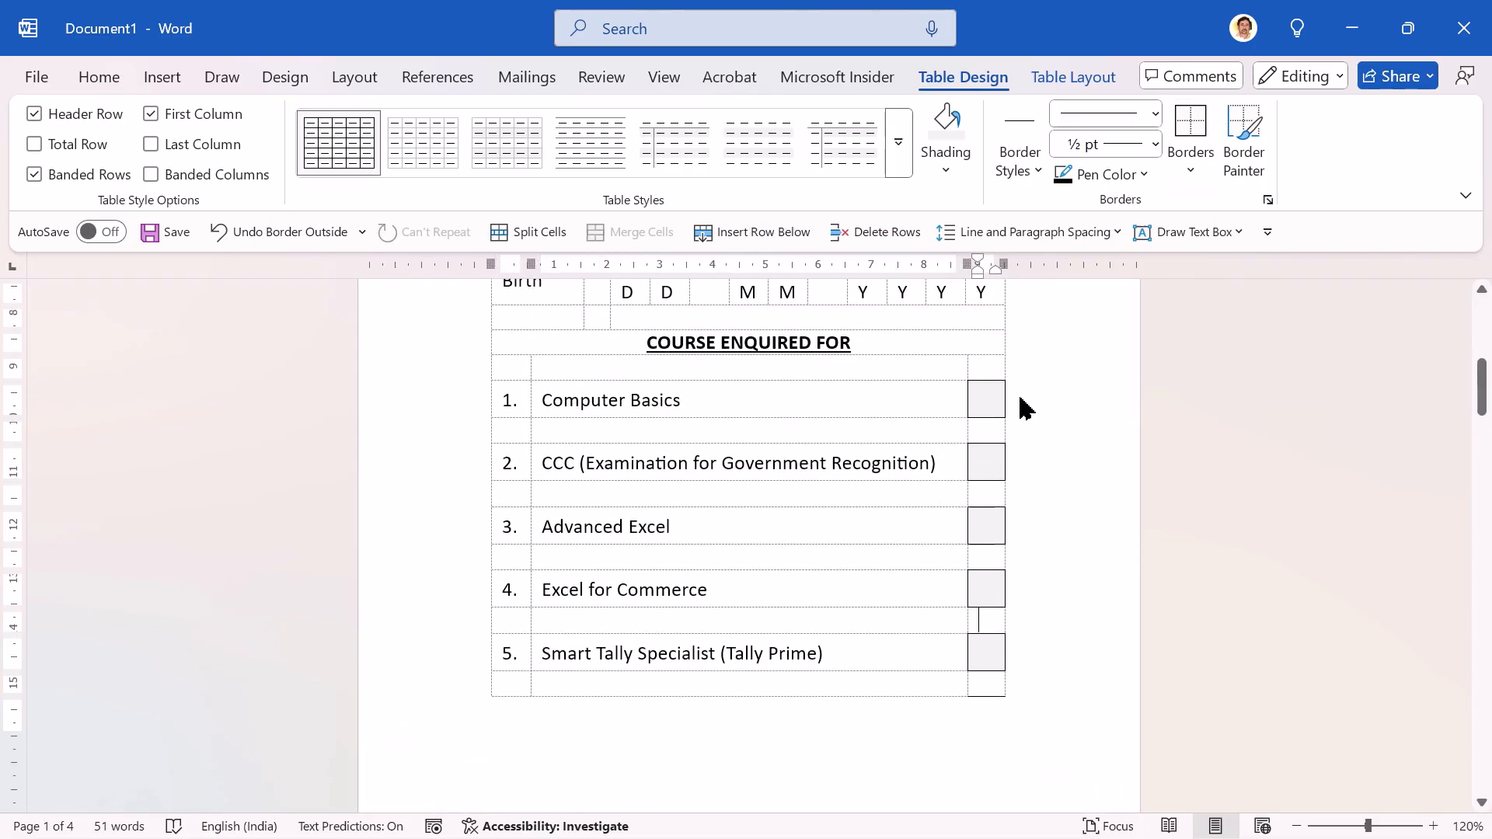
Step: Set the font size of the blank row below the COURSE ENQUIRED FOR heading to 1
{"action": "left_click", "coordinate": [453, 373]}
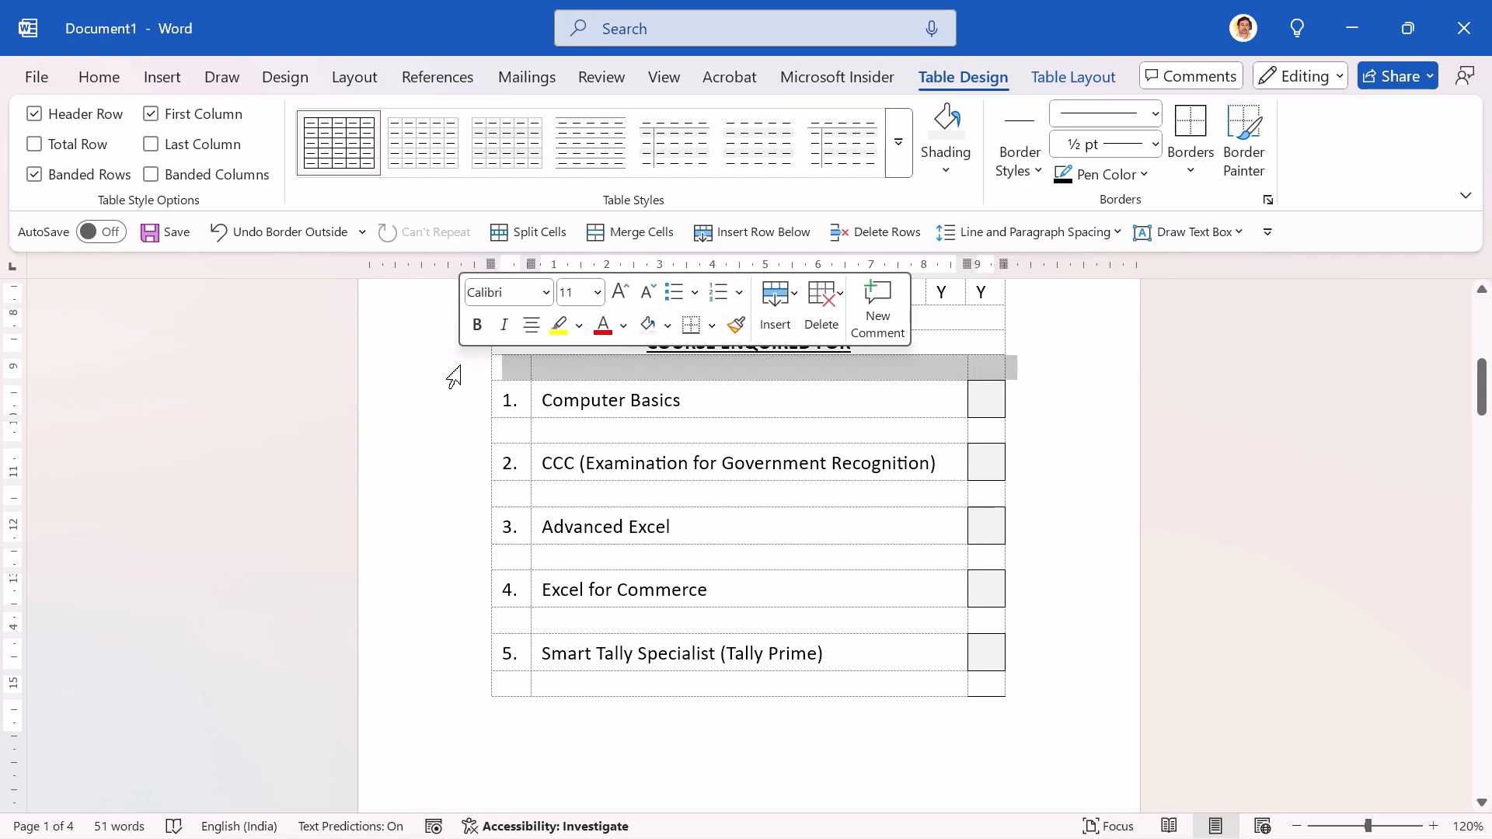
{"action": "left_click", "coordinate": [100, 87]}
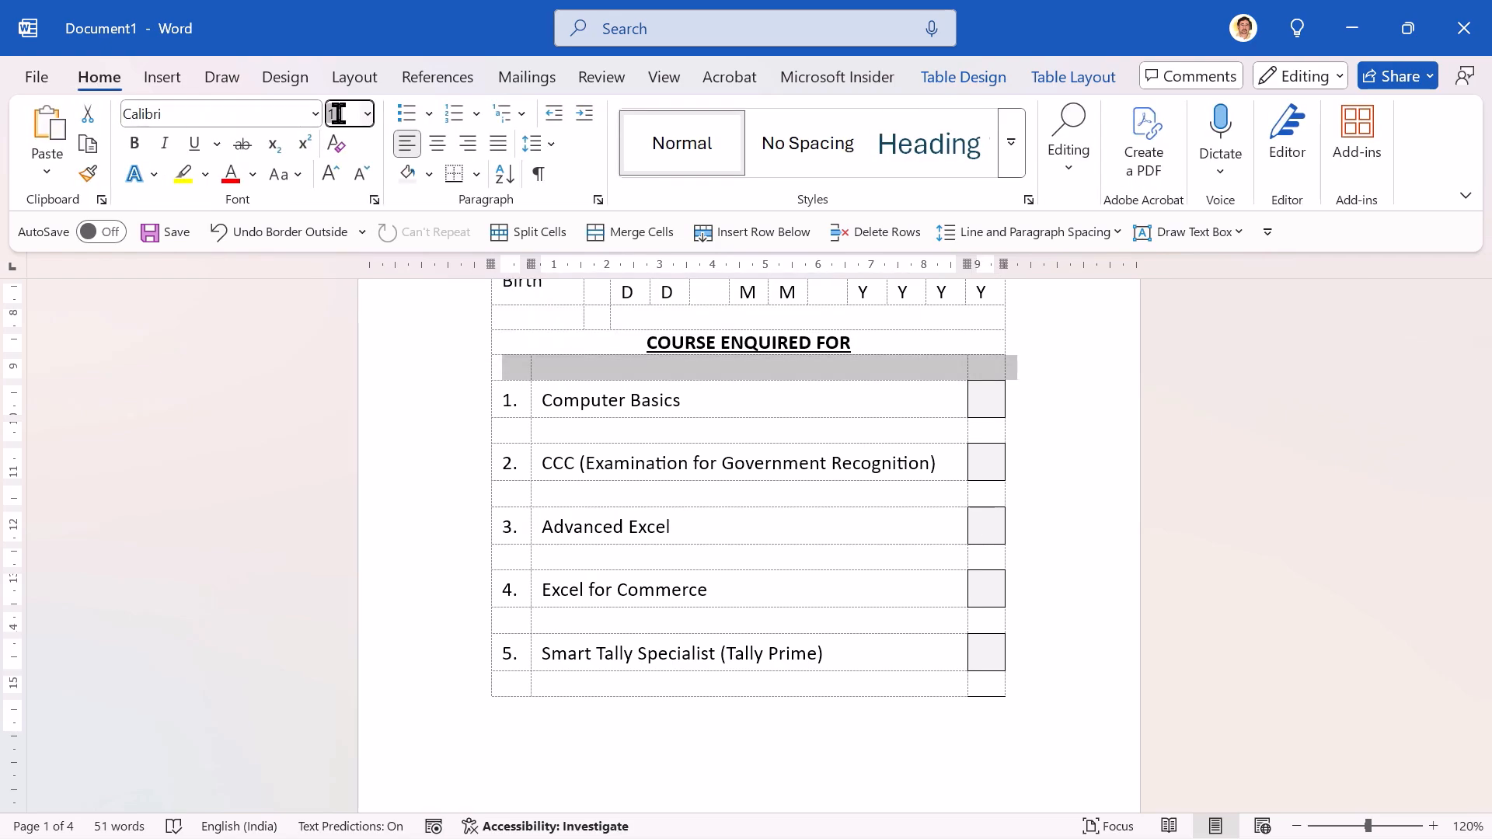
{"action": "key", "text": "BackSpace"}
{"action": "type", "text": "1"}
{"action": "key", "text": "Return"}
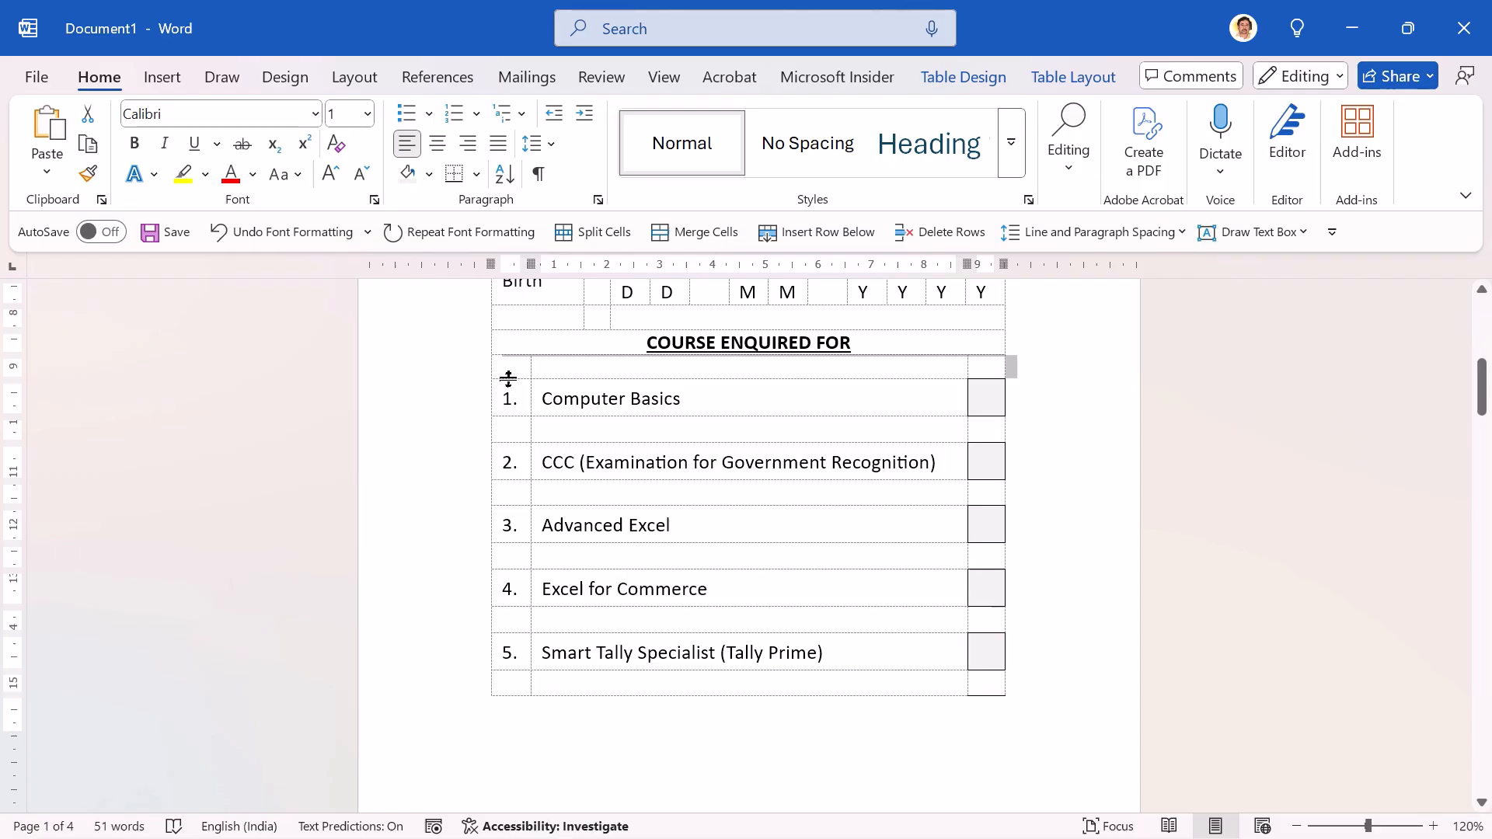
Step: Repeat the font size of 1 on each blank row between courses 1 and 6
{"action": "left_click", "coordinate": [453, 434]}
{"action": "key", "text": "F4"}
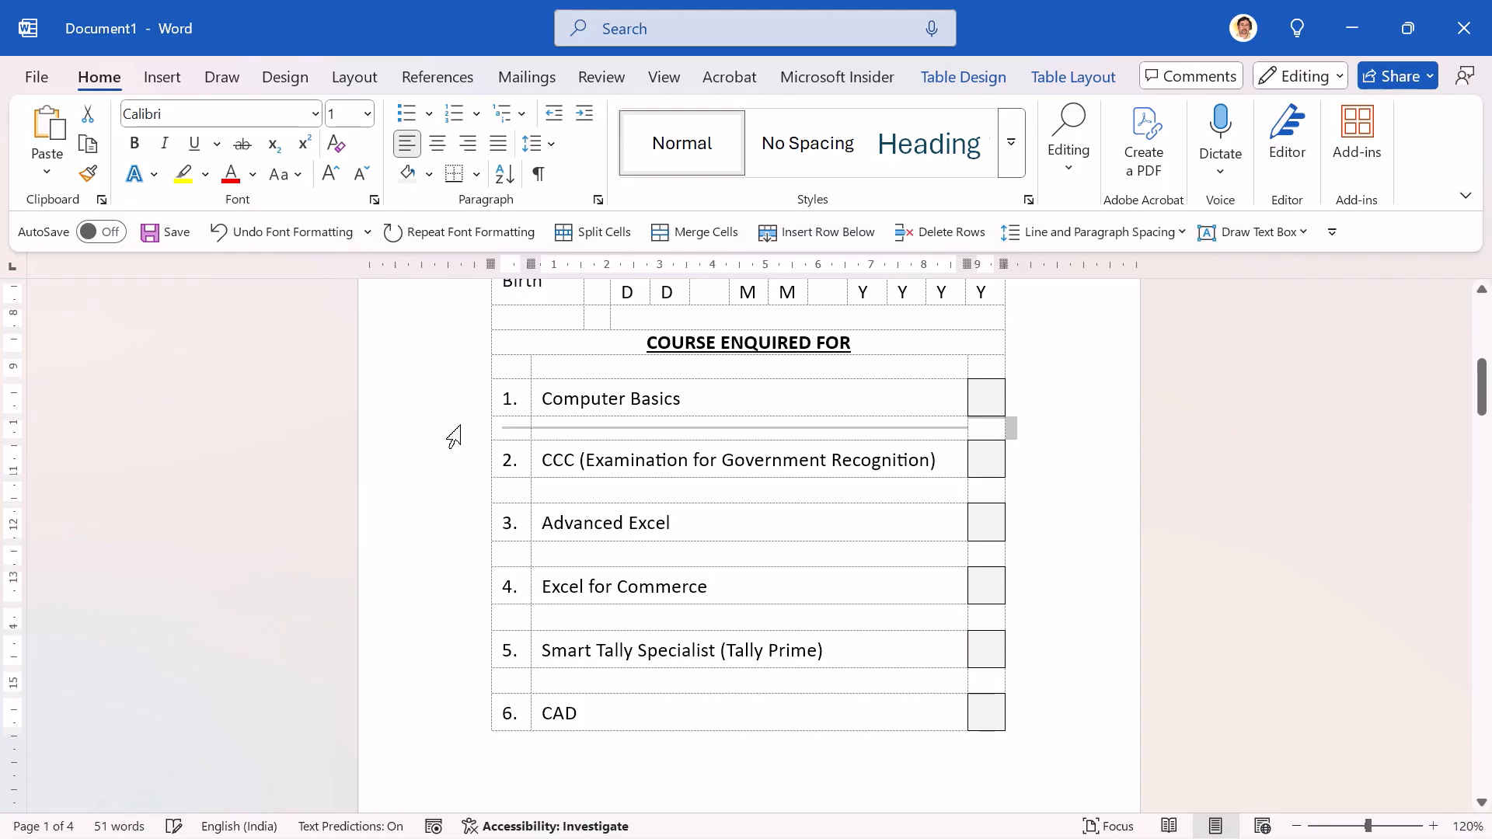
{"action": "left_click", "coordinate": [453, 492]}
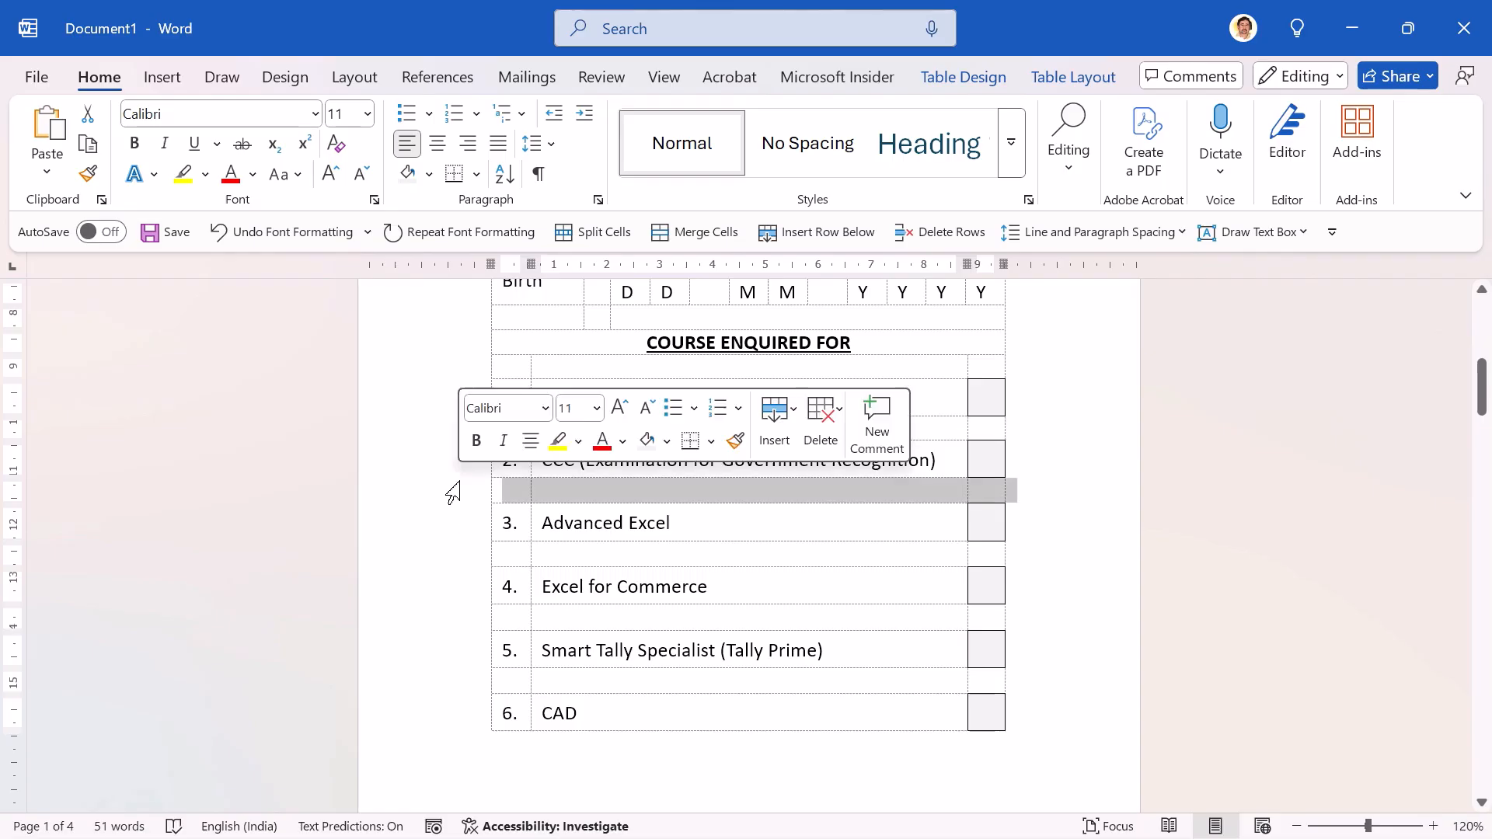
{"action": "key", "text": "F4"}
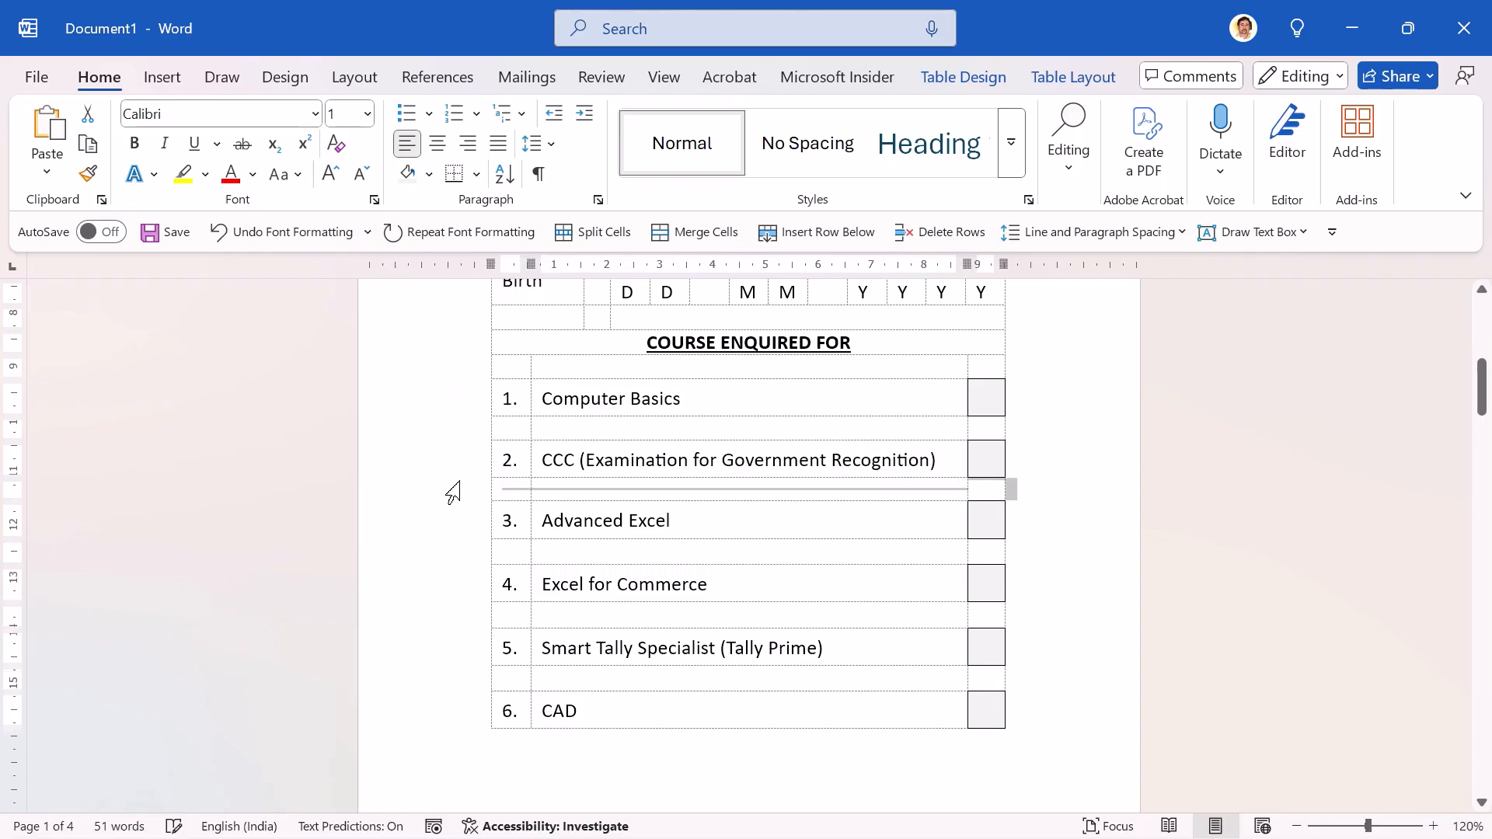
{"action": "left_click", "coordinate": [464, 552]}
{"action": "key", "text": "F4"}
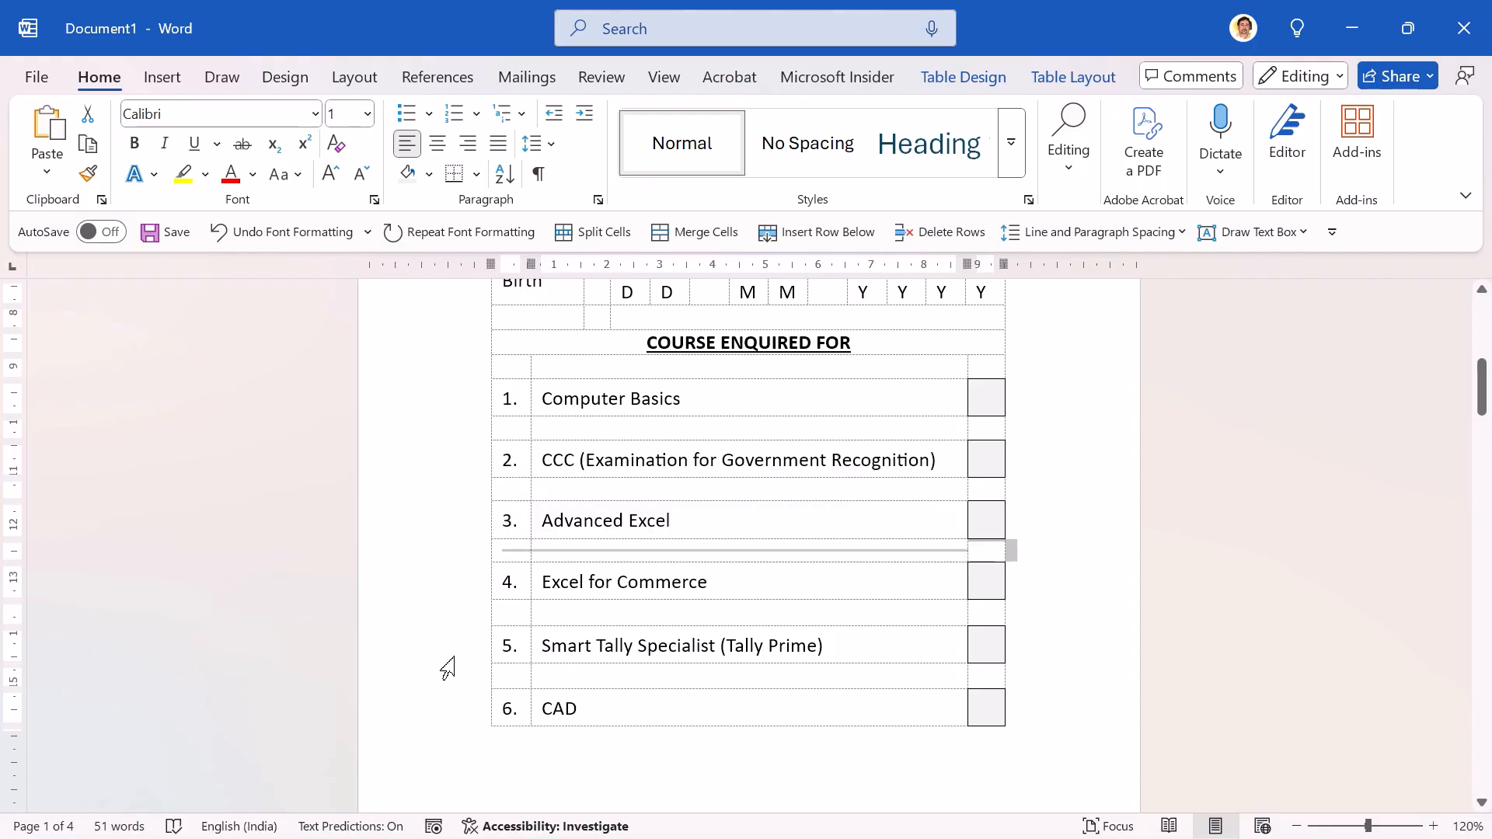
{"action": "left_click", "coordinate": [461, 622]}
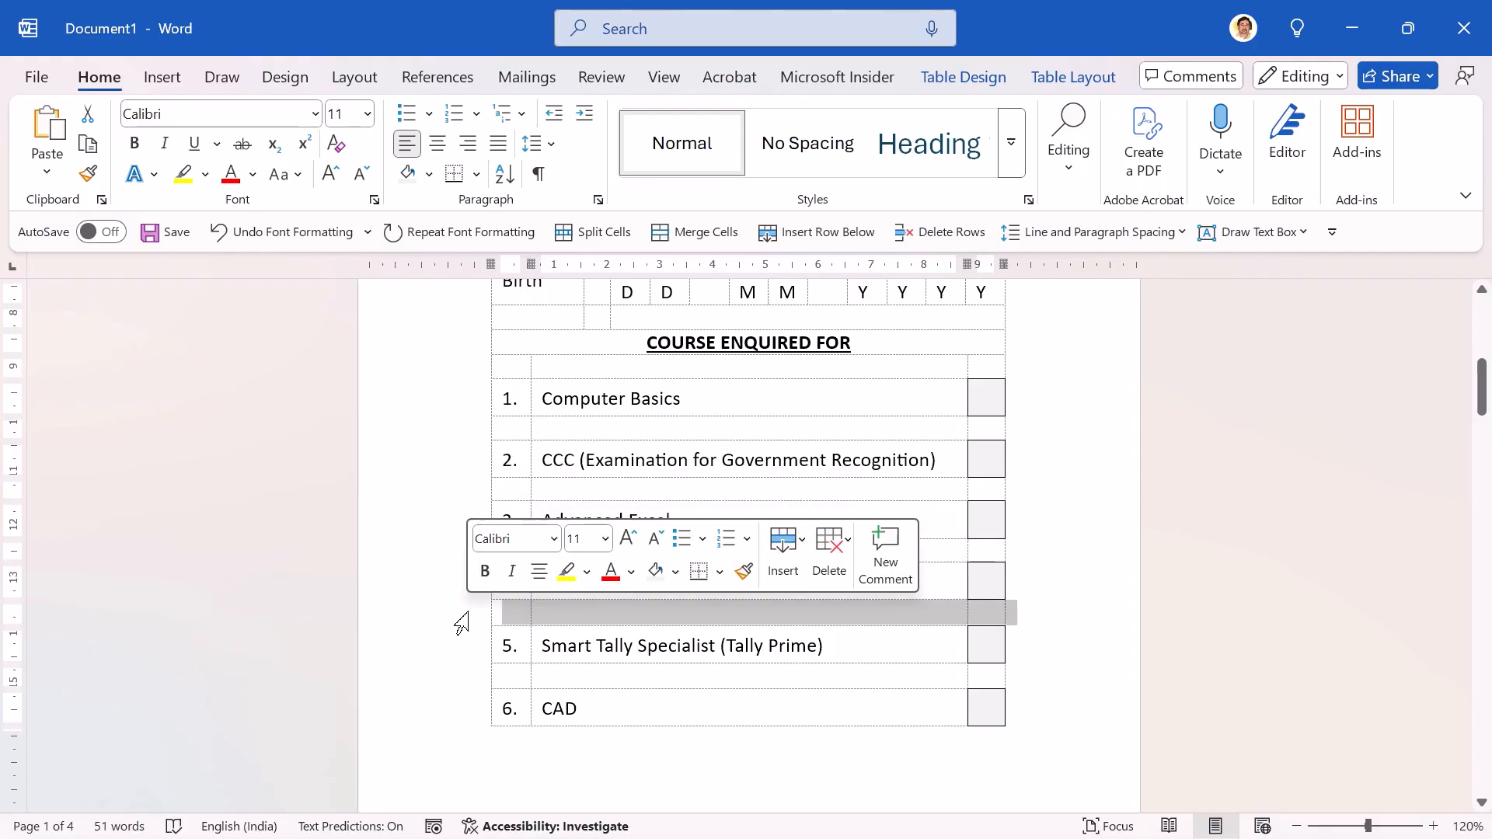
{"action": "key", "text": "F4"}
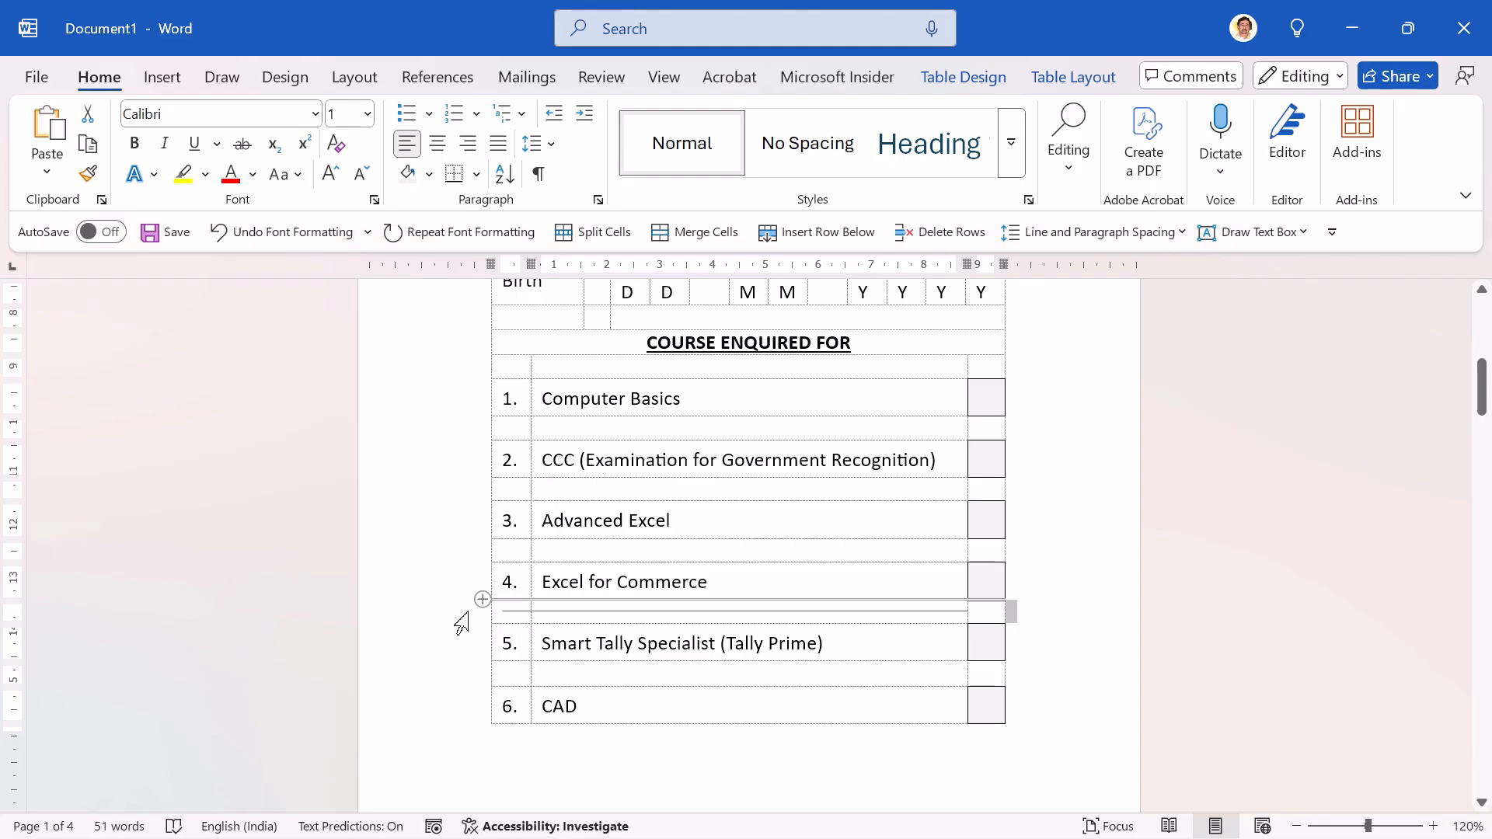
{"action": "left_click", "coordinate": [461, 675]}
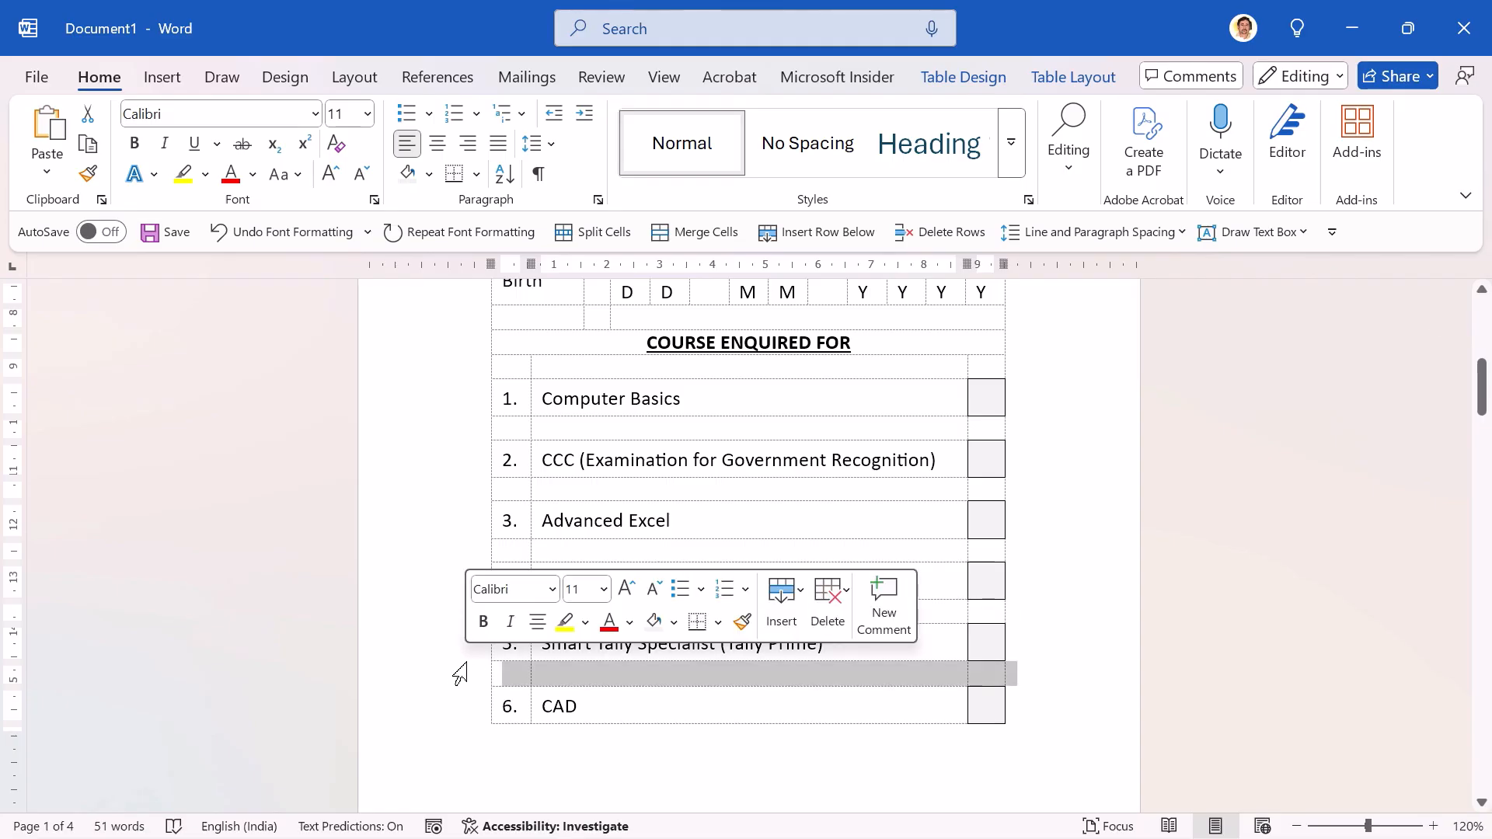
{"action": "key", "text": "F4"}
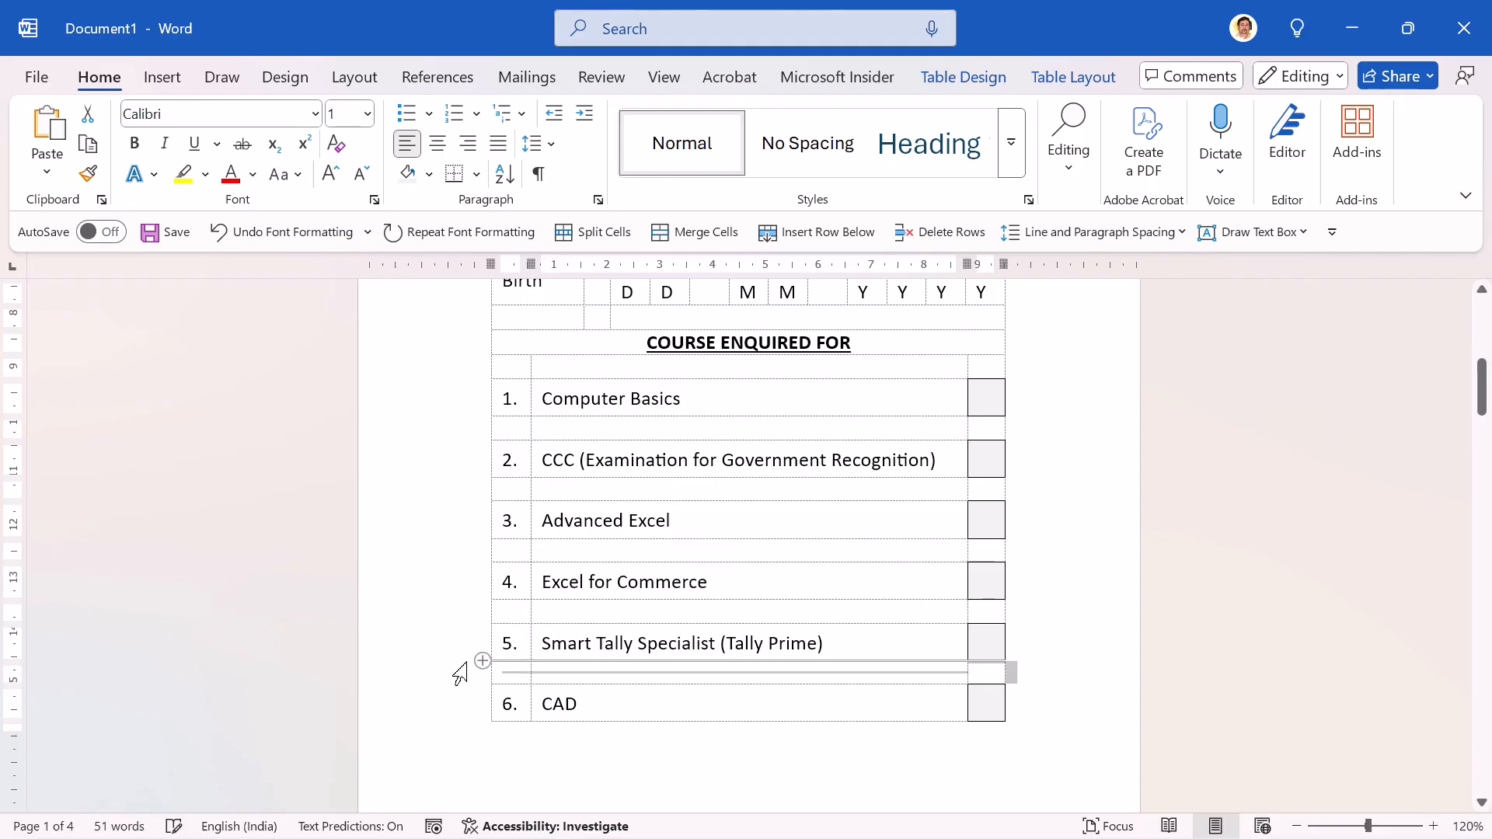
Step: Set the height of the blank row between Computer Basics and CCC to 0.1 cm
{"action": "left_click", "coordinate": [728, 667]}
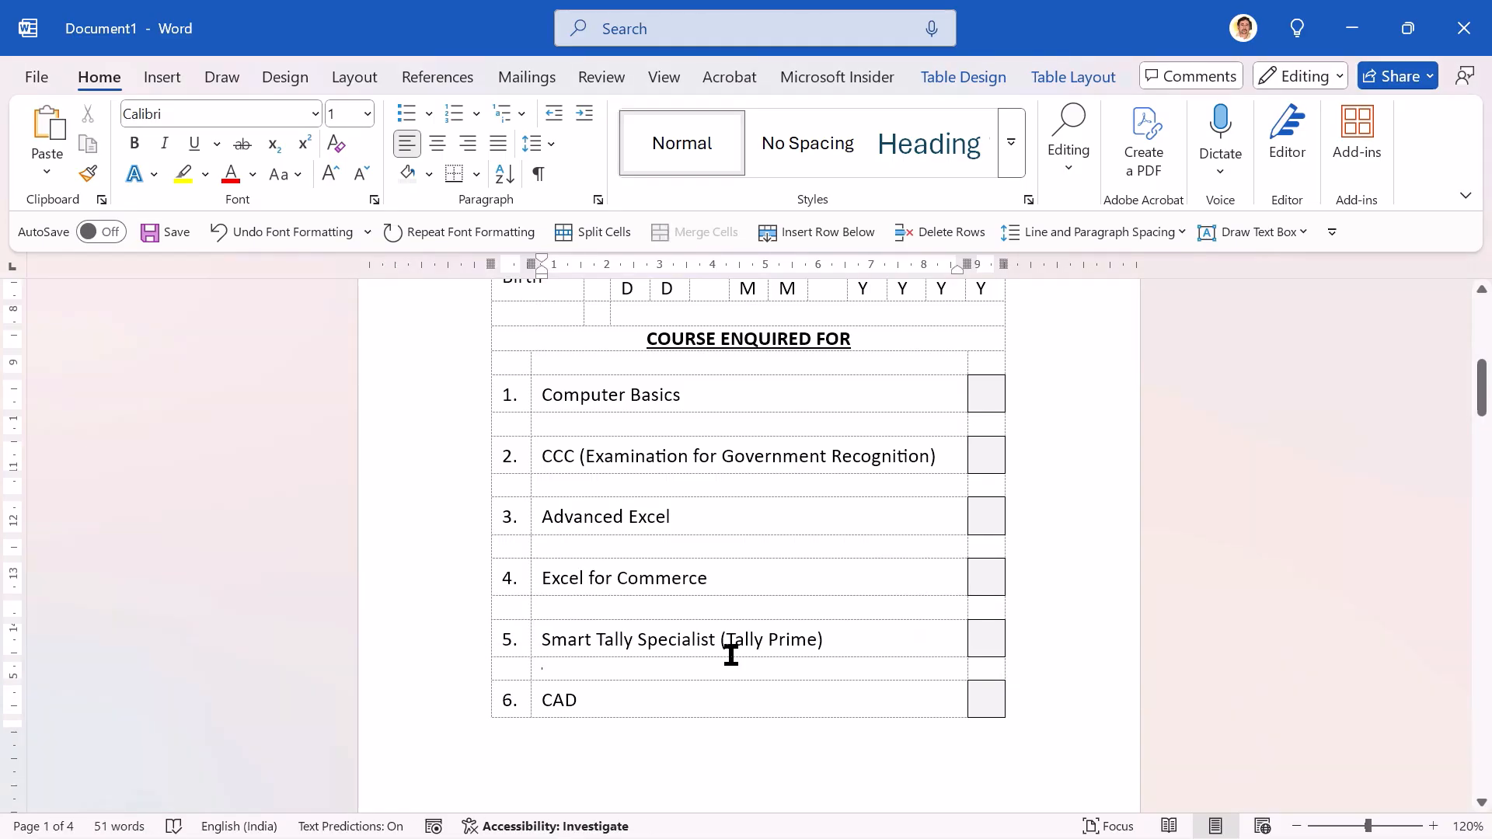
{"action": "left_click", "coordinate": [442, 429]}
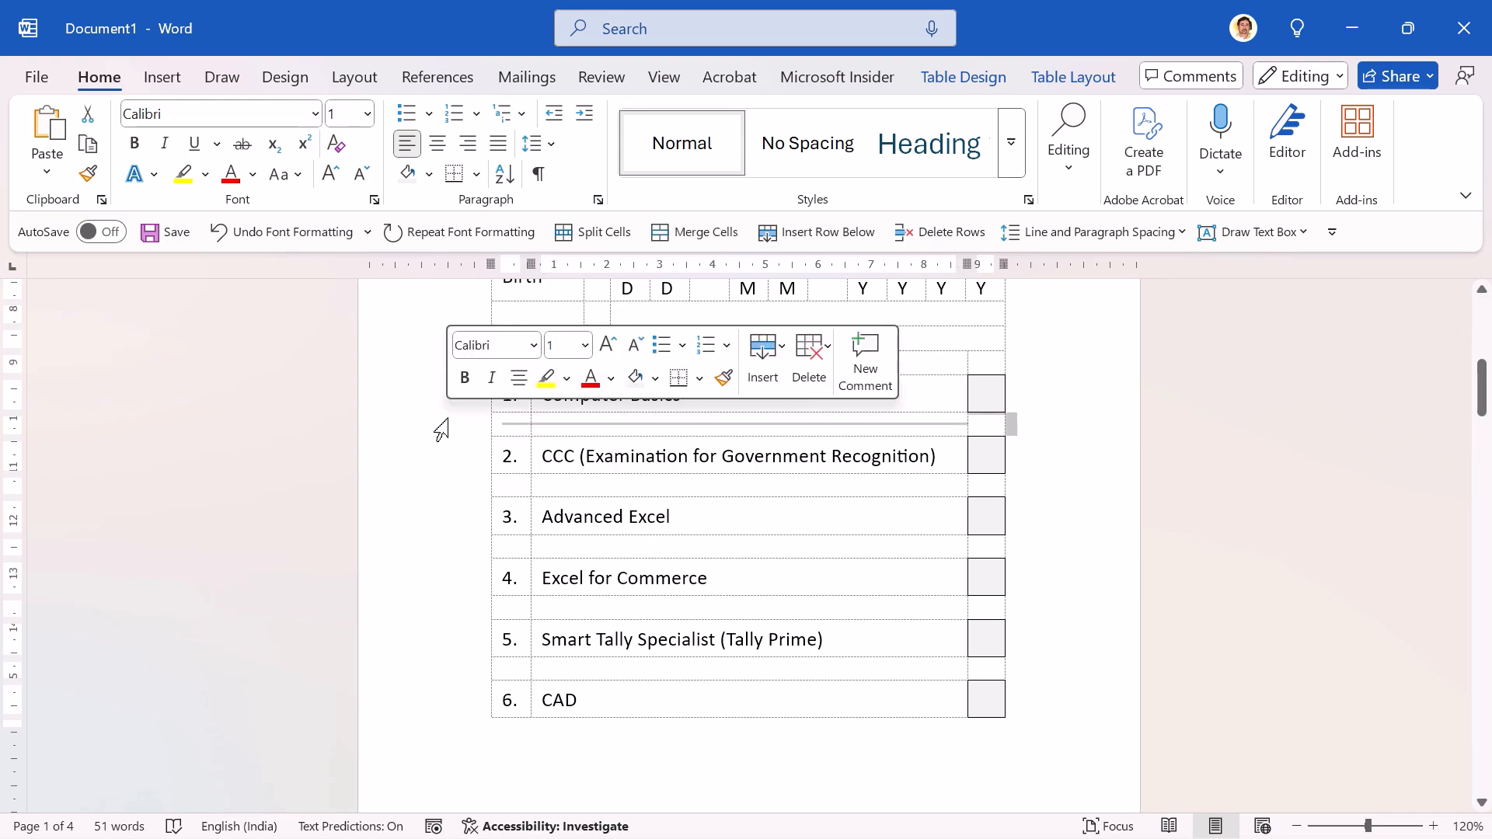
{"action": "left_click", "coordinate": [641, 429]}
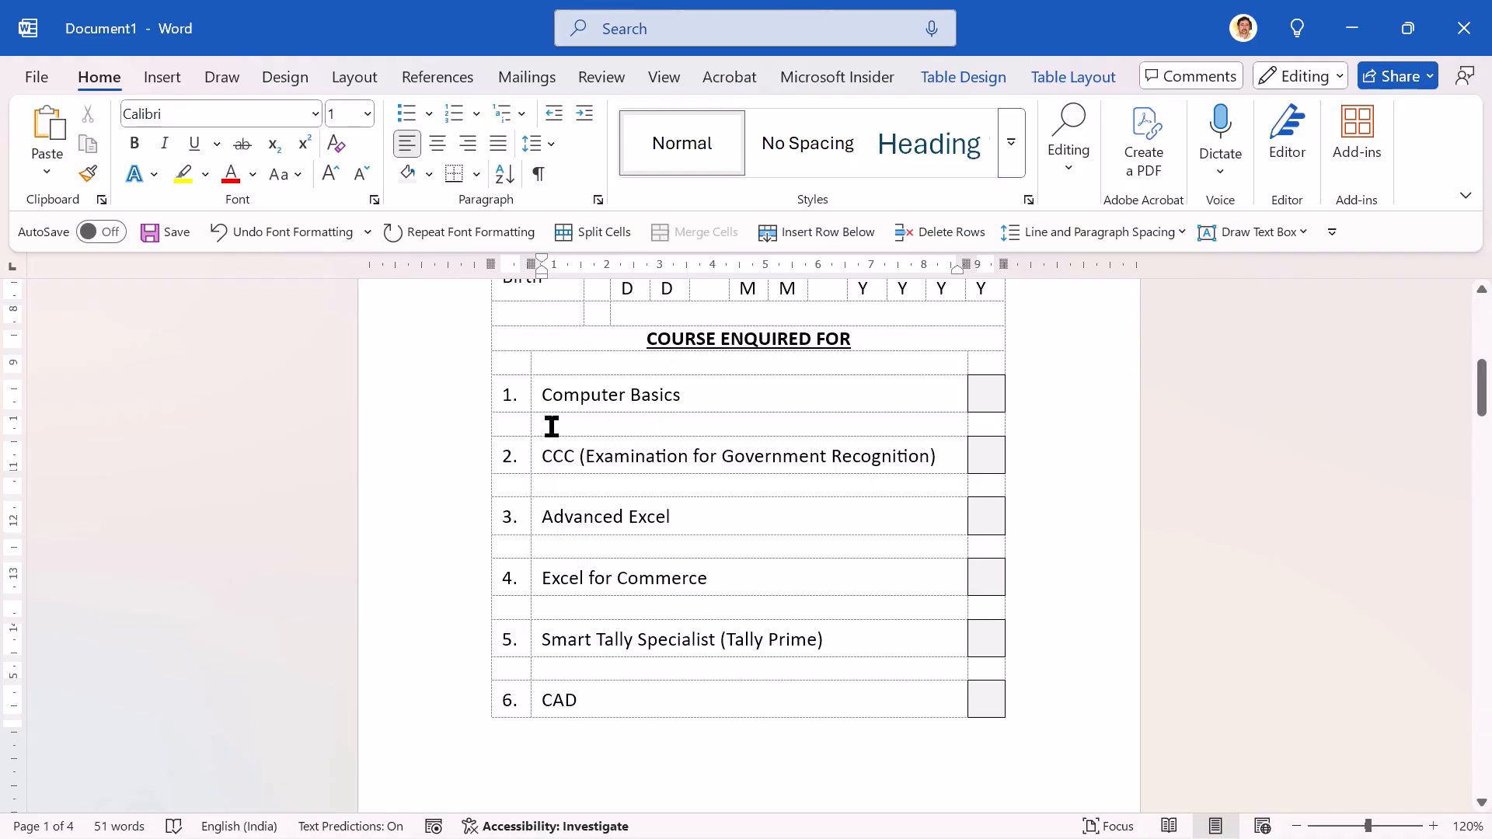
{"action": "left_click", "coordinate": [511, 420]}
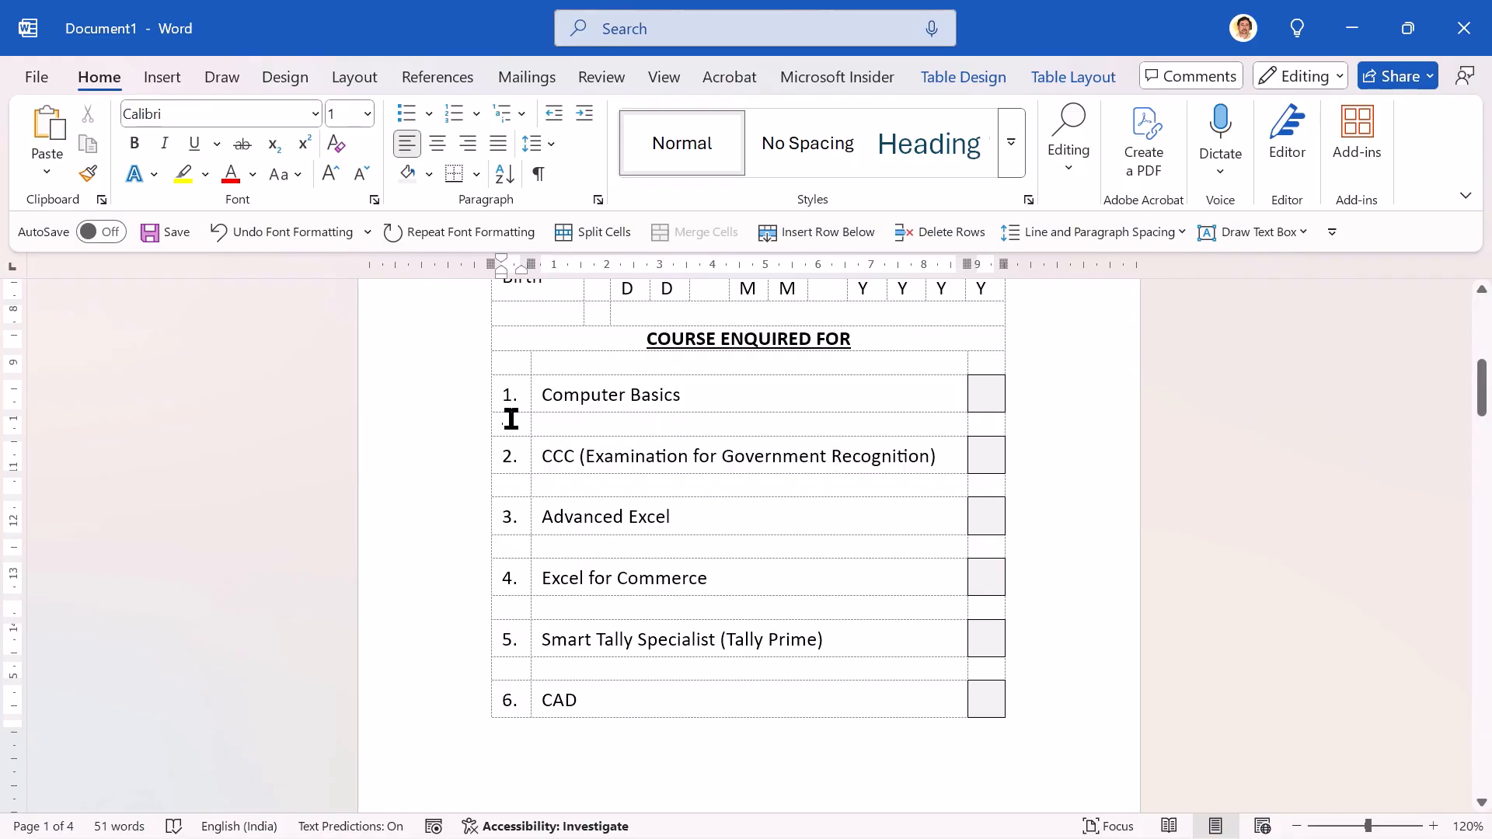
{"action": "left_click", "coordinate": [1055, 83]}
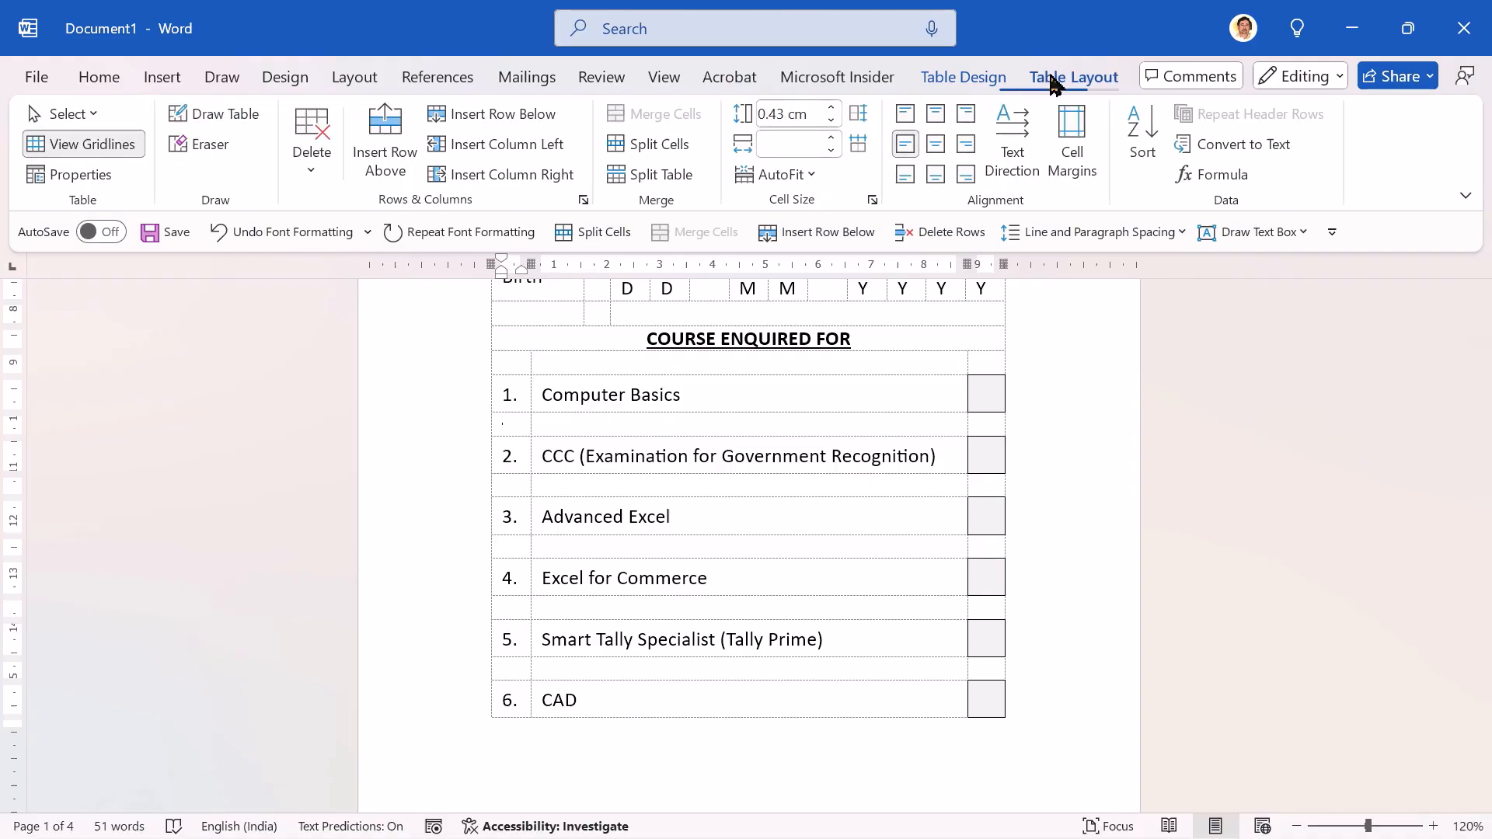
{"action": "left_click", "coordinate": [812, 115]}
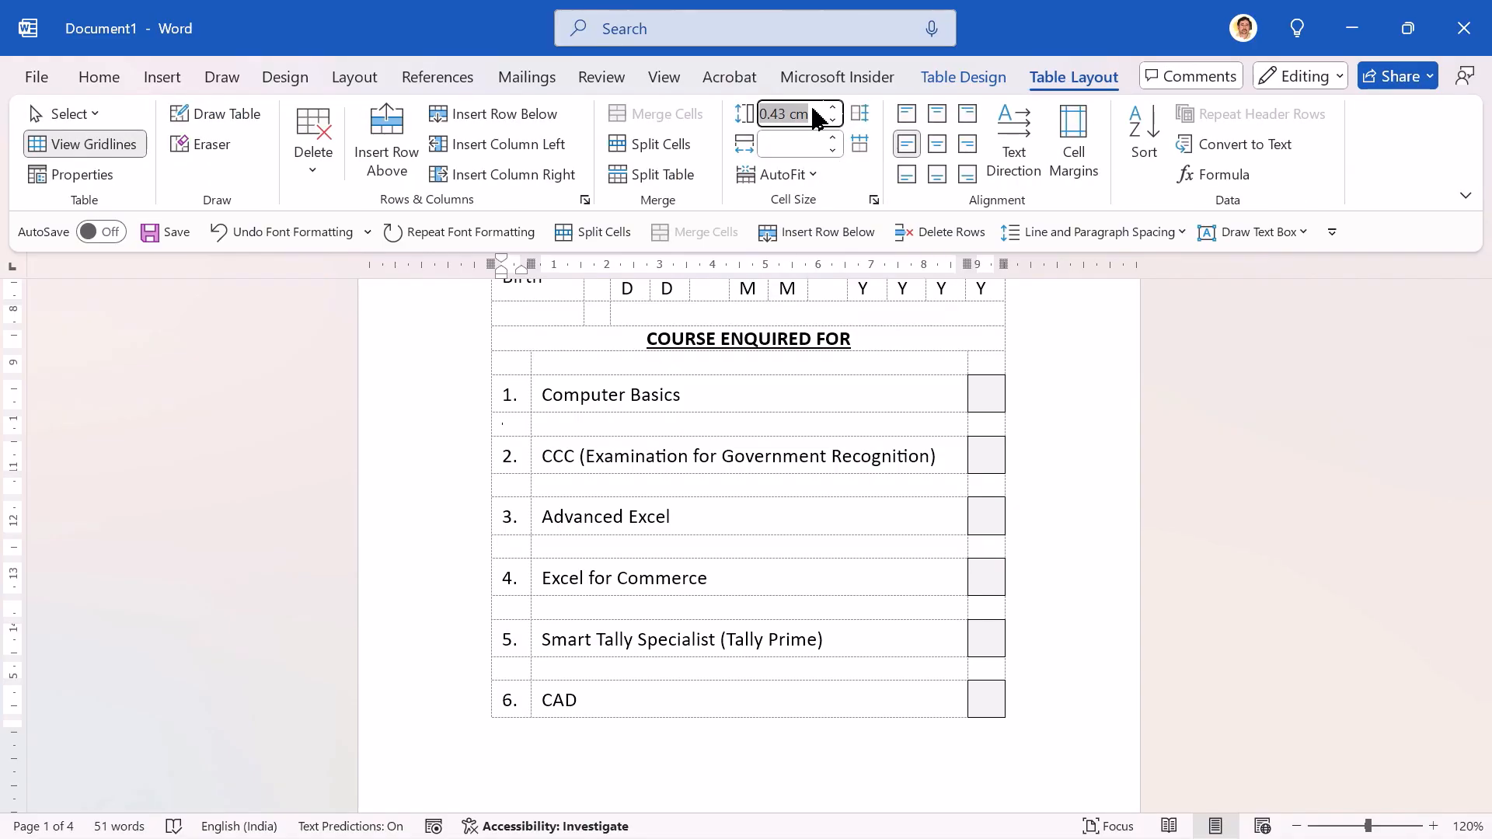
{"action": "type", "text": "0.1"}
{"action": "key", "text": "Return"}
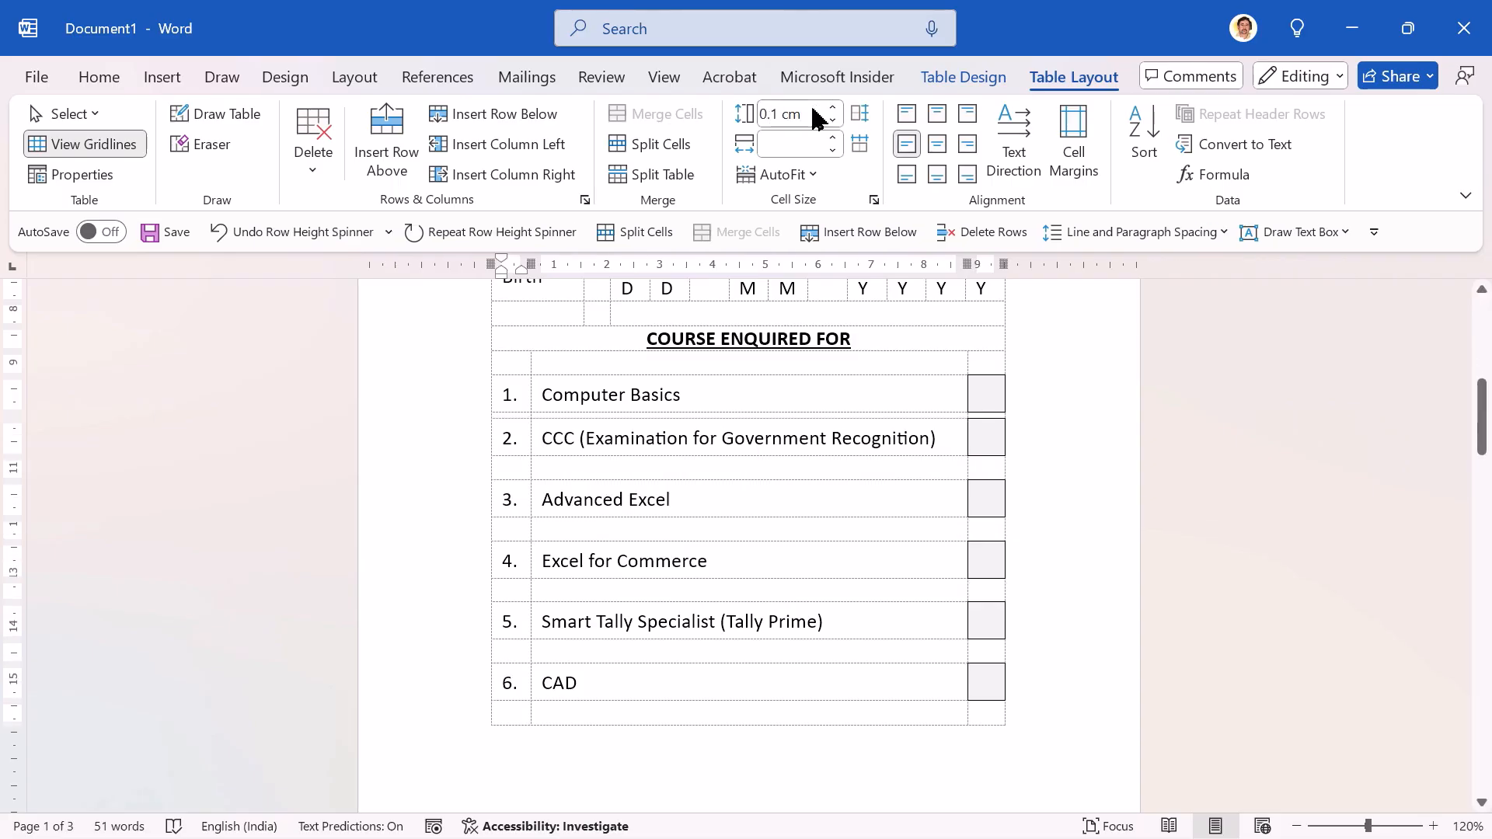
Step: Repeat the 0.1 cm row height on each remaining blank row from below CCC down to the one above Others (Please Specify)
{"action": "key", "text": "Down"}
{"action": "key", "text": "Down"}
{"action": "key", "text": "ctrl+y"}
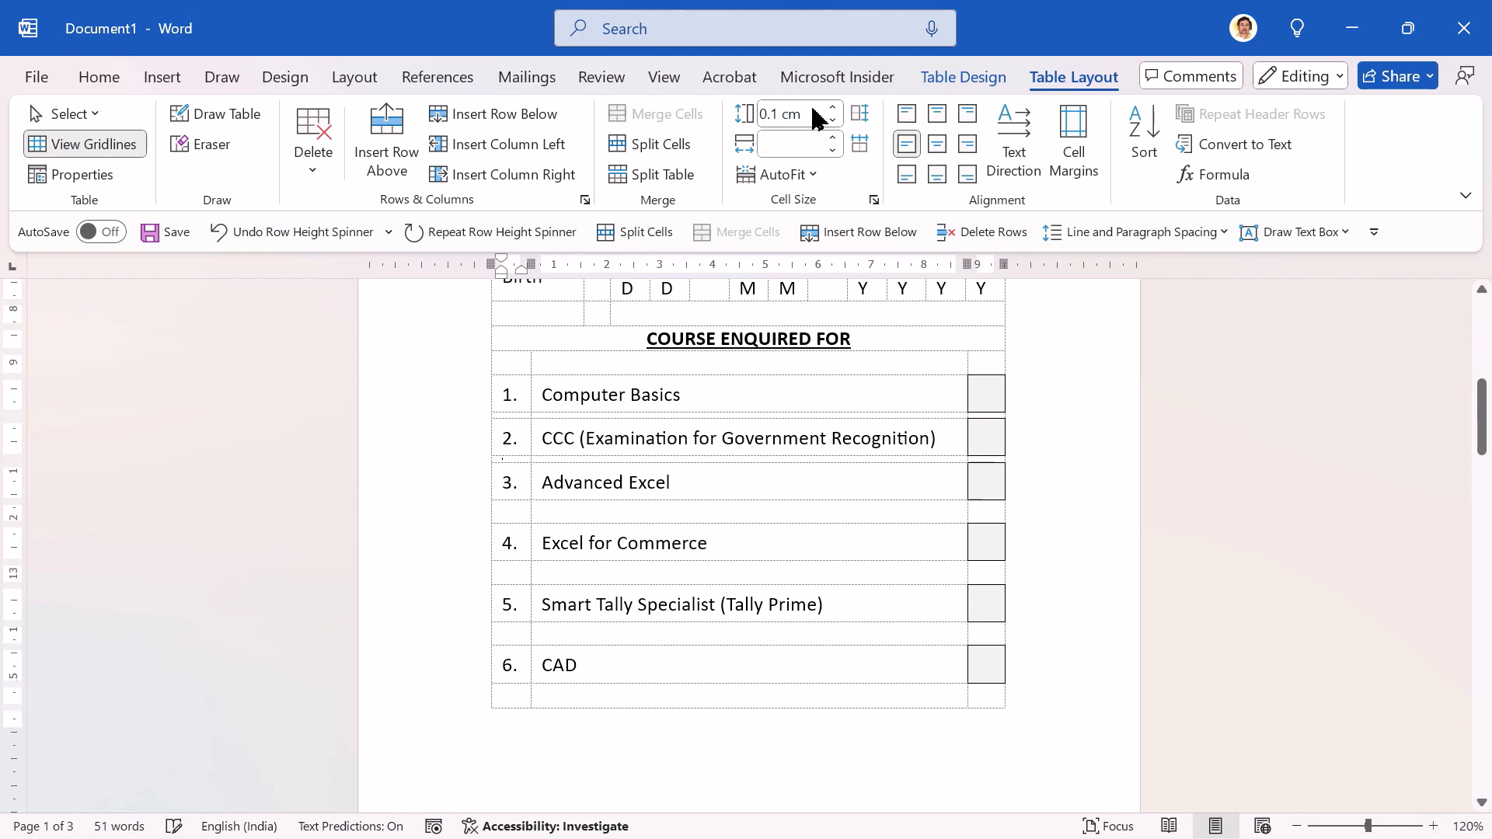
{"action": "key", "text": "Down"}
{"action": "key", "text": "Down"}
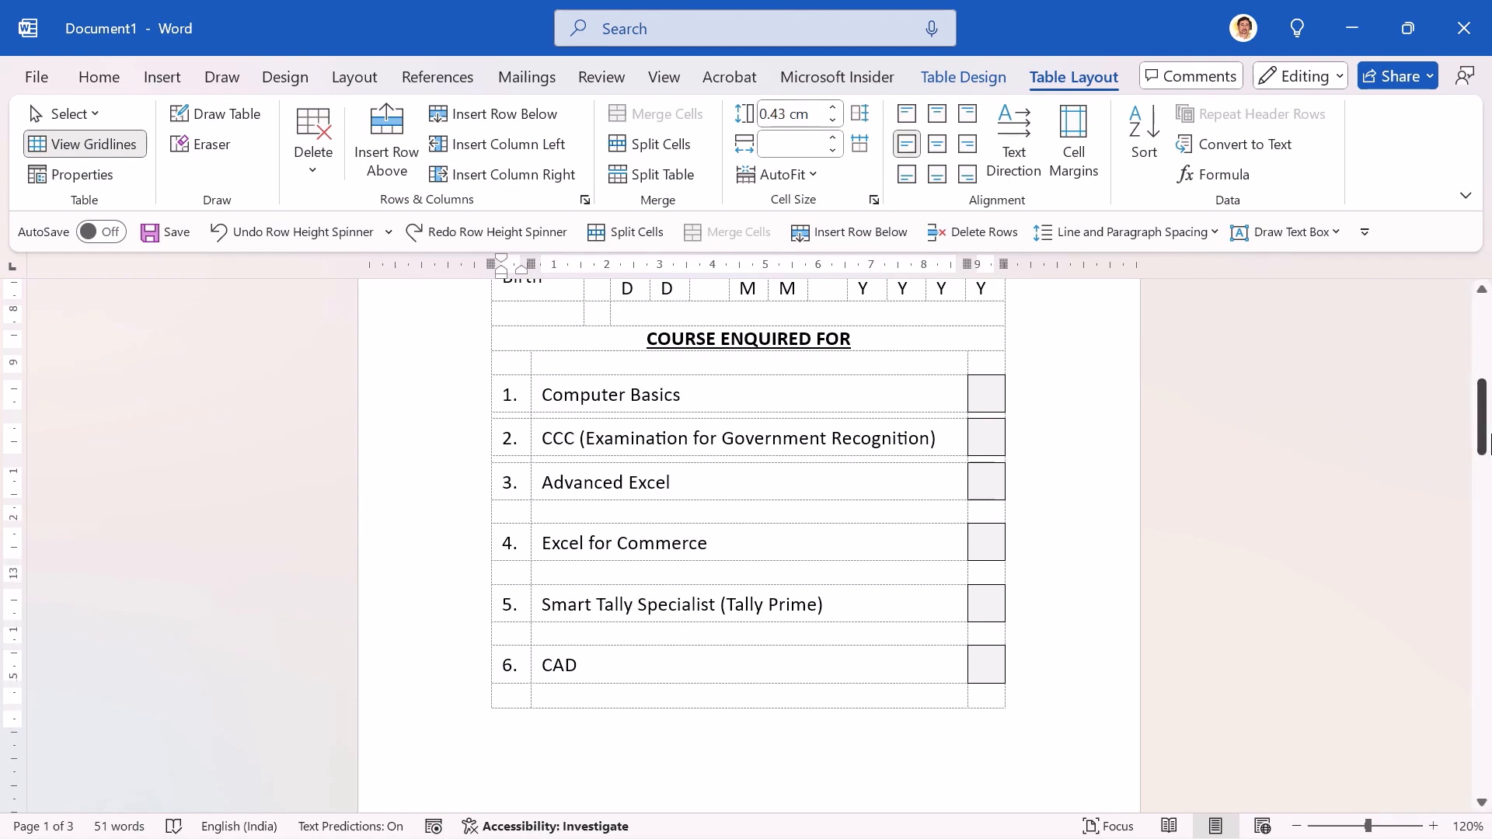
{"action": "key", "text": "Down"}
{"action": "key", "text": "Up"}
{"action": "key", "text": "F4"}
{"action": "key", "text": "Down"}
{"action": "key", "text": "Down"}
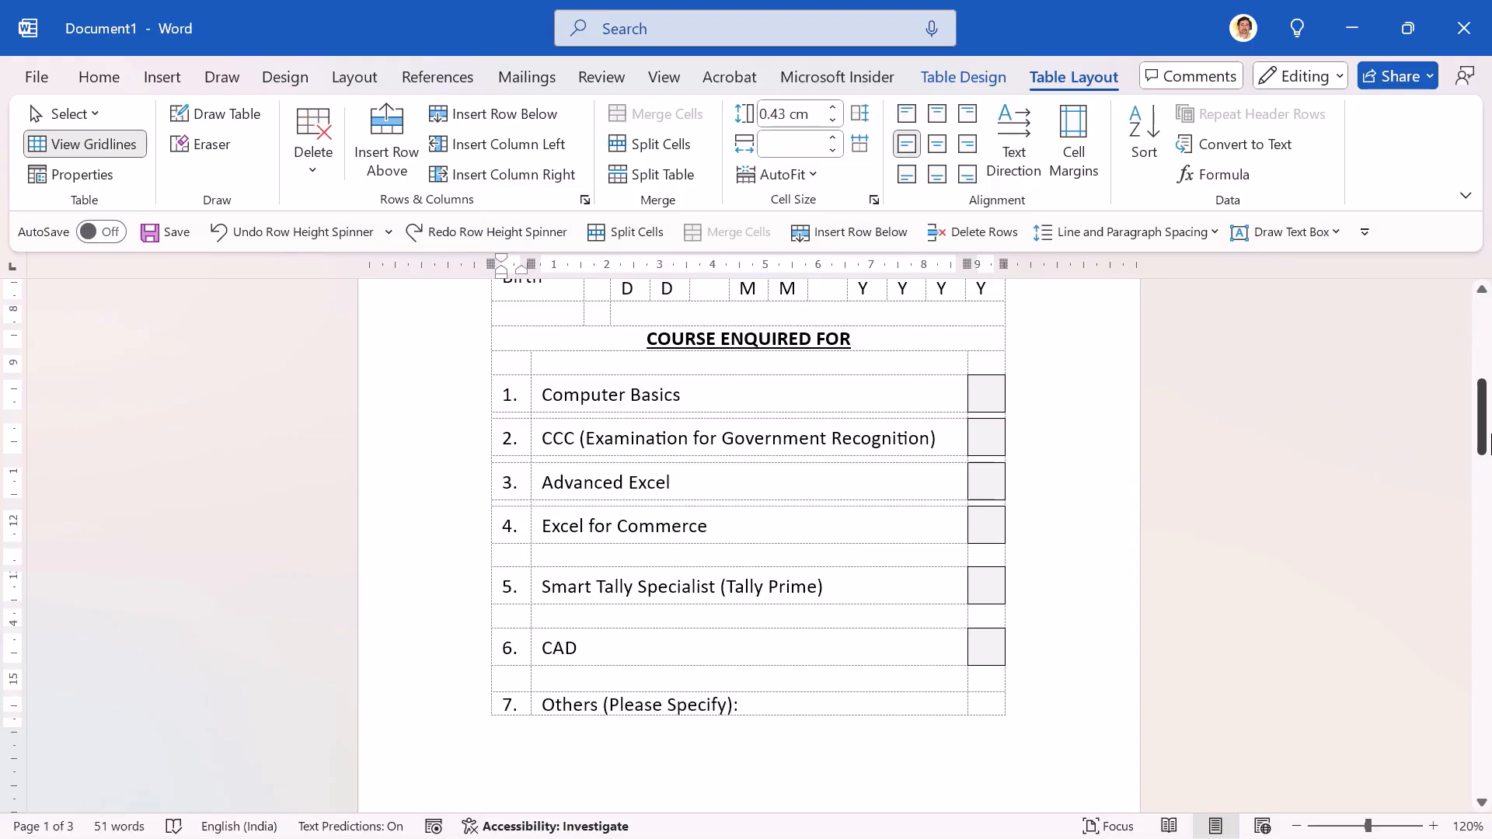
{"action": "key", "text": "F4"}
{"action": "key", "text": "Down"}
{"action": "key", "text": "Down"}
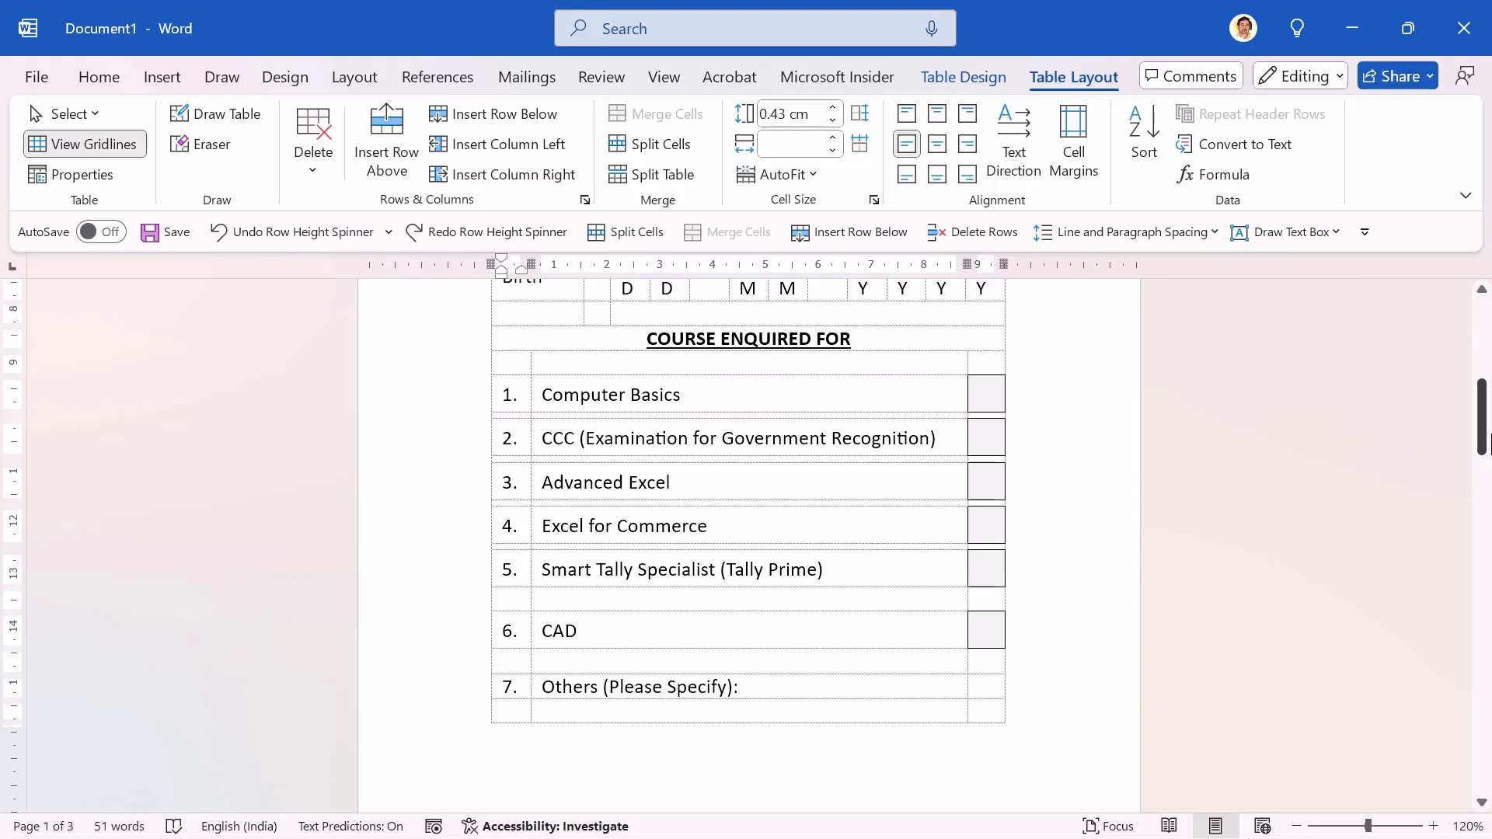
{"action": "key", "text": "F4"}
{"action": "key", "text": "Down"}
{"action": "key", "text": "Down"}
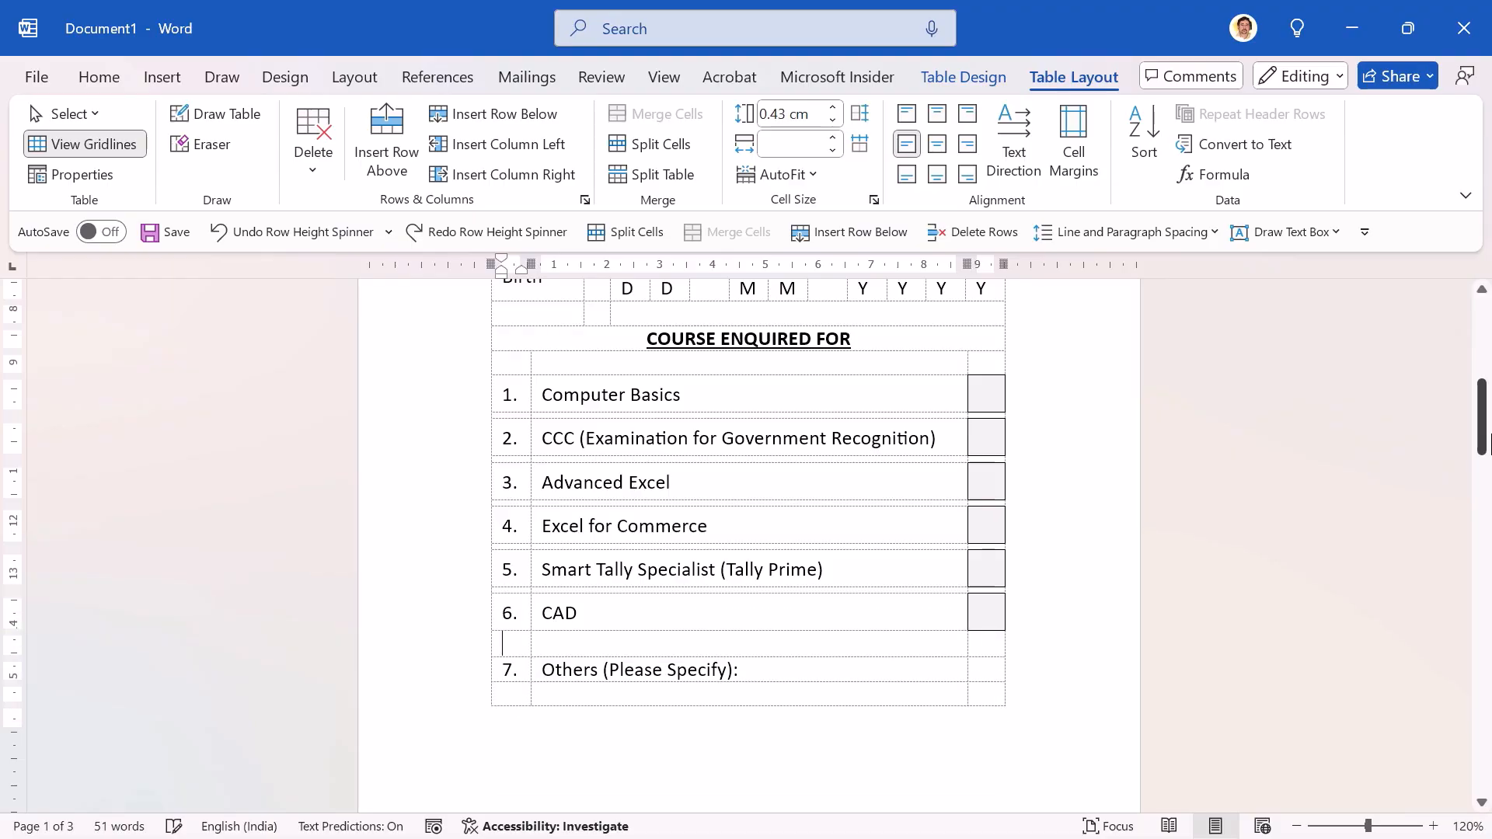
{"action": "key", "text": "F4"}
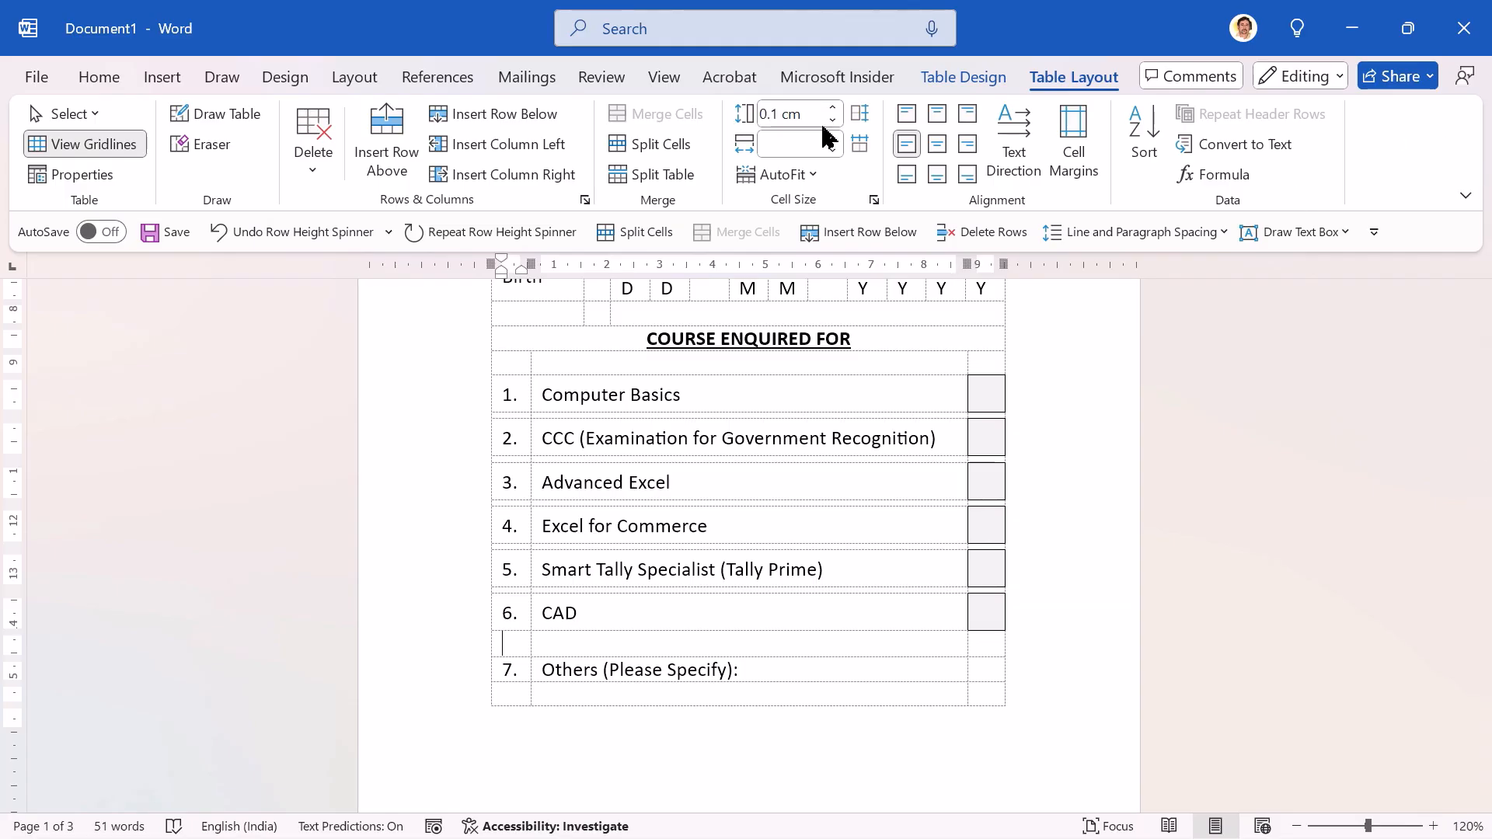
Step: Set the font size of the blank row between CAD and Others (Please Specify) to 1
{"action": "left_click", "coordinate": [451, 628]}
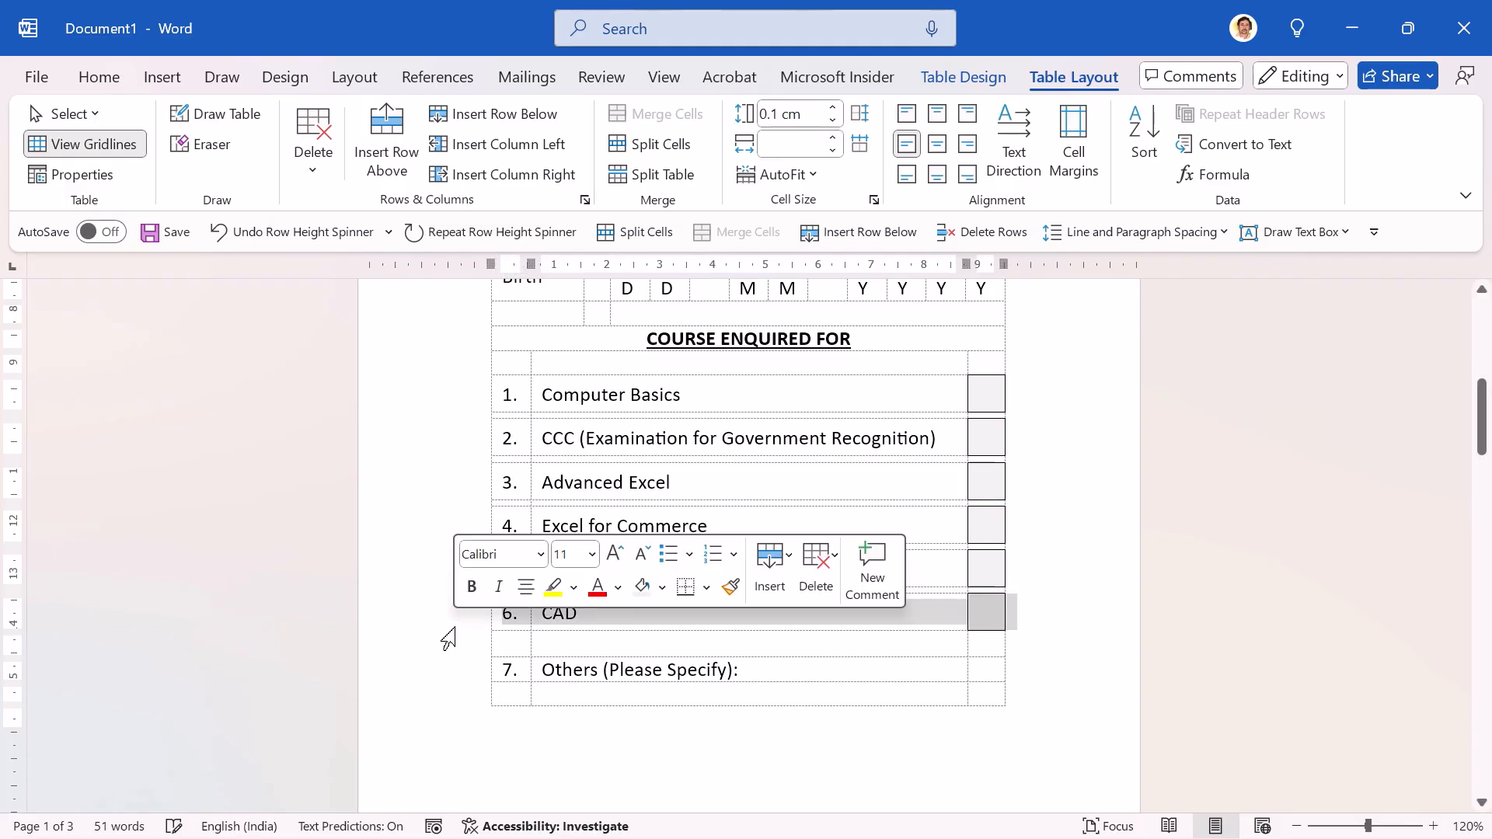
{"action": "left_click", "coordinate": [436, 644]}
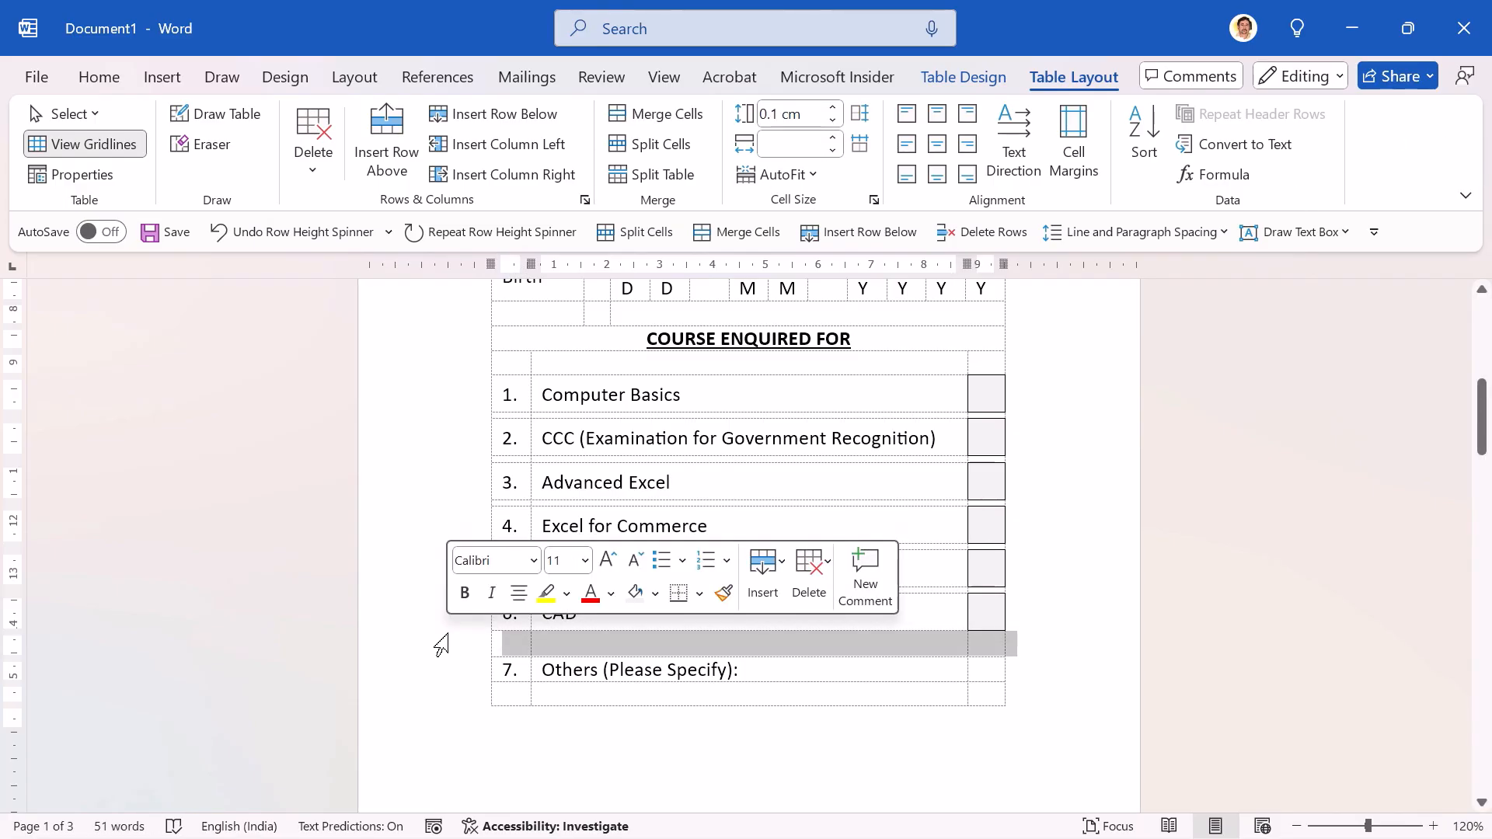
{"action": "left_click", "coordinate": [101, 81]}
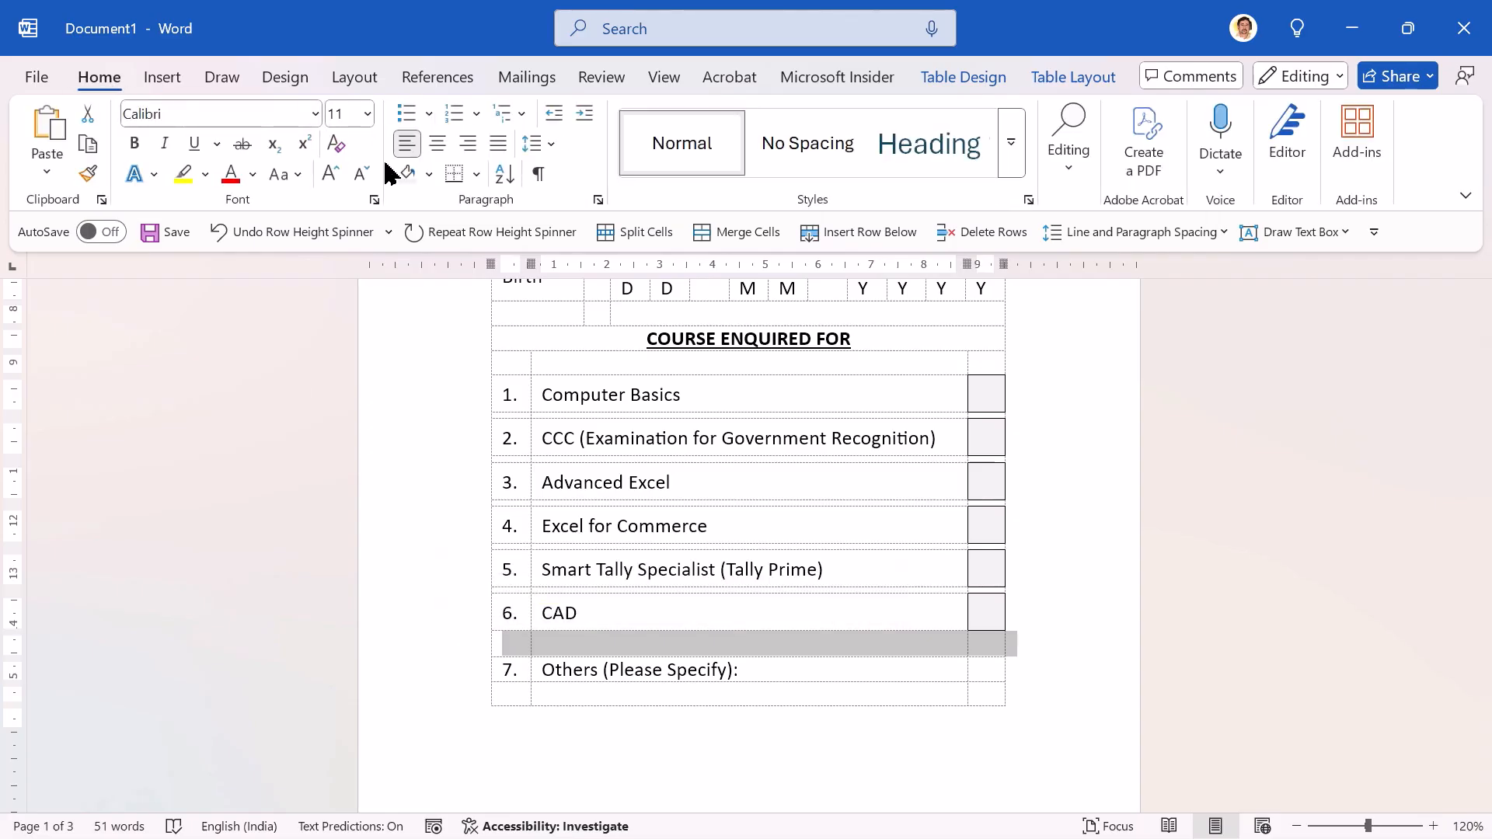
{"action": "left_click", "coordinate": [343, 115]}
{"action": "type", "text": "1"}
{"action": "key", "text": "Return"}
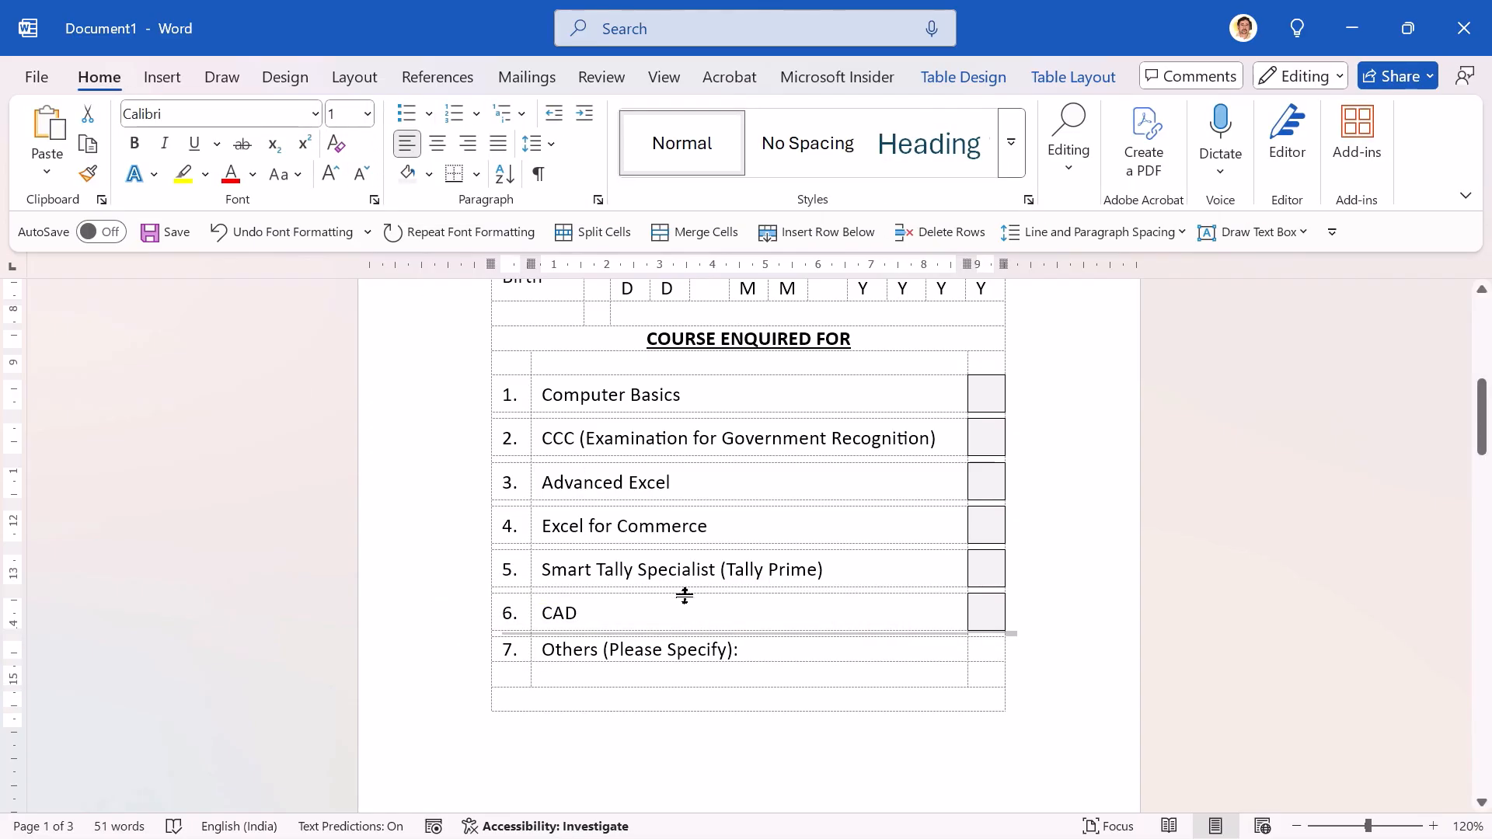
Step: Switch to the COA - Copy (2) document to check the course rows against the reference enquiry slip
{"action": "key", "text": "Down"}
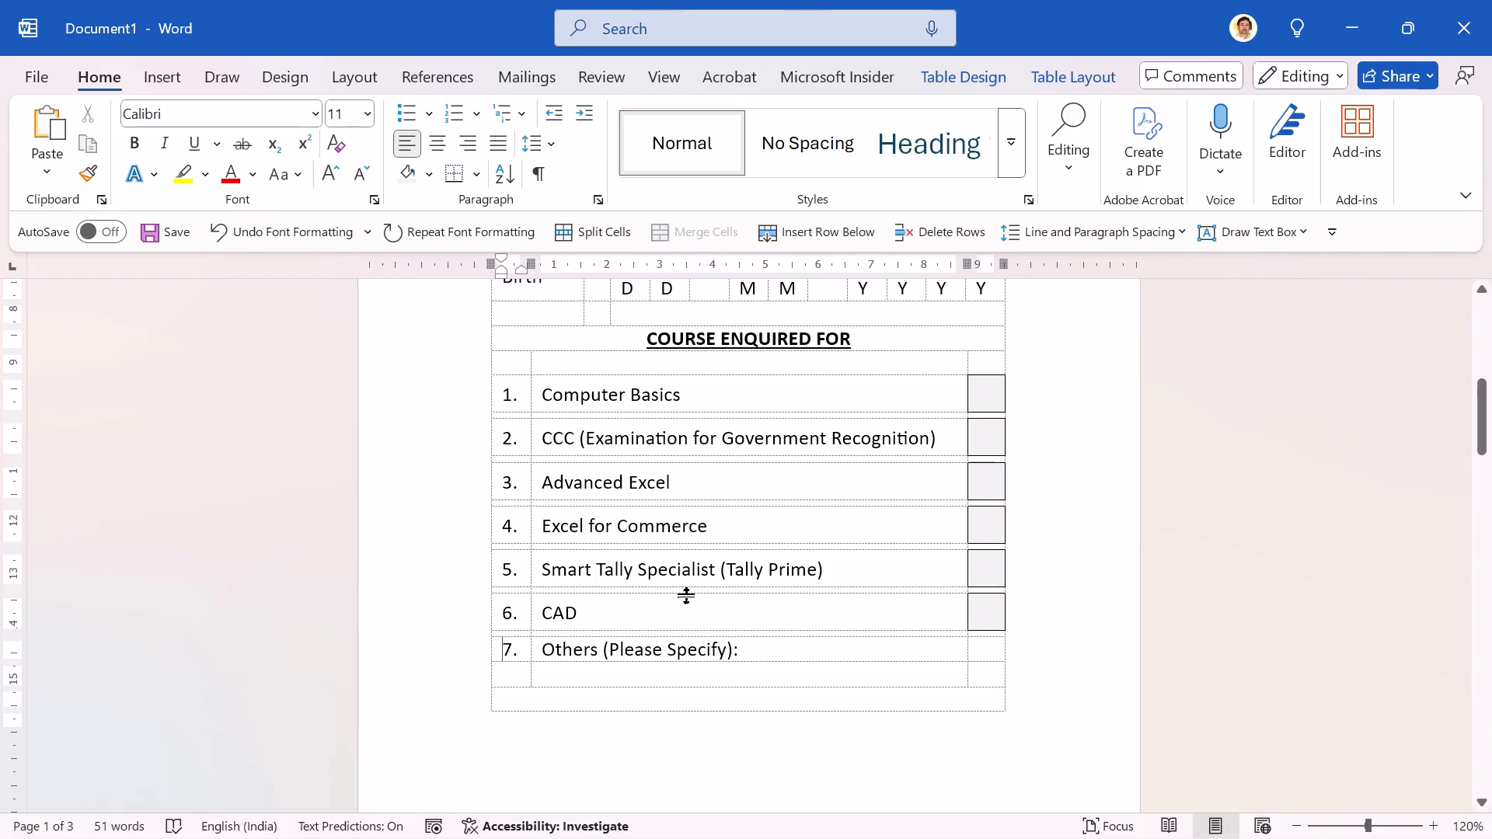
{"action": "key", "text": "alt+Tab"}
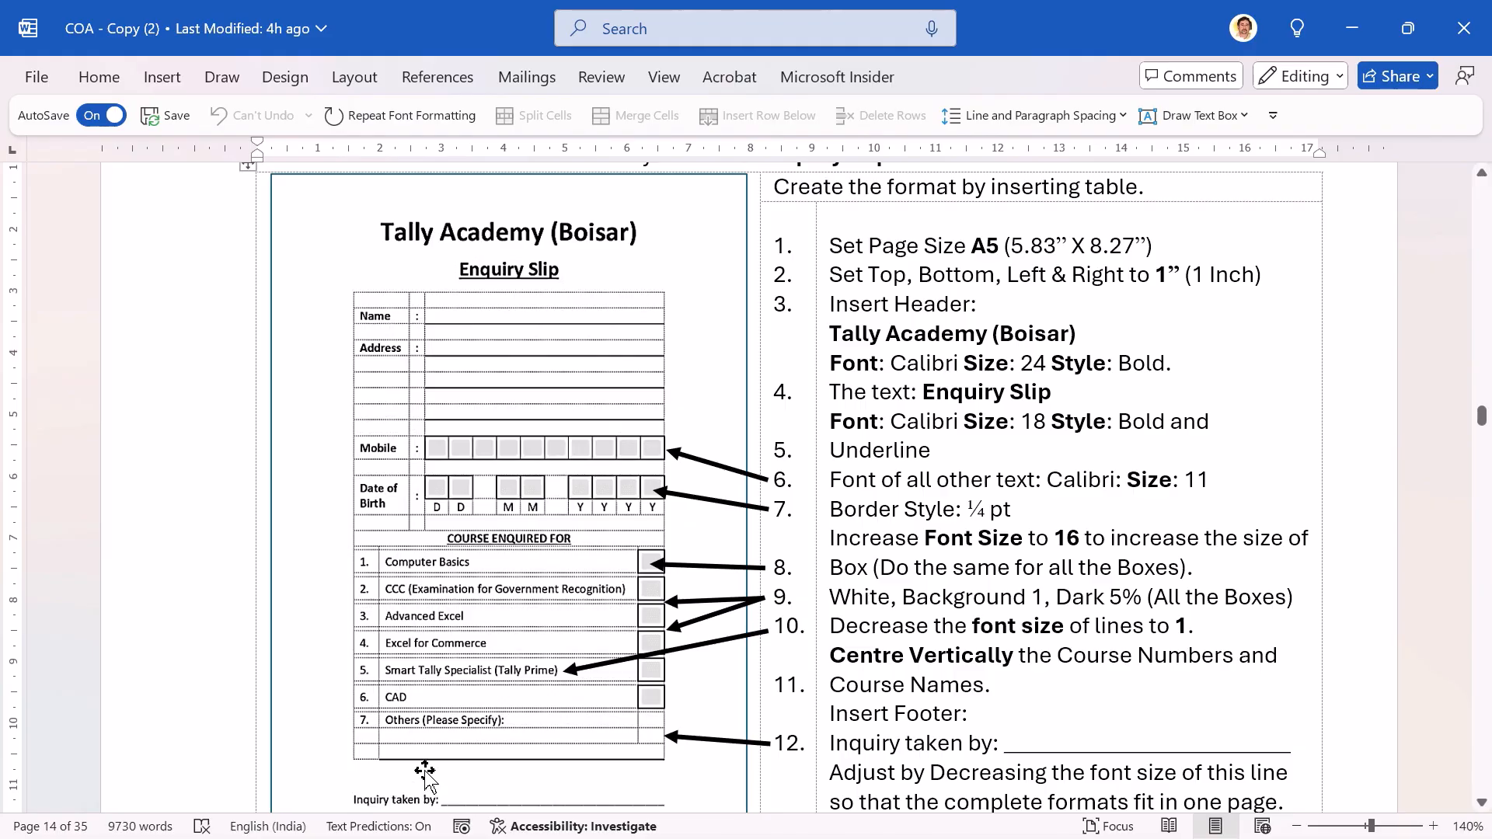
Step: Return to Document1 and delete all undivided blank table rows from below Others (Please Specify) through the last page
{"action": "key", "text": "alt+Tab"}
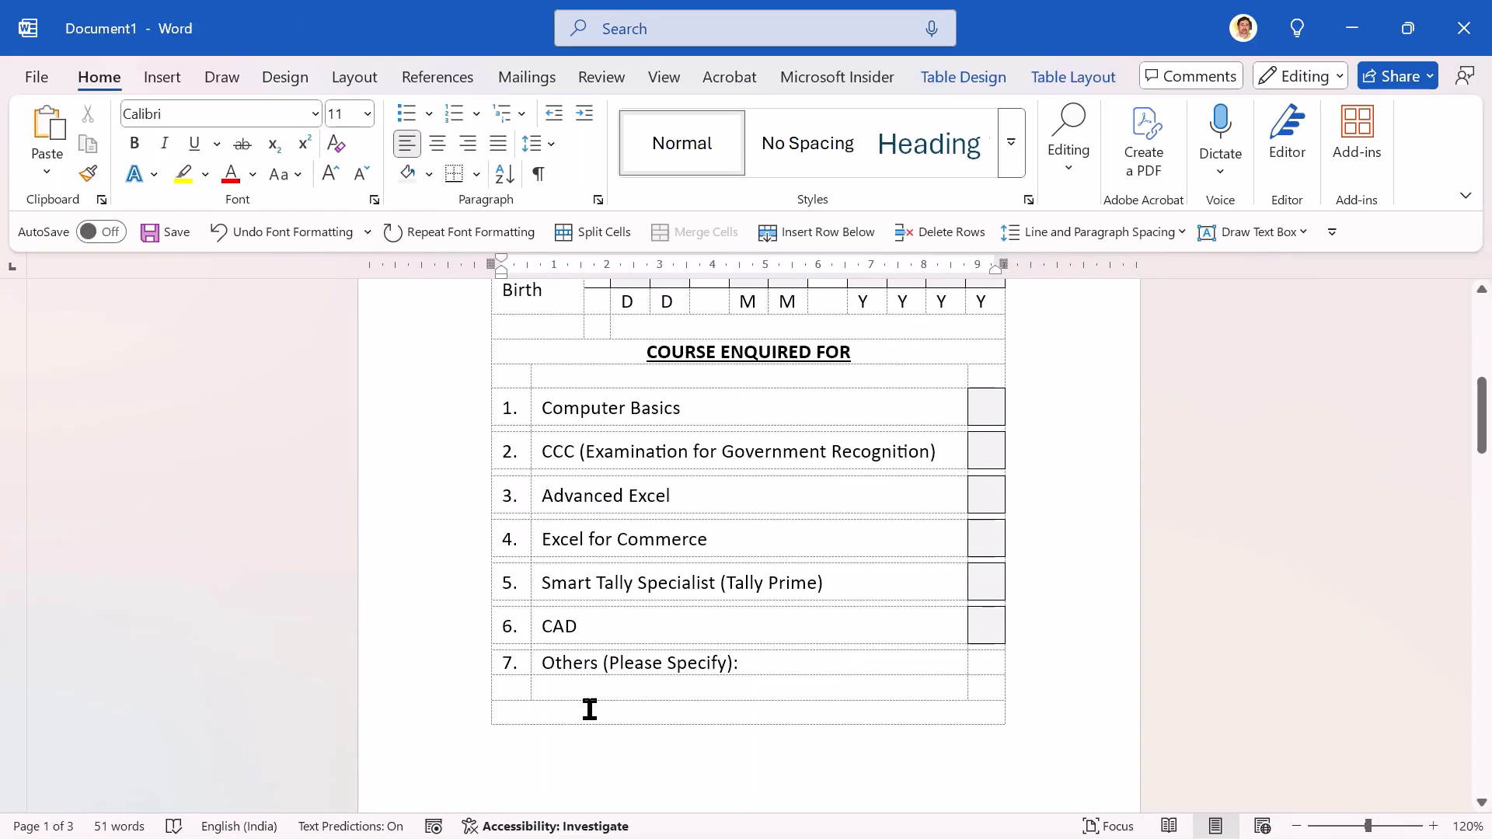
{"action": "left_click", "coordinate": [535, 713]}
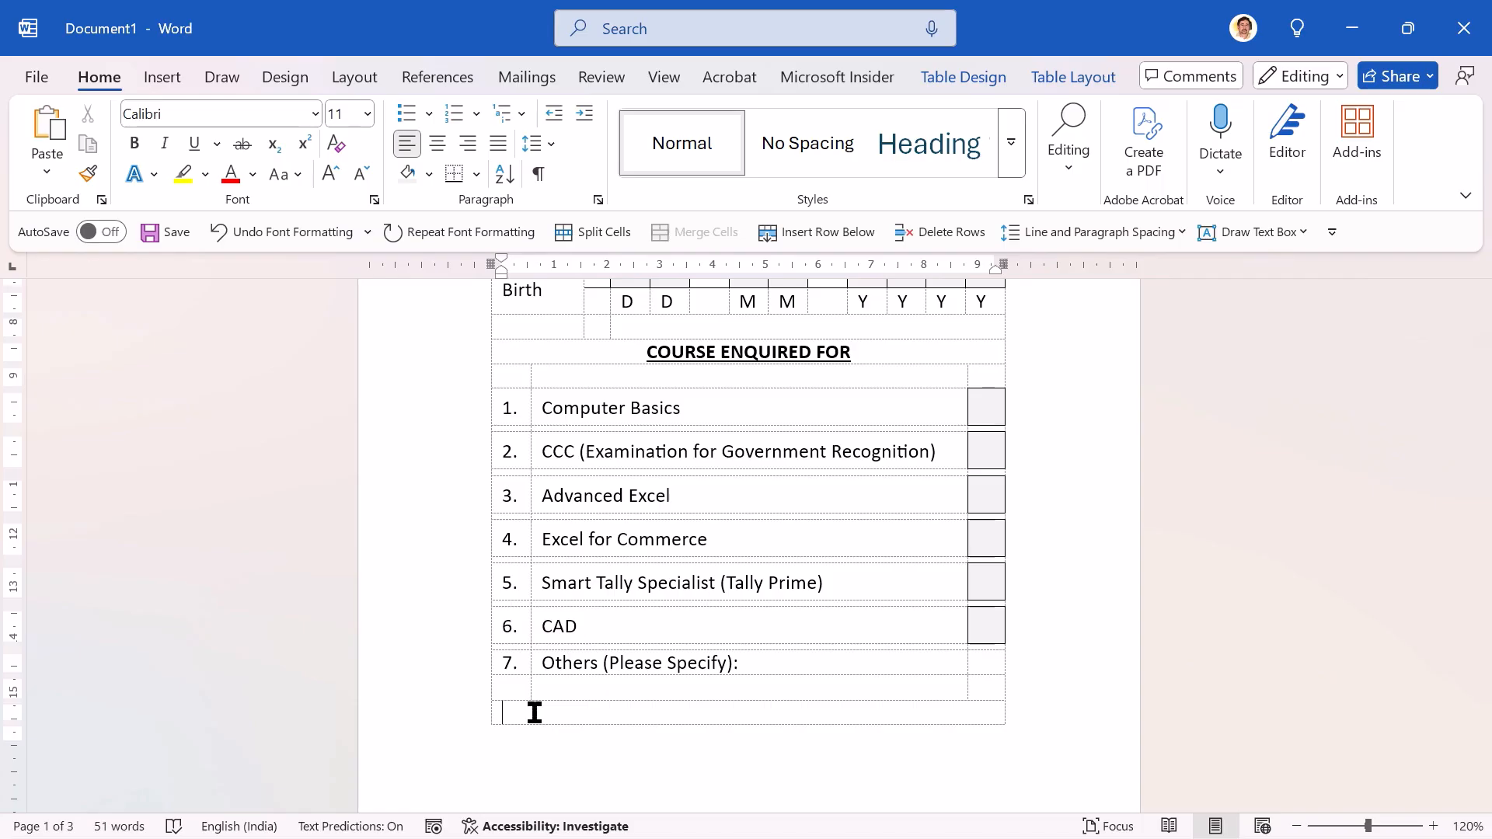
{"action": "key", "text": "shift+Down"}
{"action": "key", "text": "shift+Down"}
{"action": "key", "text": "shift+Down"}
{"action": "key", "text": "shift+Down"}
{"action": "key", "text": "shift+Down"}
{"action": "key", "text": "shift+Down"}
{"action": "key", "text": "shift+Down"}
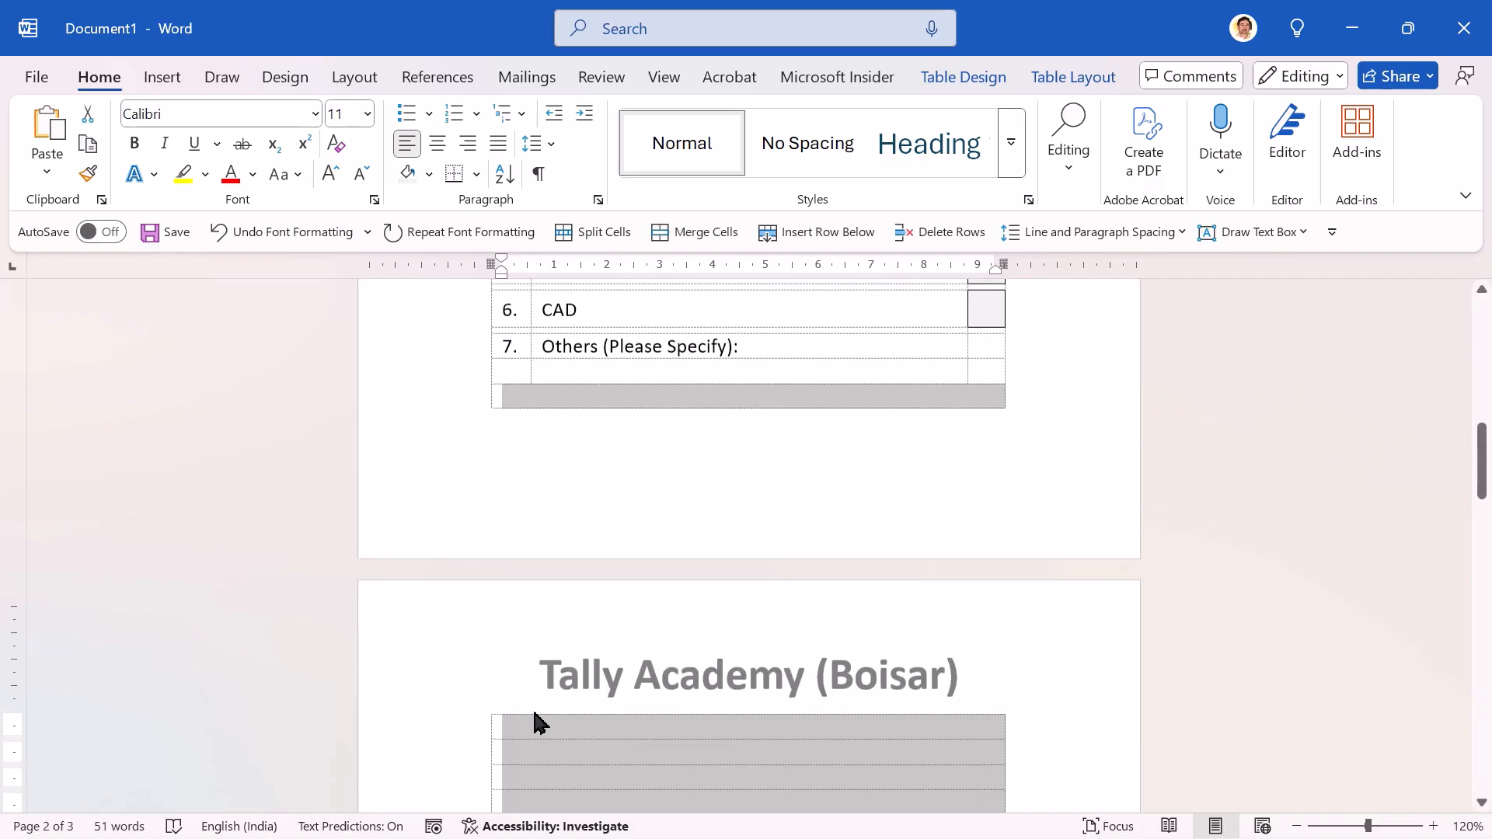
{"action": "key", "text": "shift+Down"}
{"action": "key", "text": "shift+Down"}
{"action": "key", "text": "shift+Down"}
{"action": "key", "text": "shift+Down"}
{"action": "key", "text": "shift+Down"}
{"action": "key", "text": "shift+Down"}
{"action": "key", "text": "shift+Down"}
{"action": "key", "text": "shift+Down"}
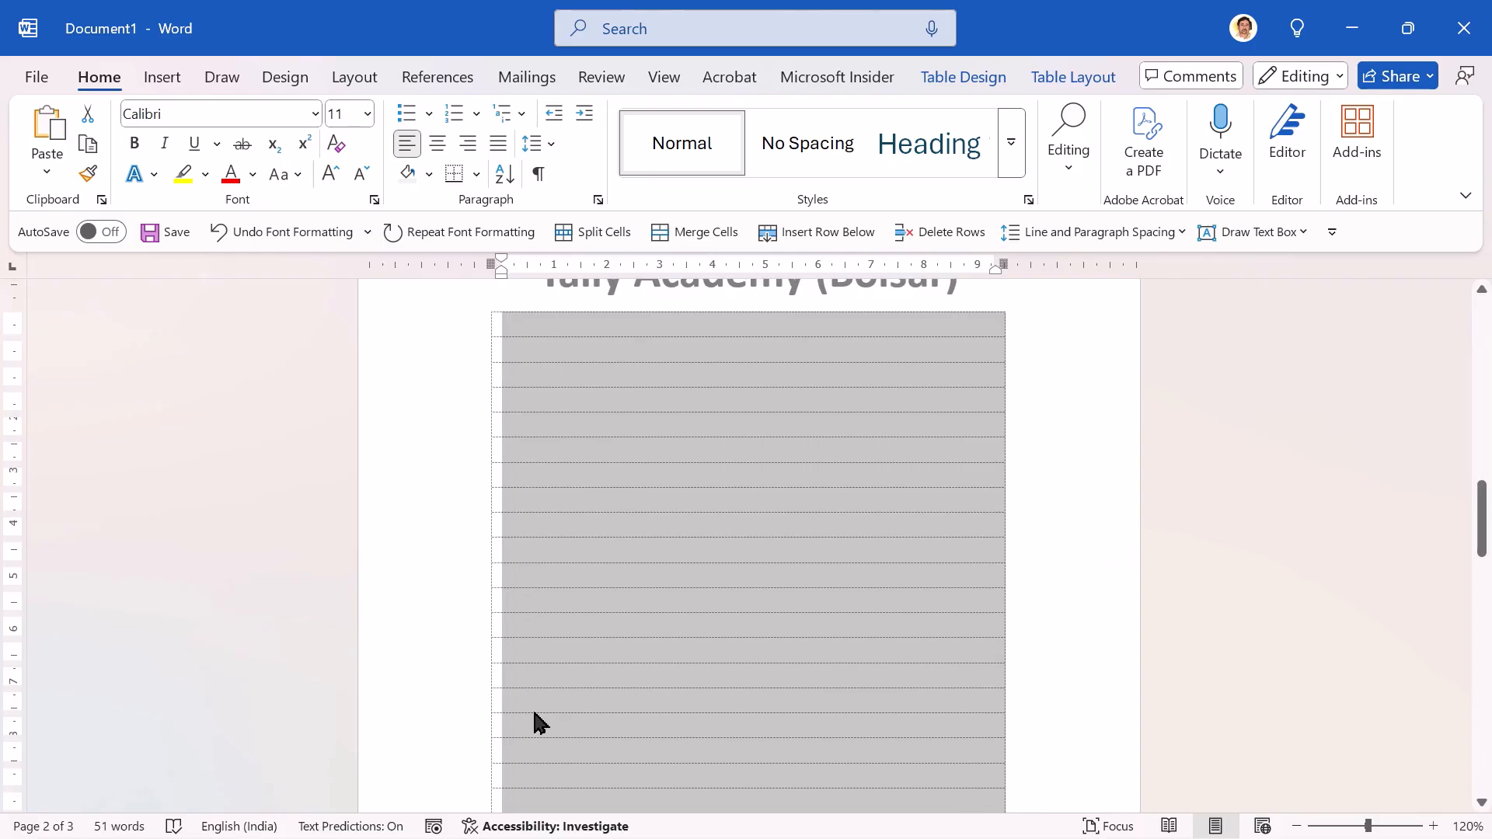
{"action": "key", "text": "shift+Down"}
{"action": "key", "text": "shift+Down"}
{"action": "key", "text": "shift+Down"}
{"action": "key", "text": "shift+Down"}
{"action": "key", "text": "shift+Down"}
{"action": "key", "text": "shift+Down"}
{"action": "key", "text": "shift+Down"}
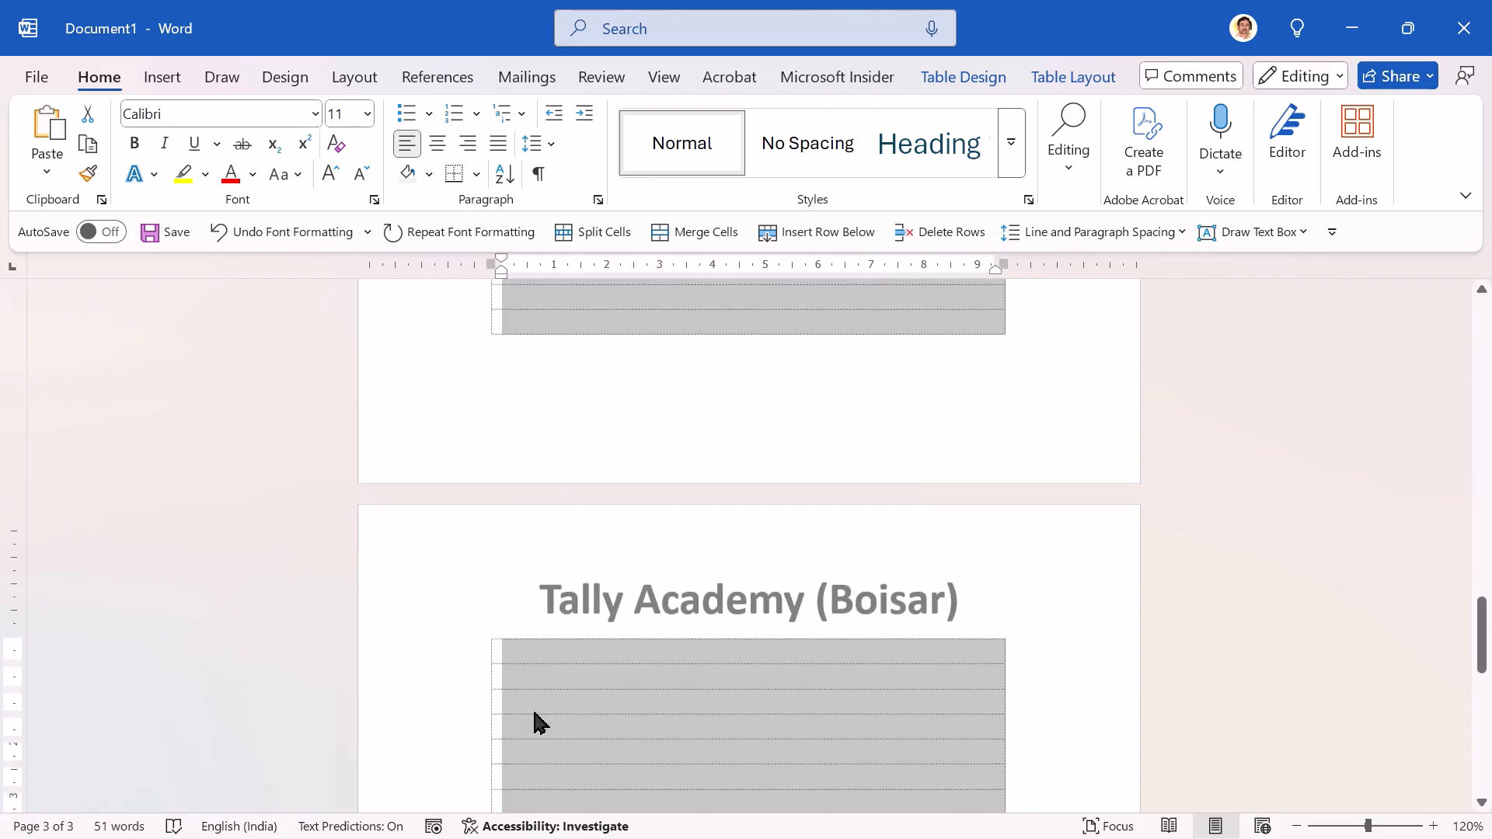
{"action": "key", "text": "shift+Down"}
{"action": "key", "text": "shift+Down"}
{"action": "key", "text": "shift+Down"}
{"action": "key", "text": "shift+Down"}
{"action": "key", "text": "shift+Down"}
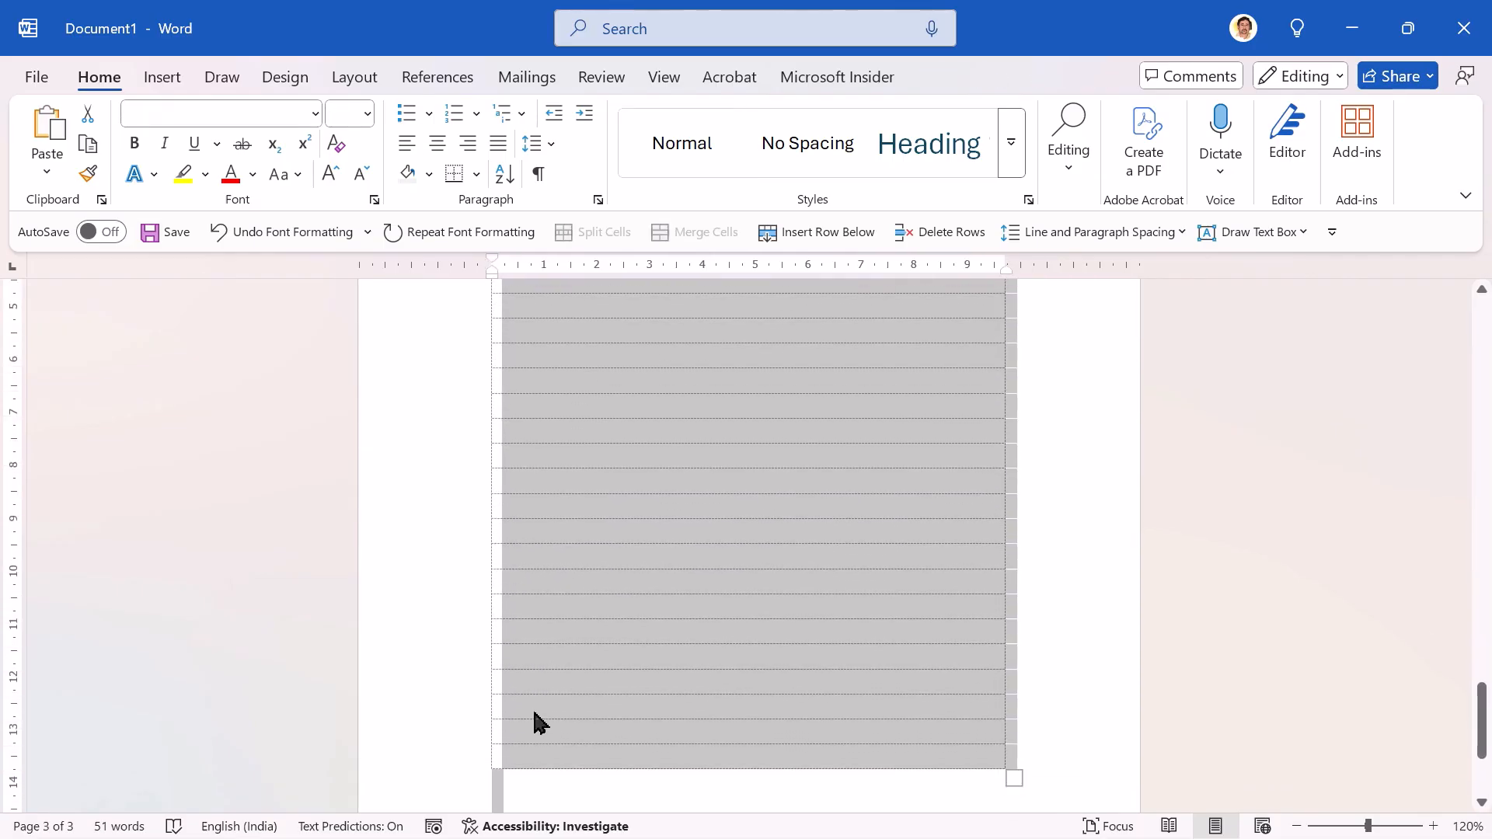
{"action": "key", "text": "shift+Up"}
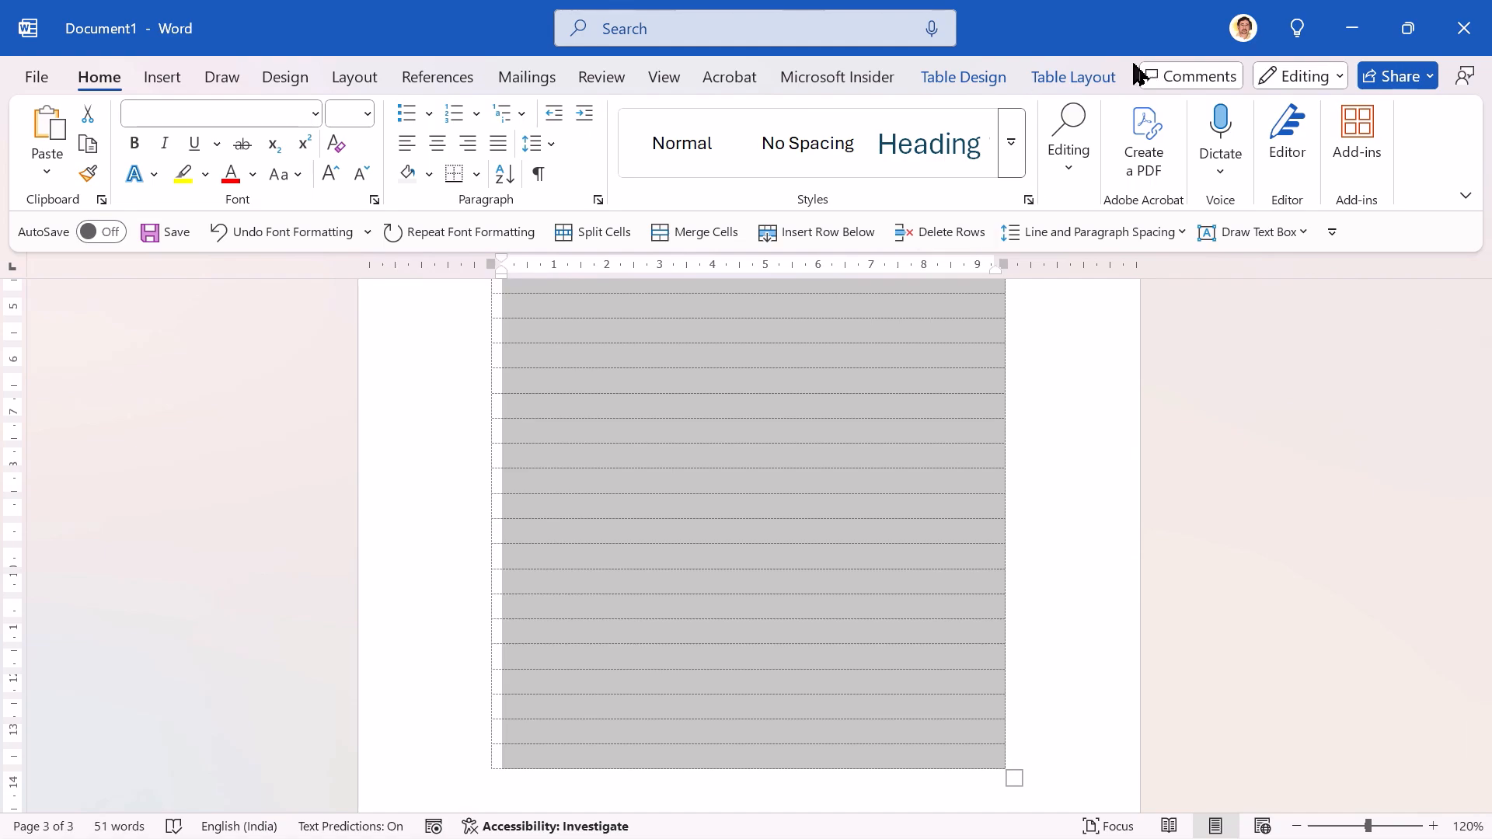
{"action": "left_click", "coordinate": [1072, 89]}
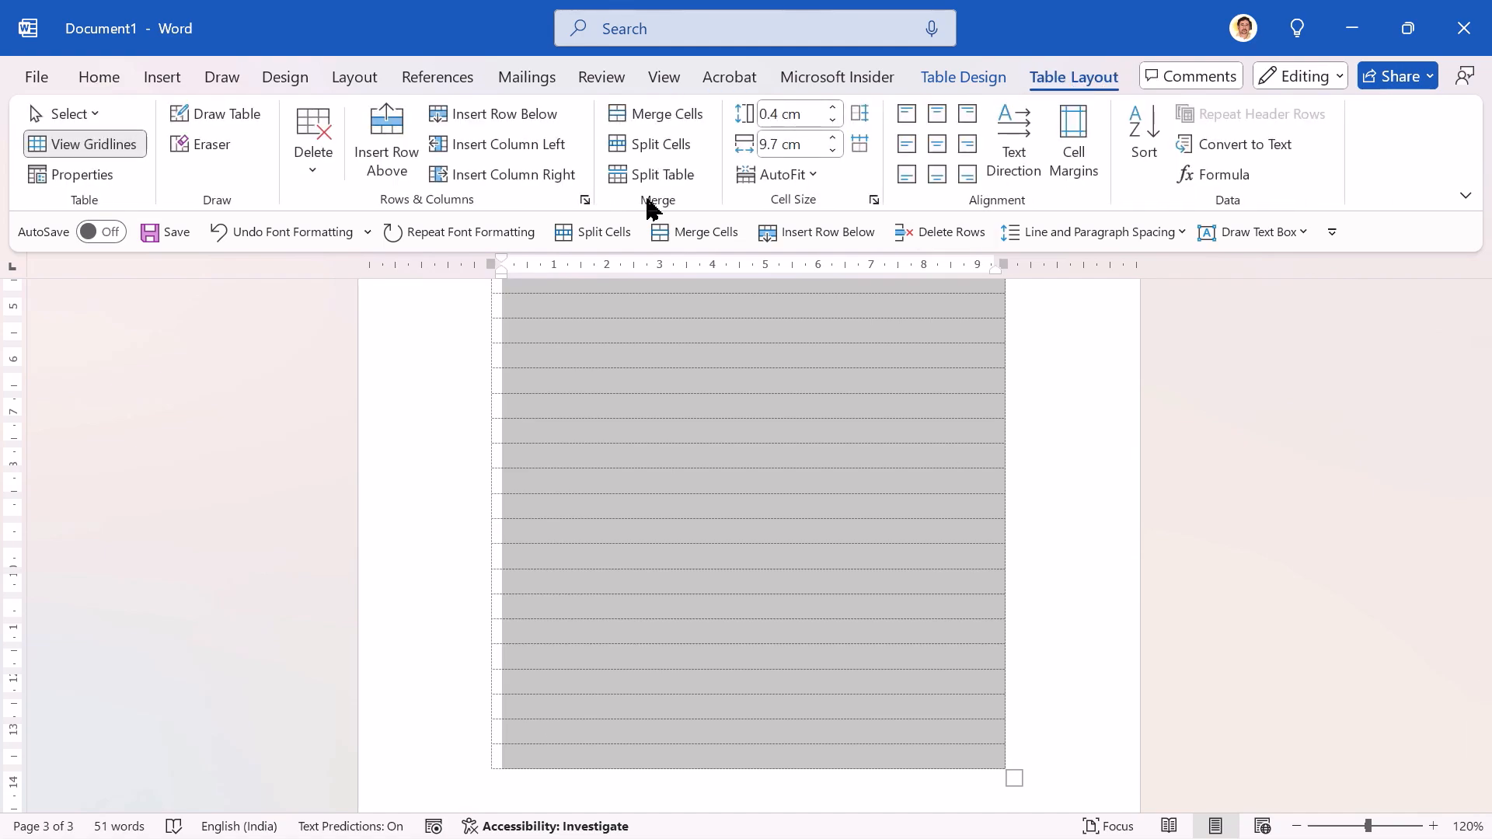
{"action": "left_click", "coordinate": [315, 122]}
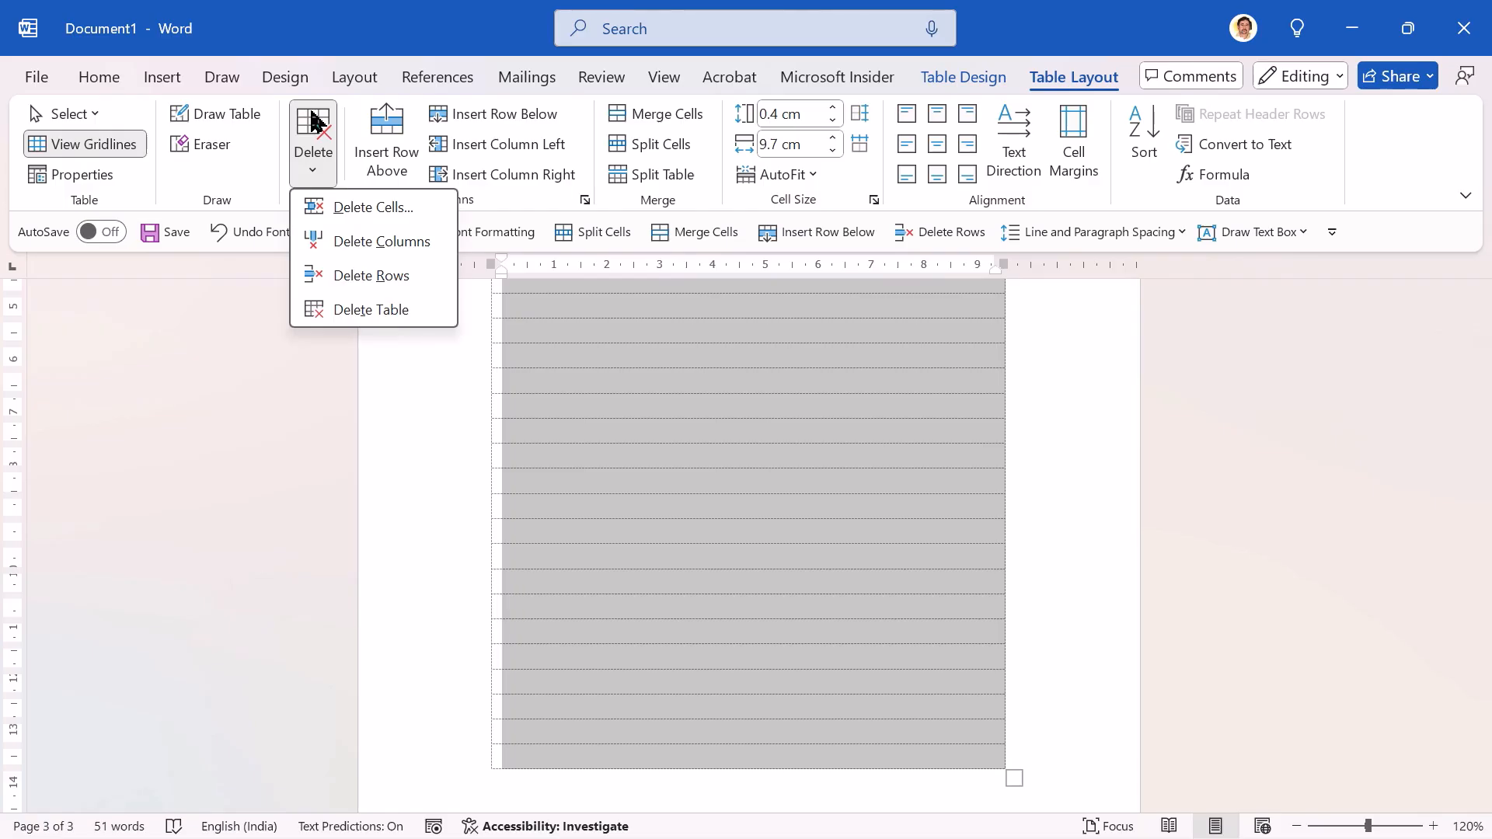
{"action": "left_click", "coordinate": [384, 280]}
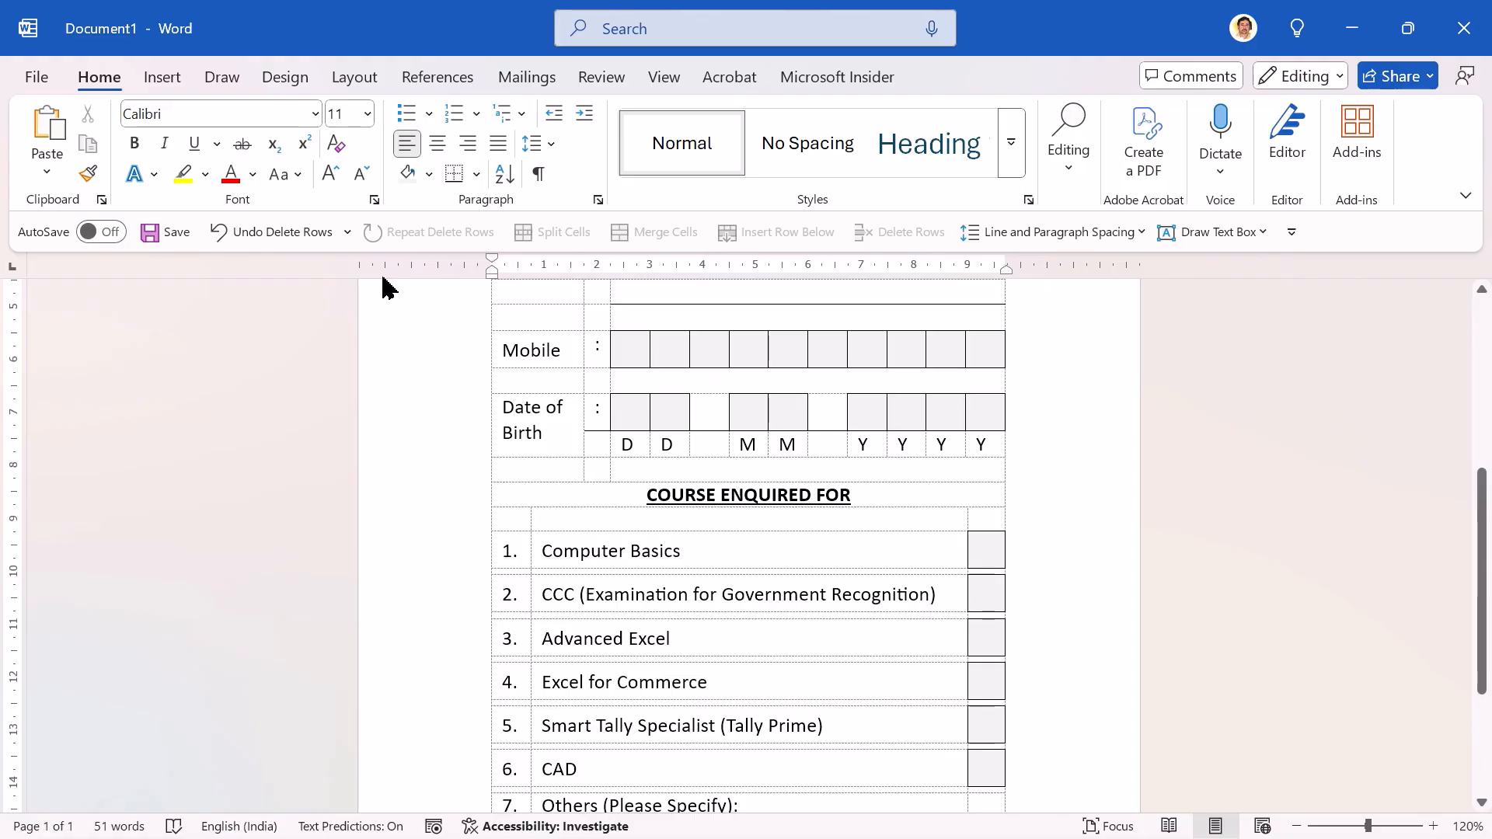
Step: Add one row at the end of the table and give its middle cell a ½ pt bottom border
{"action": "scroll", "coordinate": [385, 288], "scroll_direction": "down", "scroll_amount": 3}
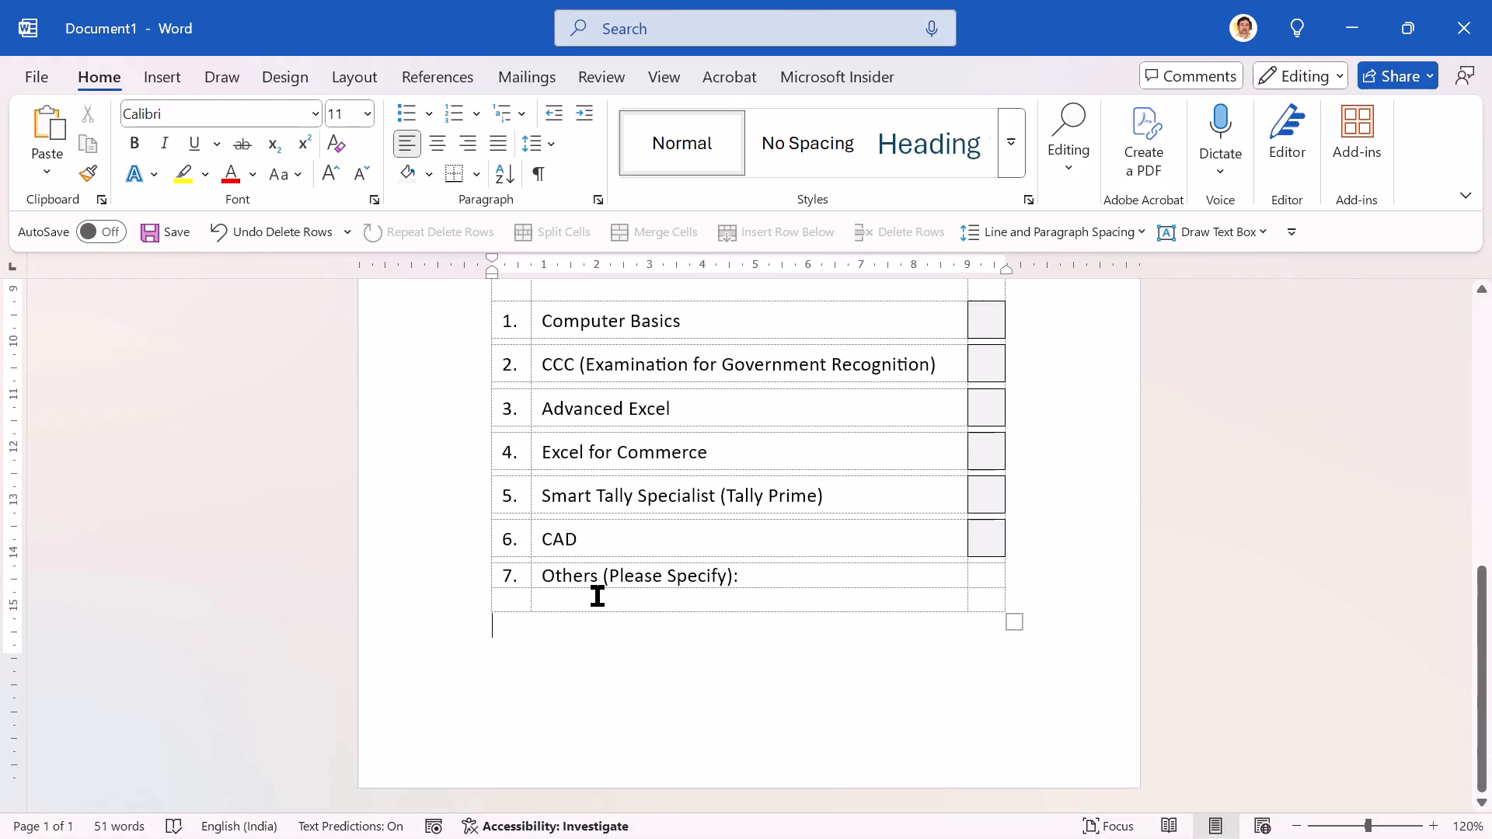
{"action": "key", "text": "Left"}
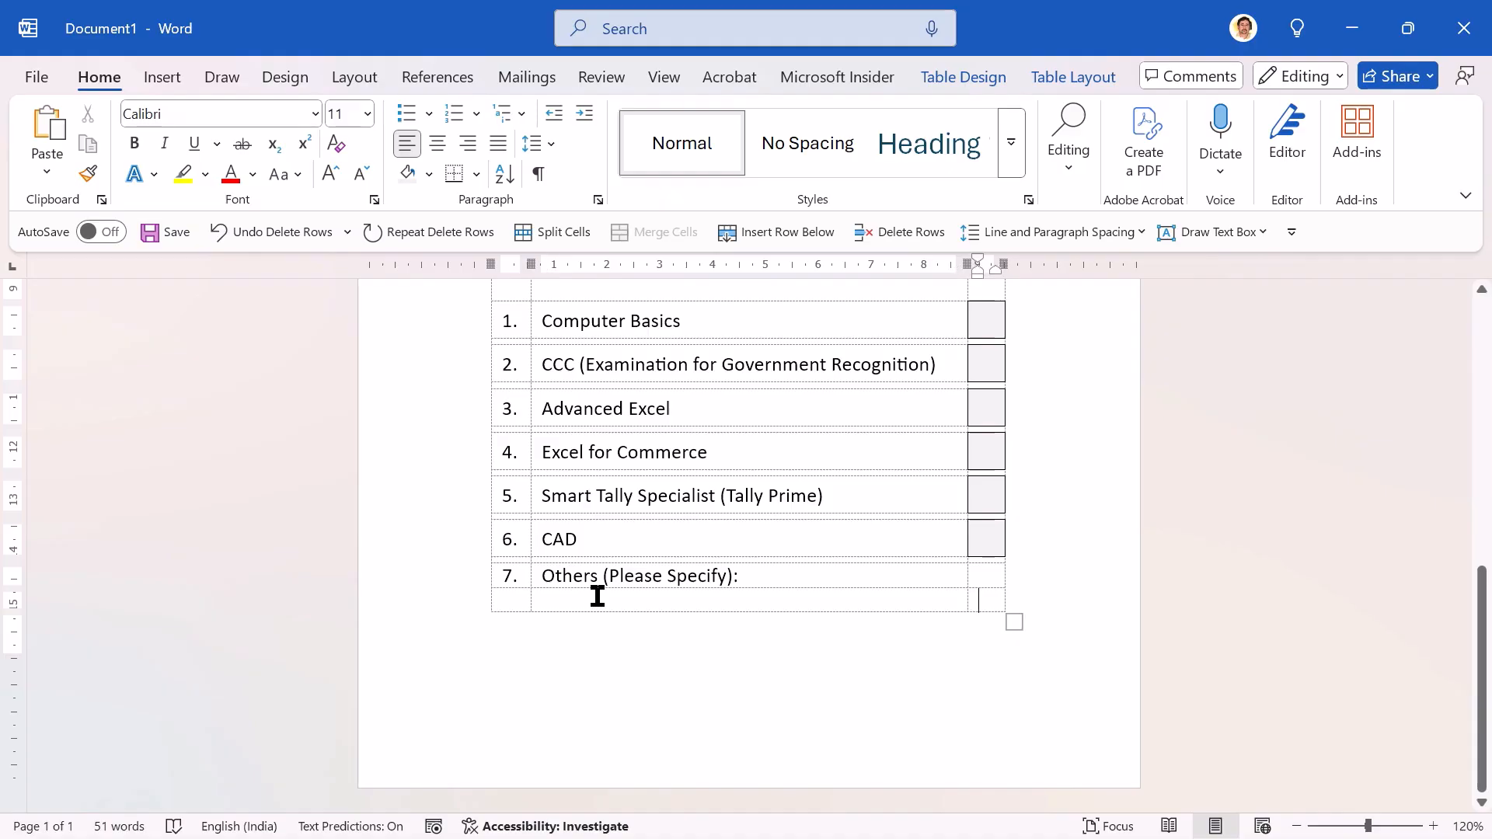
{"action": "key", "text": "Tab"}
{"action": "key", "text": "Tab"}
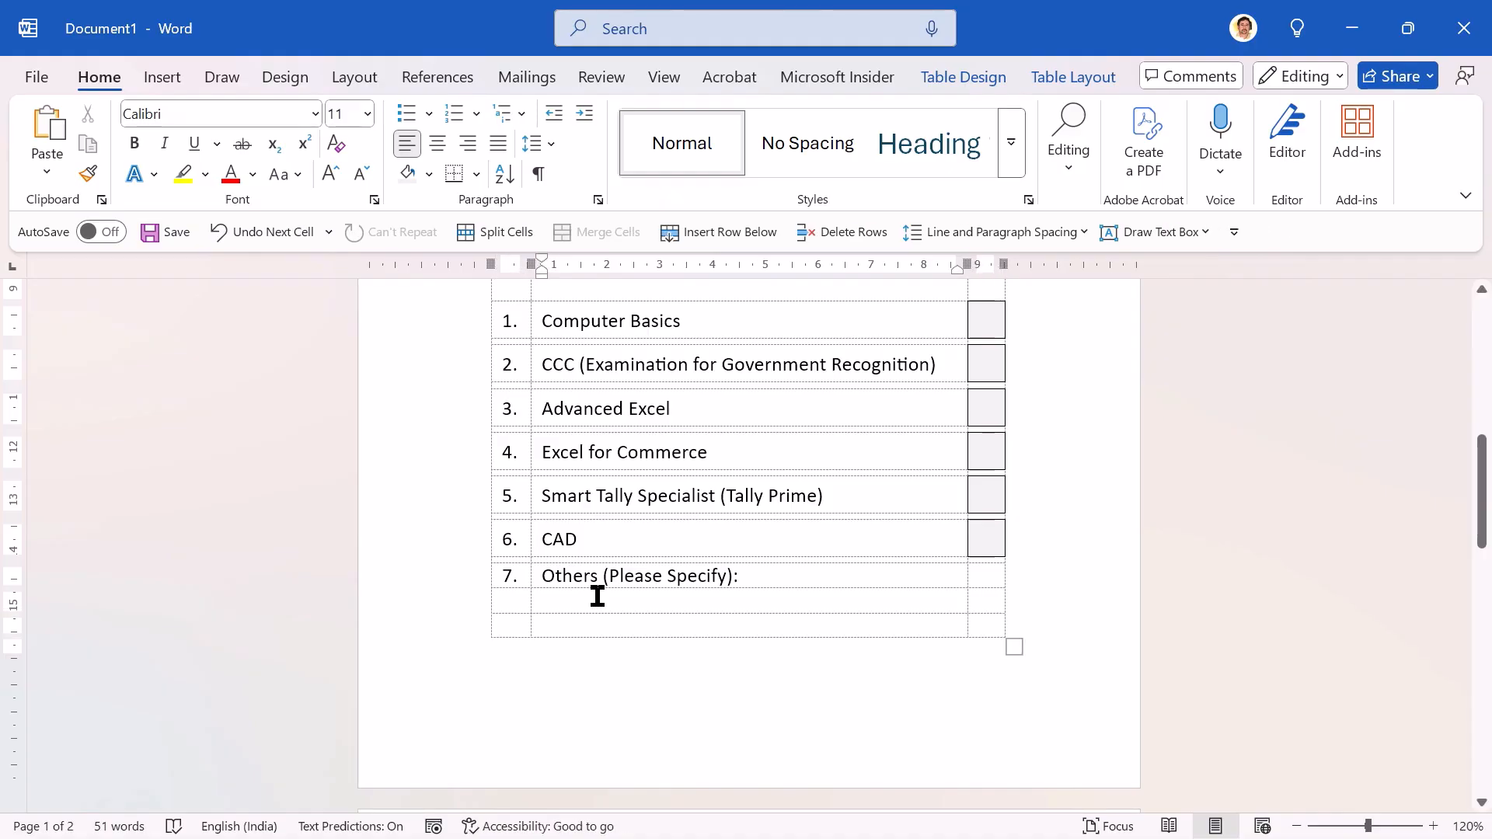
{"action": "left_click", "coordinate": [963, 76]}
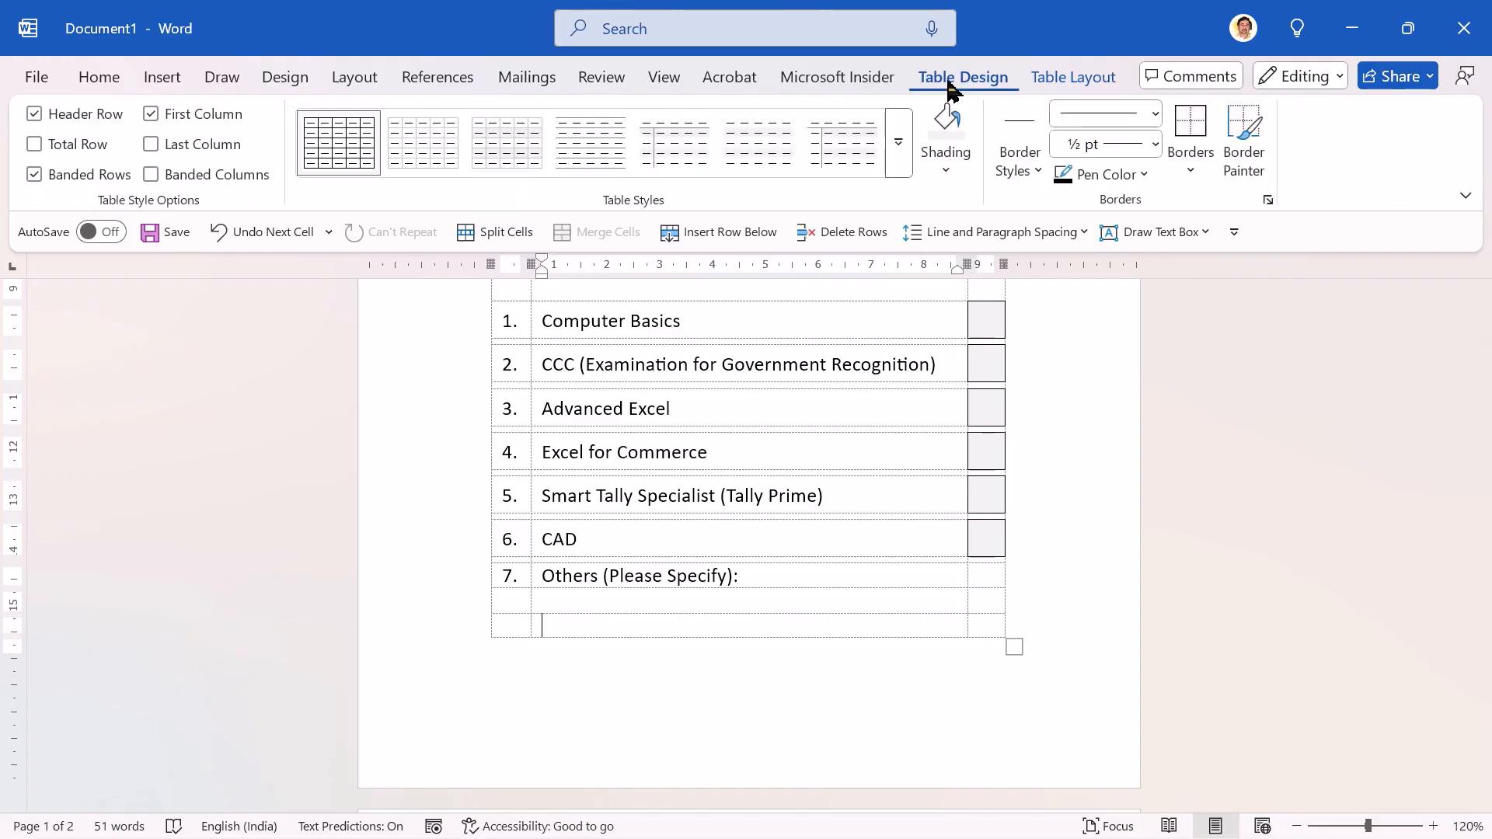
{"action": "left_click", "coordinate": [1188, 163]}
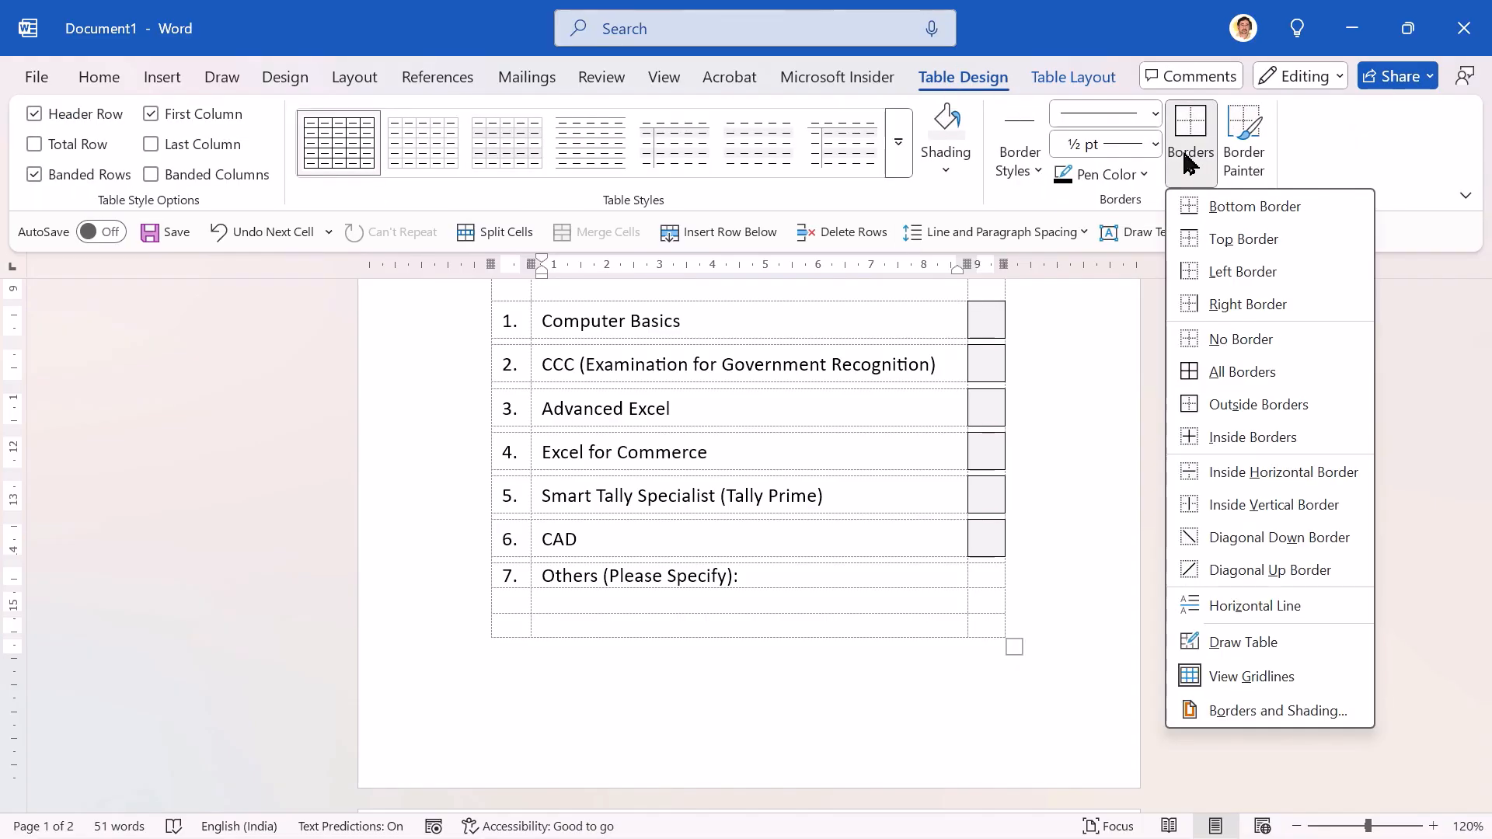
{"action": "left_click", "coordinate": [1241, 213]}
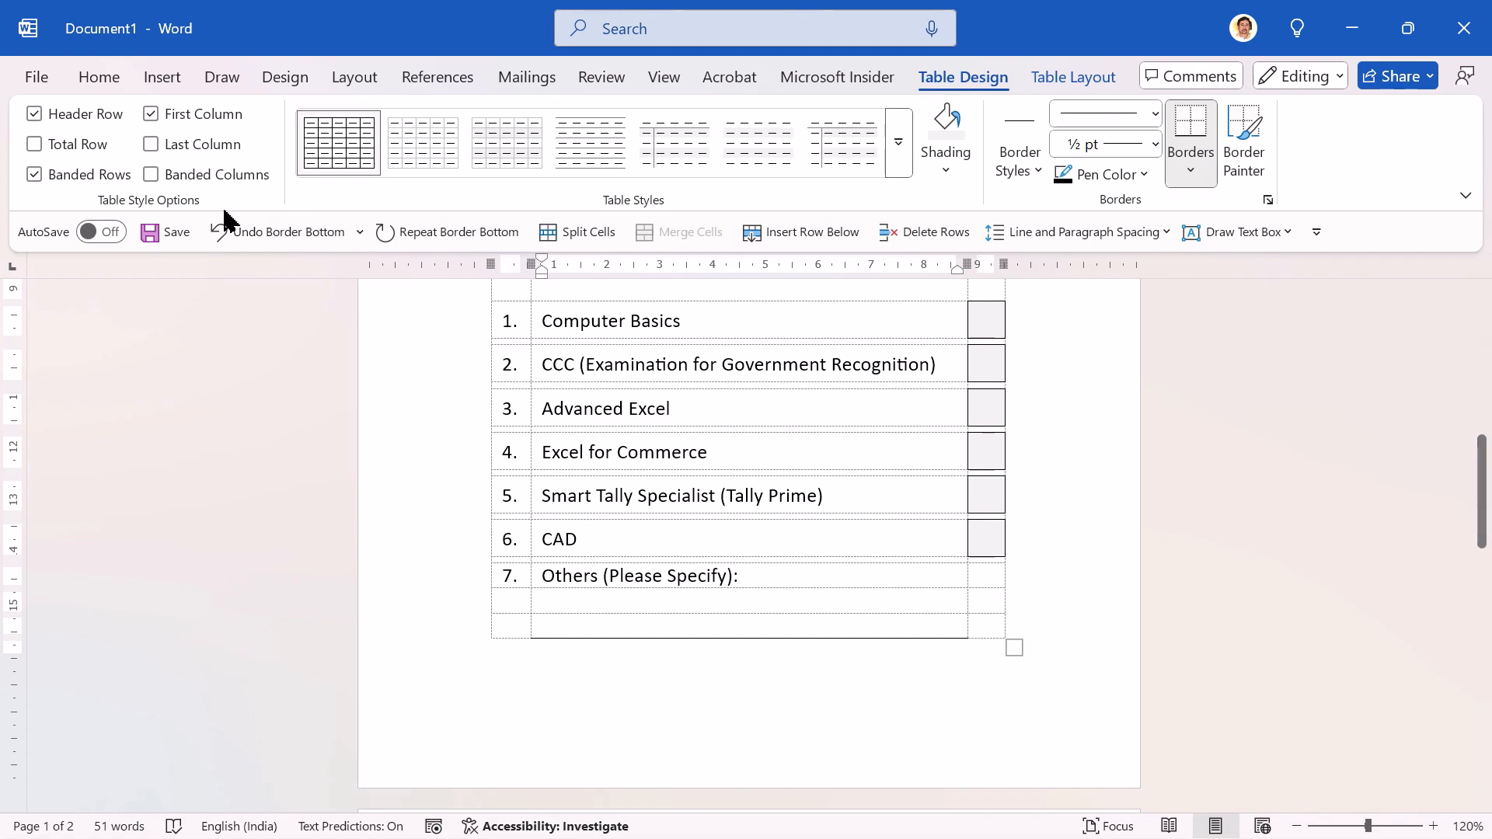
Step: Open the page footer for editing, paste "Inquiry taken by" there and put a colon after it
{"action": "left_click", "coordinate": [155, 80]}
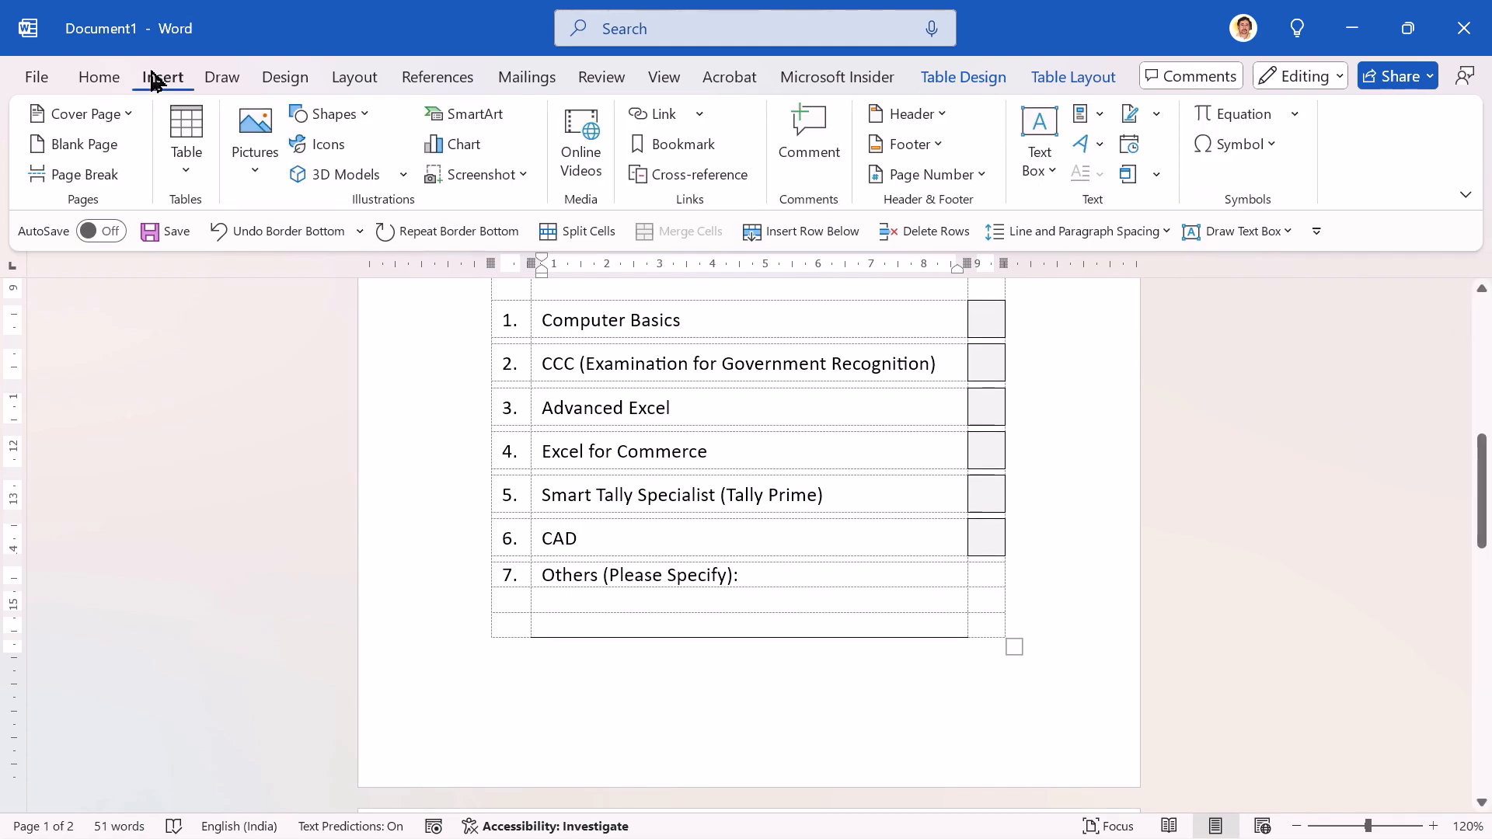
{"action": "left_click", "coordinate": [898, 153]}
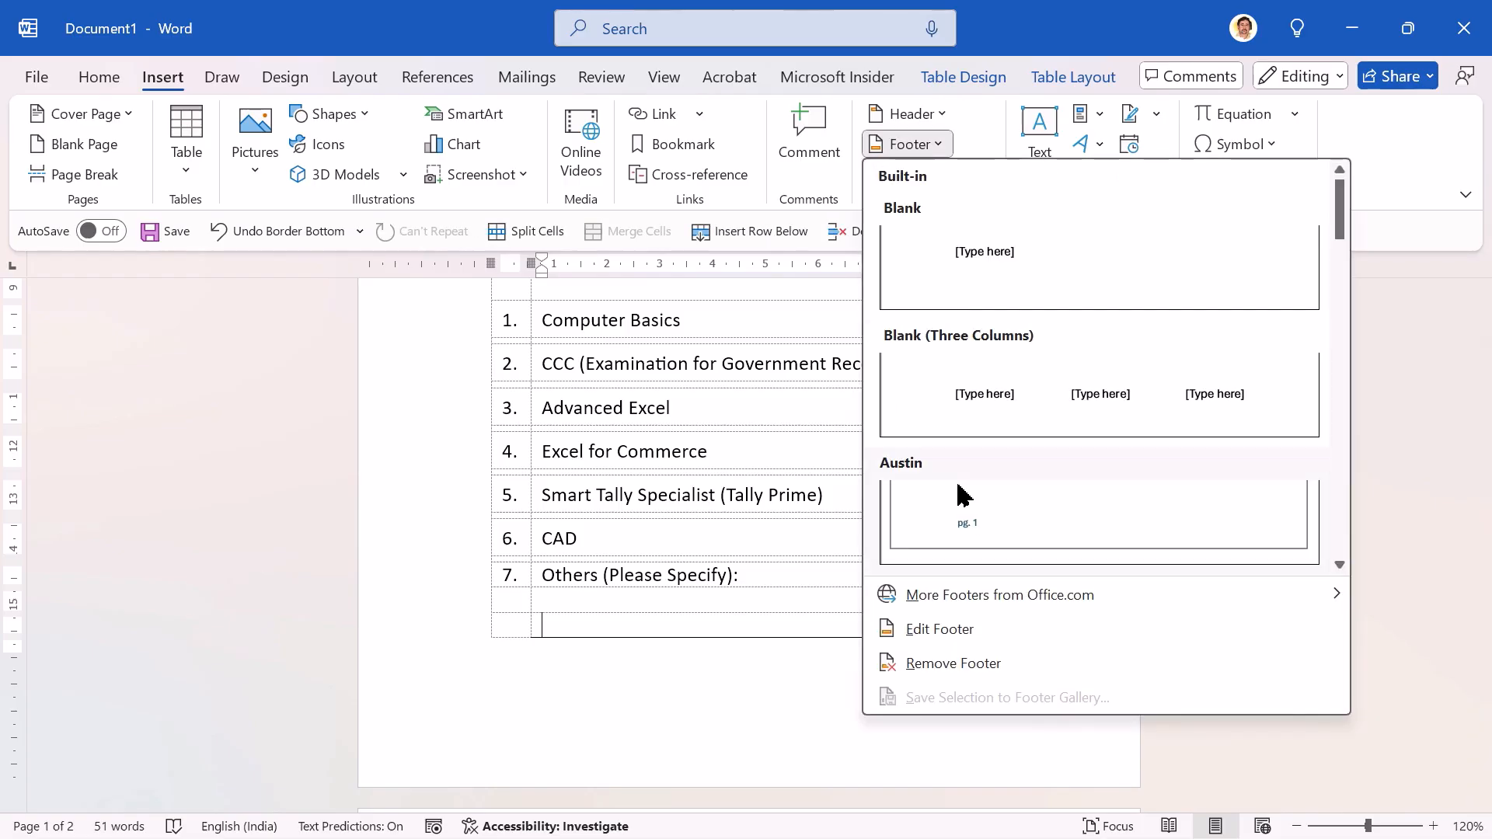
{"action": "left_click", "coordinate": [940, 631]}
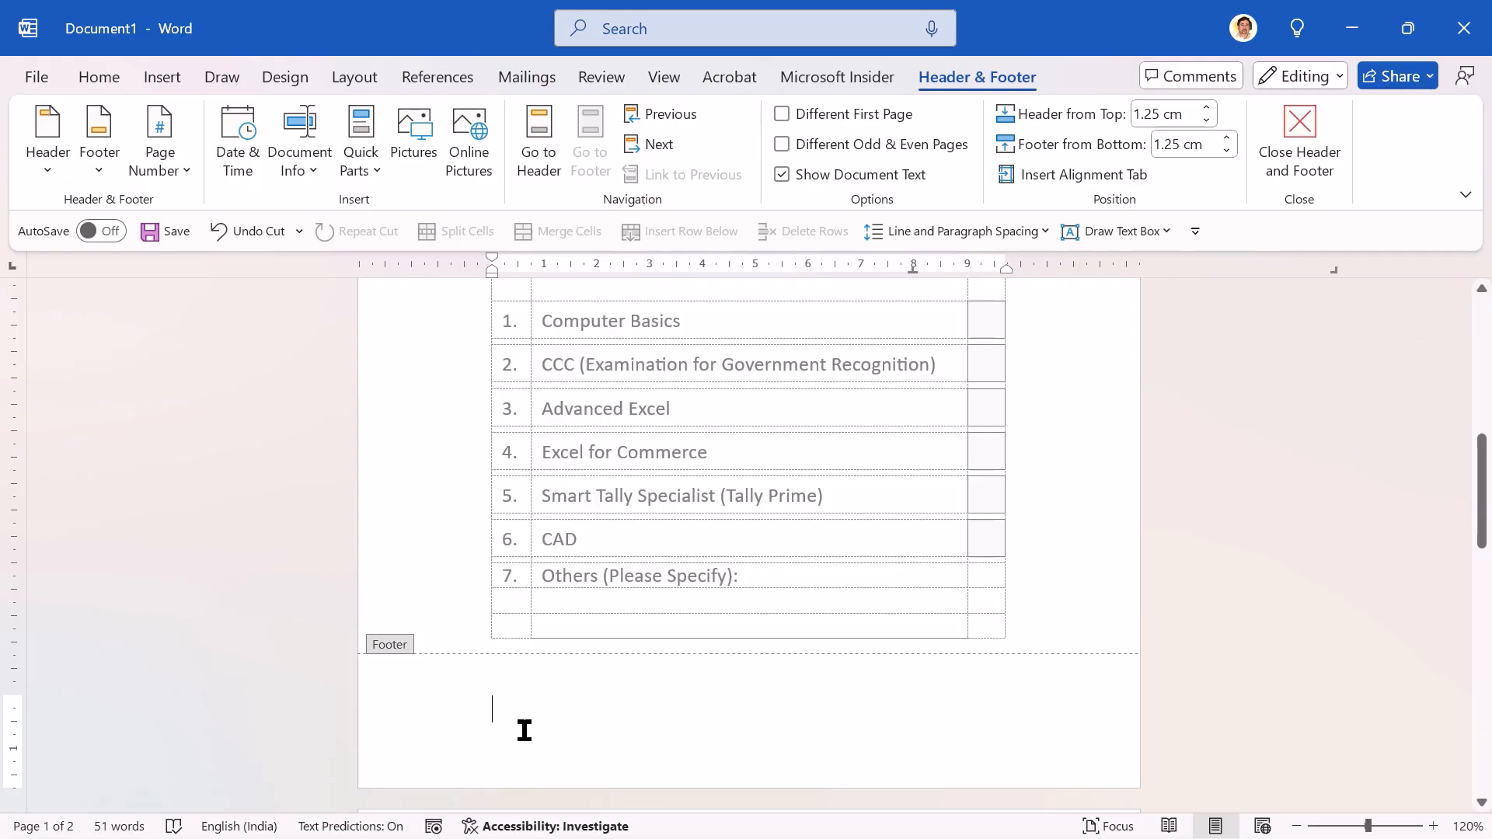
{"action": "type", "text": "Inquiry taken by"}
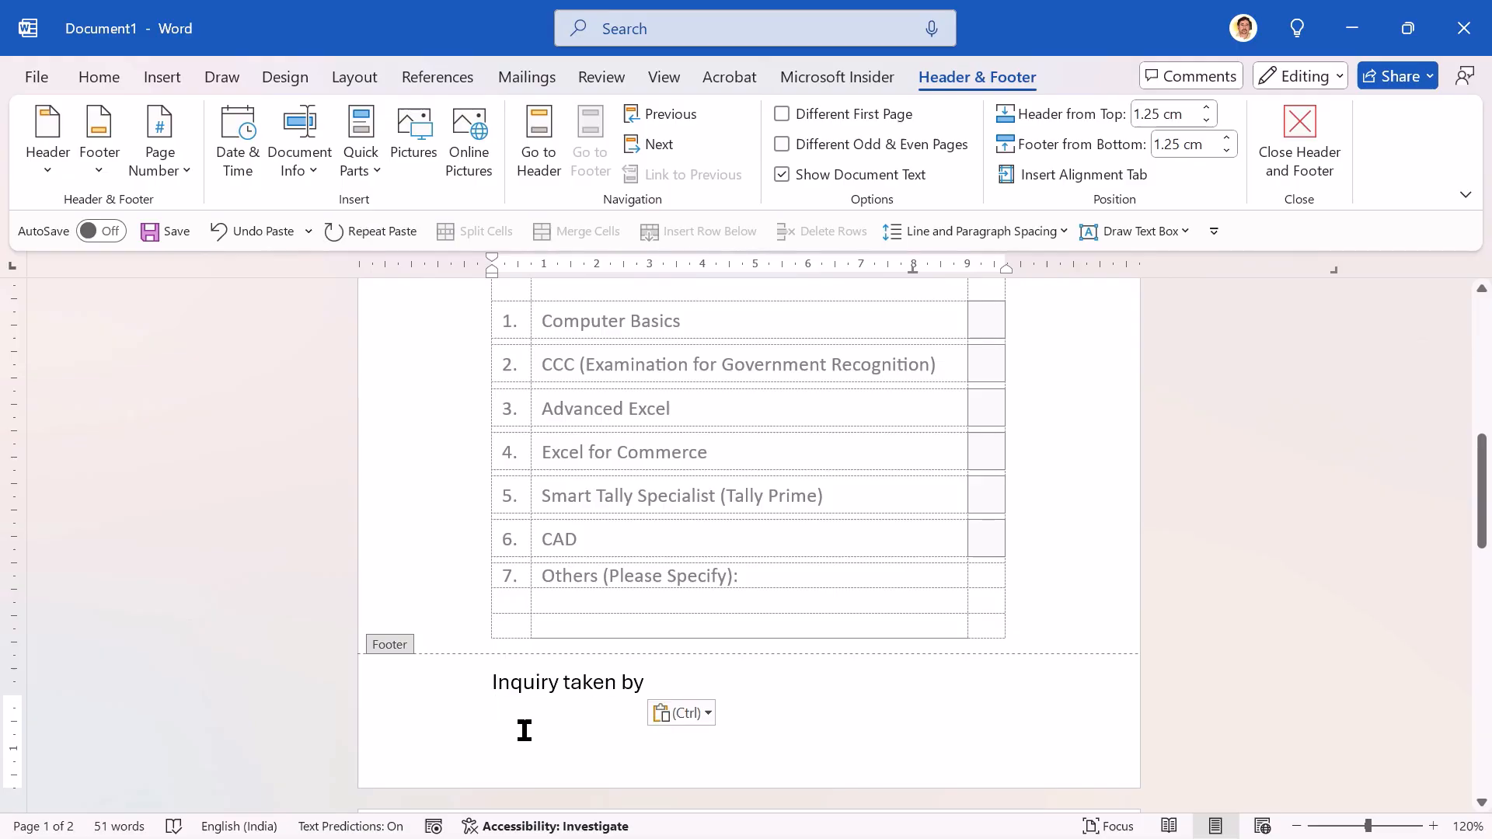
{"action": "key", "text": "BackSpace"}
{"action": "type", "text": ":"}
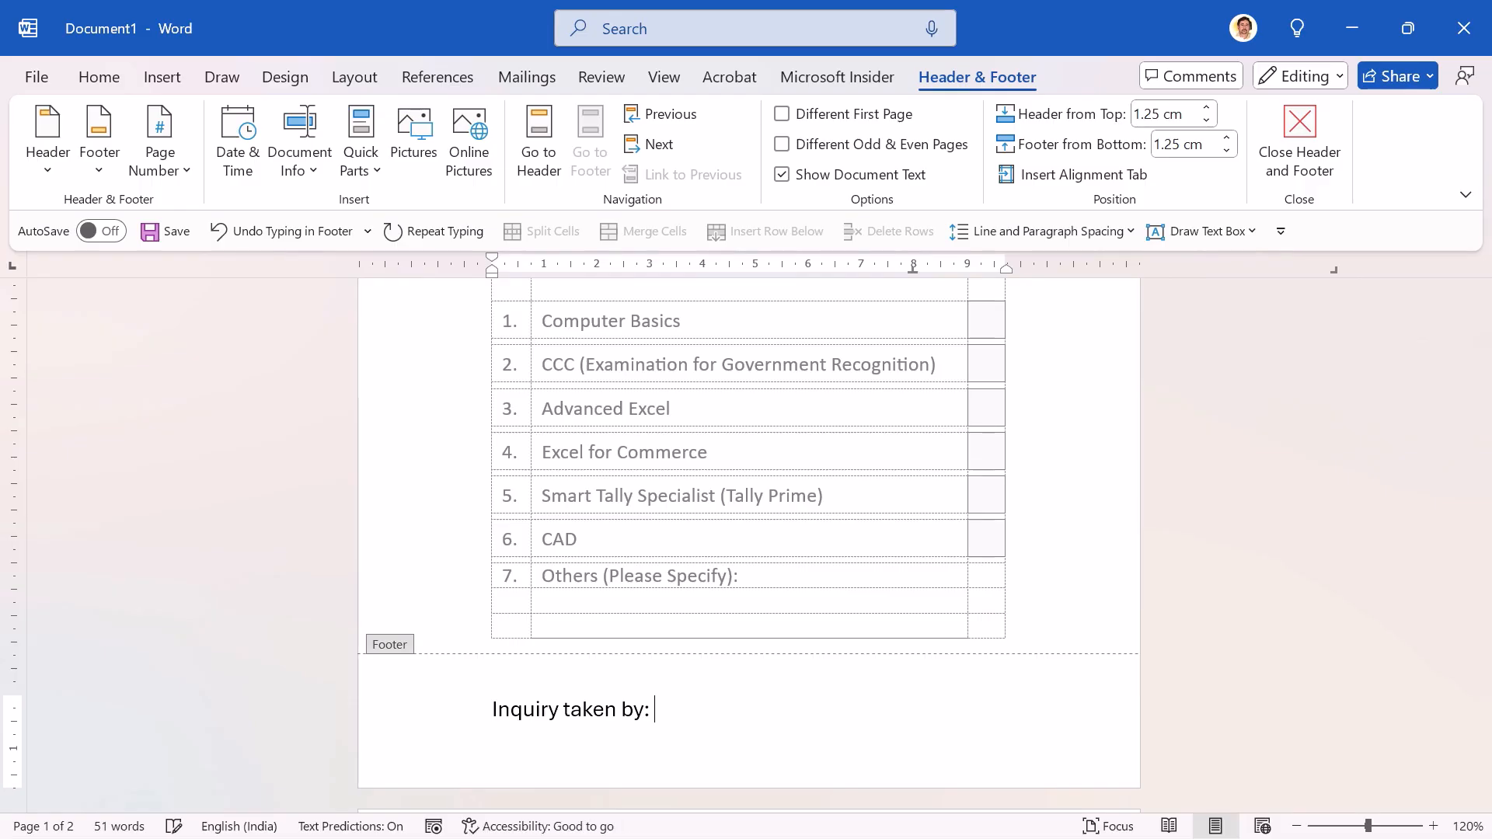
{"action": "type", "text": " --"}
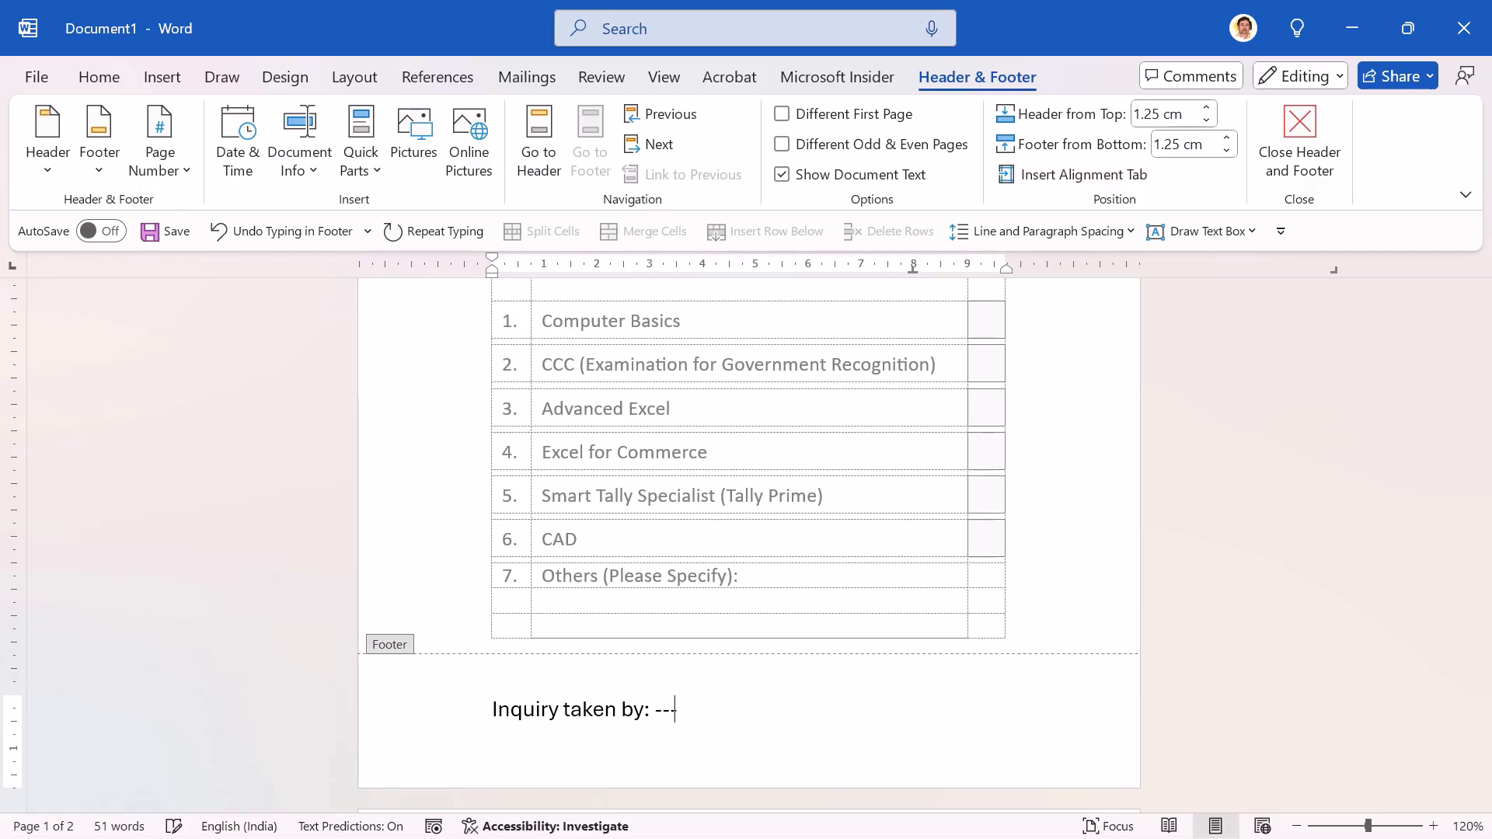
{"action": "key", "text": "BackSpace"}
{"action": "key", "text": "BackSpace"}
{"action": "key", "text": "BackSpace"}
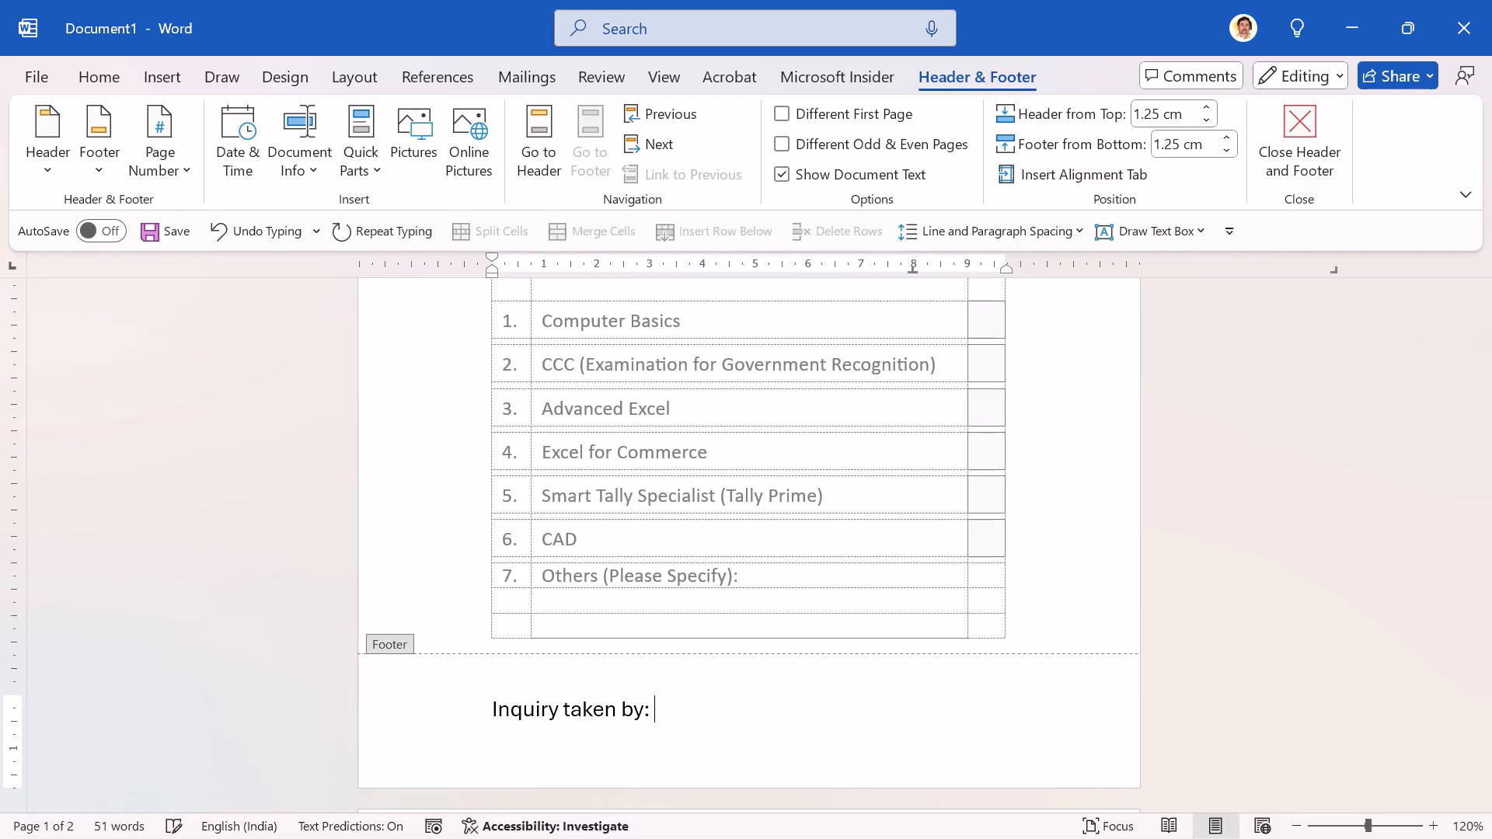
Step: Add a line of underscores after "Inquiry taken by:", centre the footer paragraph and return to the document body
{"action": "type", "text": "_________________"}
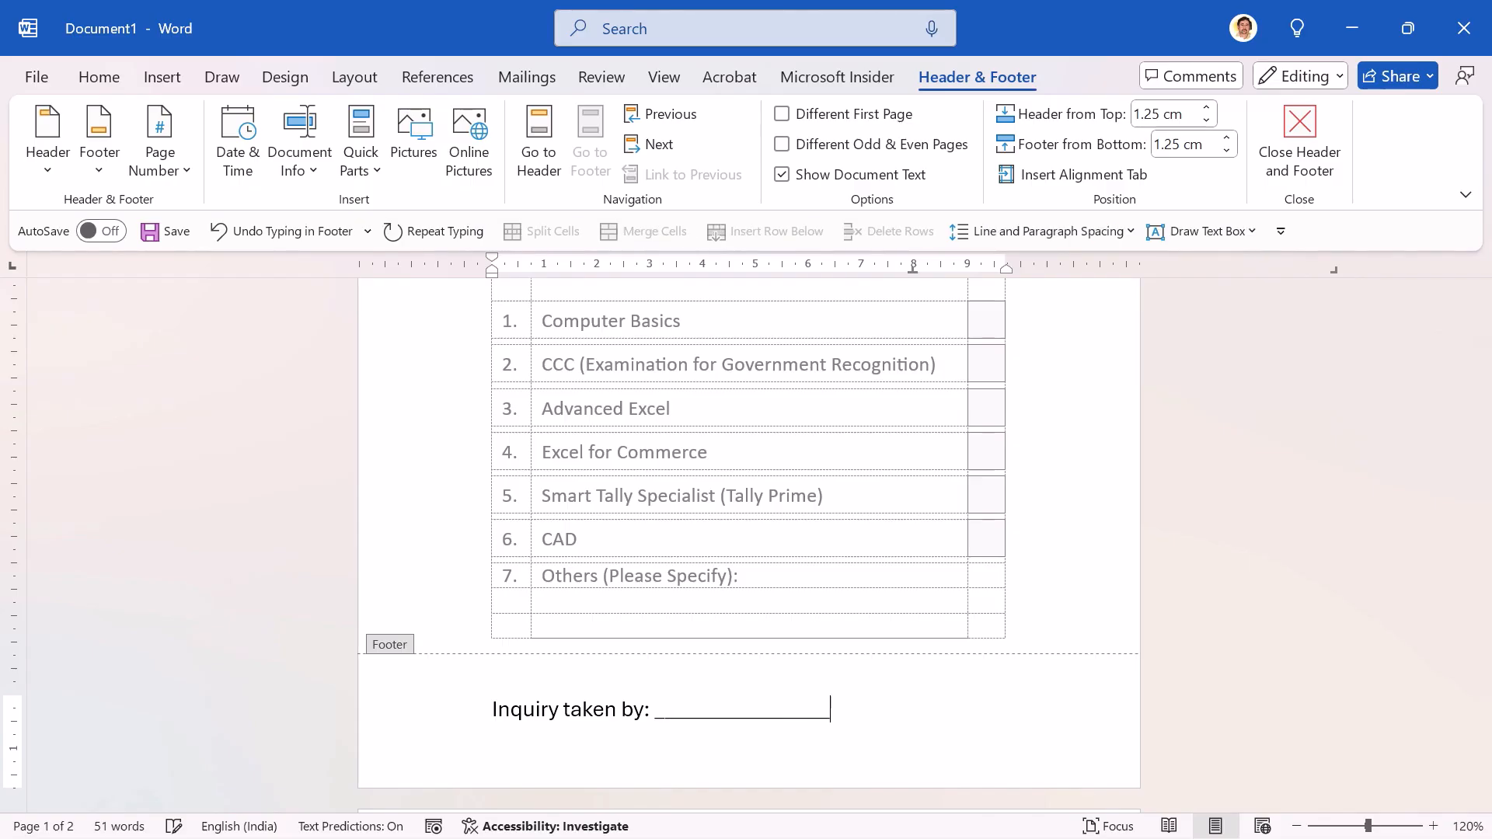
{"action": "type", "text": "____"}
{"action": "key", "text": "ctrl+e"}
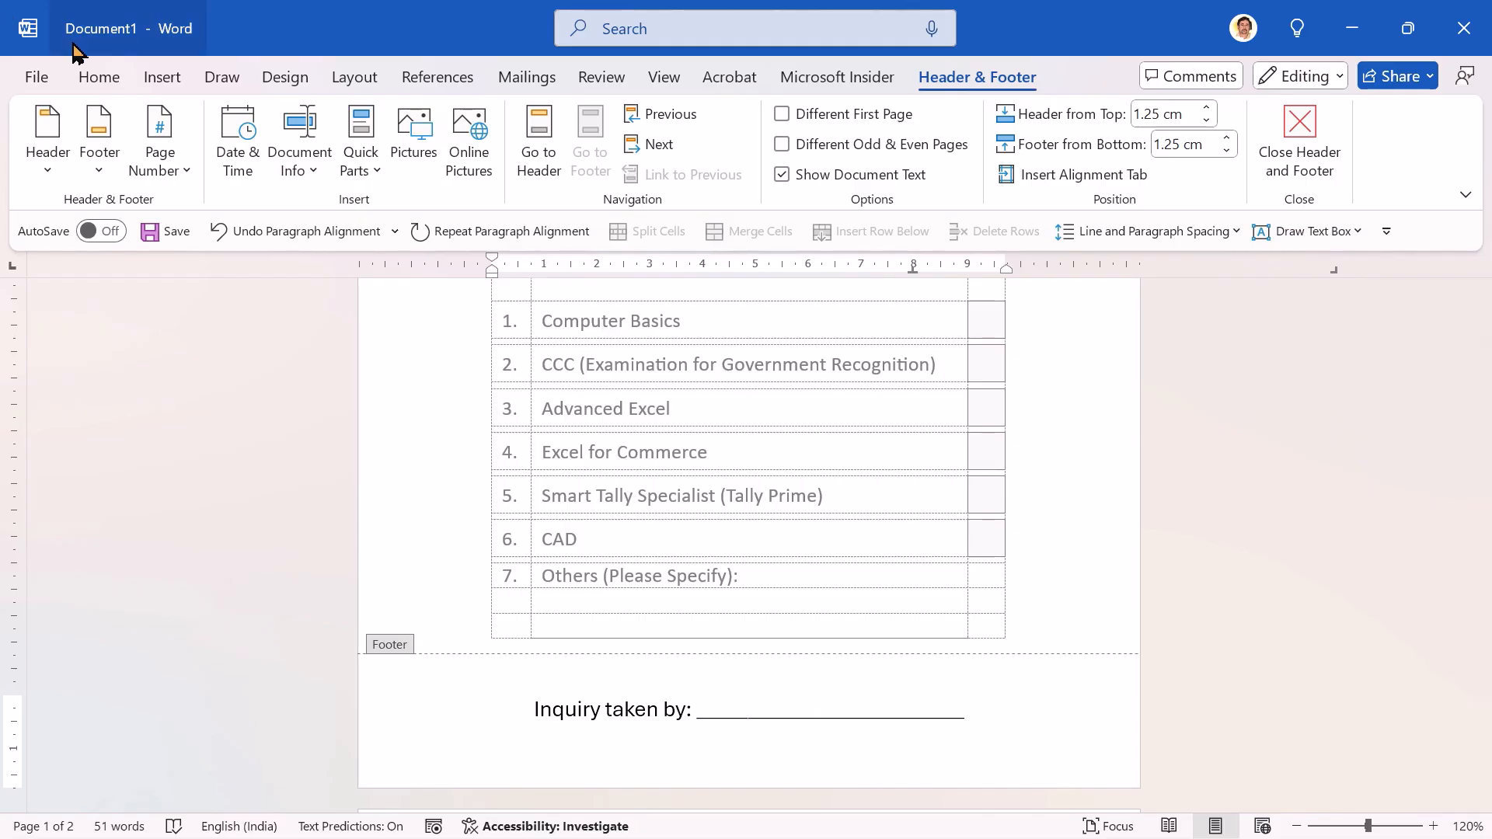
{"action": "left_click", "coordinate": [99, 75]}
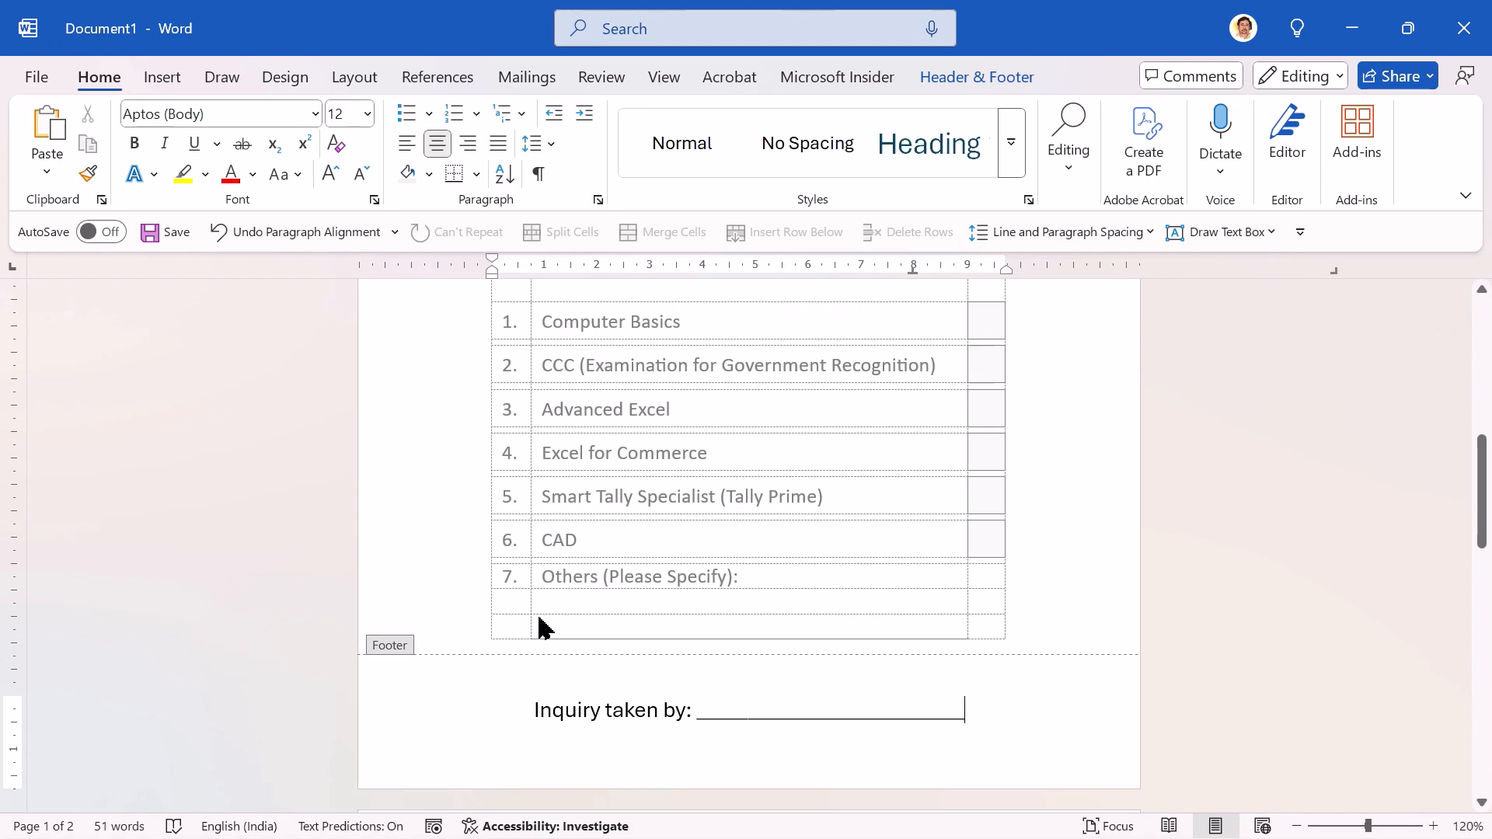
{"action": "left_click", "coordinate": [633, 542]}
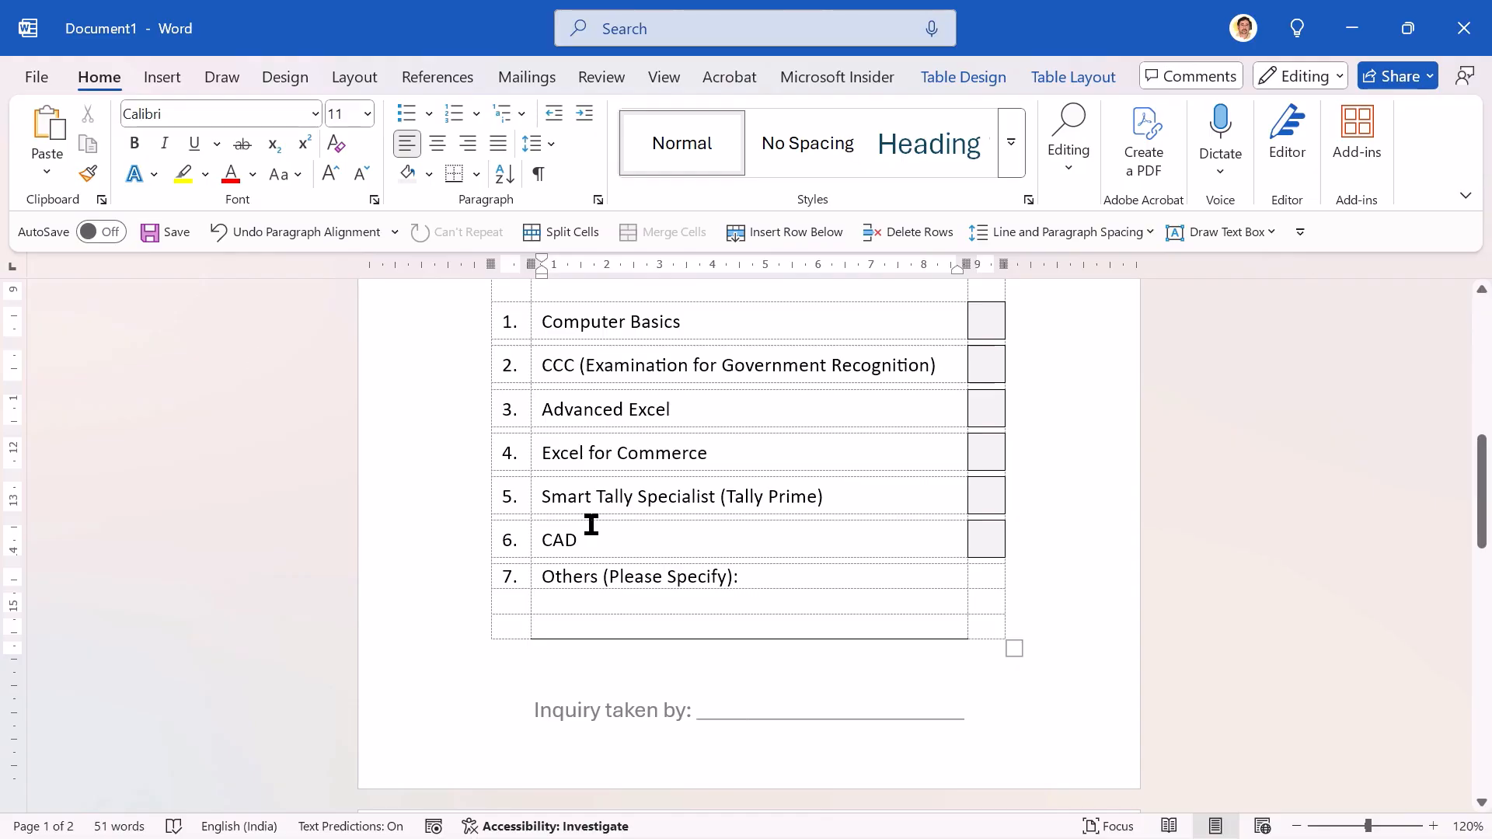
Step: Check both pages of the enquiry slip in the print preview, then return to the document
{"action": "left_click", "coordinate": [37, 76]}
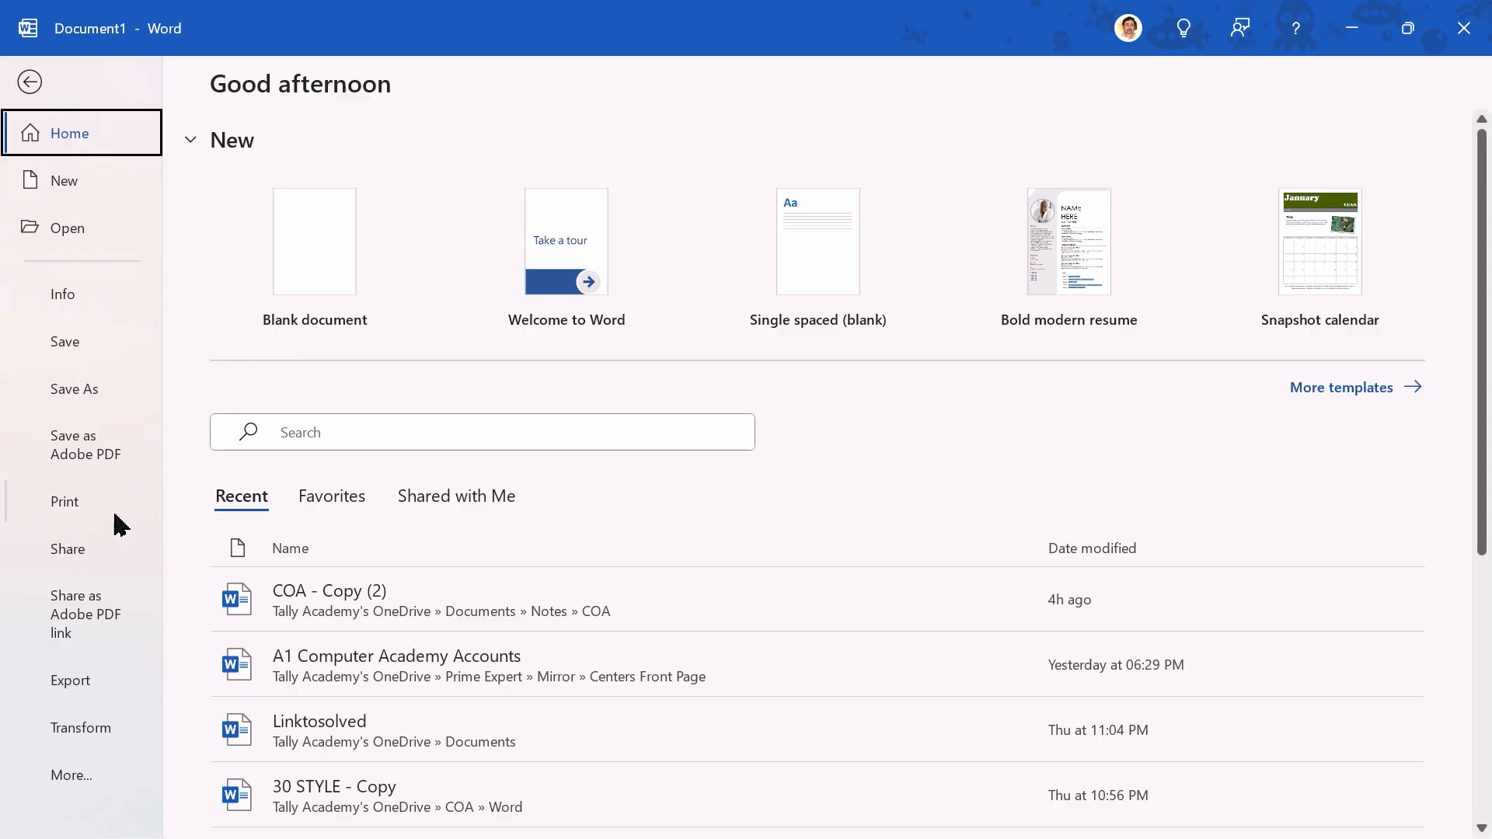
{"action": "left_click", "coordinate": [90, 505]}
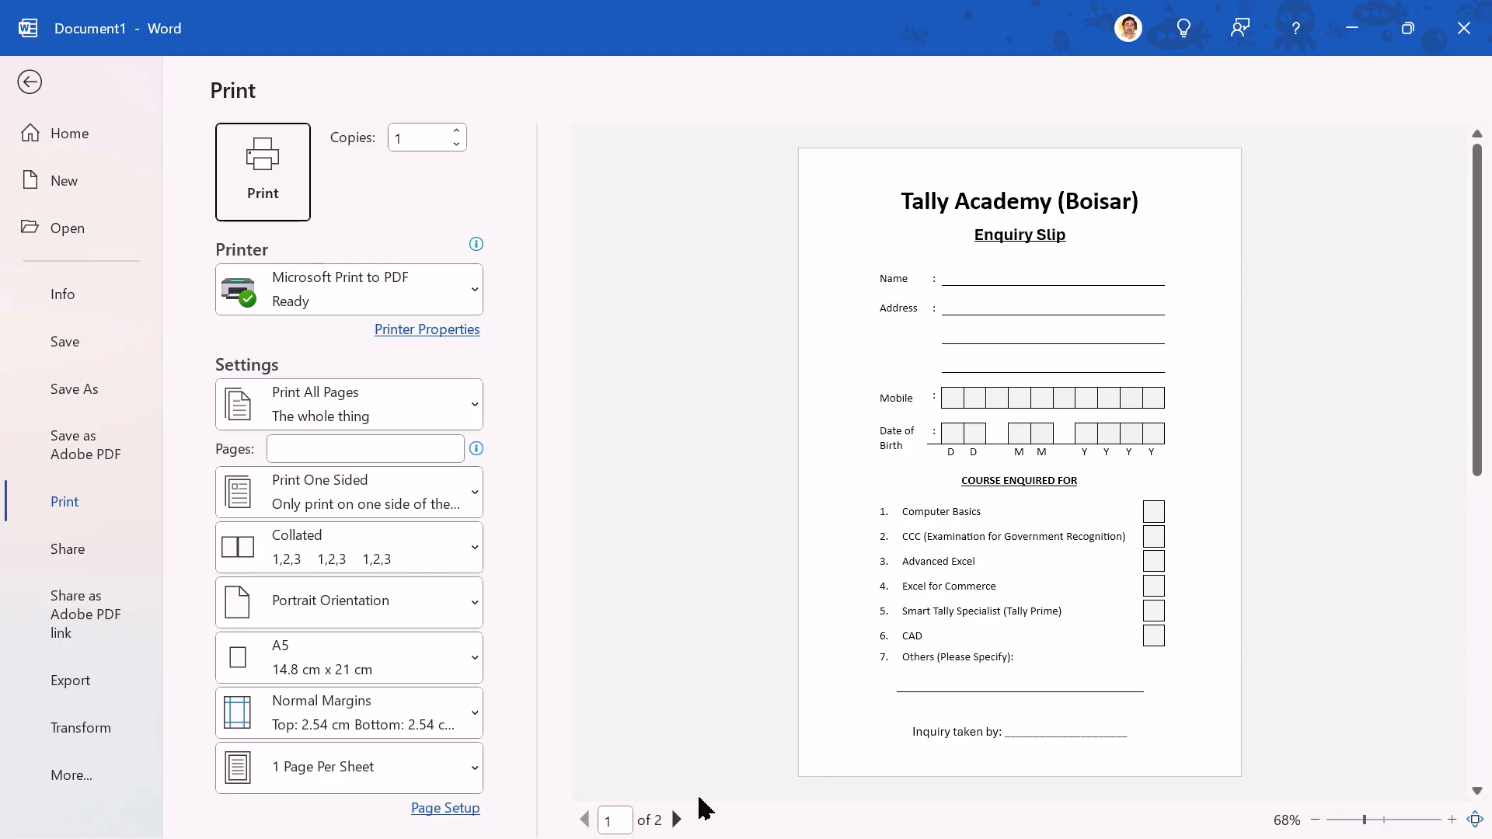
{"action": "left_click", "coordinate": [677, 820]}
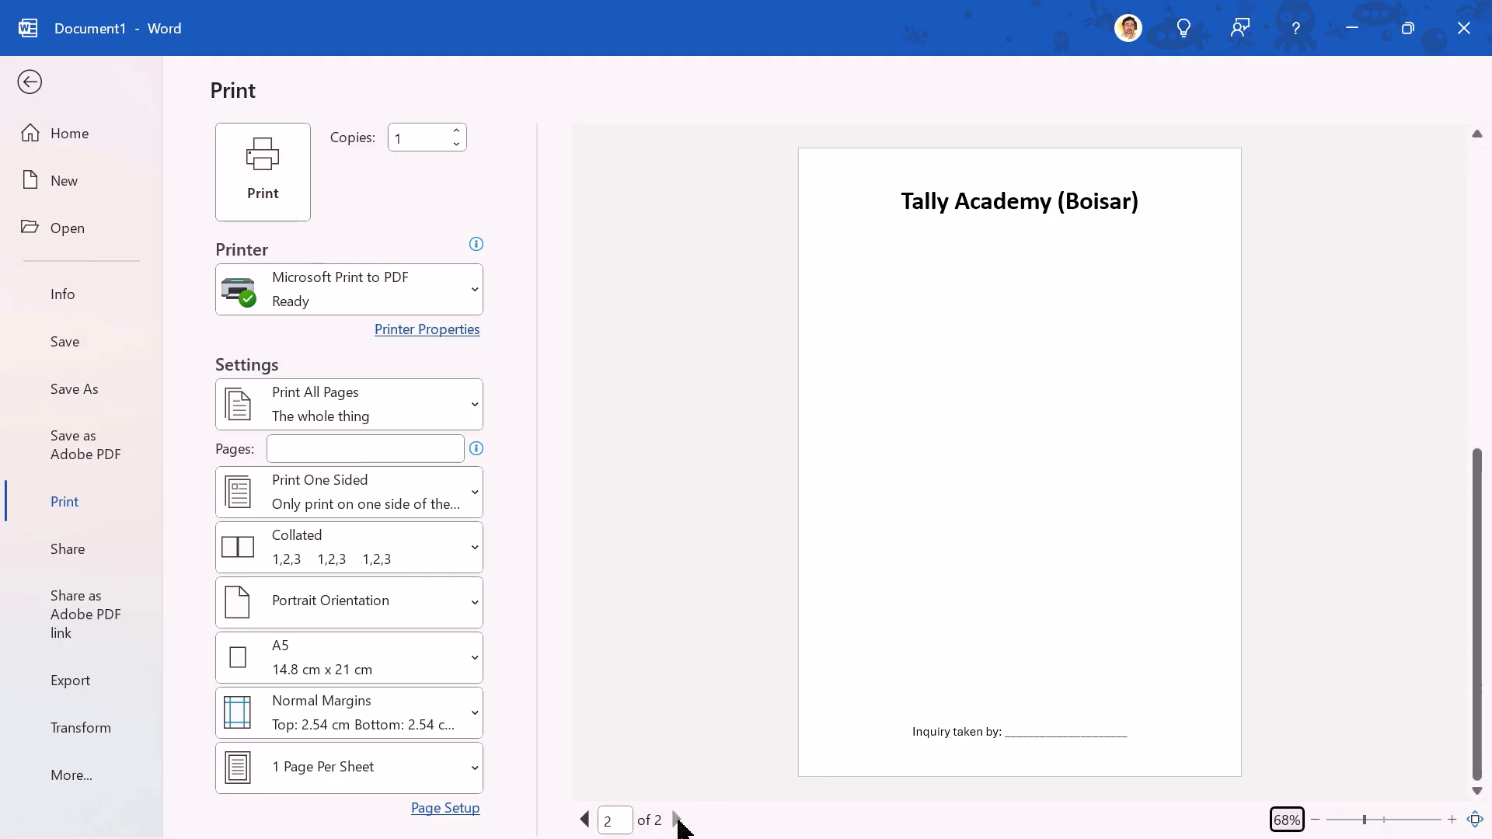
{"action": "left_click", "coordinate": [585, 820]}
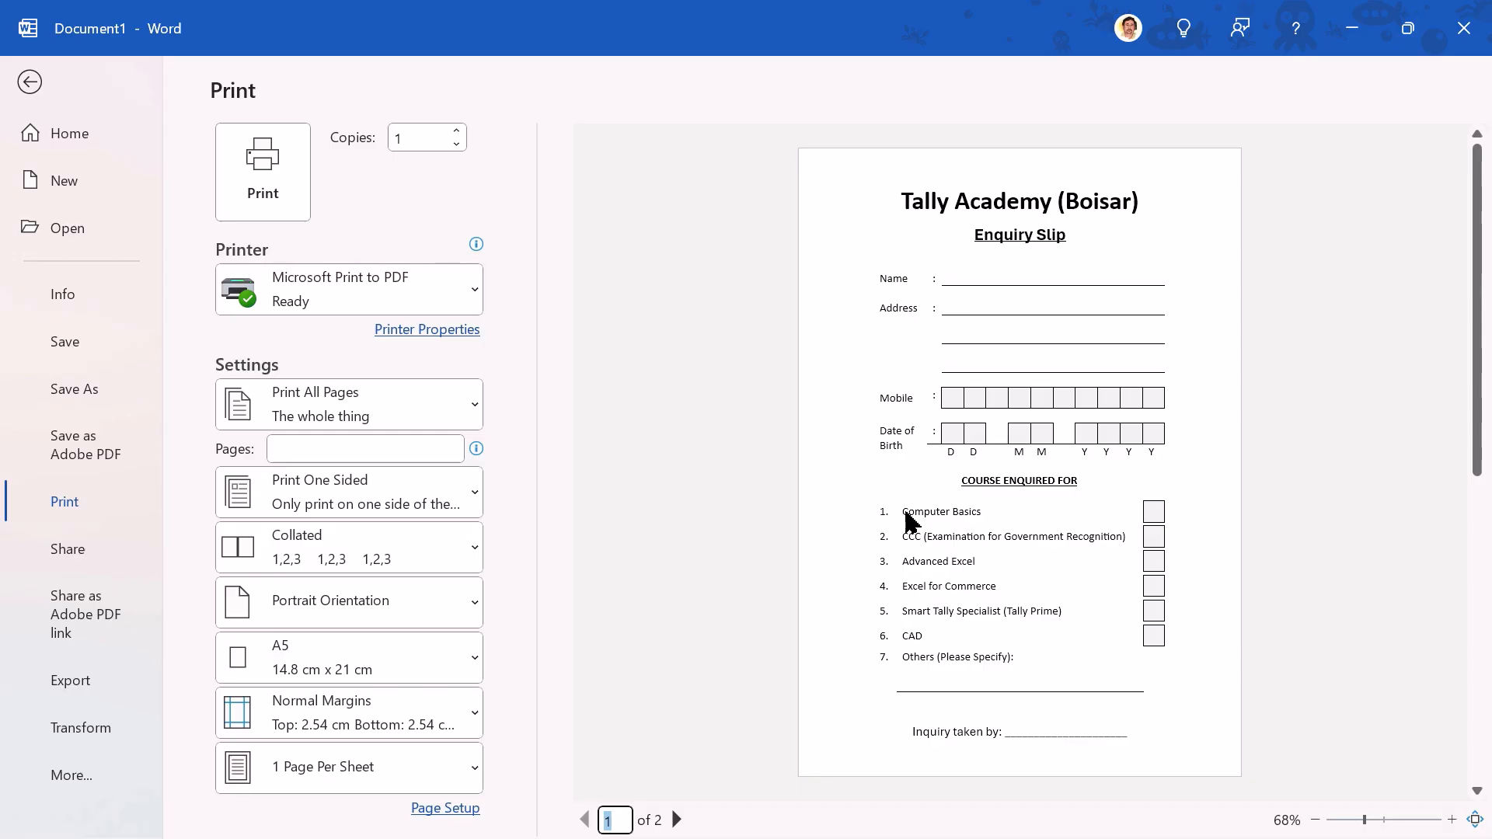
{"action": "key", "text": "Escape"}
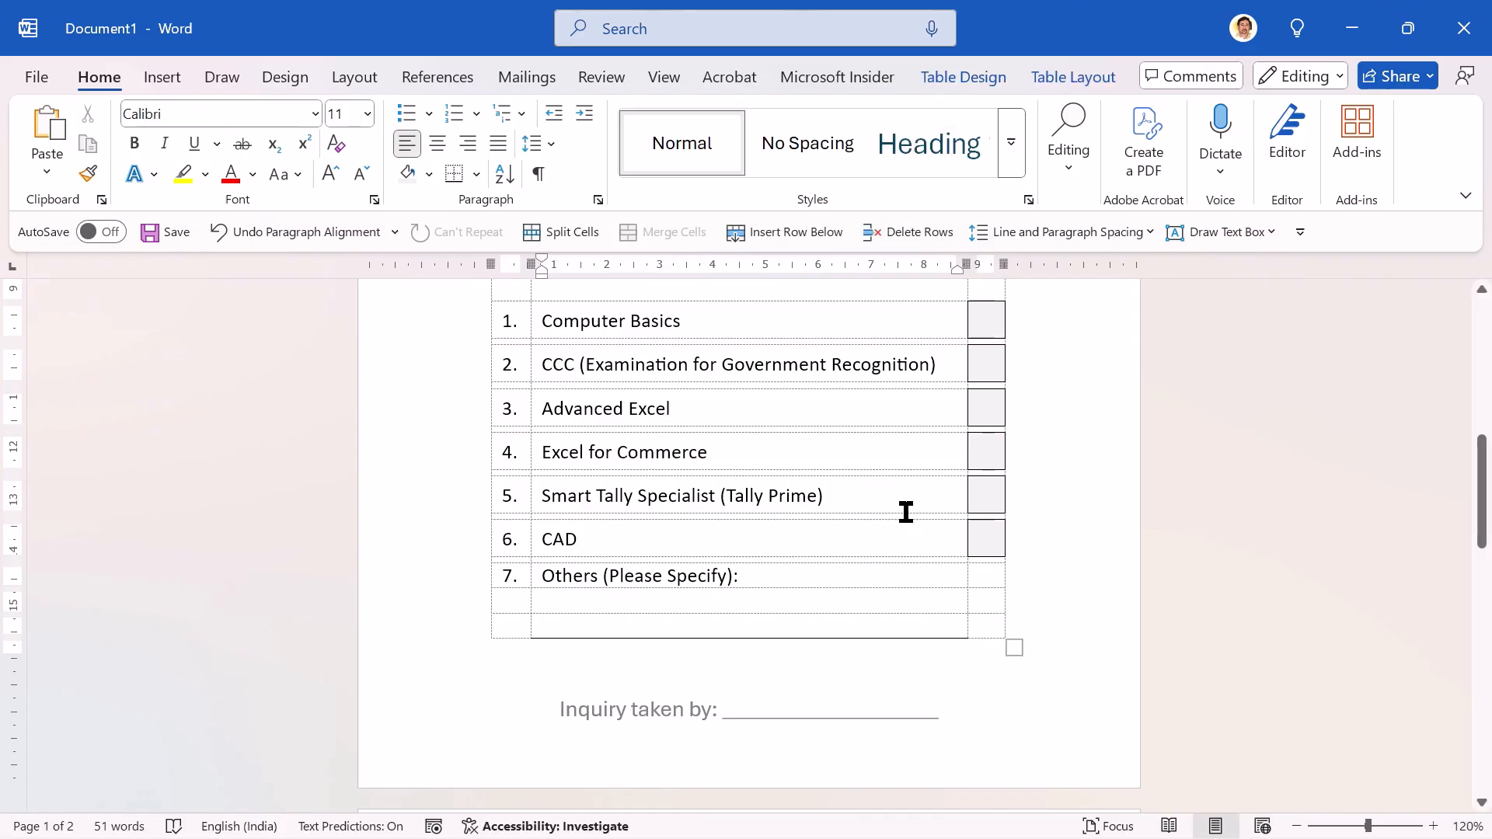
Step: Remove all borders from the empty cell below the Date of Birth colon
{"action": "key", "text": "Page_Up"}
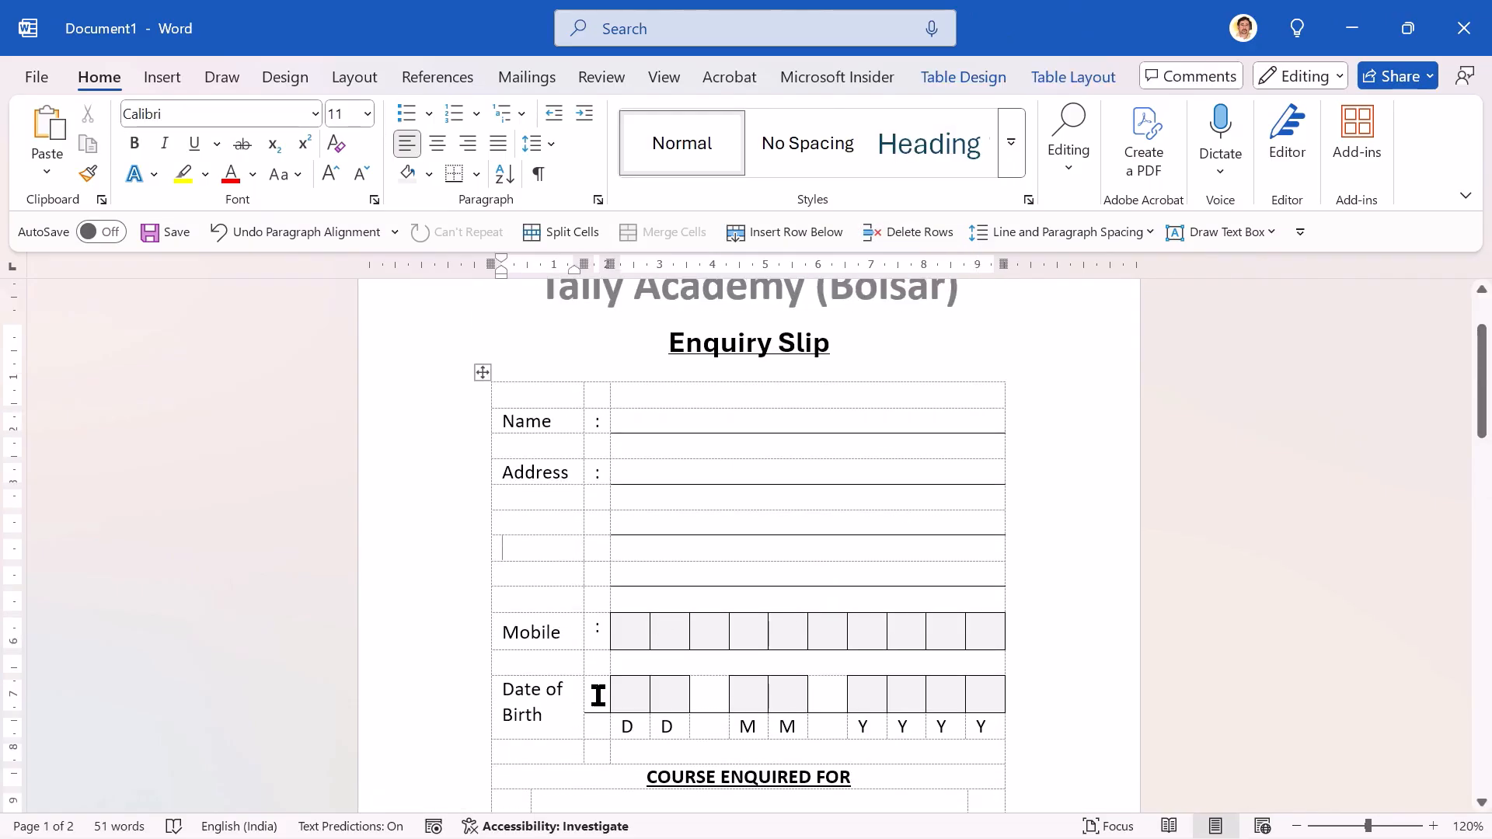
{"action": "left_click", "coordinate": [599, 730]}
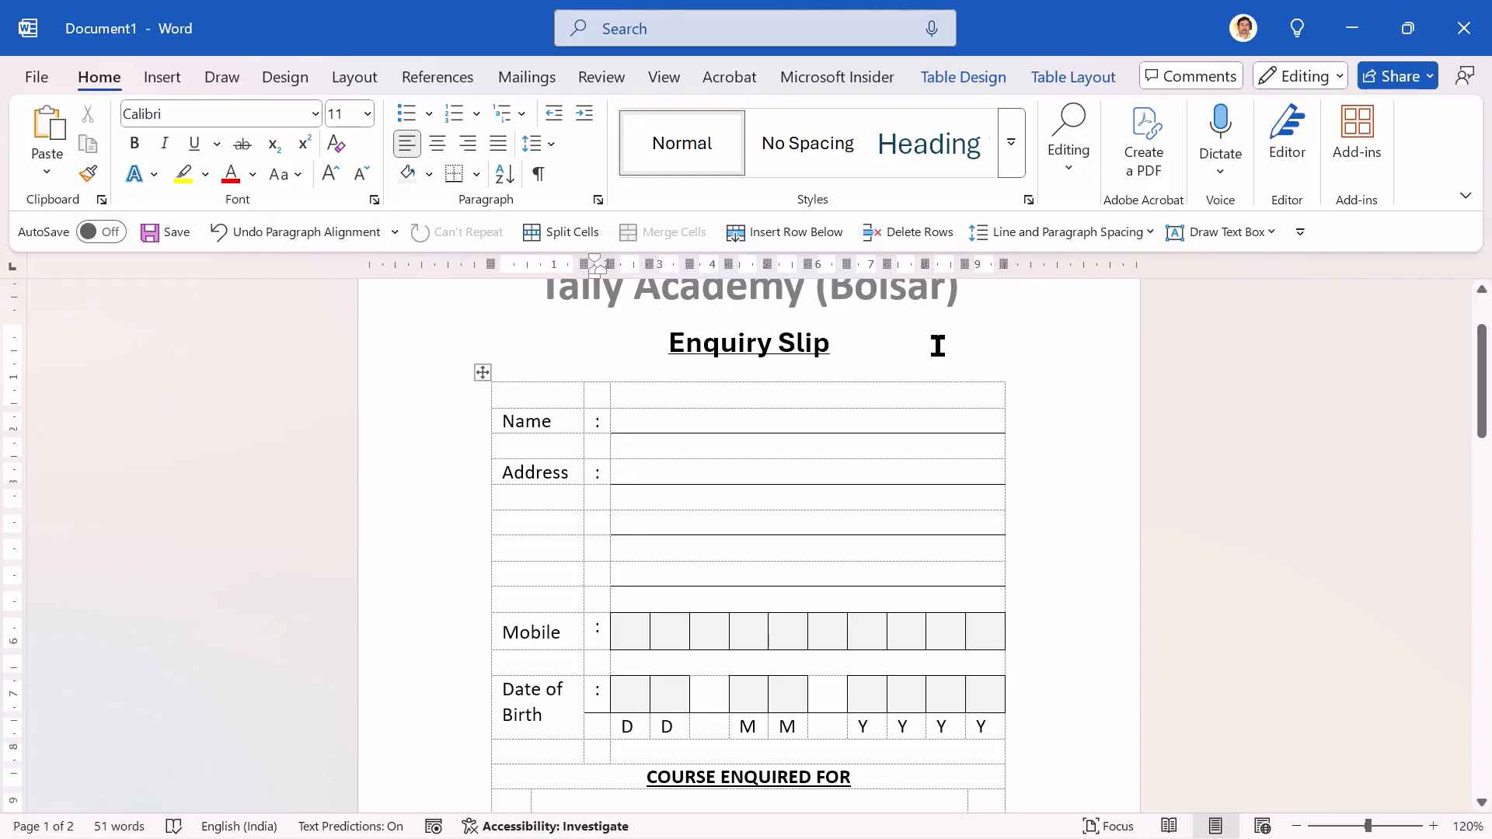
{"action": "left_click", "coordinate": [972, 77]}
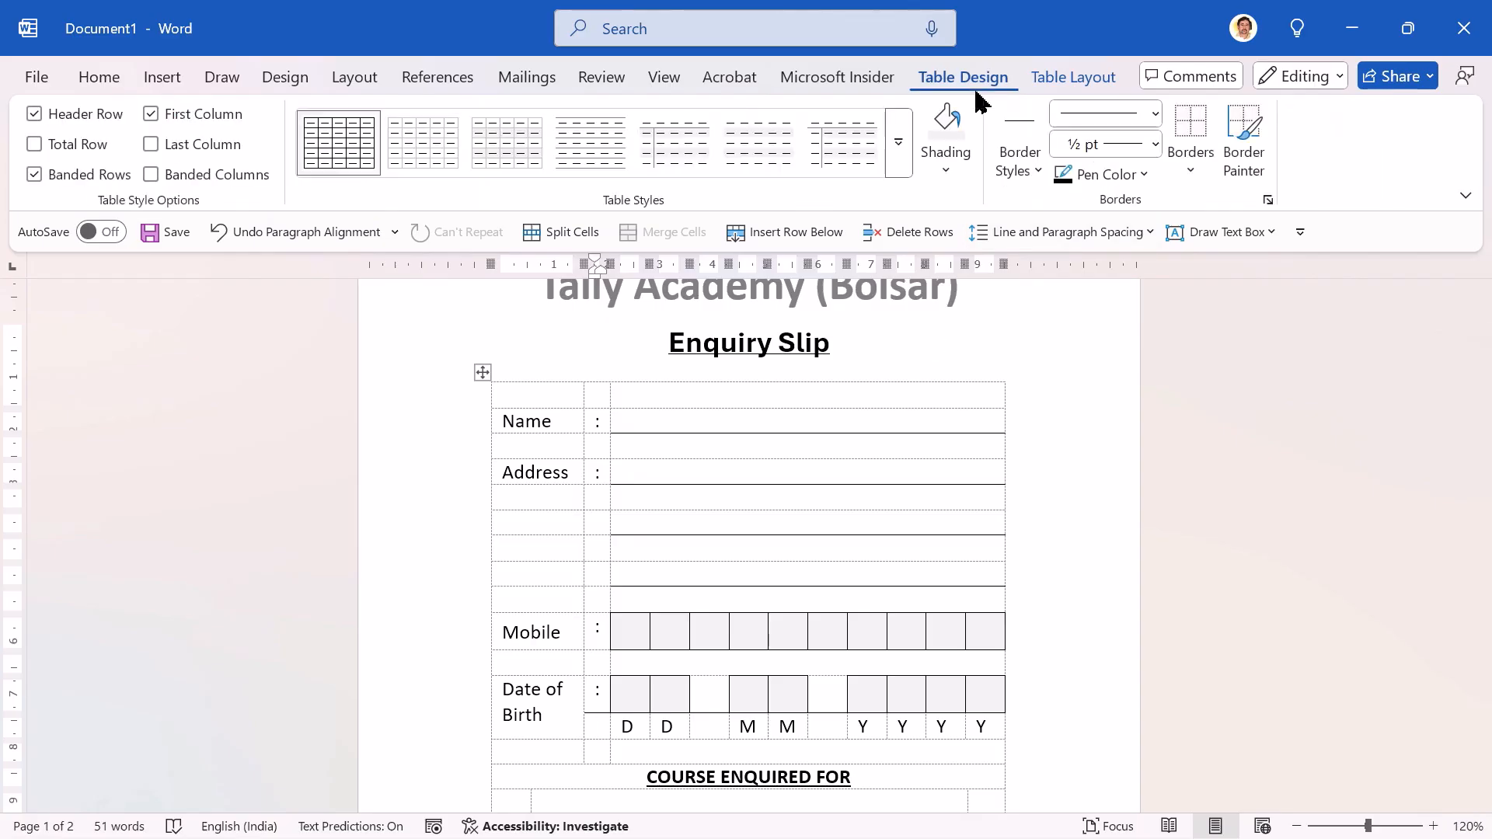
{"action": "left_click", "coordinate": [1204, 165]}
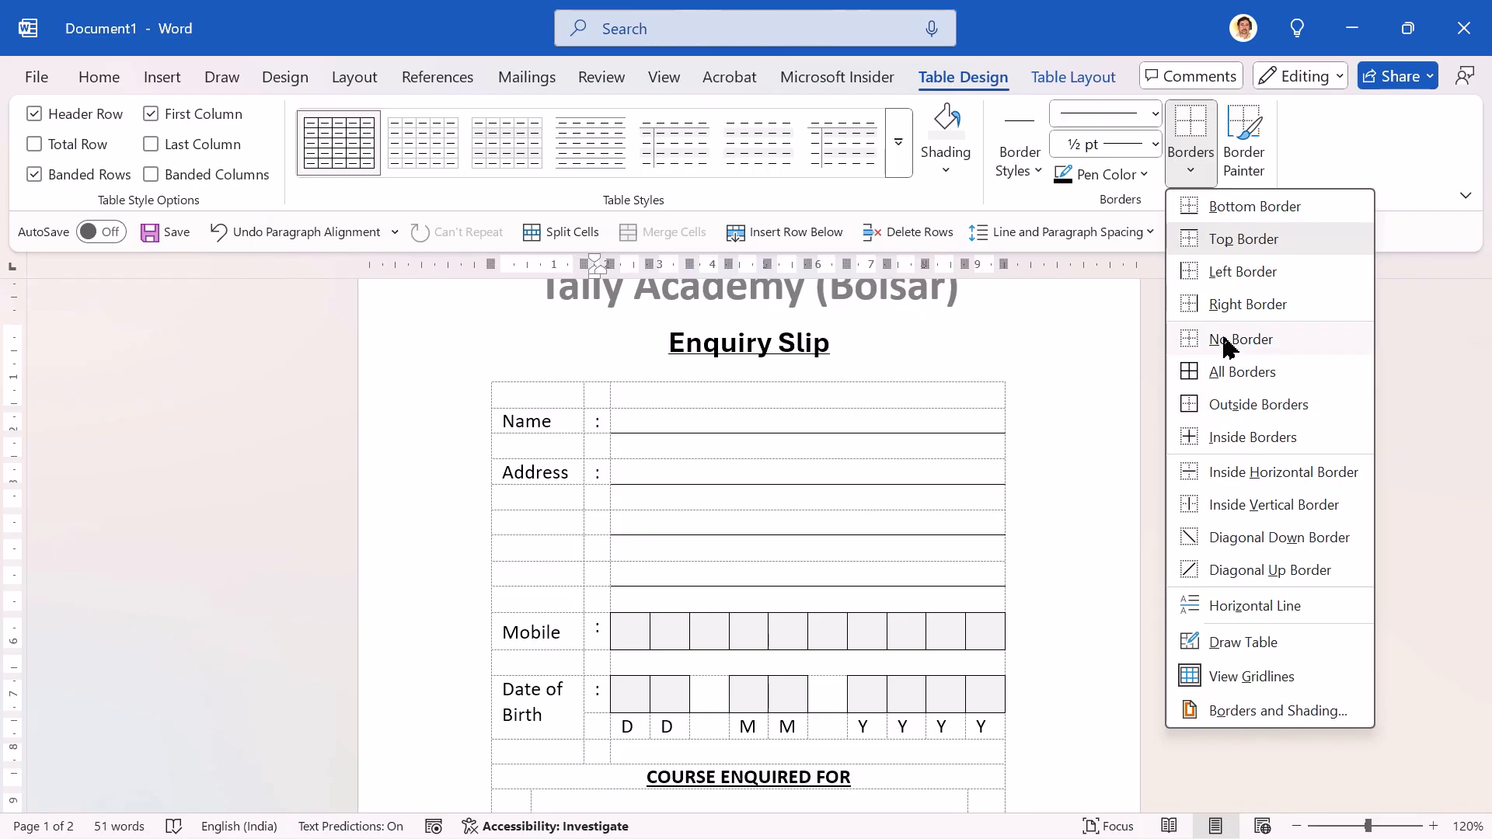
{"action": "left_click", "coordinate": [1226, 342]}
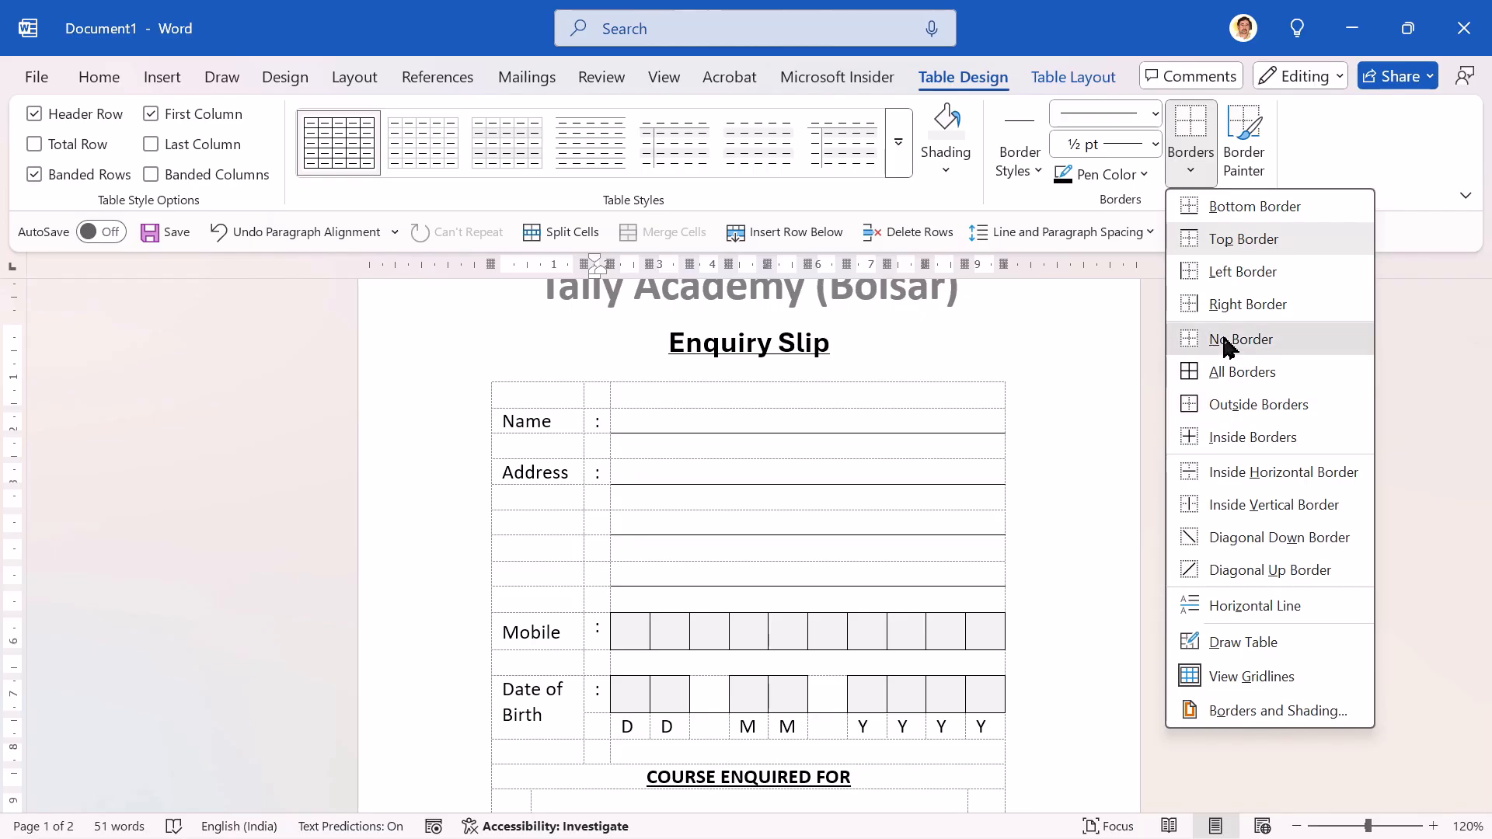
Step: Examine the date letter cells under the Date of Birth boxes and the slip's print preview, then return to the document
{"action": "key", "text": "Right"}
{"action": "key", "text": "Right"}
{"action": "key", "text": "Right"}
{"action": "key", "text": "Right"}
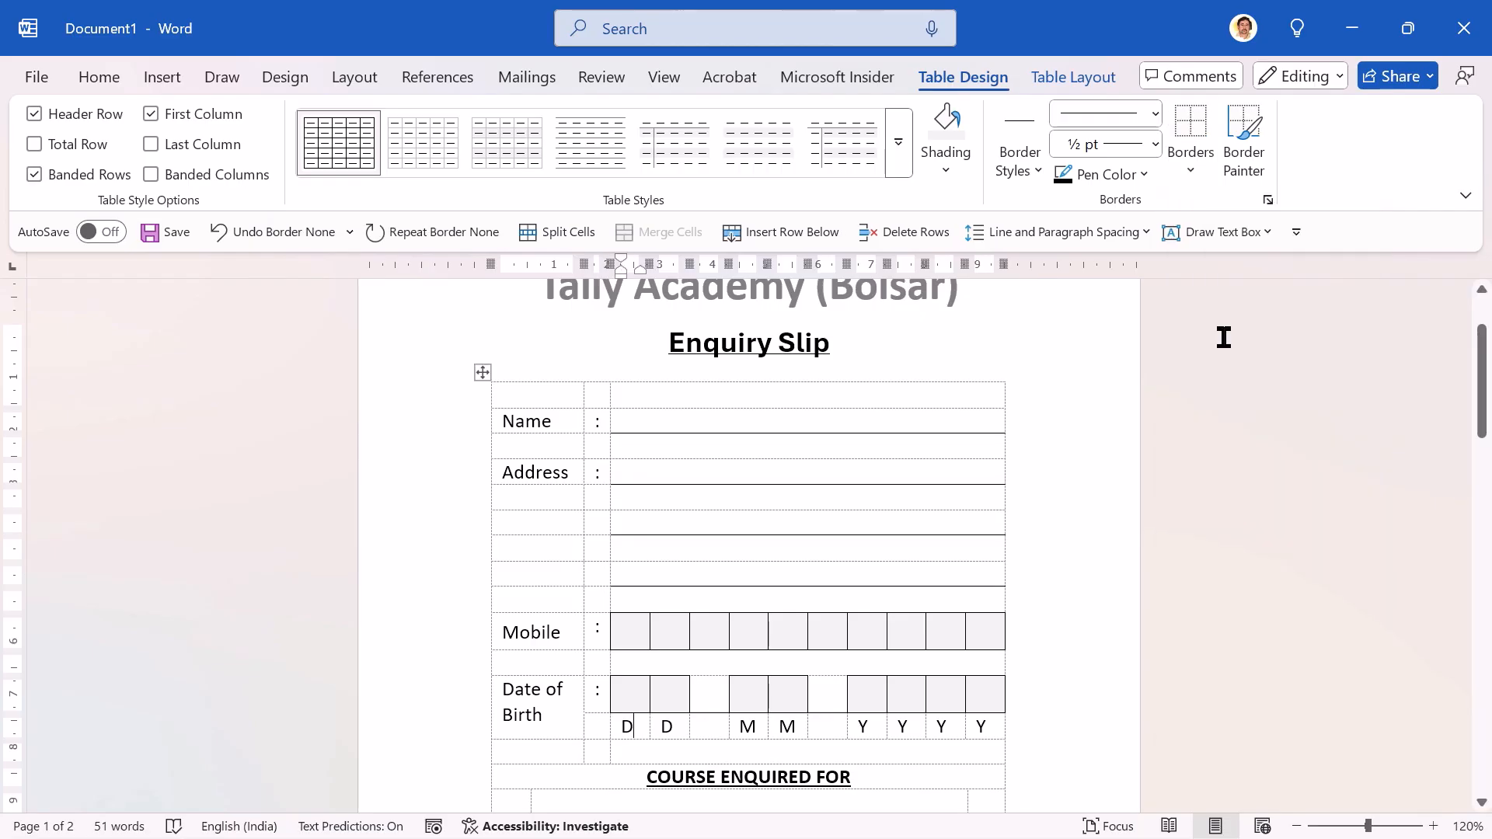
{"action": "key", "text": "Right"}
{"action": "key", "text": "Right"}
{"action": "key", "text": "Right"}
{"action": "key", "text": "Right"}
{"action": "key", "text": "Right"}
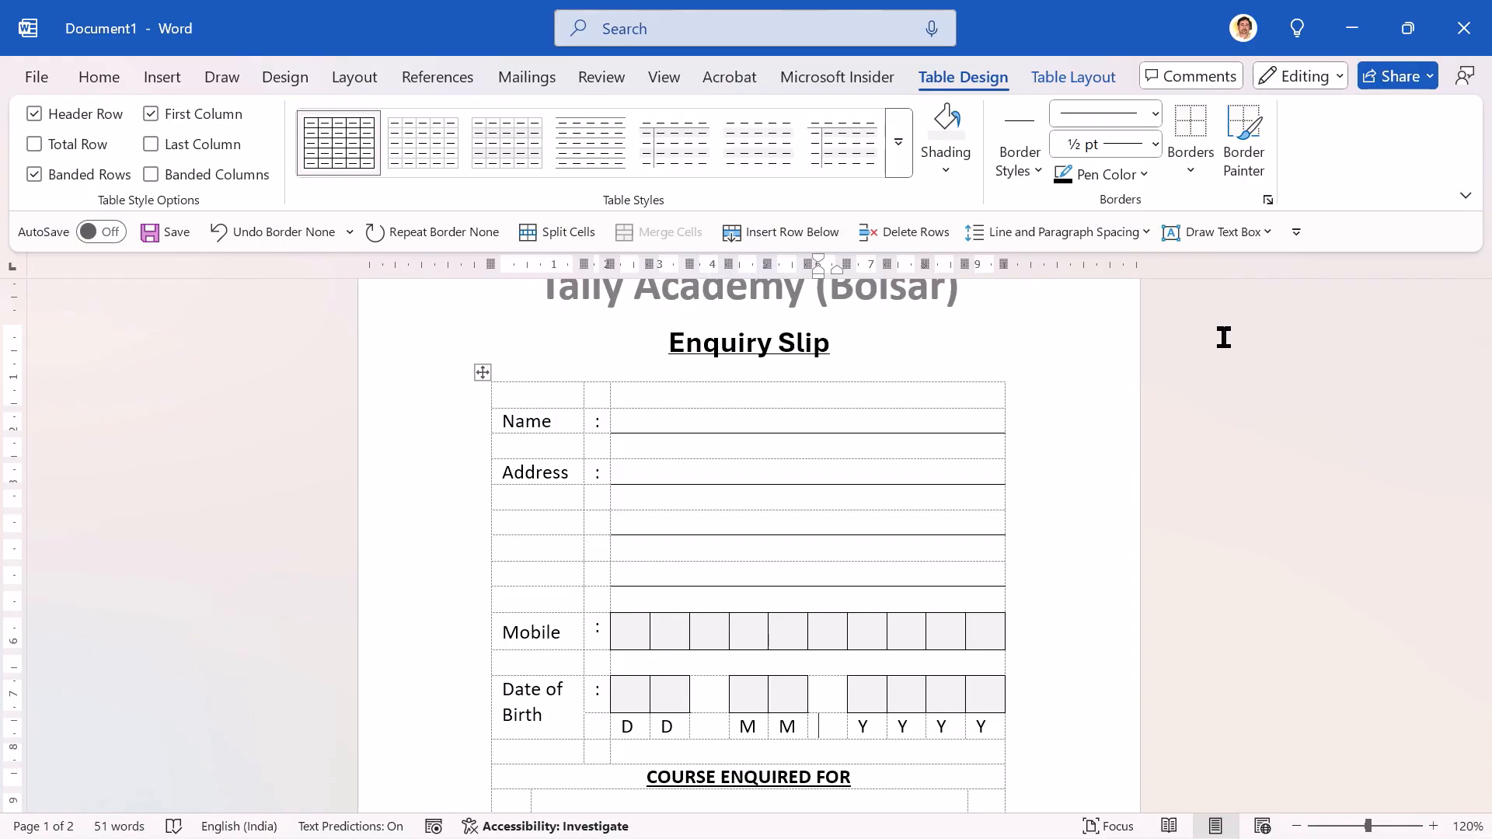
{"action": "key", "text": "ctrl+p"}
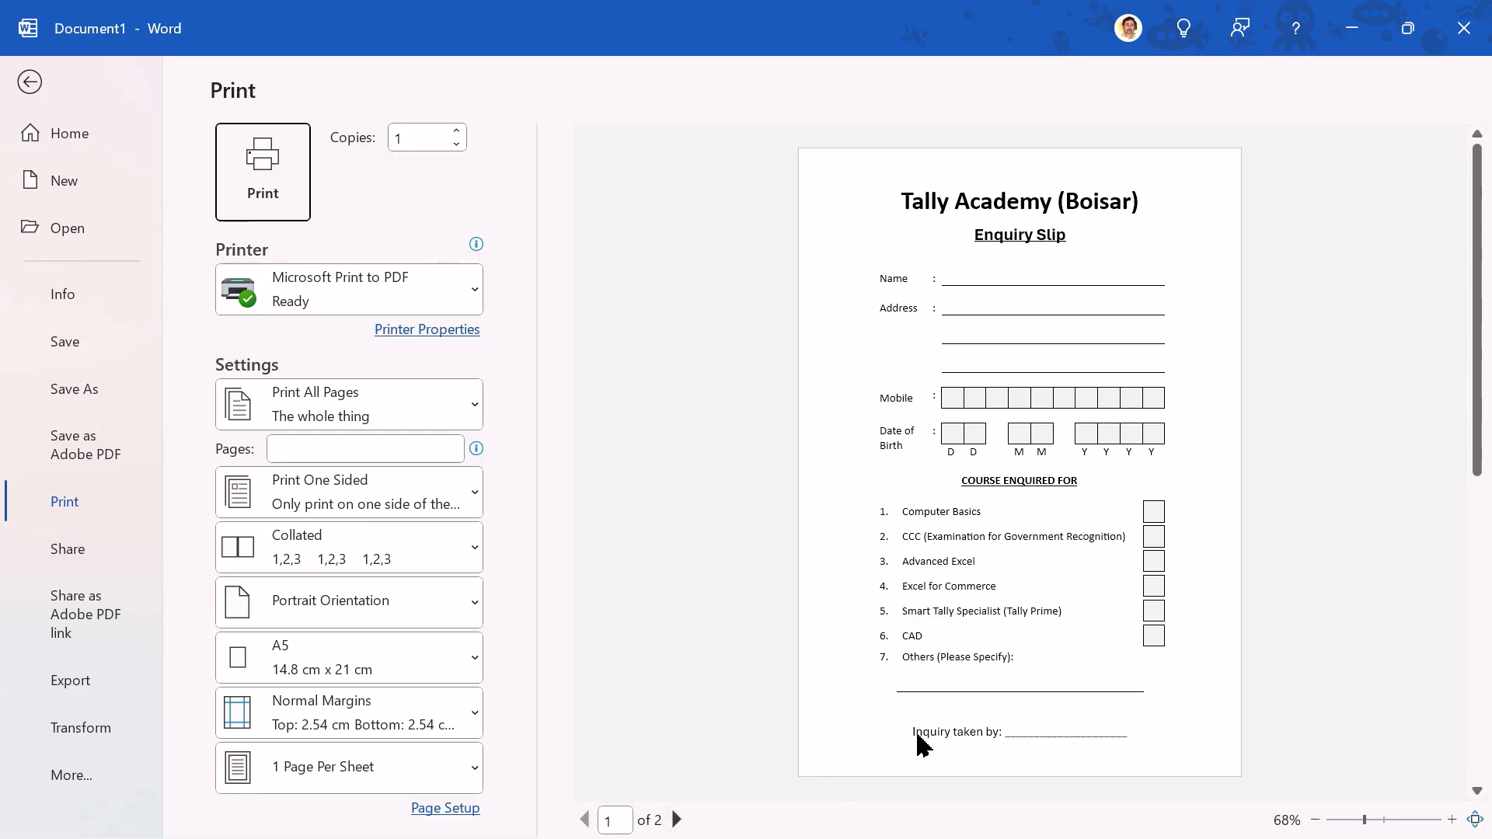
{"action": "key", "text": "Escape"}
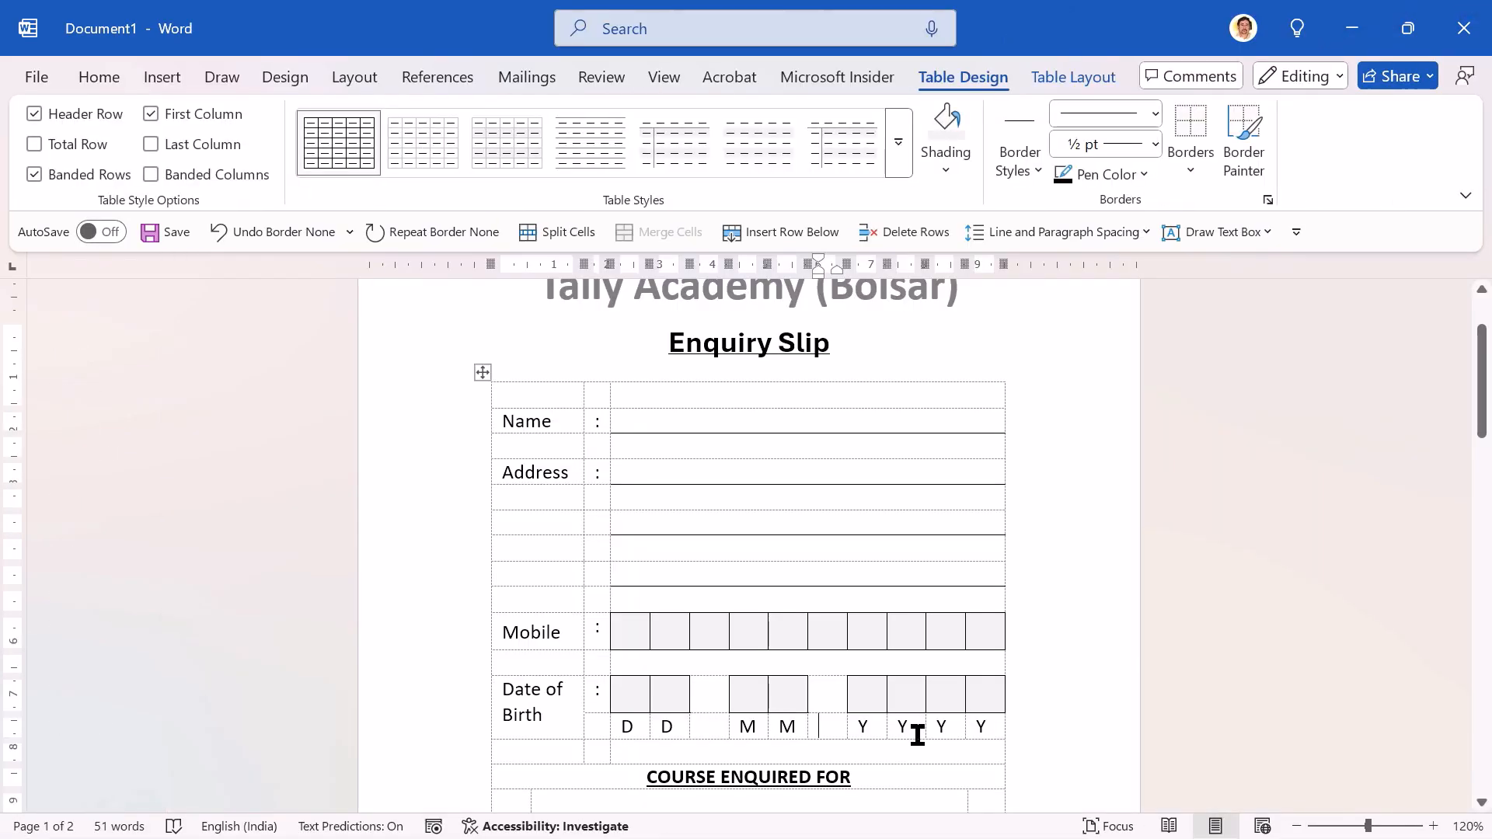
Step: Delete the blank table row above the Name row
{"action": "key", "text": "Page_Down"}
{"action": "mouse_move", "coordinate": [466, 636]}
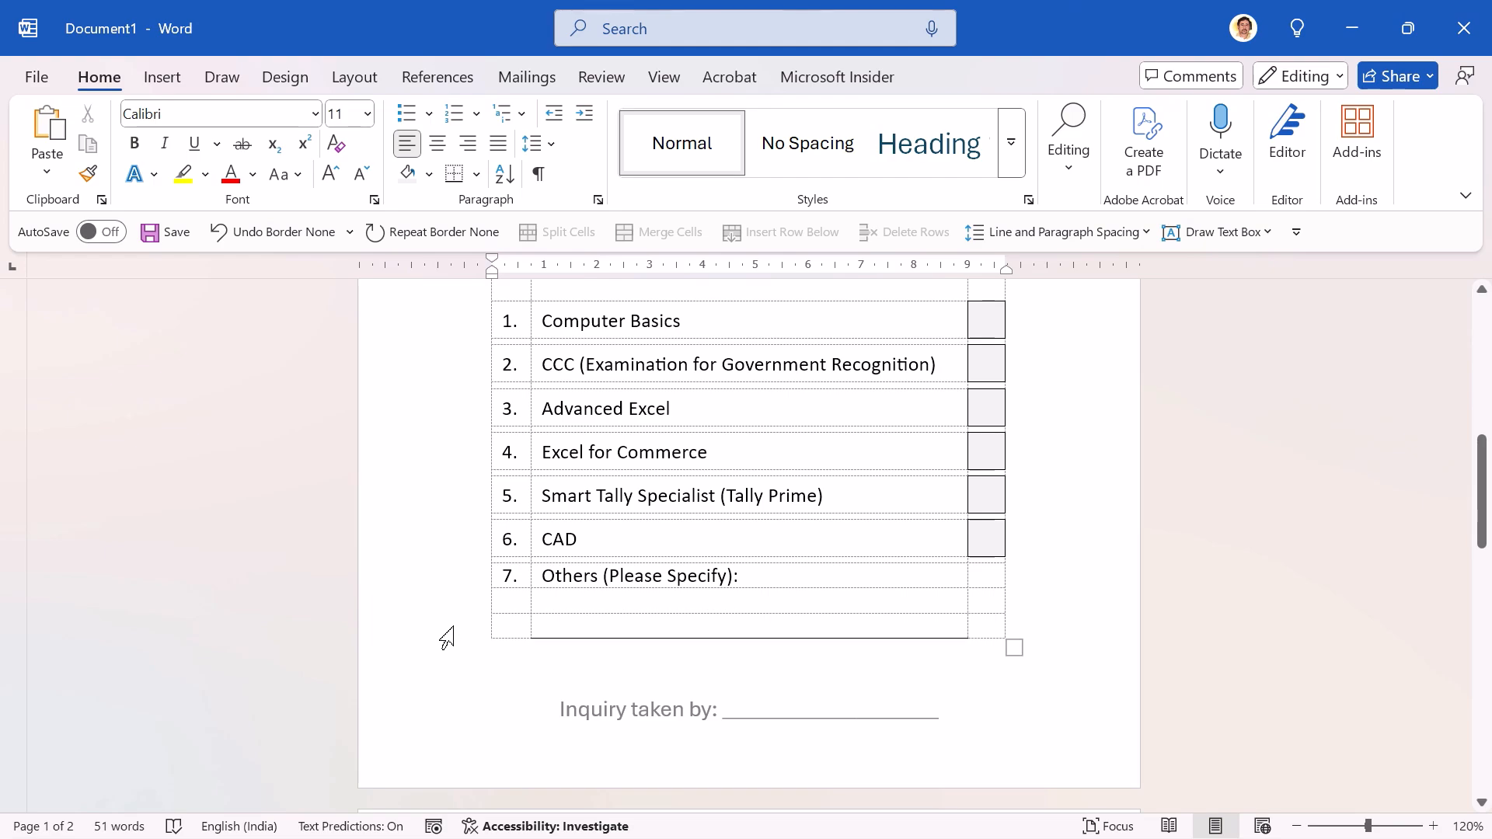
{"action": "key", "text": "Page_Up"}
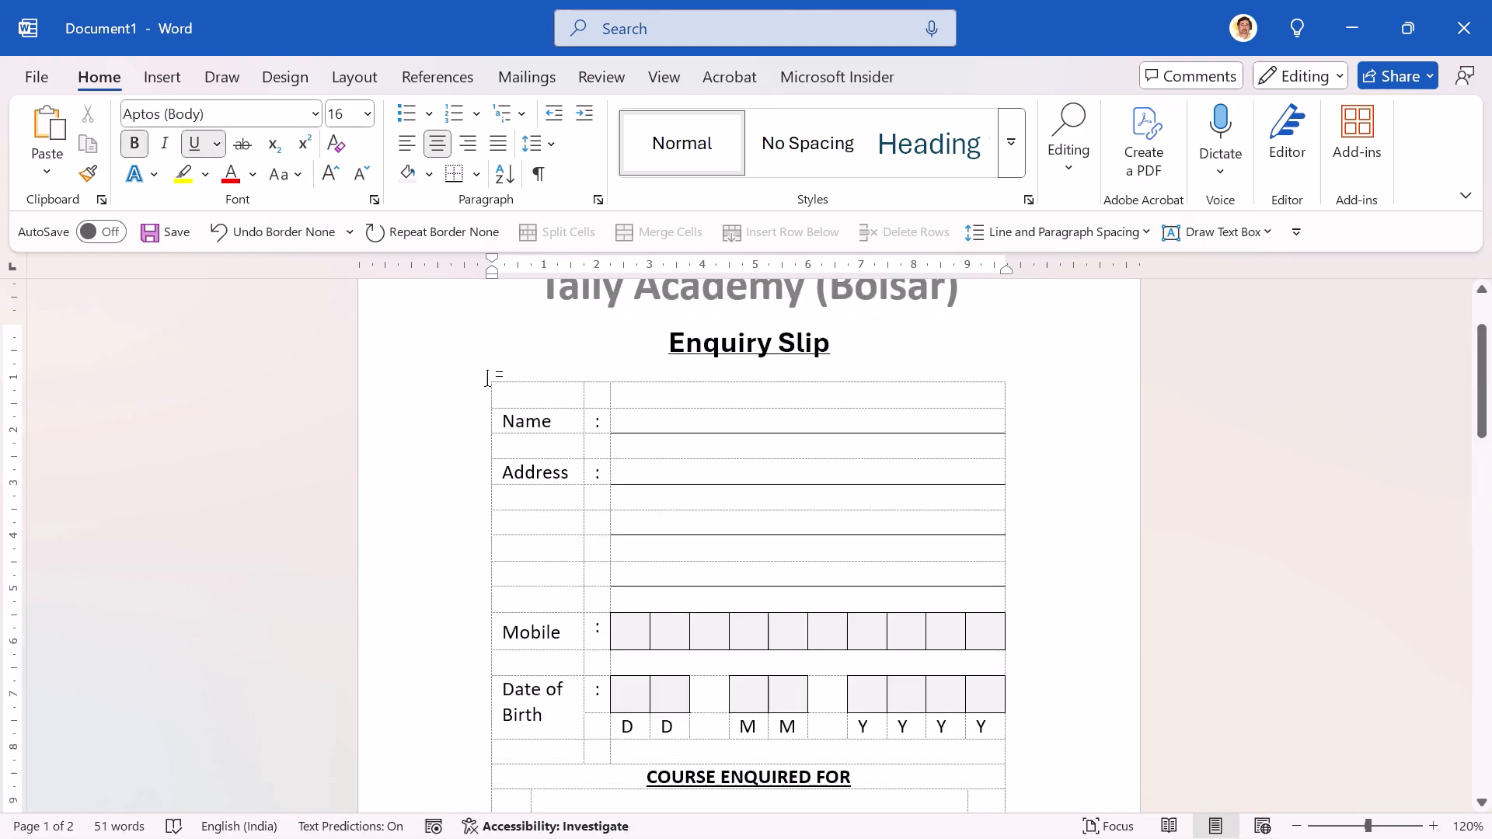
{"action": "left_click", "coordinate": [525, 392]}
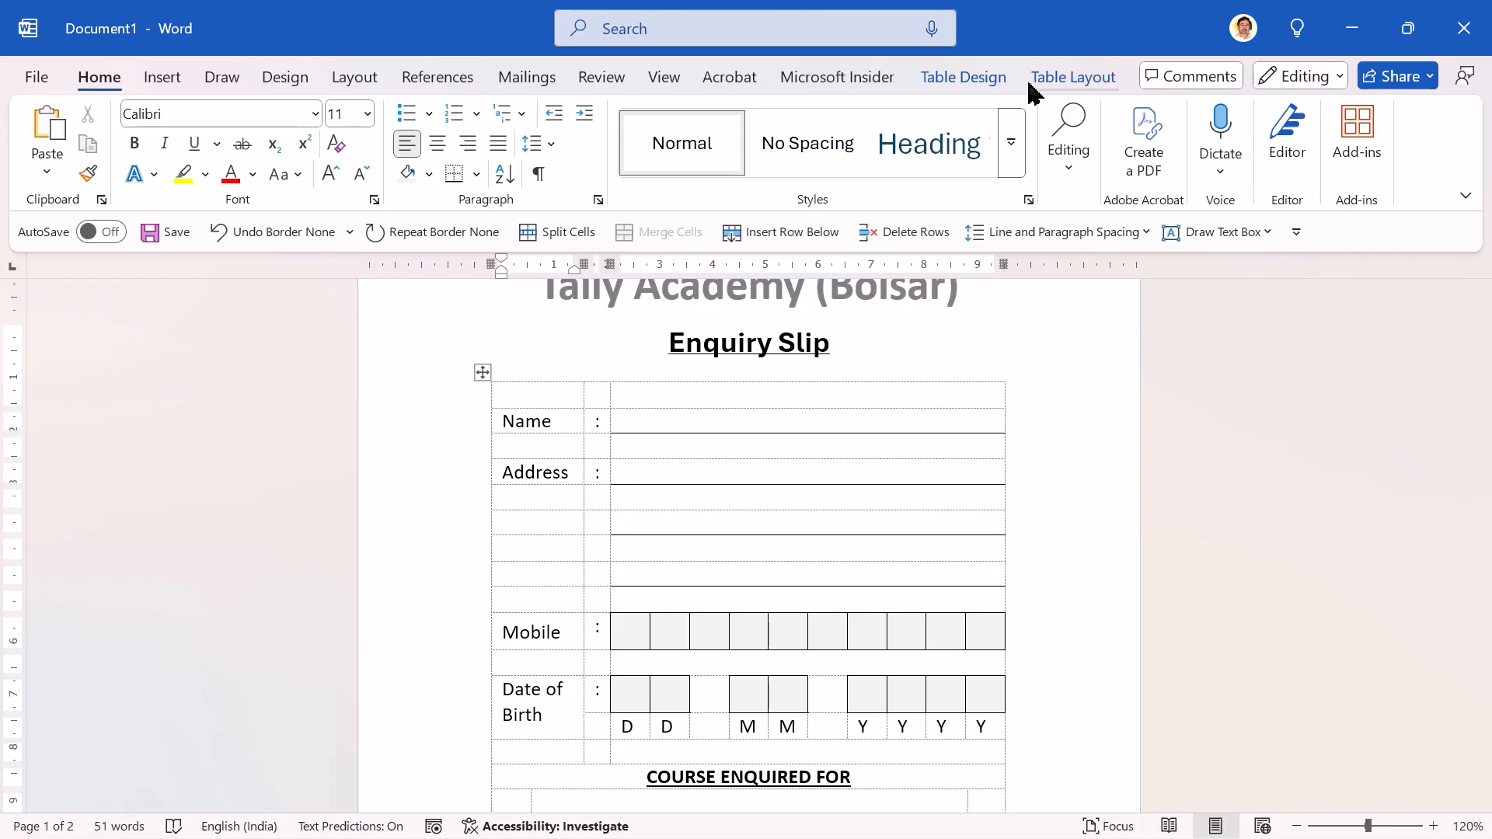
{"action": "left_click", "coordinate": [1073, 78]}
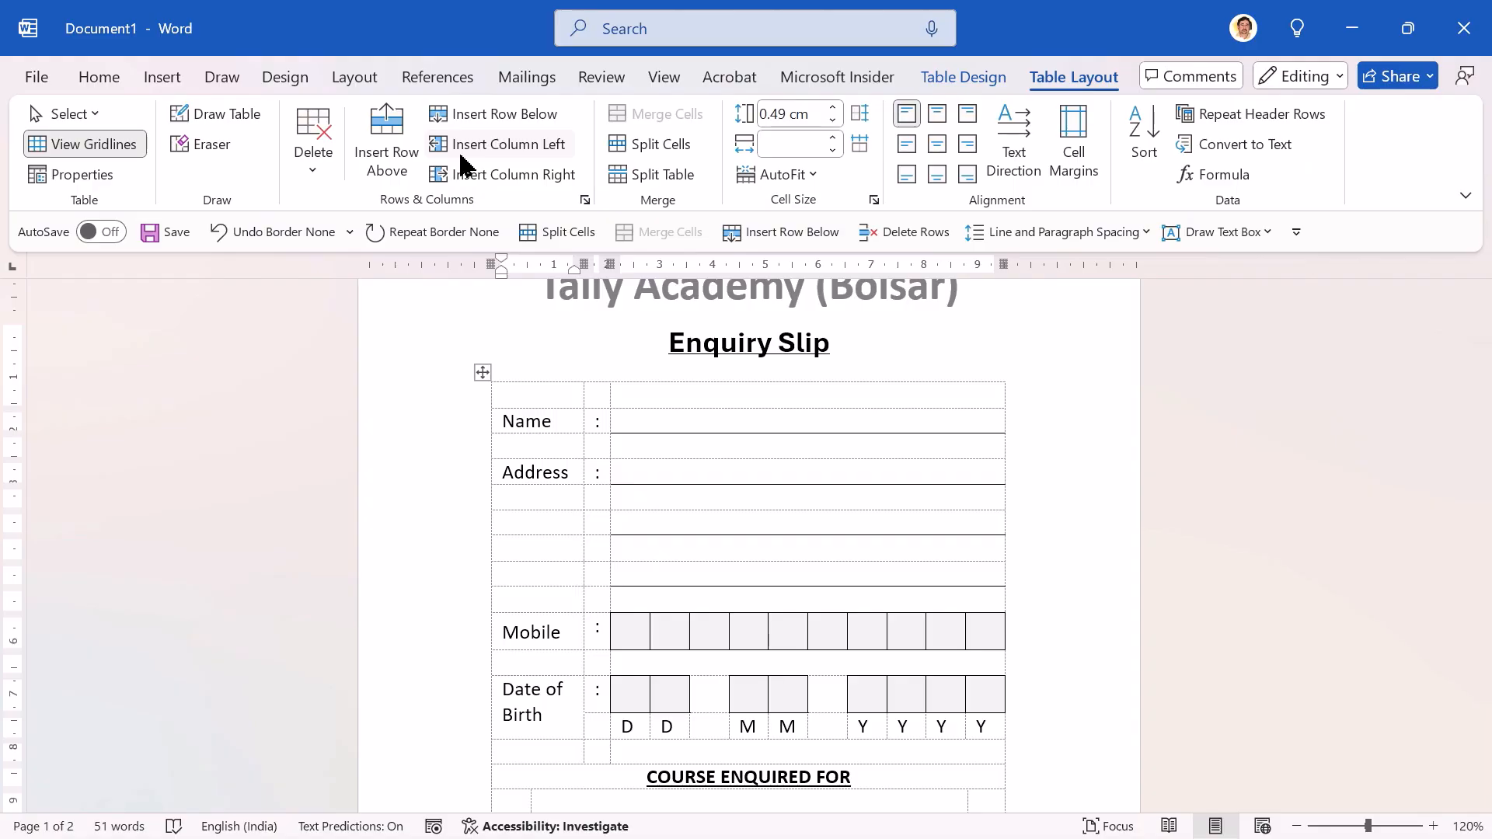
{"action": "left_click", "coordinate": [328, 142]}
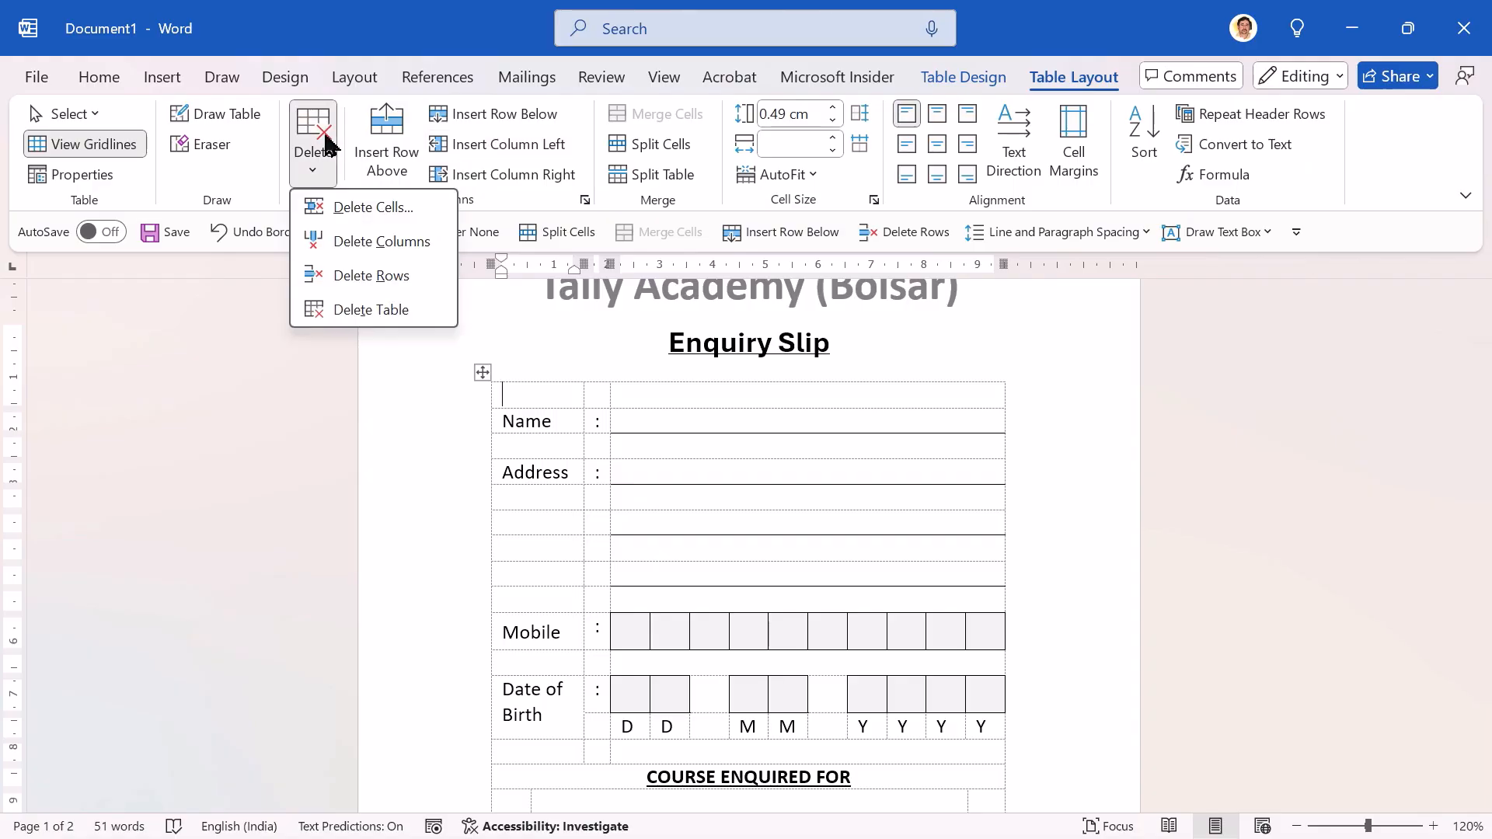
{"action": "left_click", "coordinate": [377, 289]}
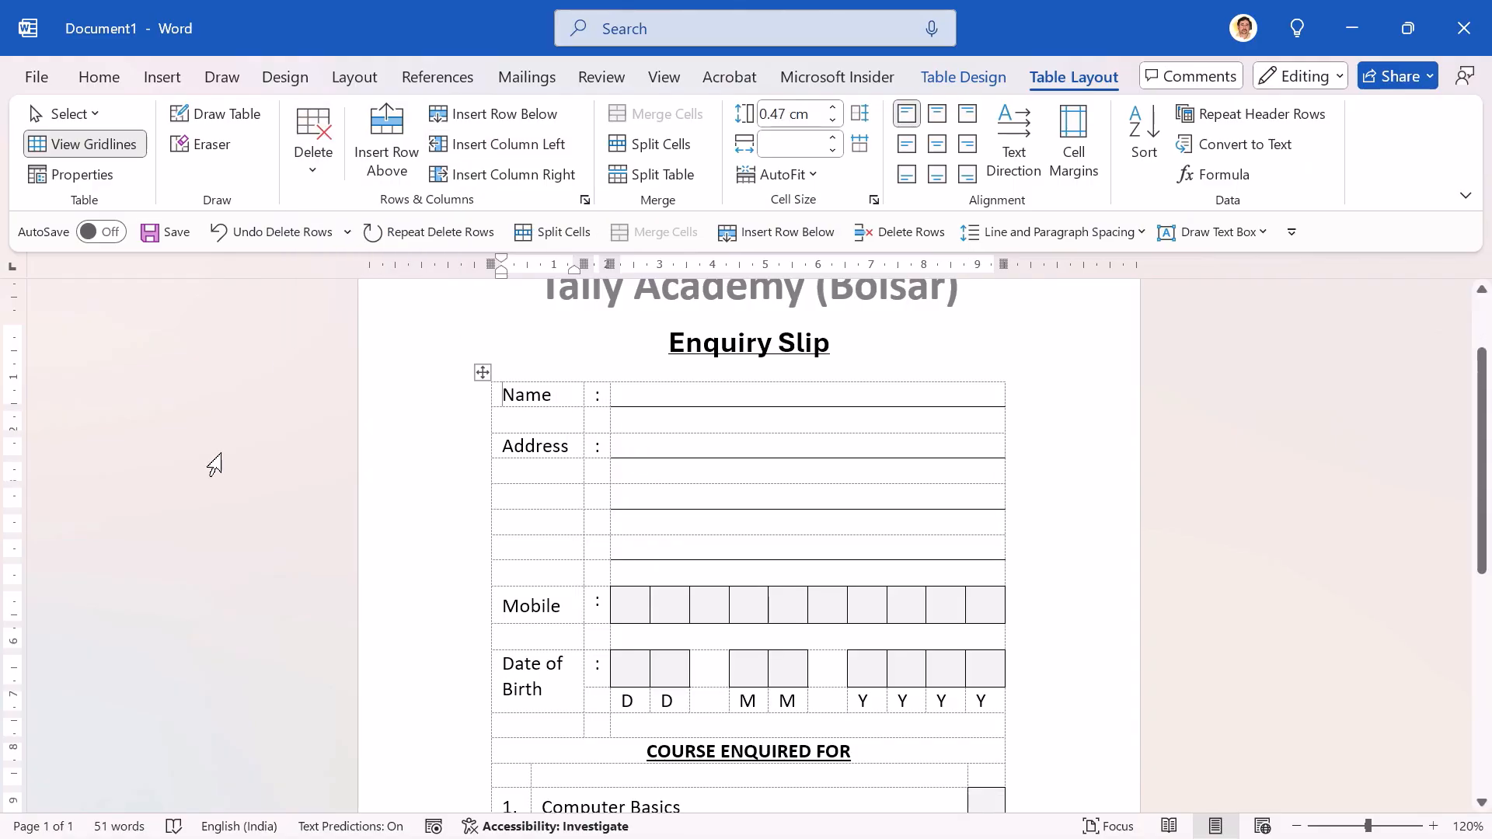
Step: Examine the page from title to footer and its print preview, then return to the course list in the document
{"action": "key", "text": "Page_Down"}
{"action": "key", "text": "Page_Down"}
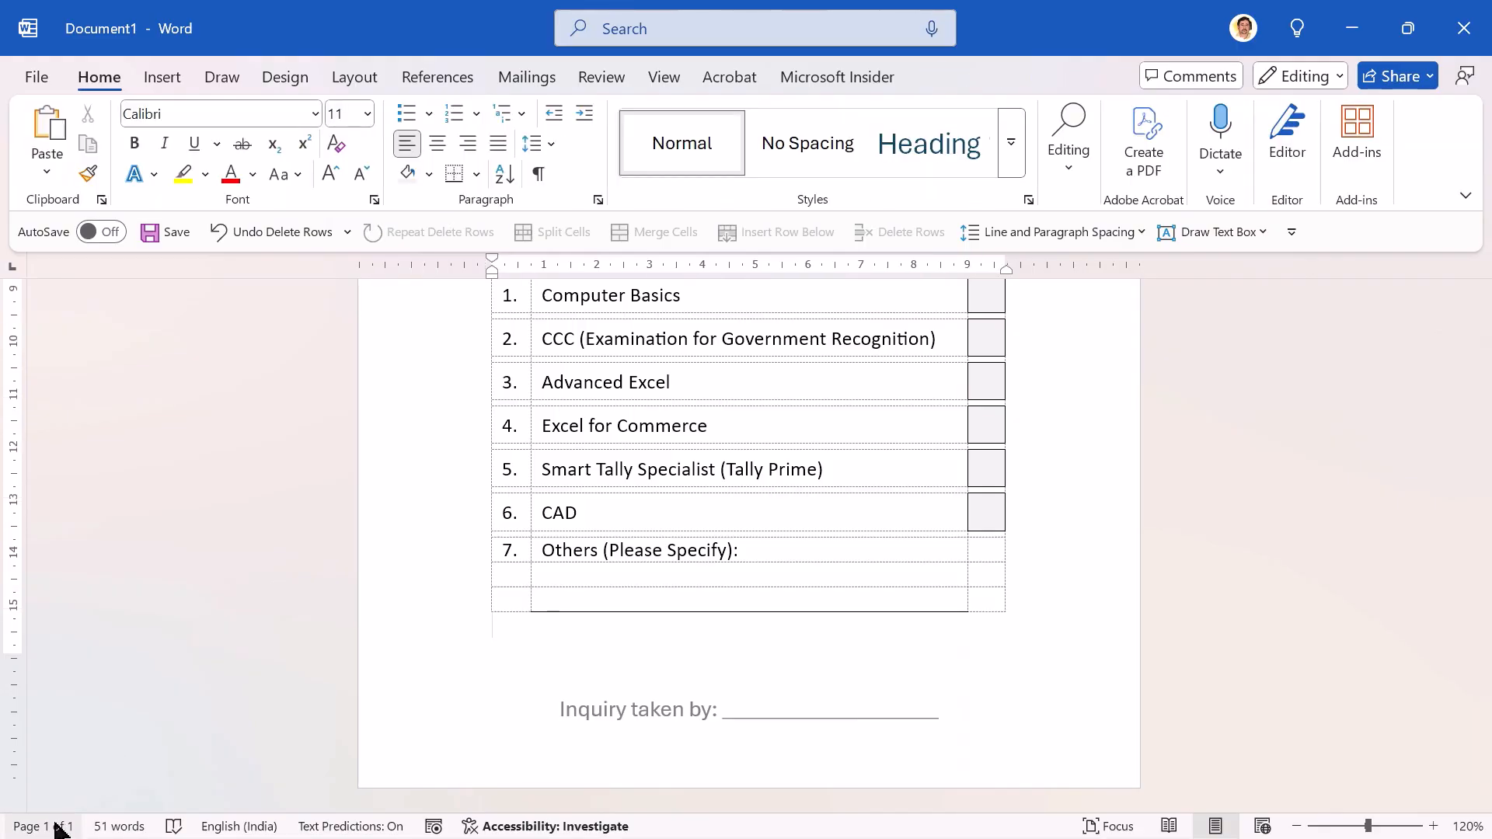
{"action": "scroll", "coordinate": [471, 630], "scroll_direction": "up", "scroll_amount": 6}
{"action": "left_click", "coordinate": [482, 624]}
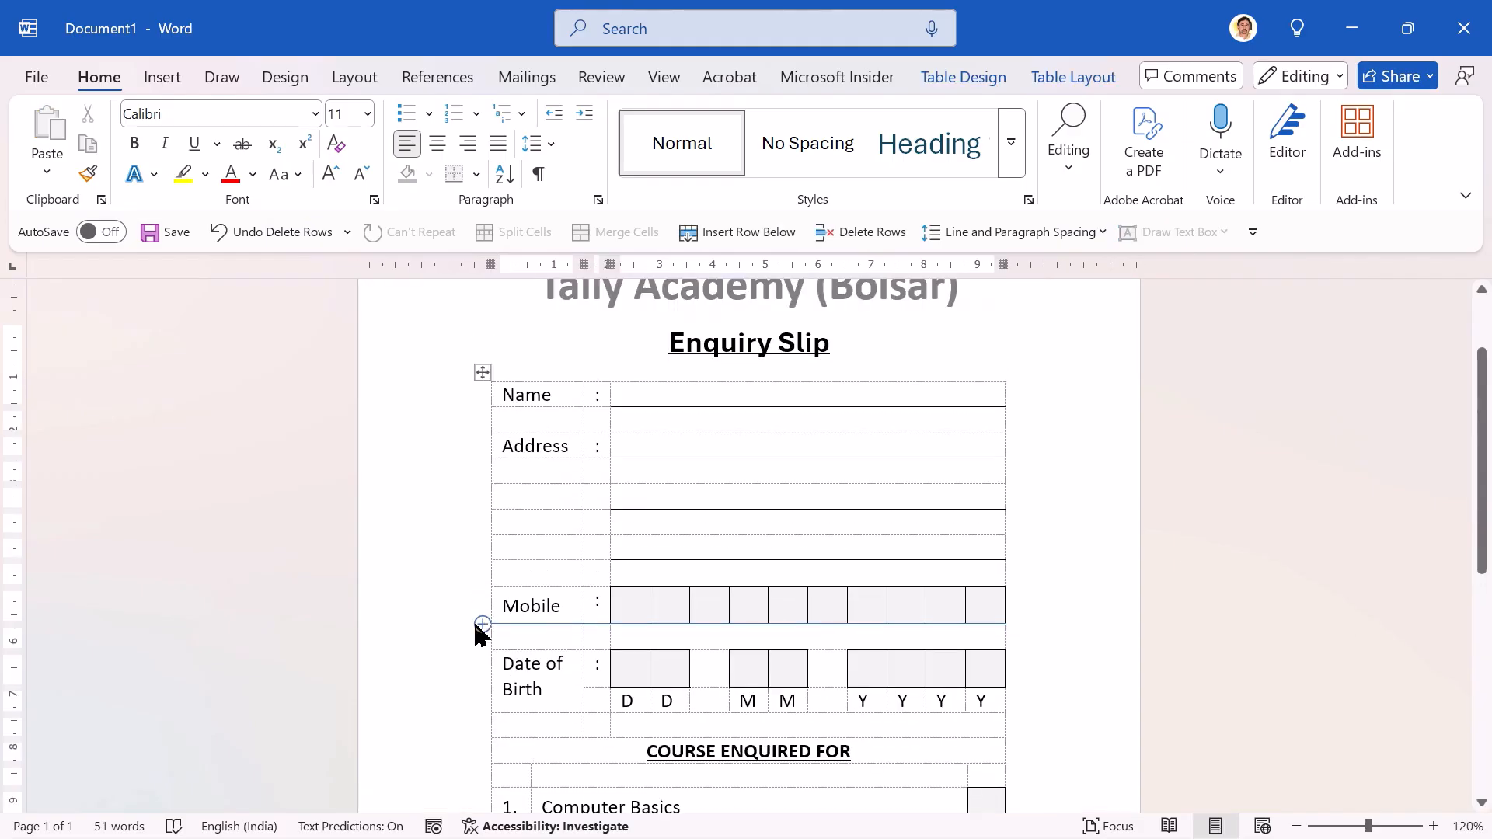
{"action": "scroll", "coordinate": [482, 634], "scroll_direction": "up", "scroll_amount": 3}
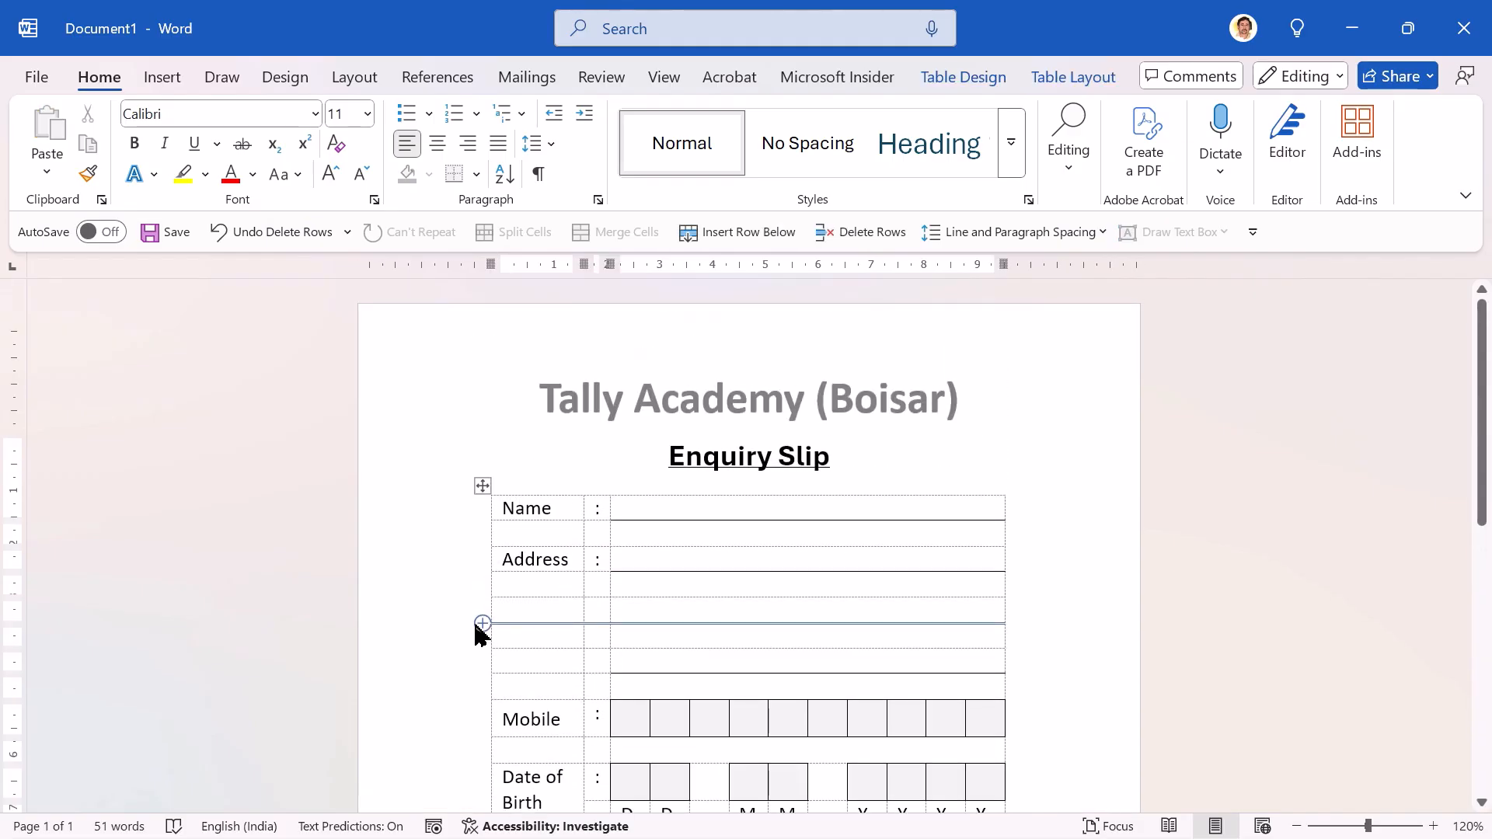
{"action": "key", "text": "ctrl+p"}
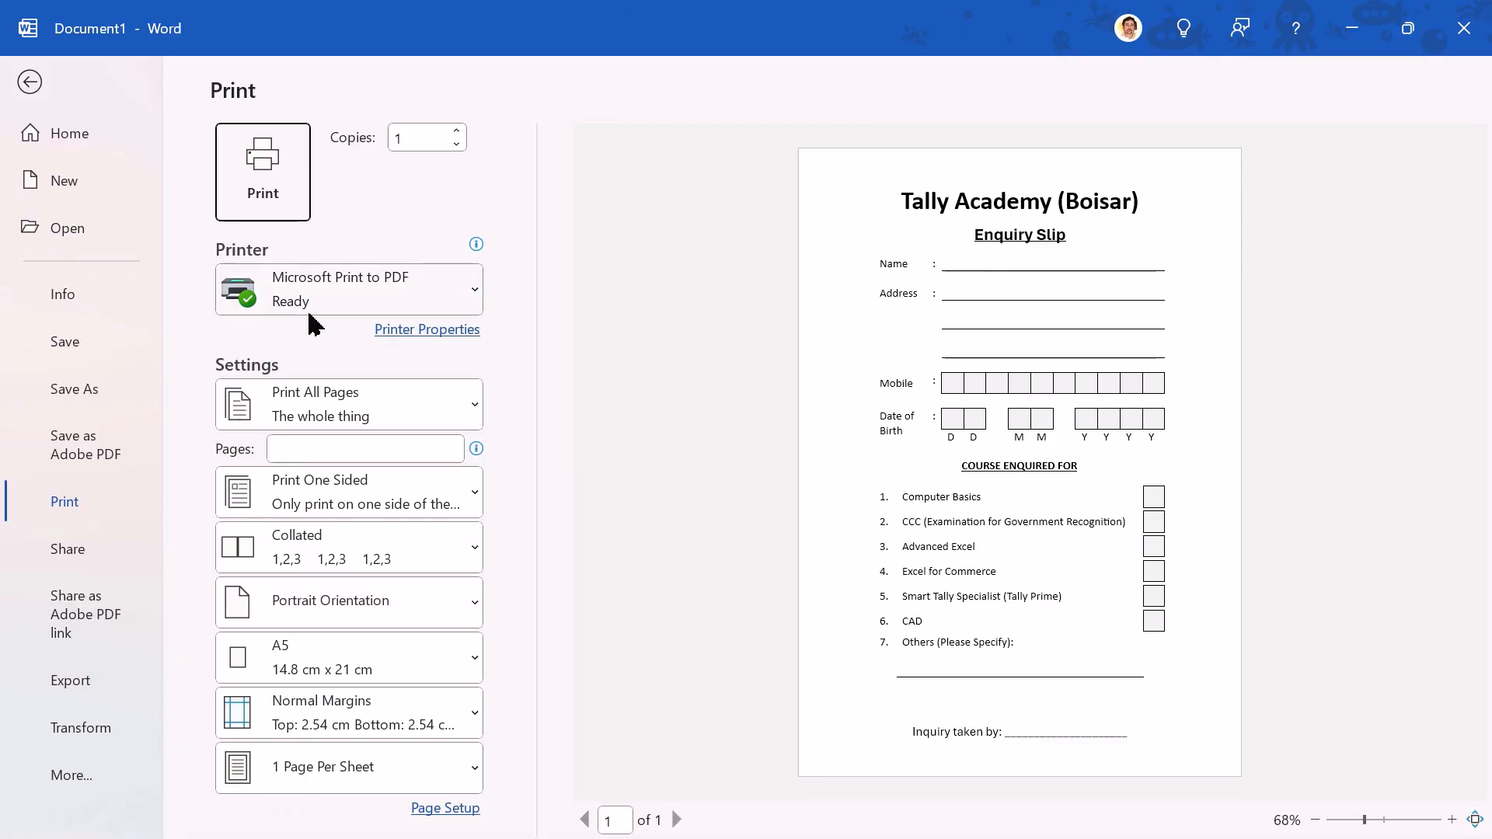
{"action": "left_click", "coordinate": [30, 83]}
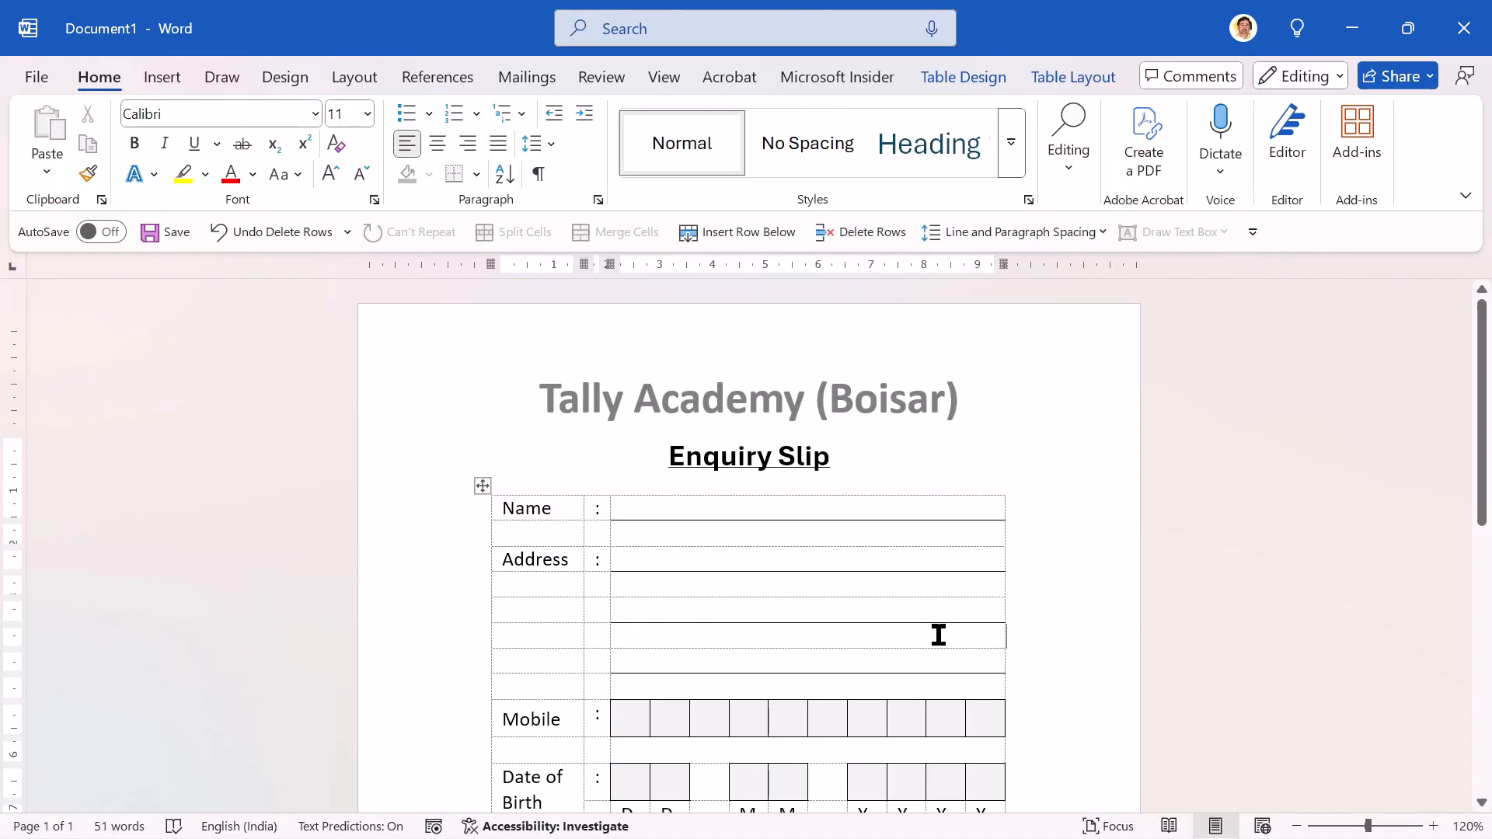
{"action": "left_click", "coordinate": [1485, 699]}
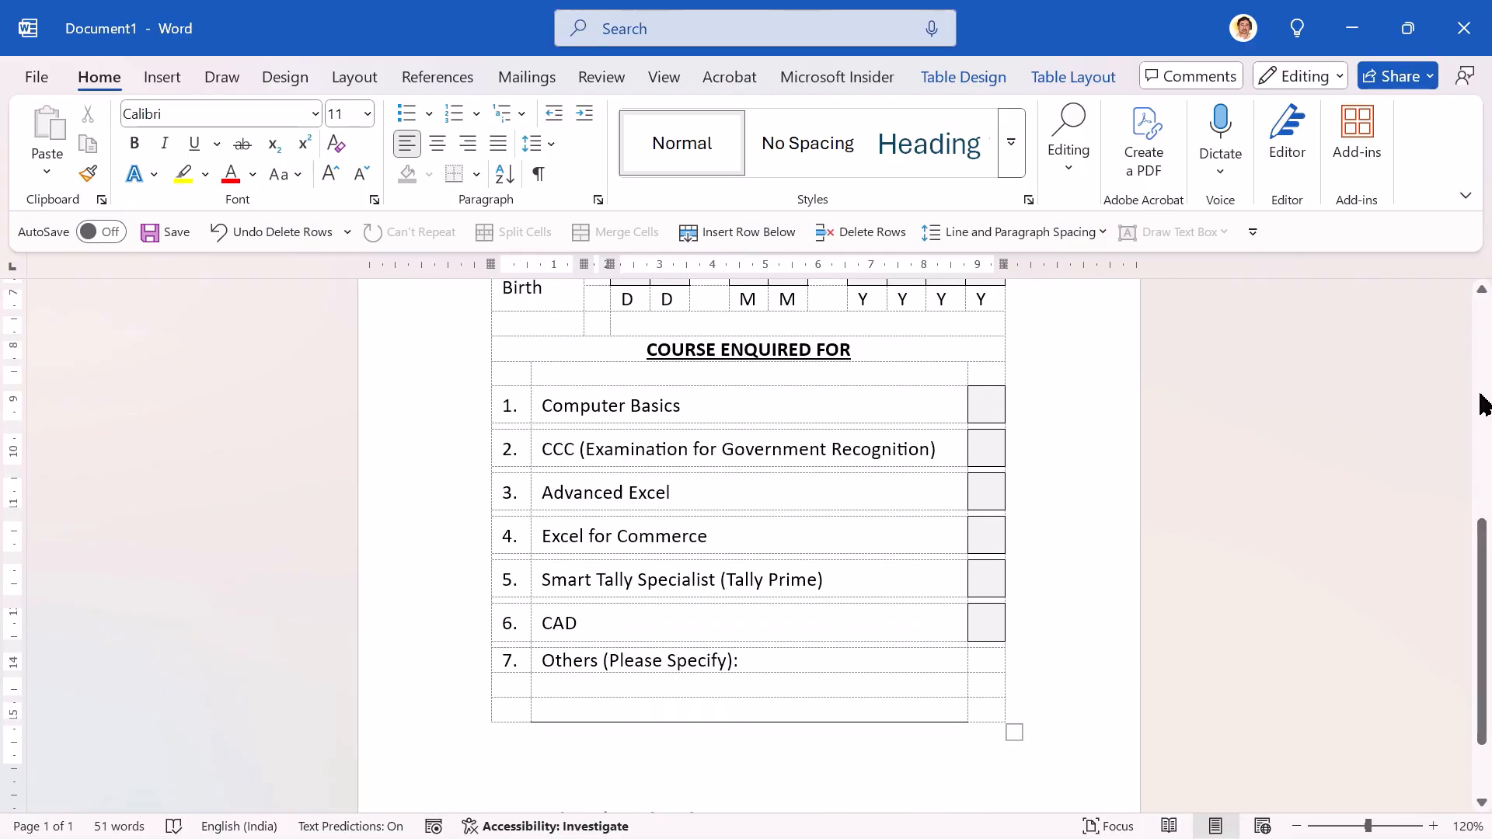